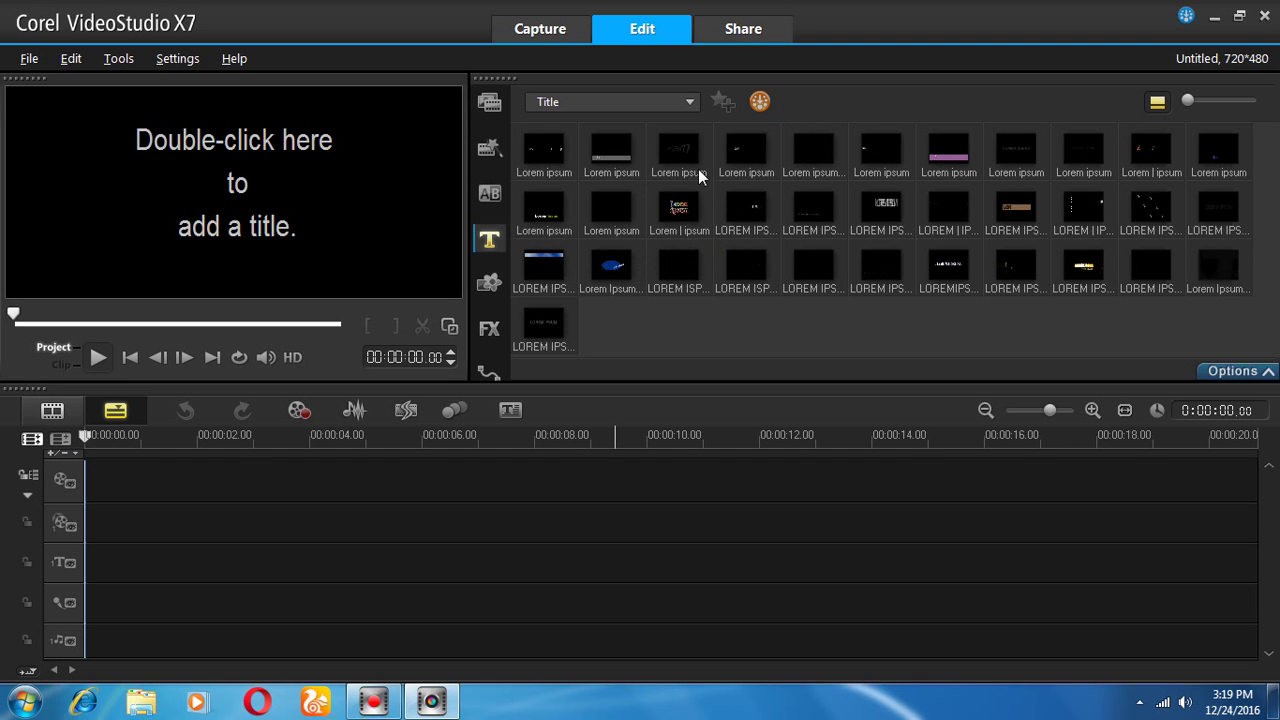
{"action": "left_click_drag", "start_coordinate": [680, 165], "coordinate": [226, 482]}
{"action": "left_click_drag", "start_coordinate": [128, 437], "coordinate": [300, 452]}
{"action": "left_click_drag", "start_coordinate": [251, 491], "coordinate": [218, 530]}
{"action": "left_click_drag", "start_coordinate": [186, 437], "coordinate": [329, 462]}
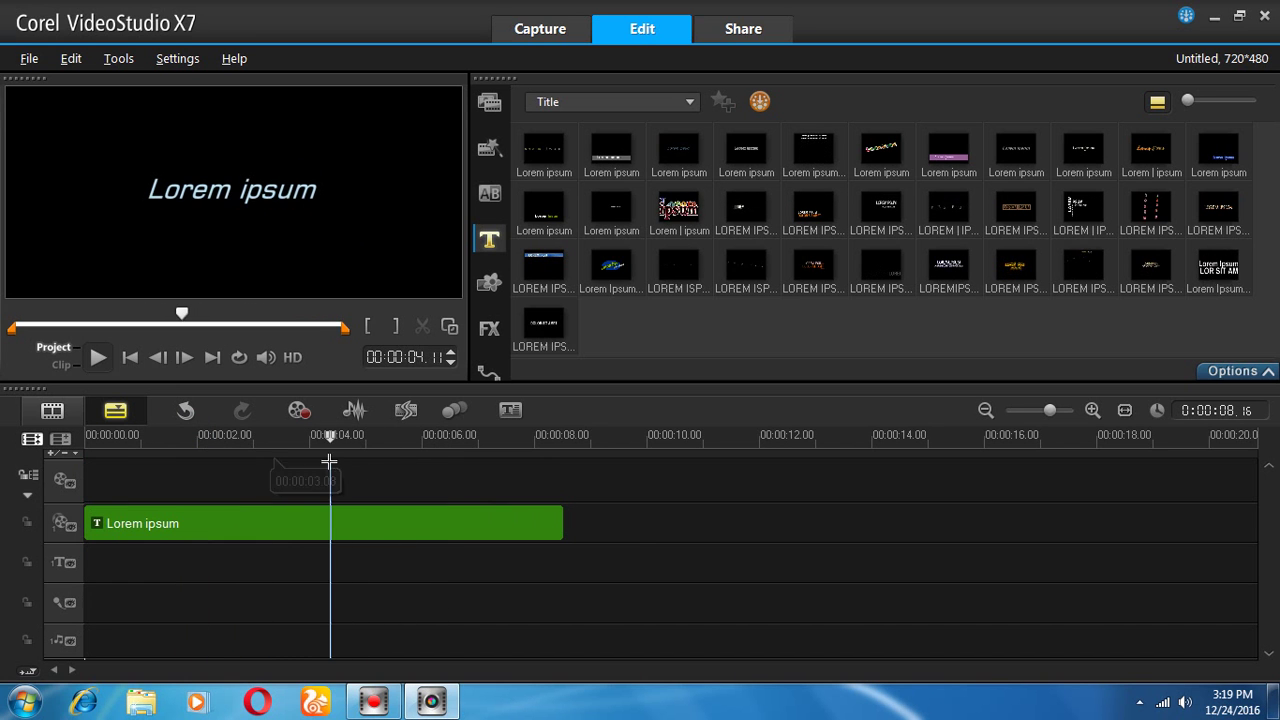
{"action": "left_click", "coordinate": [402, 525]}
{"action": "key", "text": "Delete"}
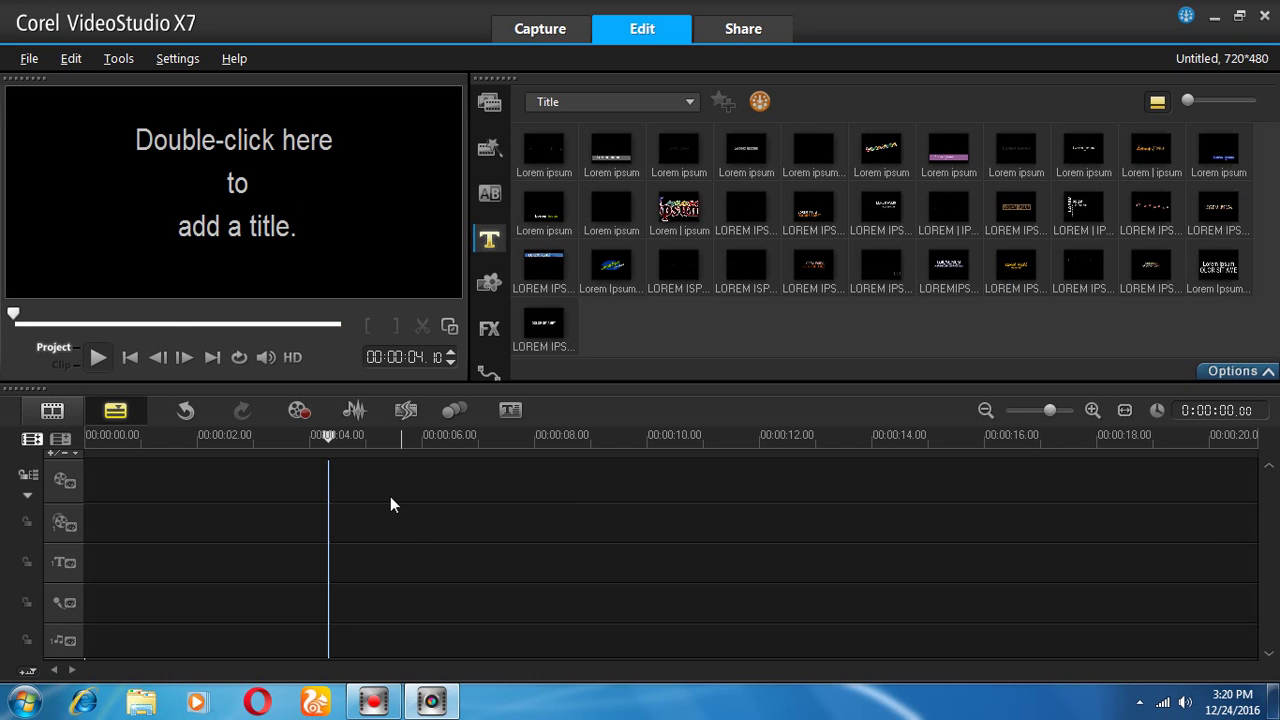
Step: Add the white-and-green "Lorem ipsum" title preset at the start of the overlay track and scrub through its animation
{"action": "left_click_drag", "start_coordinate": [556, 213], "coordinate": [143, 530]}
{"action": "left_click", "coordinate": [118, 437]}
{"action": "left_click_drag", "start_coordinate": [80, 437], "coordinate": [146, 437]}
{"action": "left_click", "coordinate": [191, 526]}
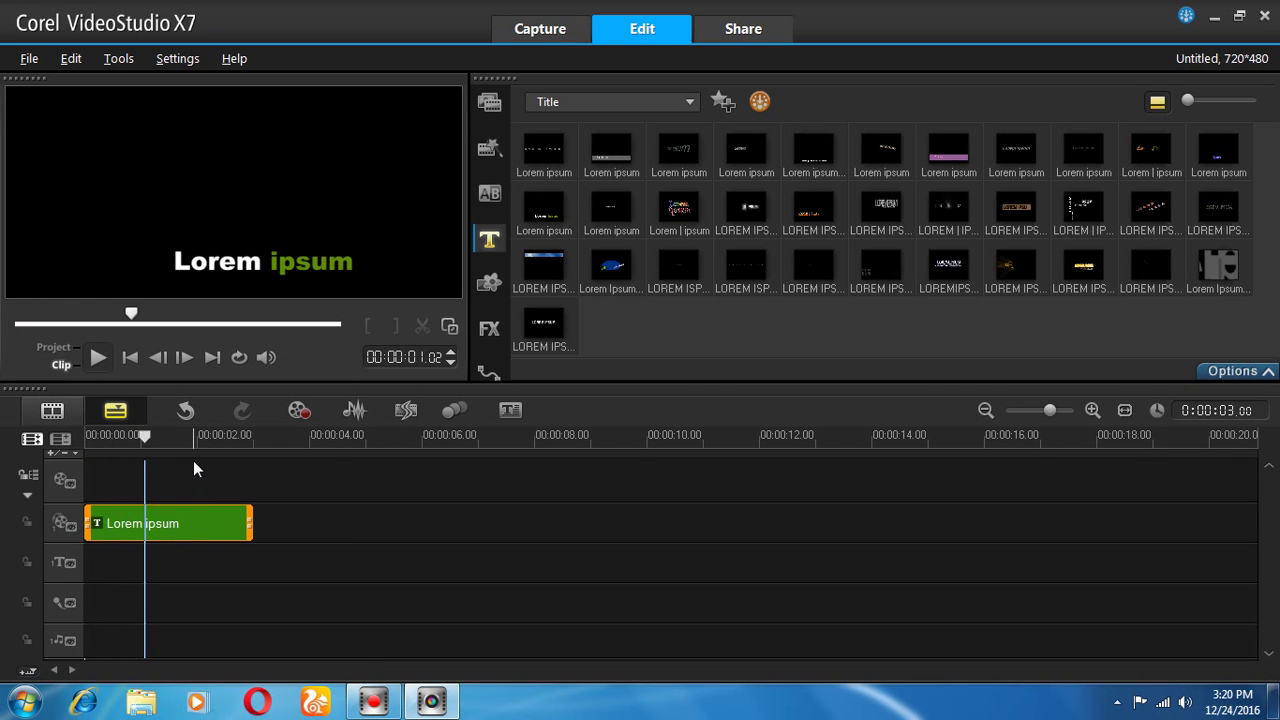
{"action": "left_click", "coordinate": [147, 437]}
{"action": "left_click", "coordinate": [204, 527]}
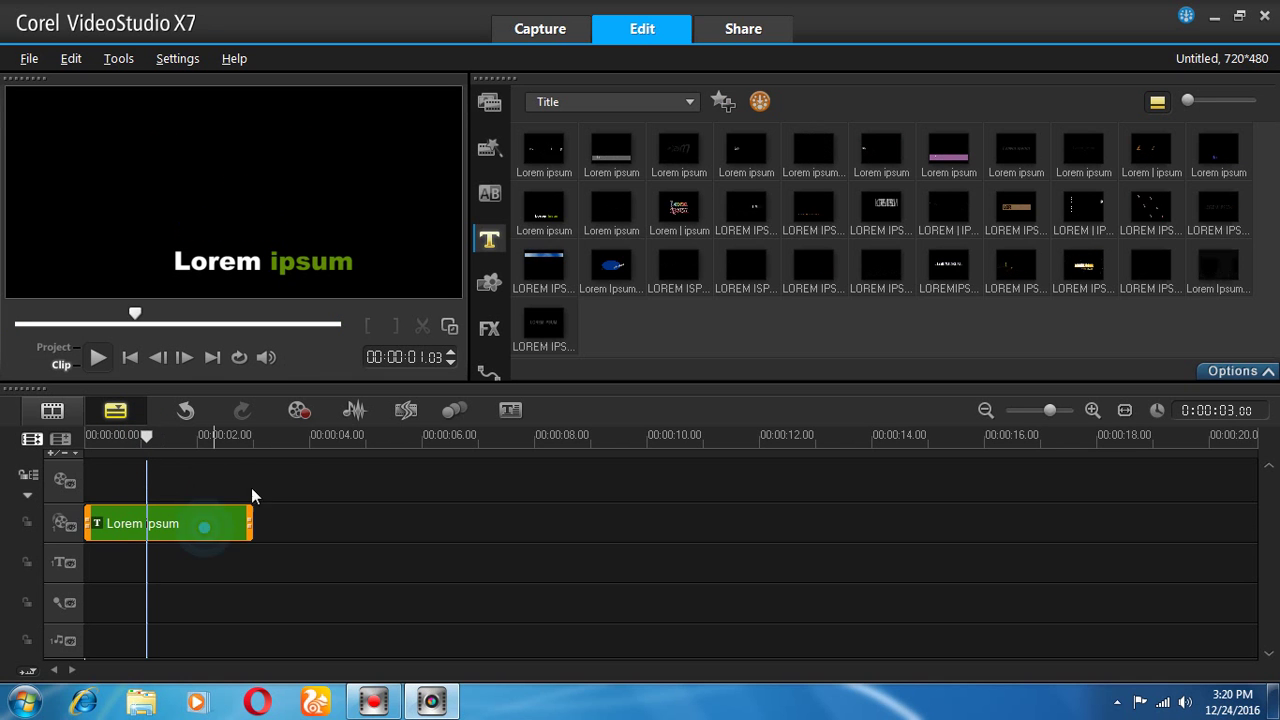
Step: Add SP-I01.jpg at the start of the video track and extend its duration to about 9 seconds
{"action": "left_click", "coordinate": [489, 103]}
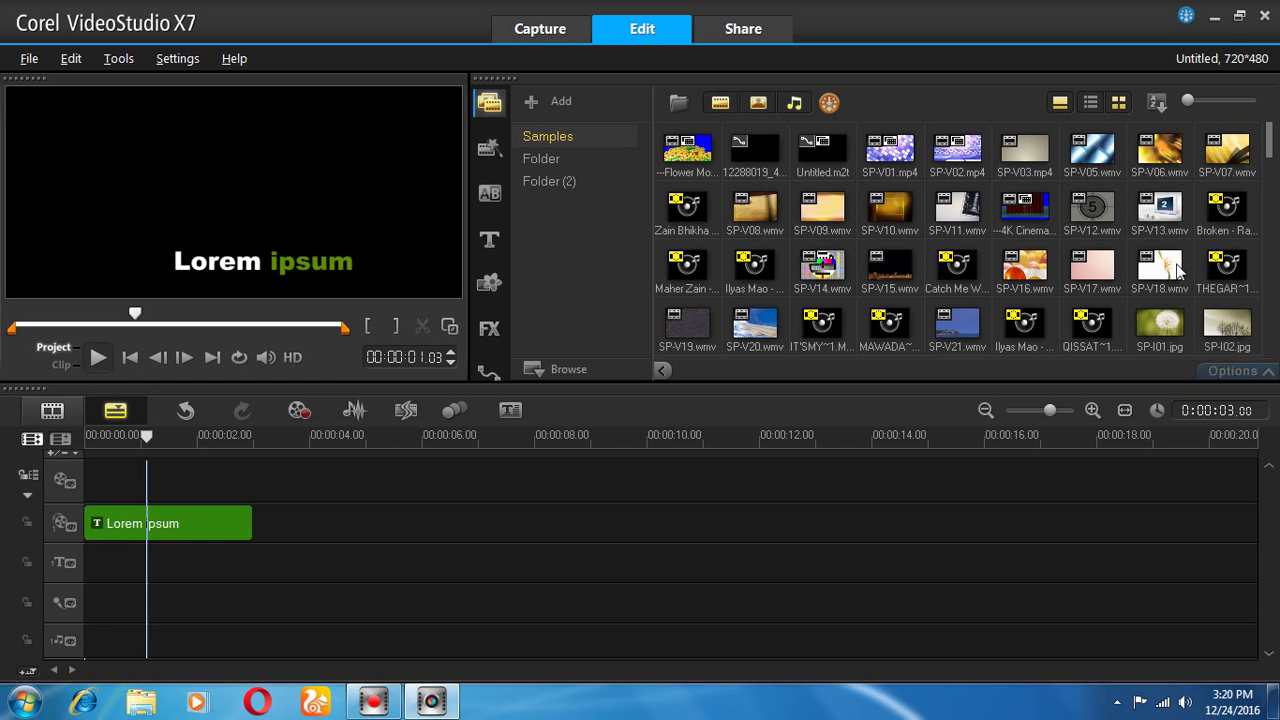
{"action": "left_click_drag", "start_coordinate": [1160, 322], "coordinate": [123, 485]}
{"action": "left_click_drag", "start_coordinate": [253, 481], "coordinate": [600, 481]}
Step: Extend the title clip to about 6 seconds and move its text up towards the middle of the frame
{"action": "left_click", "coordinate": [205, 523]}
{"action": "left_click_drag", "start_coordinate": [256, 524], "coordinate": [418, 524]}
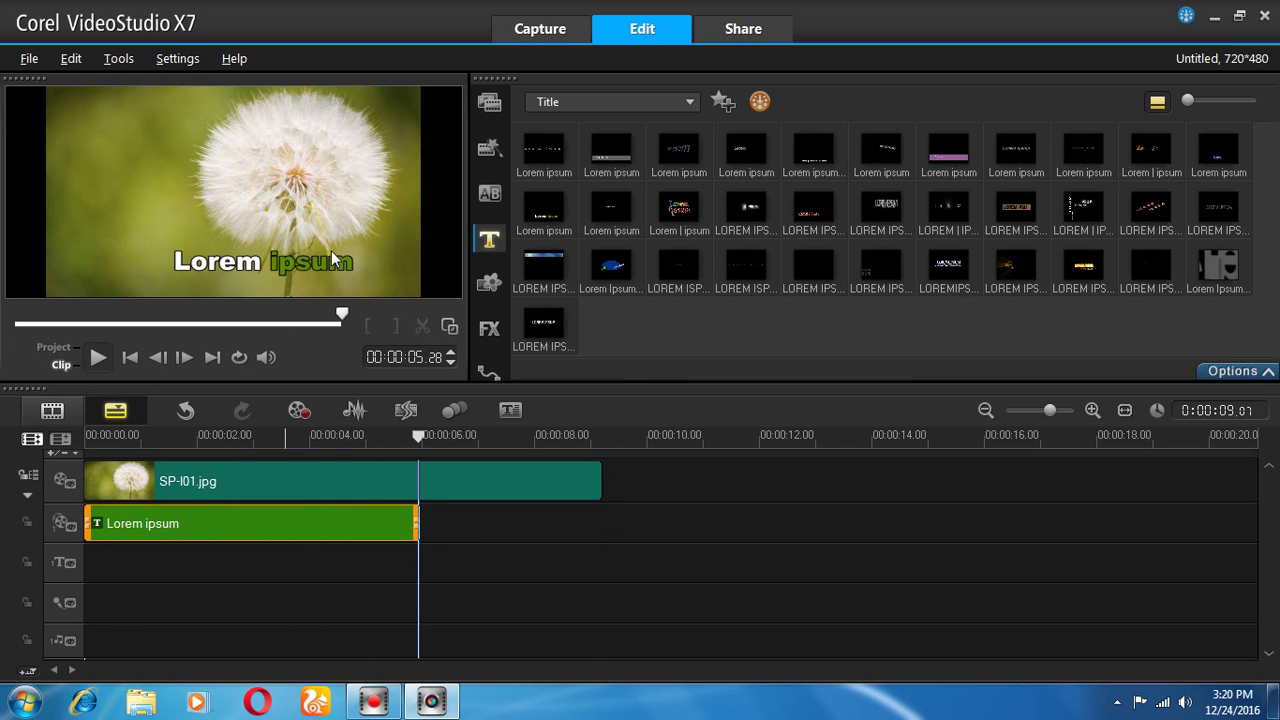
{"action": "left_click", "coordinate": [285, 252]}
{"action": "left_click_drag", "start_coordinate": [282, 262], "coordinate": [240, 203]}
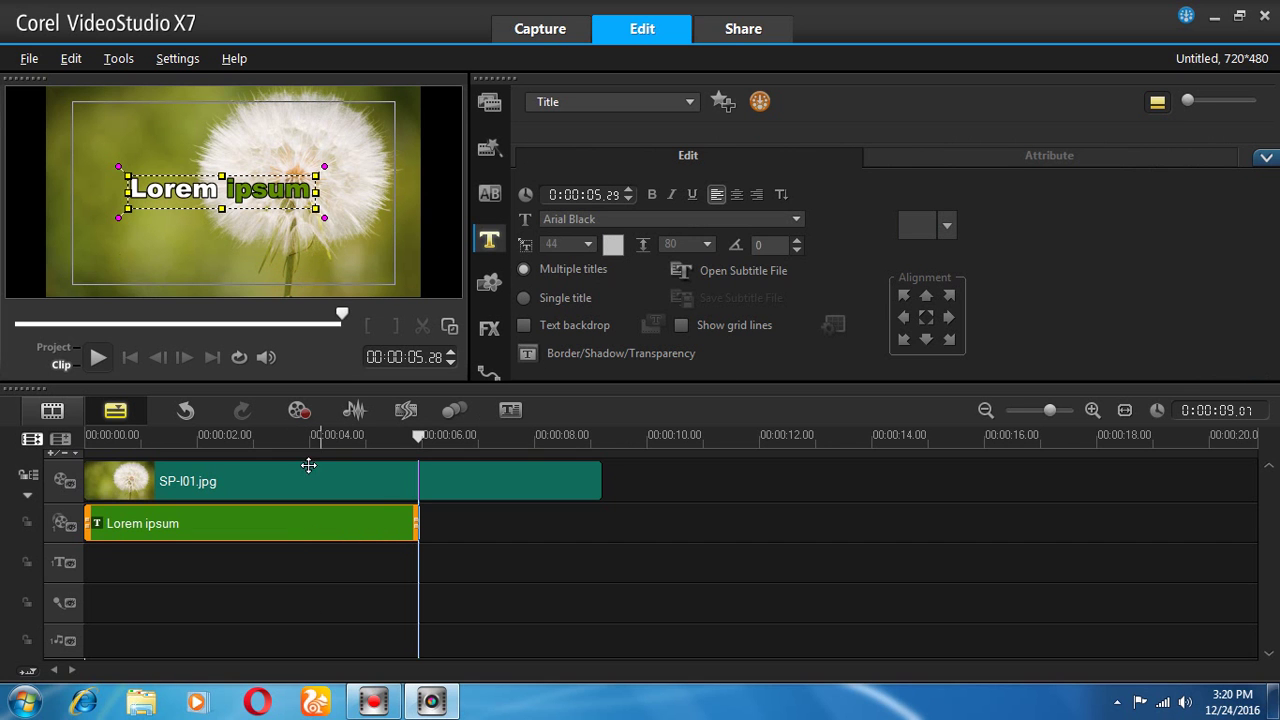
{"action": "left_click_drag", "start_coordinate": [251, 192], "coordinate": [264, 222]}
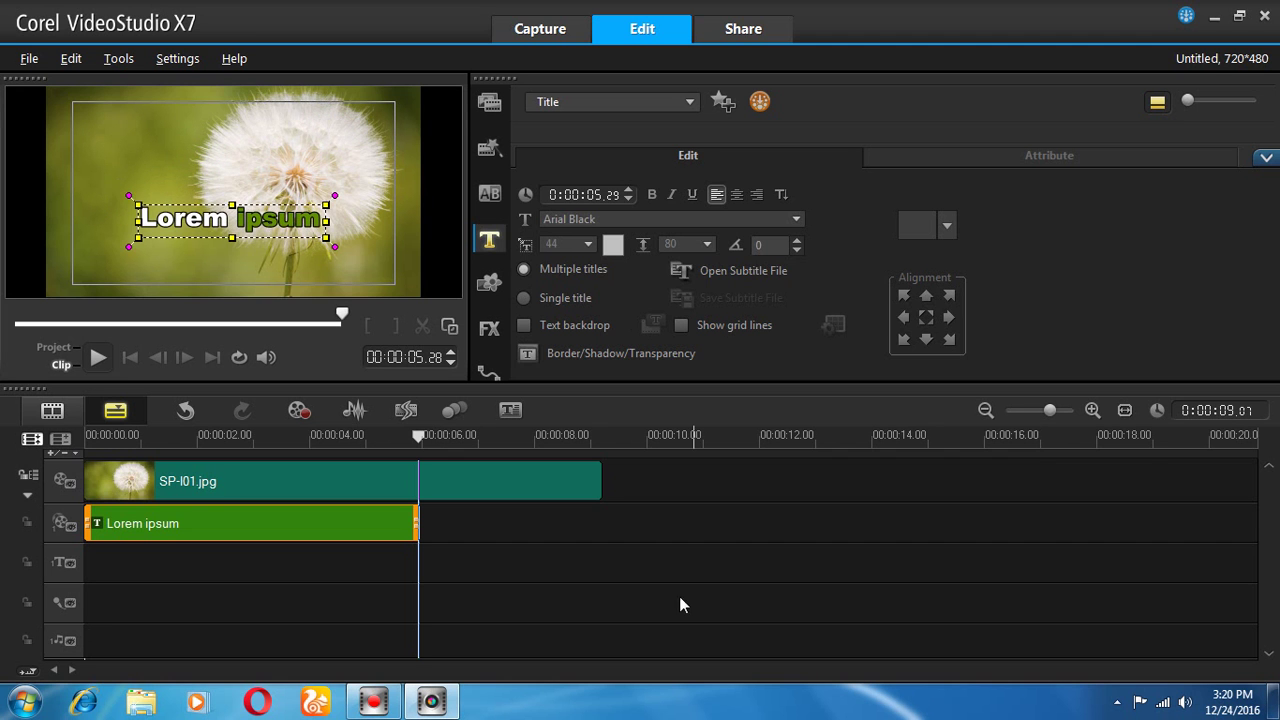
Step: Enlarge the title text to size 67 and place it across the middle of the photo
{"action": "left_click", "coordinate": [588, 245]}
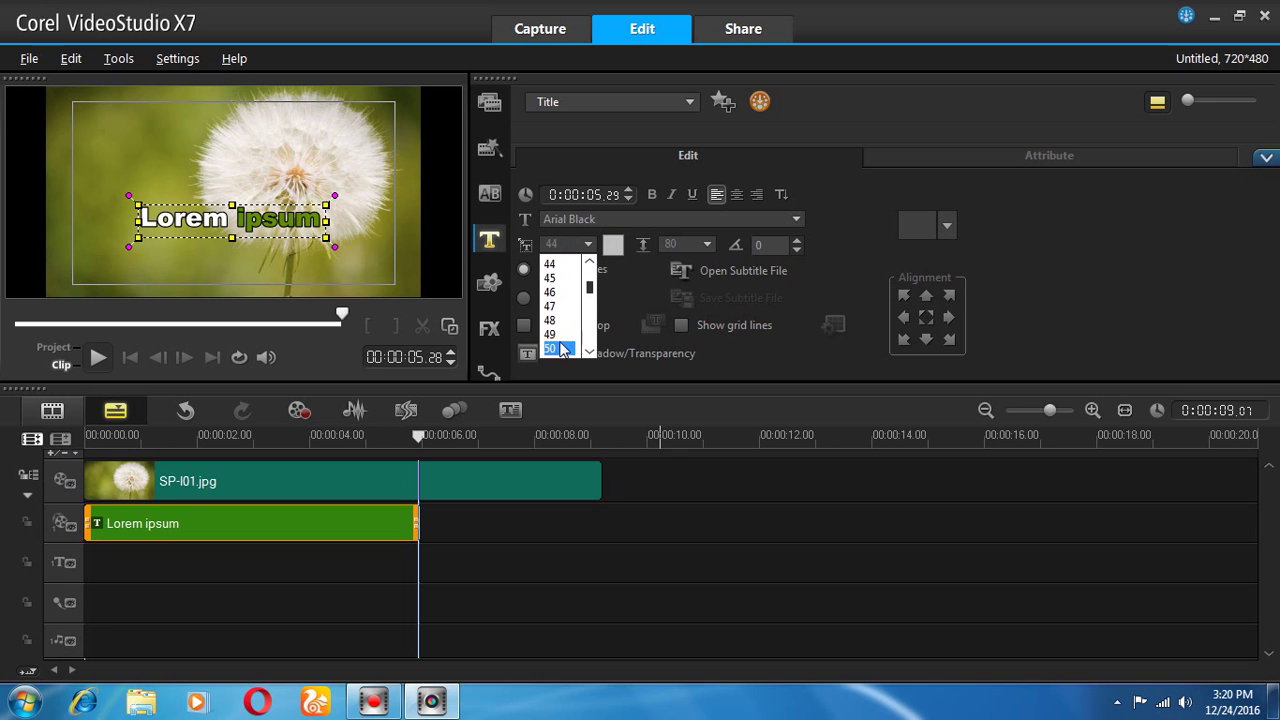
{"action": "left_click_drag", "start_coordinate": [590, 293], "coordinate": [582, 329]}
{"action": "left_click", "coordinate": [560, 320]}
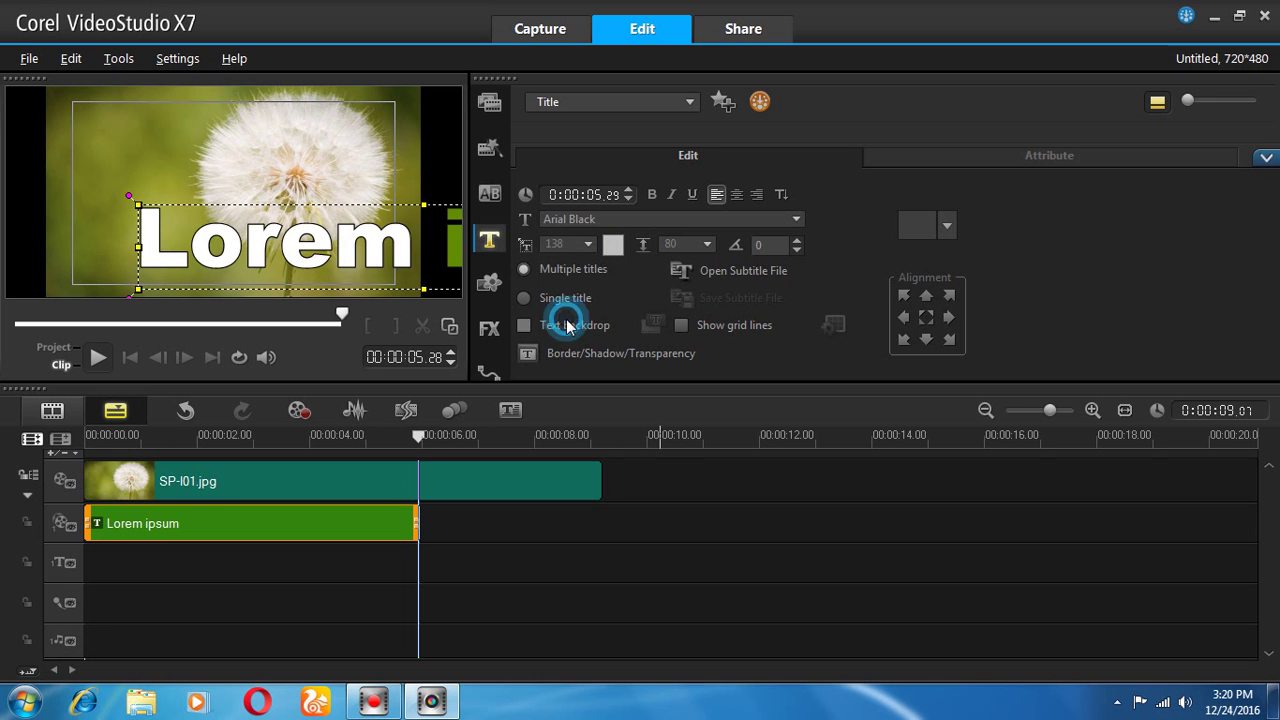
{"action": "left_click_drag", "start_coordinate": [308, 233], "coordinate": [224, 166]}
{"action": "left_click_drag", "start_coordinate": [337, 133], "coordinate": [185, 183]}
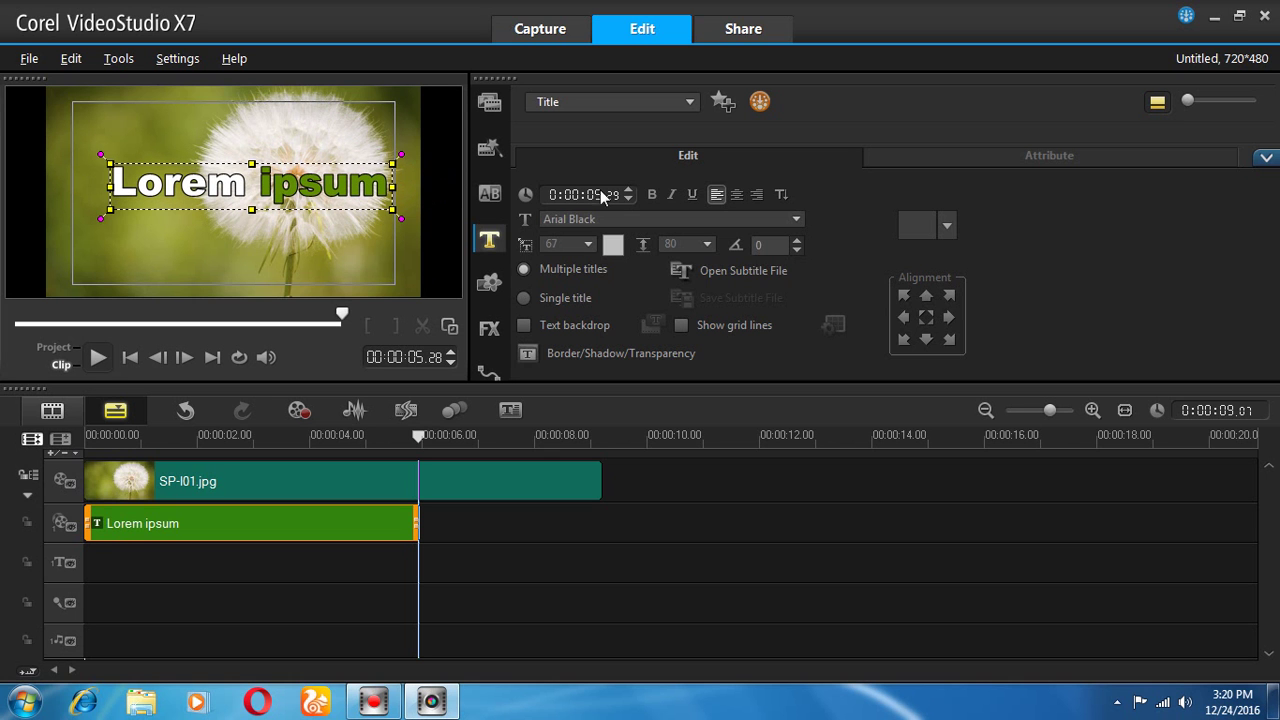
Step: Shift the title slightly towards the frame's left edge and colour all of its text magenta
{"action": "left_click", "coordinate": [614, 250]}
{"action": "left_click", "coordinate": [696, 300]}
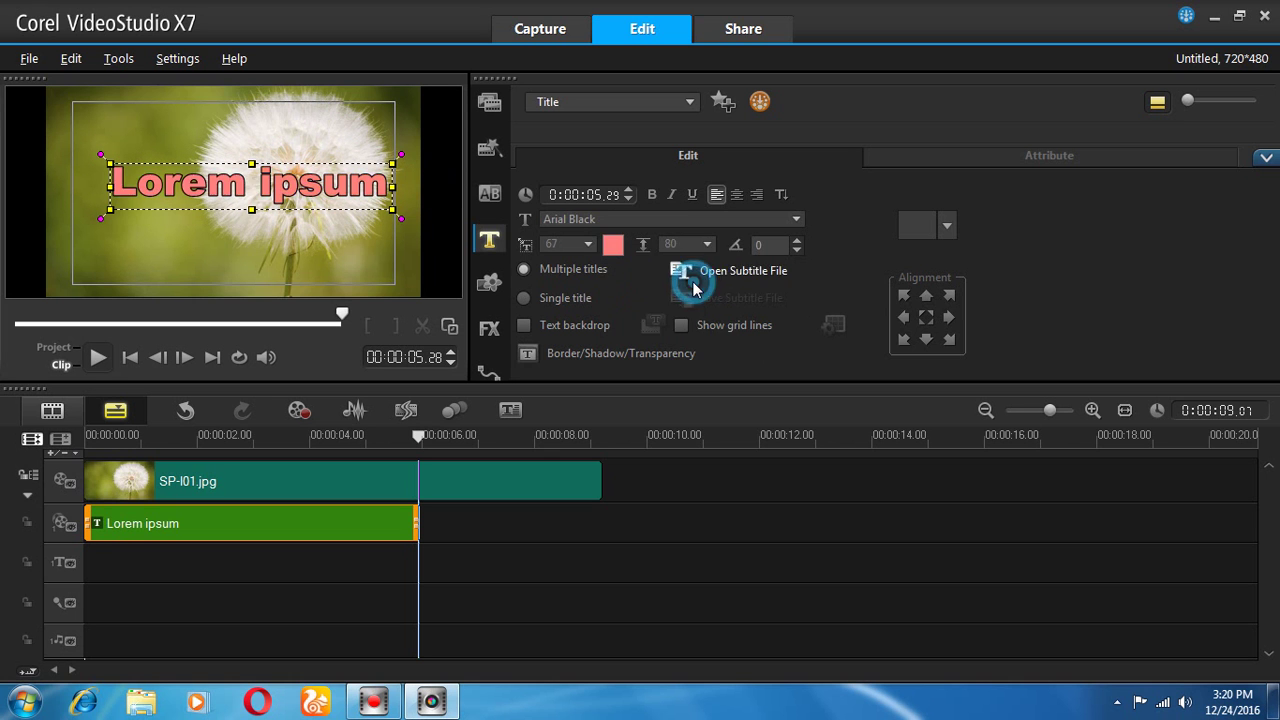
{"action": "left_click_drag", "start_coordinate": [293, 186], "coordinate": [293, 188]}
{"action": "left_click", "coordinate": [614, 246]}
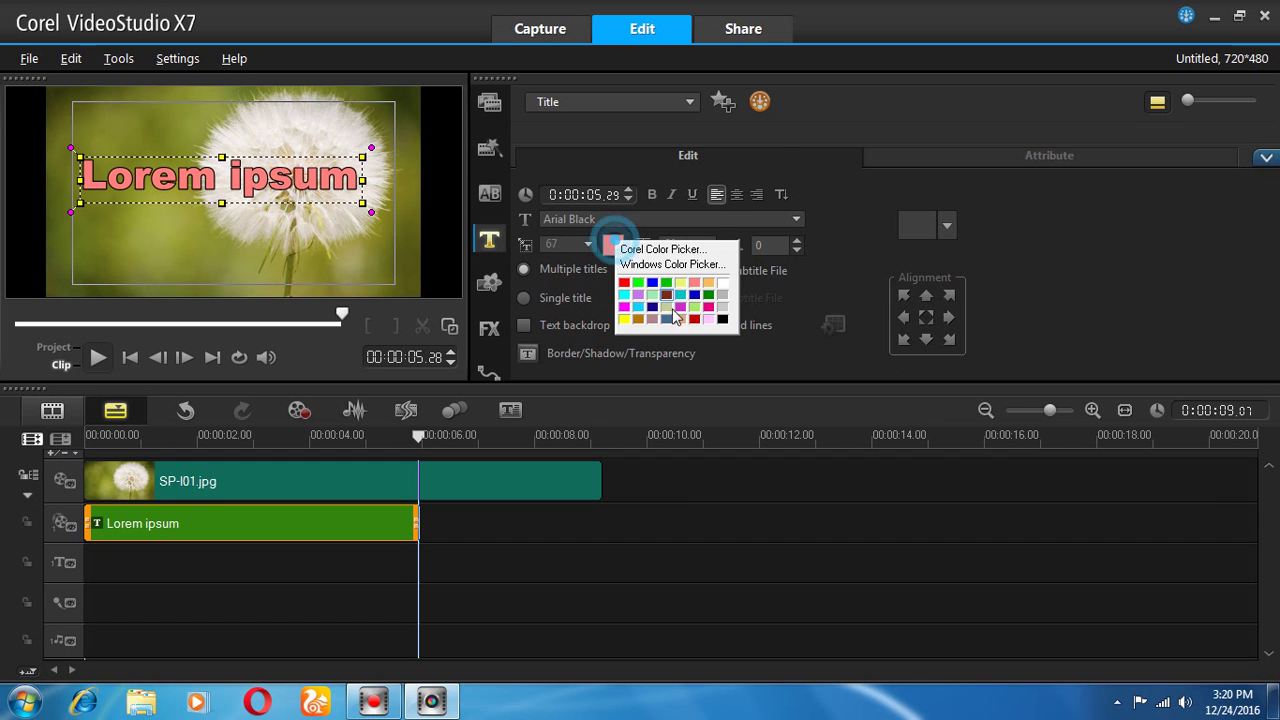
{"action": "left_click", "coordinate": [676, 305]}
Step: Replace the title text with "corel video studio" and shrink it to size 50 so it fits the frame
{"action": "double_click", "coordinate": [238, 186]}
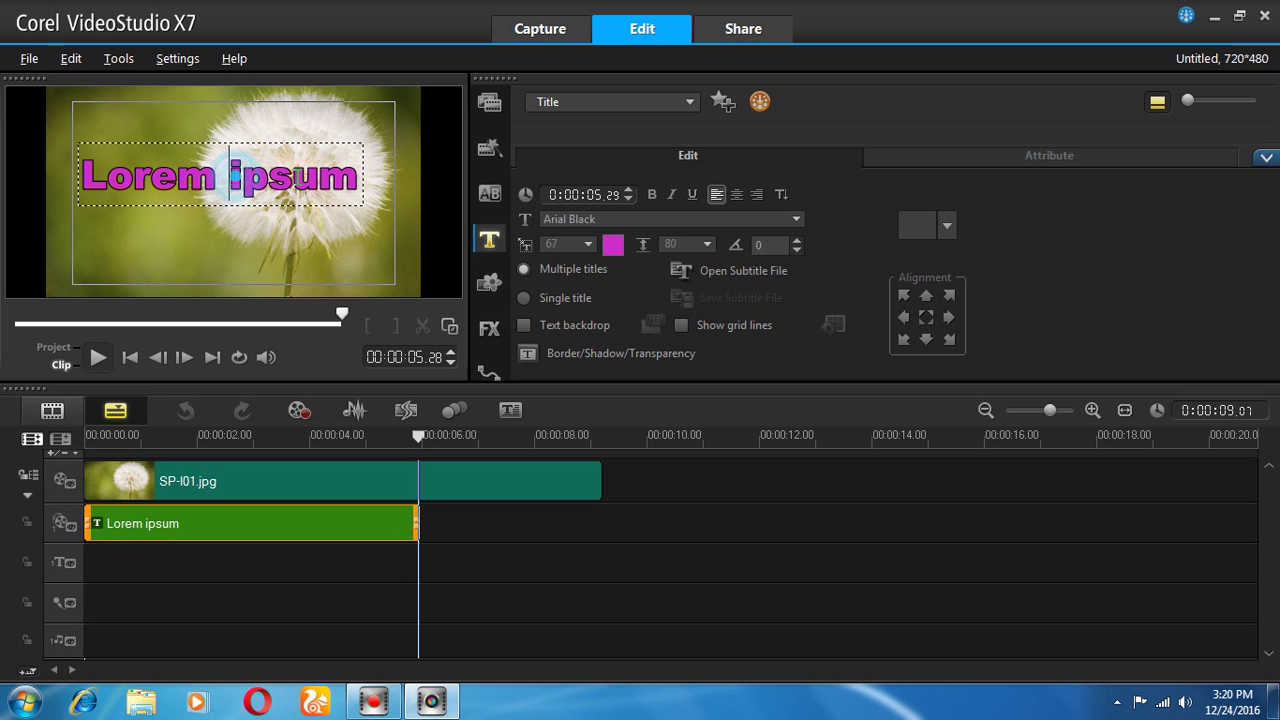
{"action": "left_click_drag", "start_coordinate": [358, 176], "coordinate": [2, 188]}
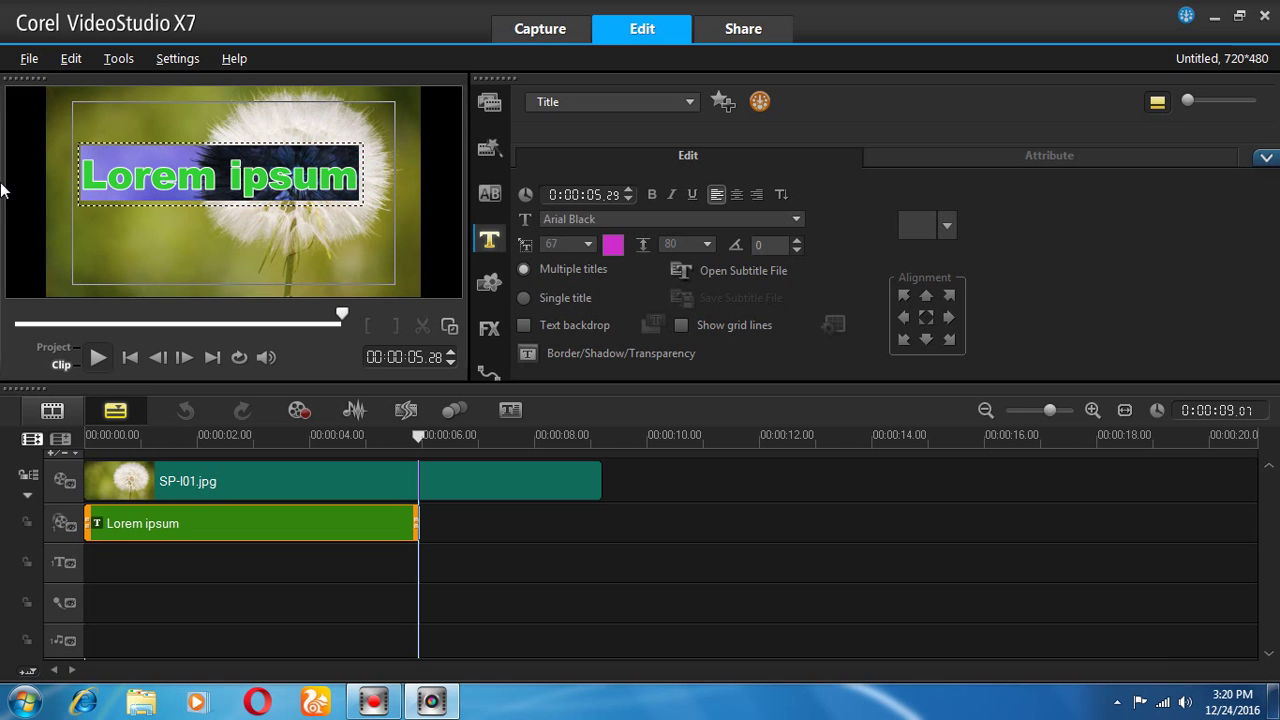
{"action": "type", "text": "corte"}
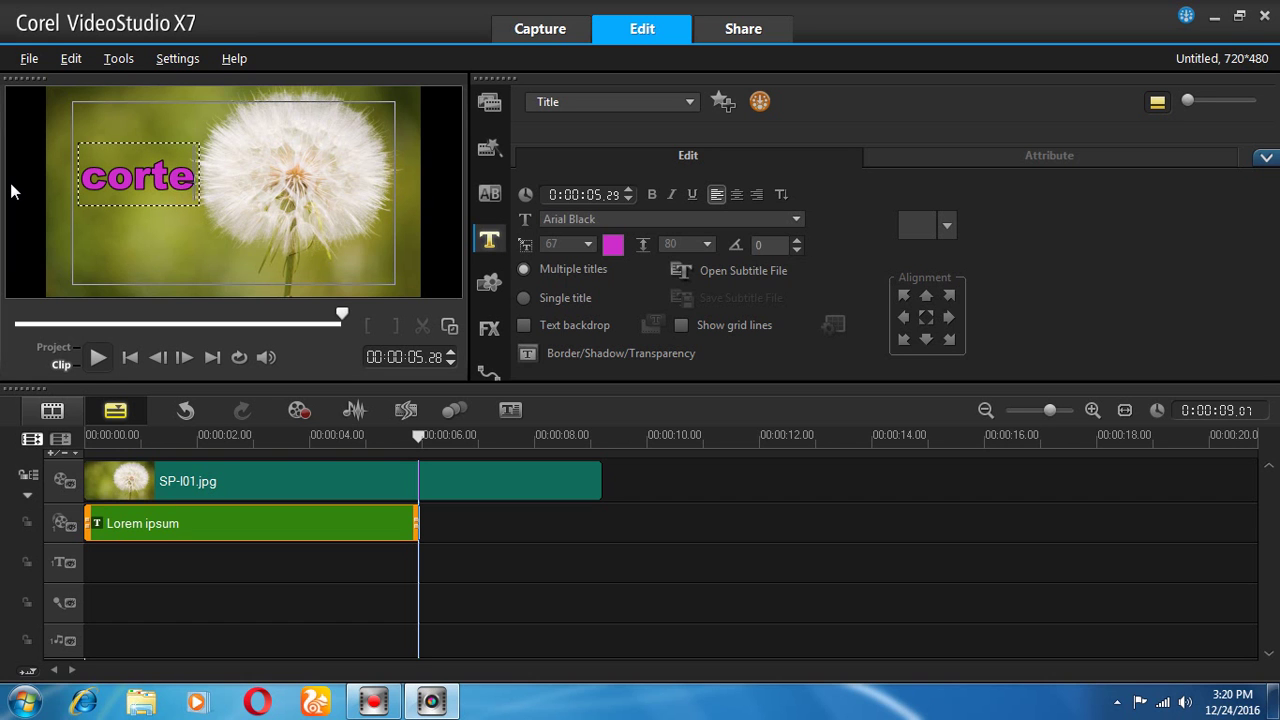
{"action": "key", "text": "BackSpace"}
{"action": "key", "text": "BackSpace"}
{"action": "type", "text": "e"}
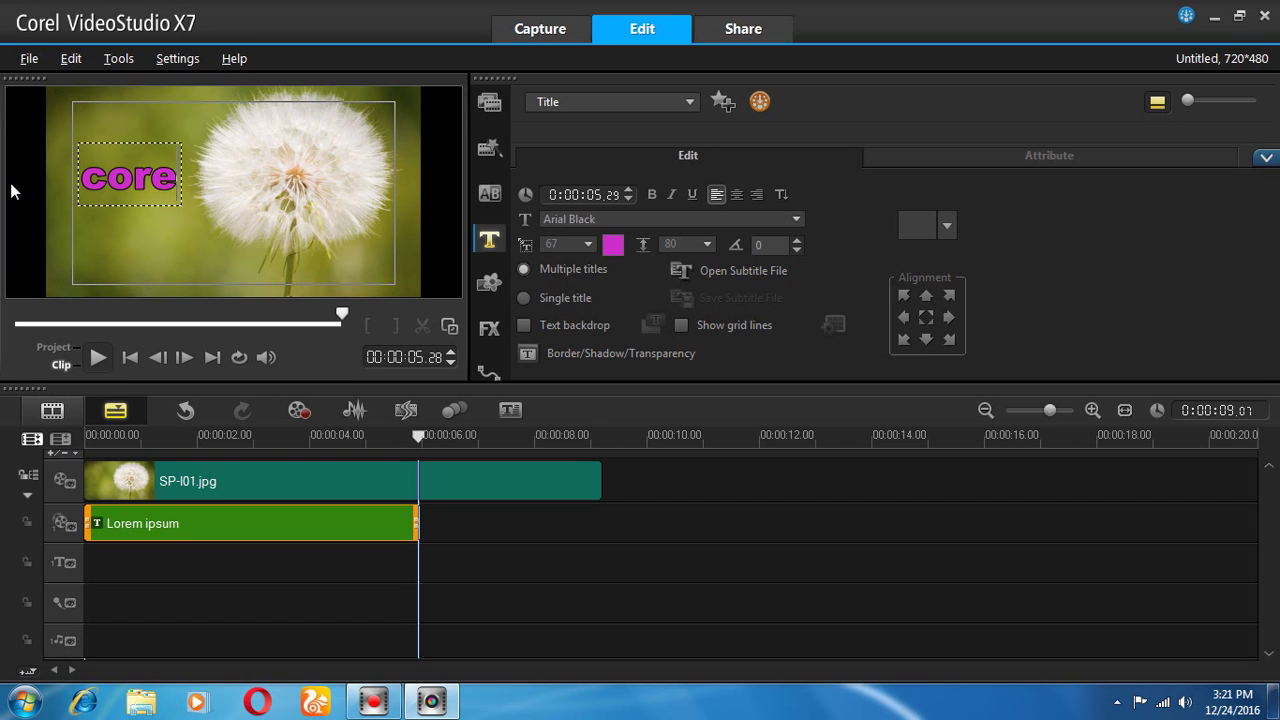
{"action": "type", "text": "l vi"}
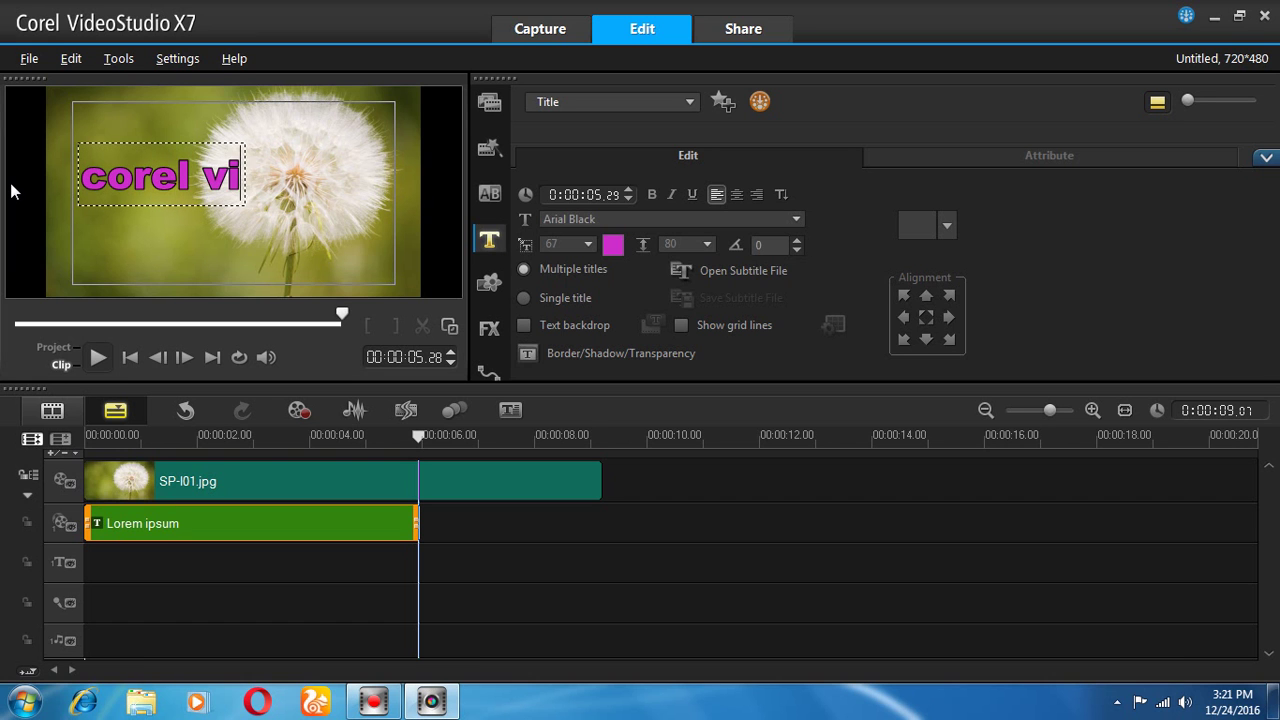
{"action": "type", "text": "deo "}
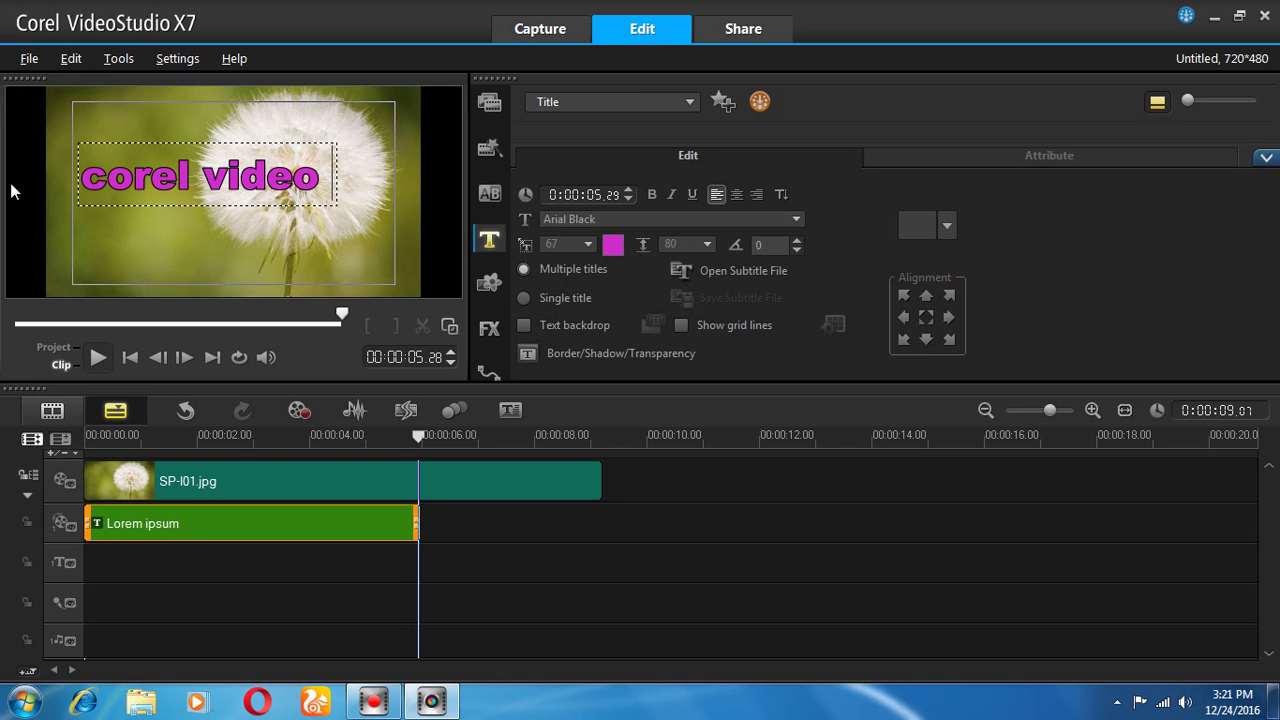
{"action": "type", "text": "stu"}
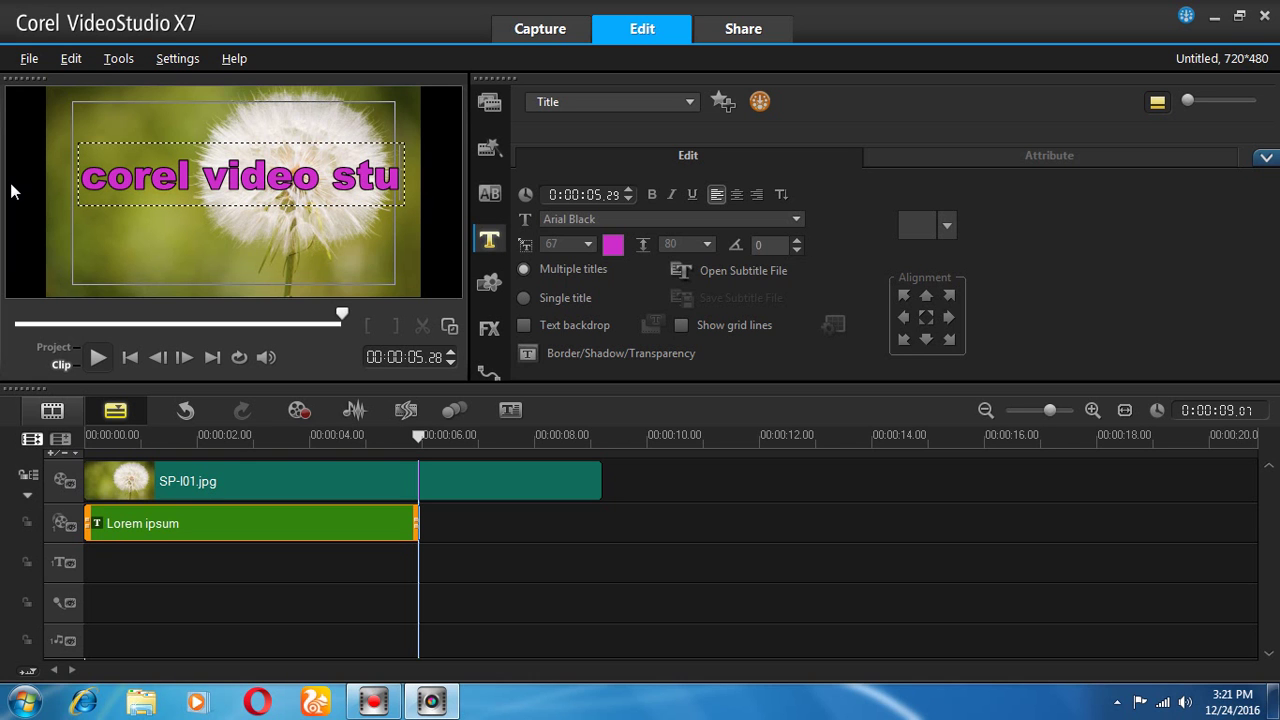
{"action": "type", "text": "d"}
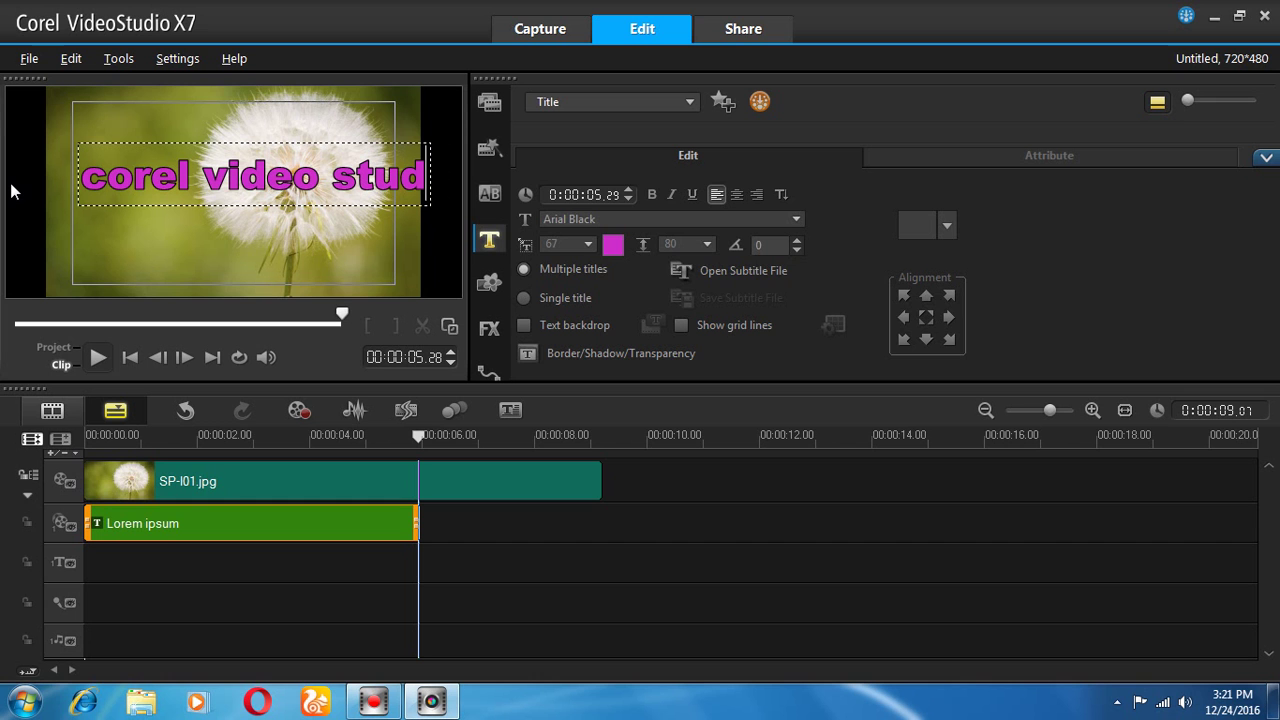
{"action": "type", "text": "io"}
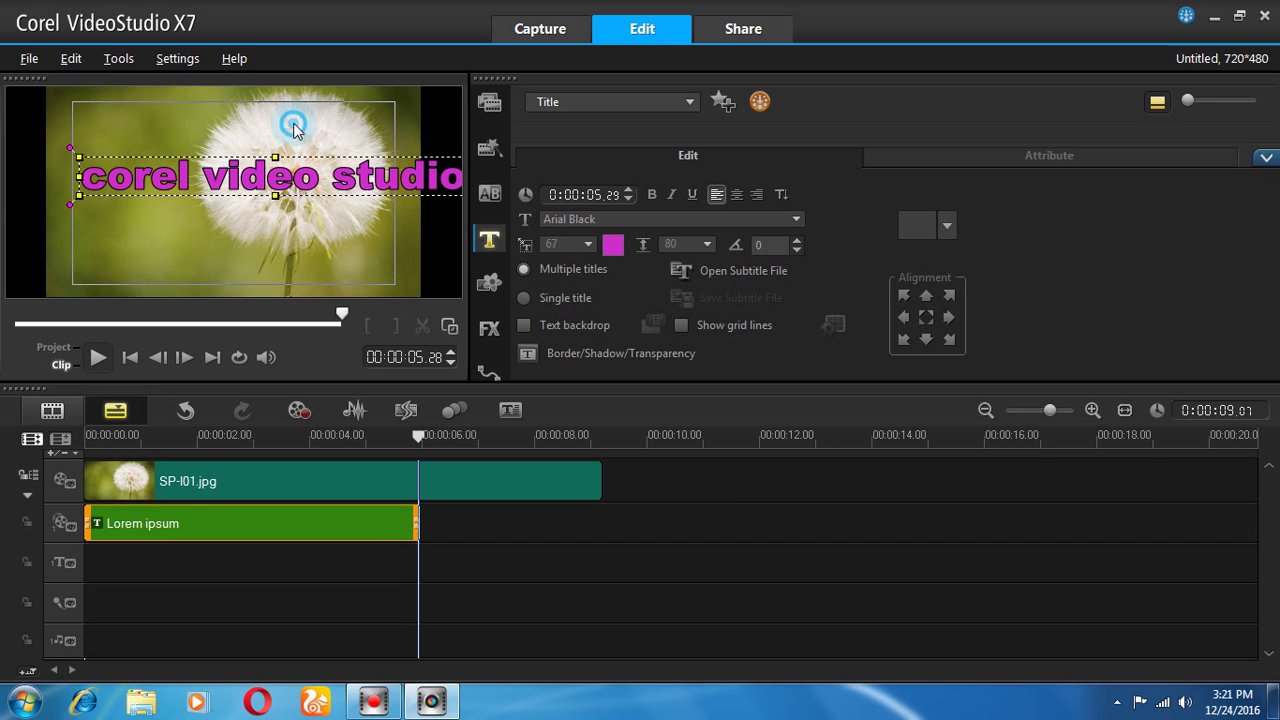
{"action": "left_click", "coordinate": [293, 126]}
{"action": "left_click_drag", "start_coordinate": [236, 160], "coordinate": [240, 170]}
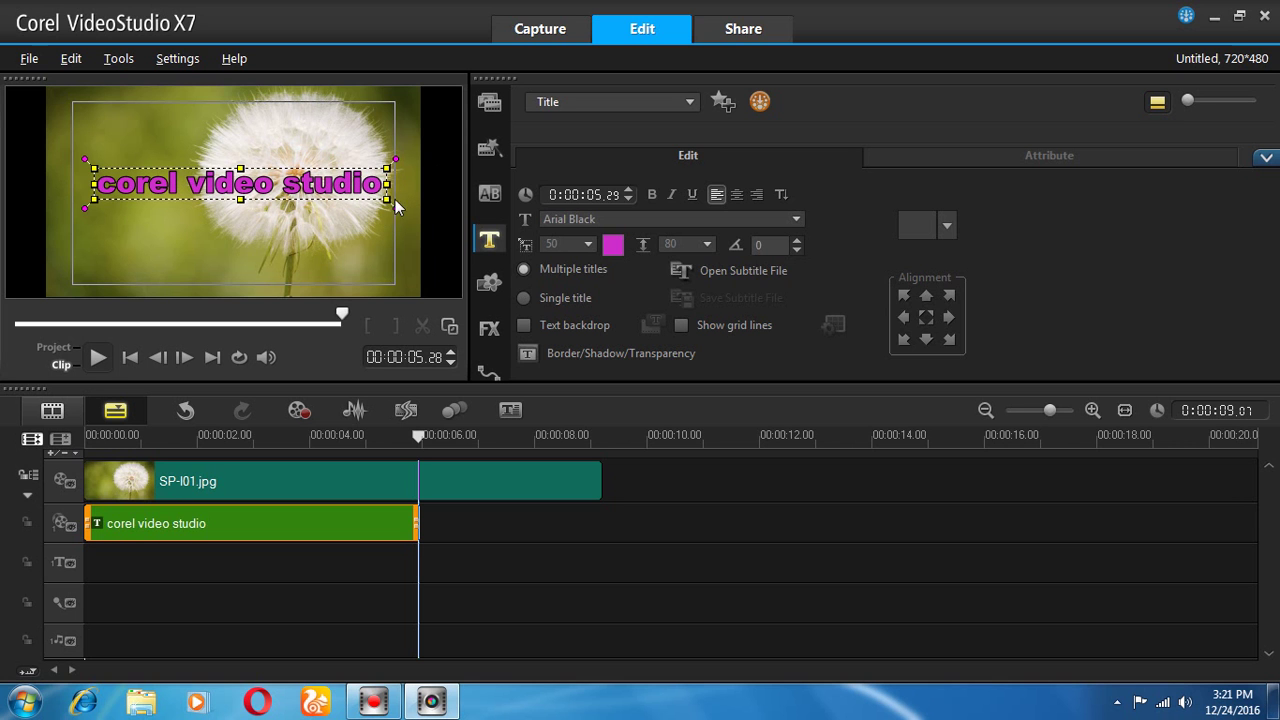
Step: Colour only the word "studio" in the title green
{"action": "left_click_drag", "start_coordinate": [383, 187], "coordinate": [285, 183]}
{"action": "left_click", "coordinate": [613, 247]}
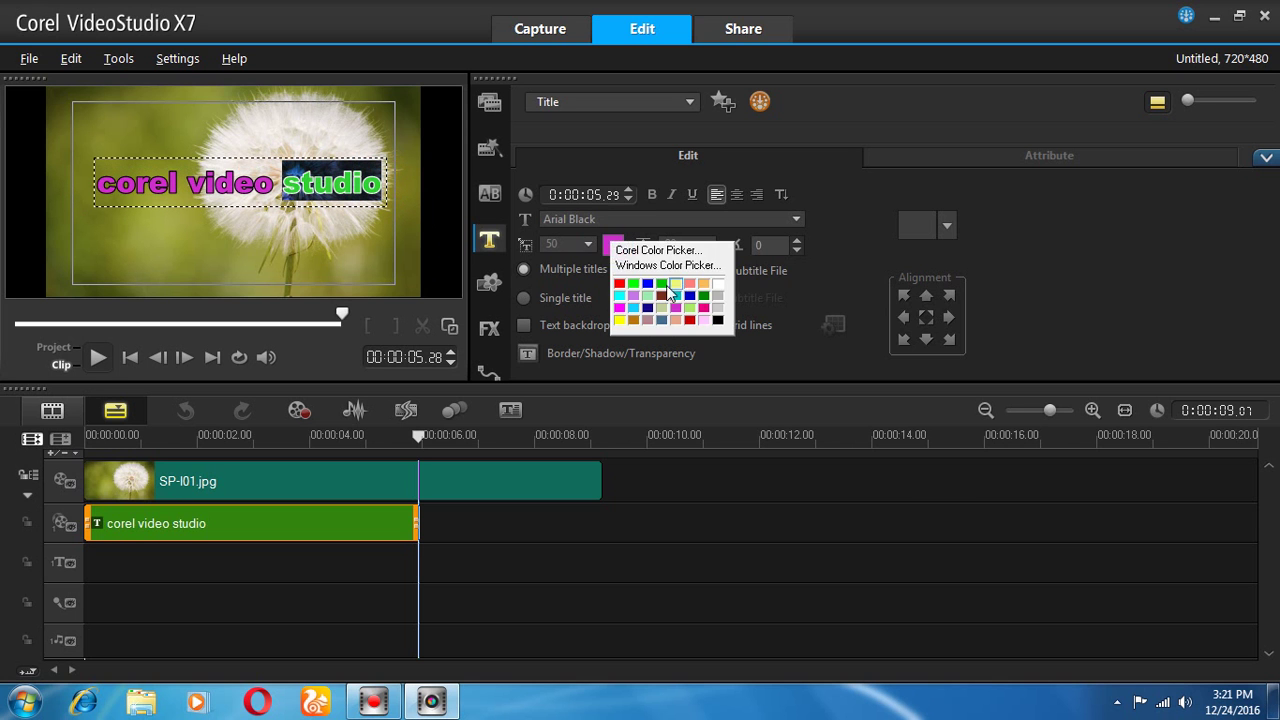
{"action": "left_click", "coordinate": [660, 285]}
{"action": "left_click", "coordinate": [333, 143]}
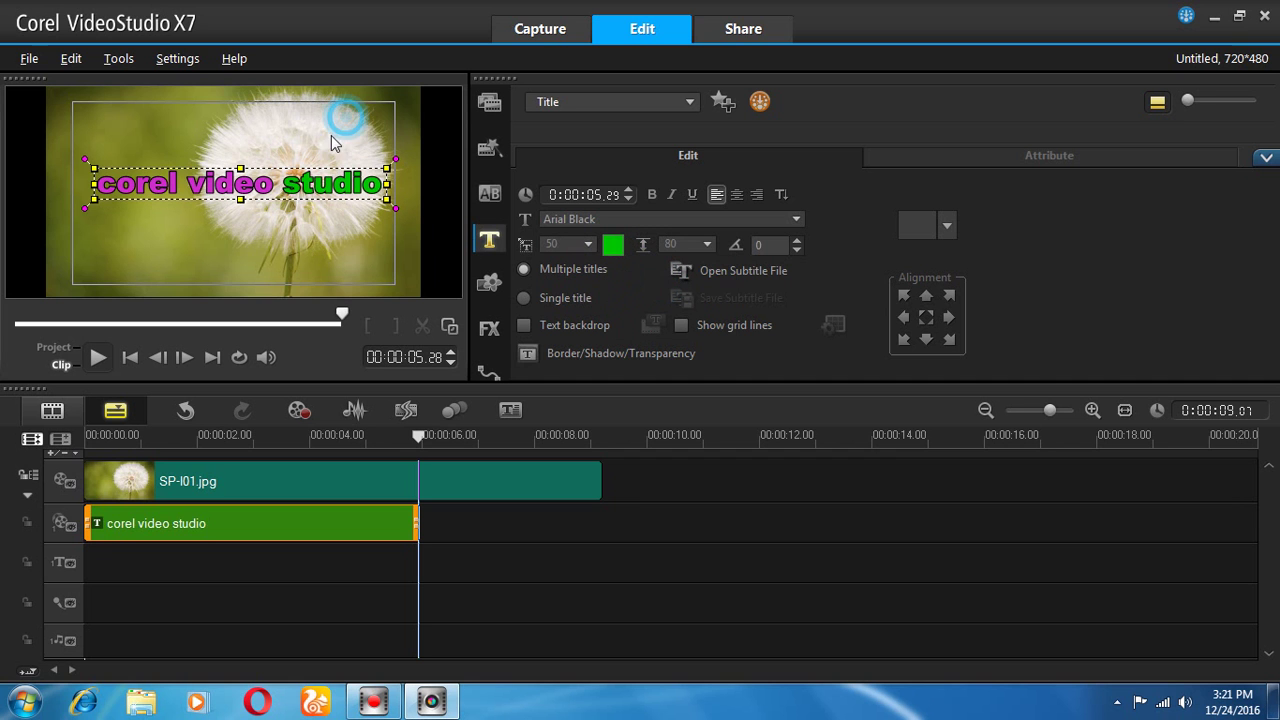
Step: Colour only the word "video" in the title white
{"action": "left_click", "coordinate": [232, 185]}
{"action": "left_click_drag", "start_coordinate": [278, 183], "coordinate": [188, 183]}
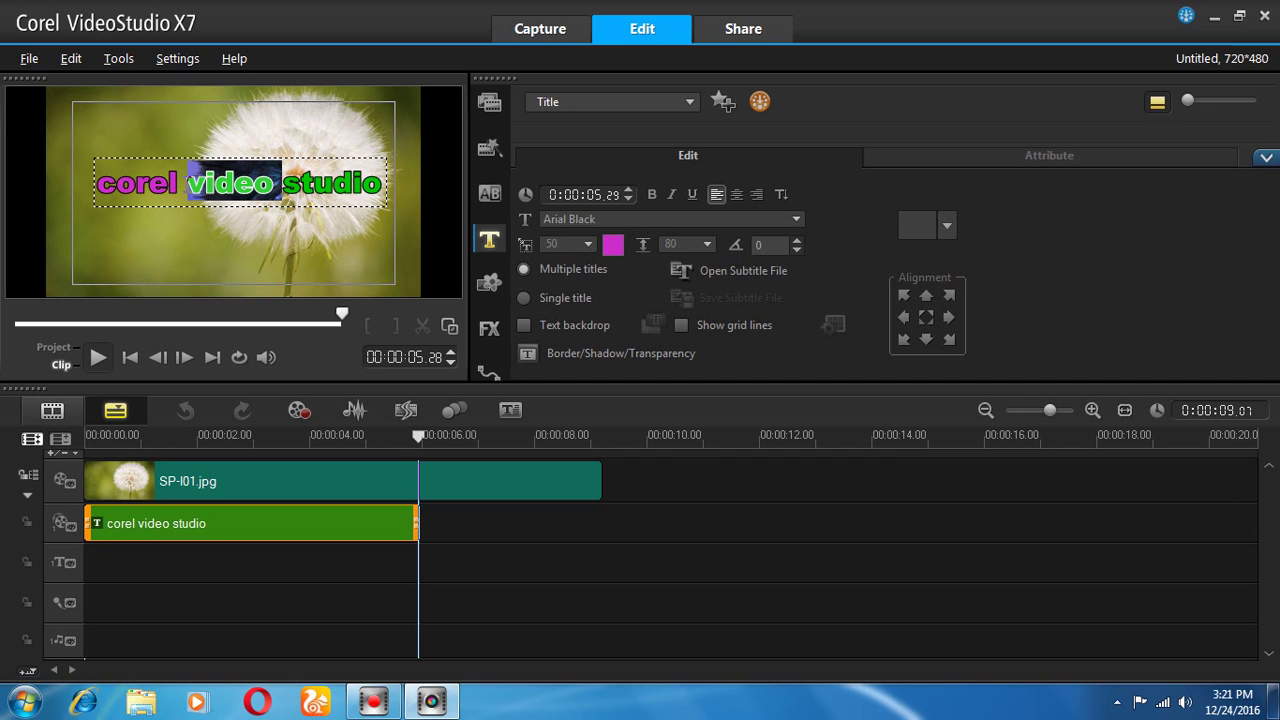
{"action": "left_click", "coordinate": [617, 246]}
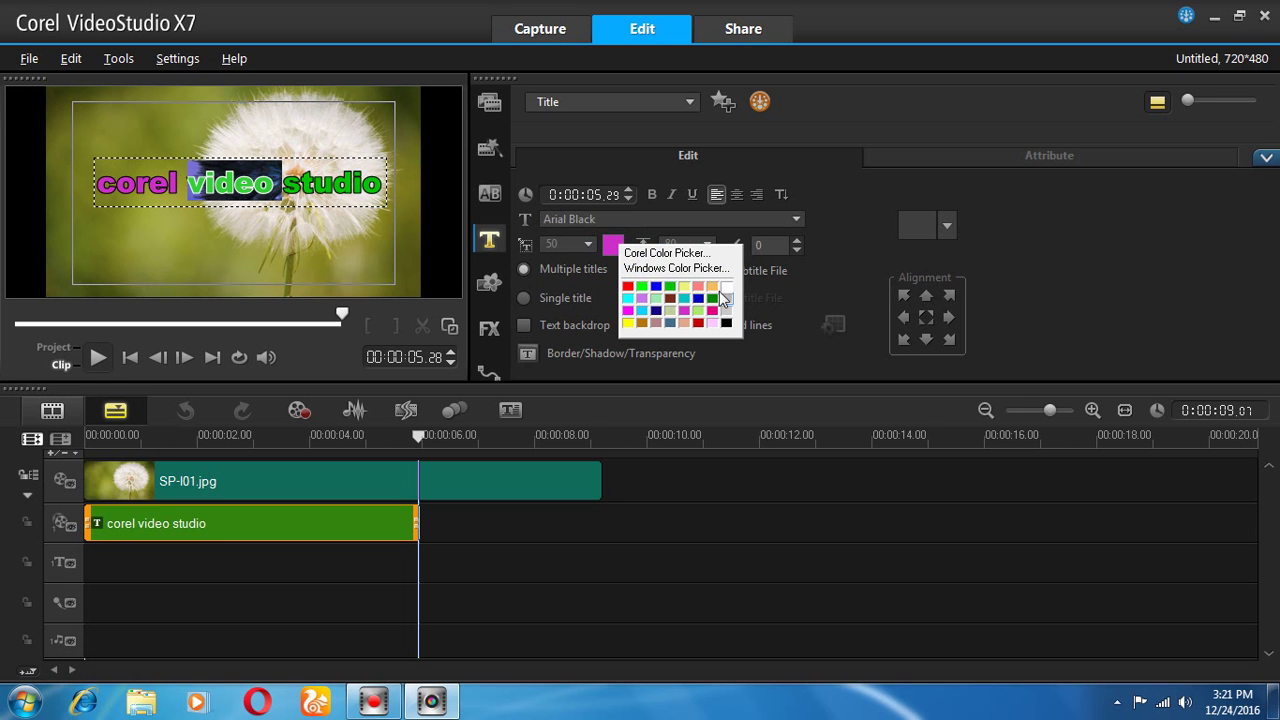
{"action": "left_click", "coordinate": [725, 289]}
Step: Colour only the word "corel" in the title yellow
{"action": "left_click_drag", "start_coordinate": [181, 184], "coordinate": [90, 192]}
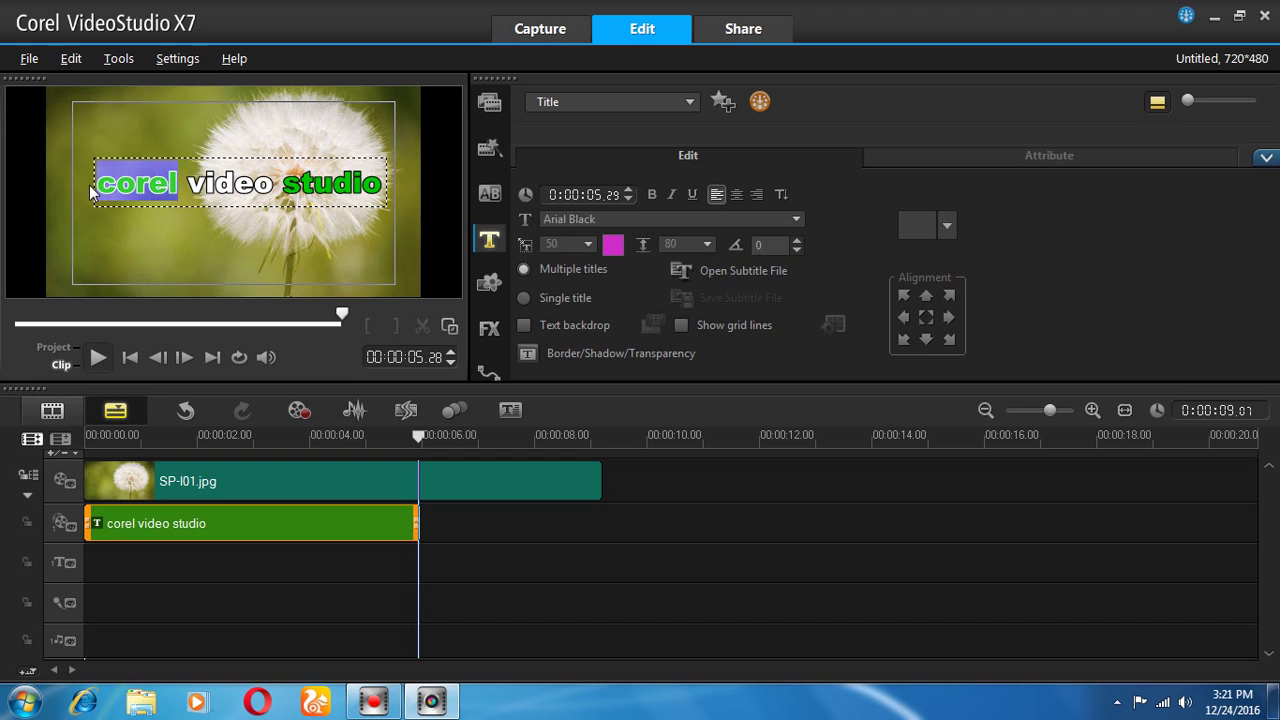
{"action": "left_click", "coordinate": [614, 246]}
{"action": "left_click", "coordinate": [623, 324]}
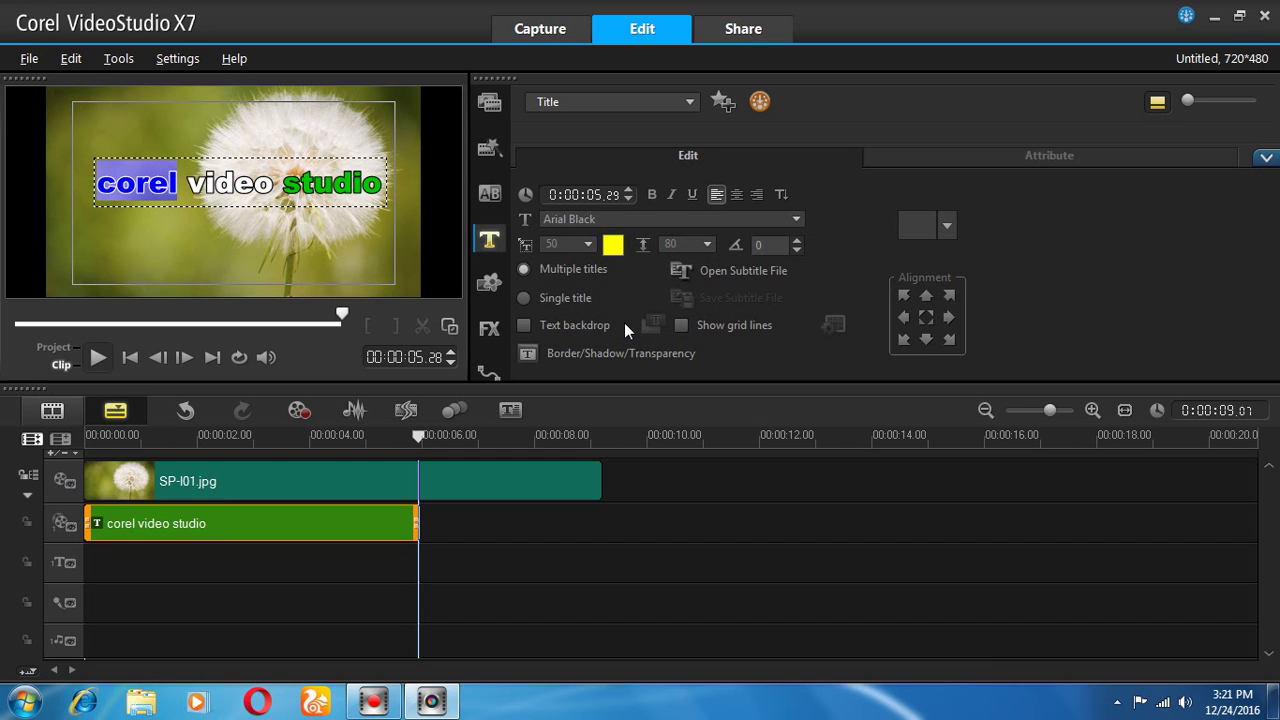
{"action": "left_click", "coordinate": [234, 129]}
Step: Move the title slightly and set the font size of the word "video" to 65
{"action": "left_click", "coordinate": [250, 189]}
{"action": "left_click", "coordinate": [260, 175]}
{"action": "left_click_drag", "start_coordinate": [264, 173], "coordinate": [183, 173]}
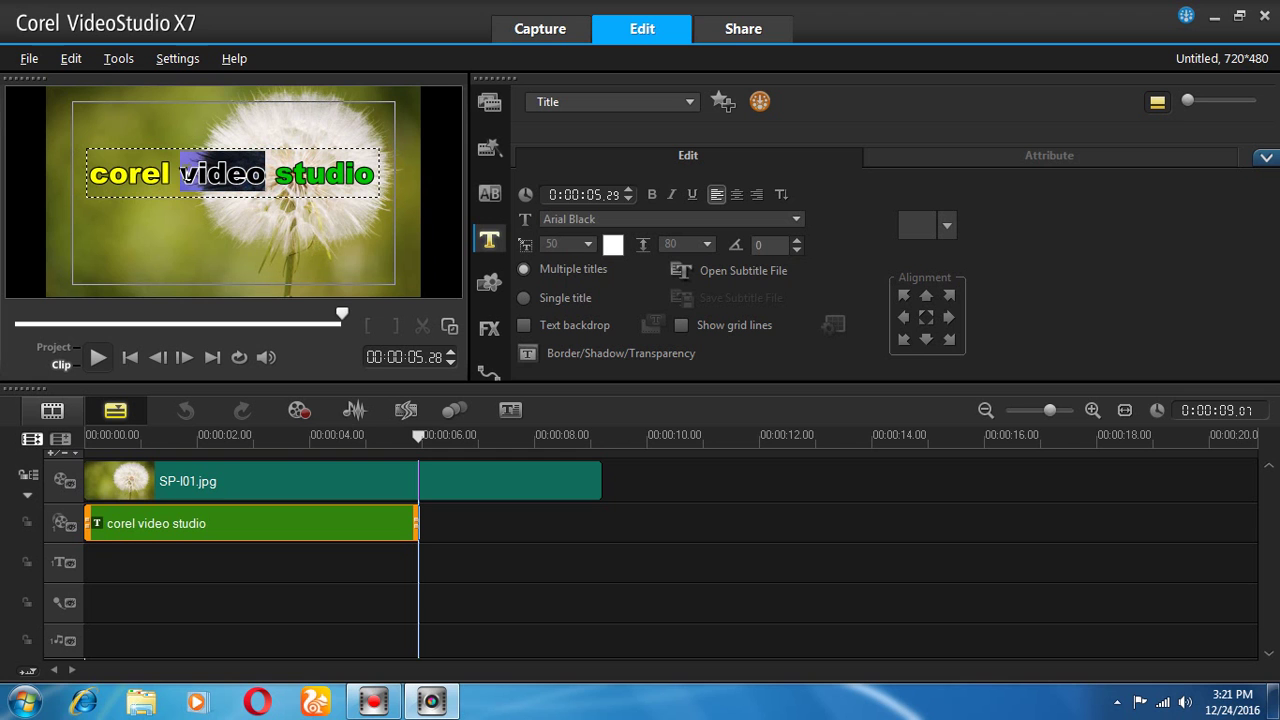
{"action": "left_click", "coordinate": [589, 245]}
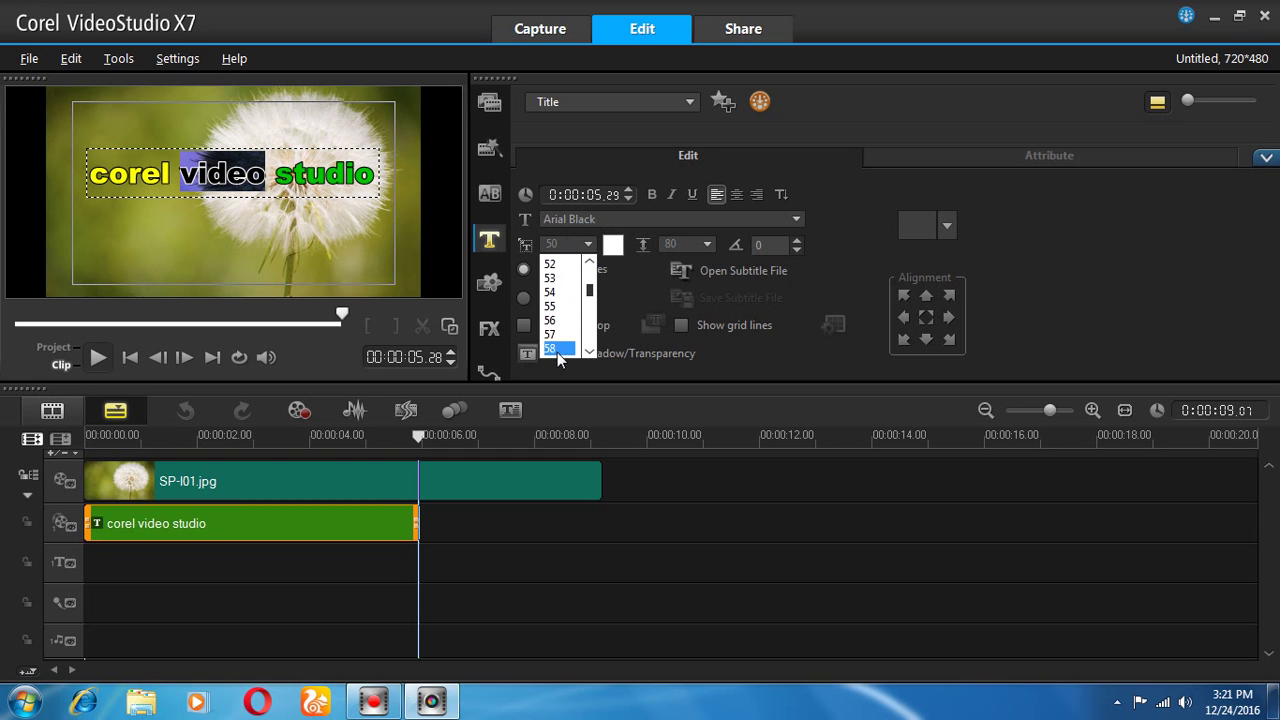
{"action": "left_click", "coordinate": [553, 347]}
{"action": "left_click", "coordinate": [177, 58]}
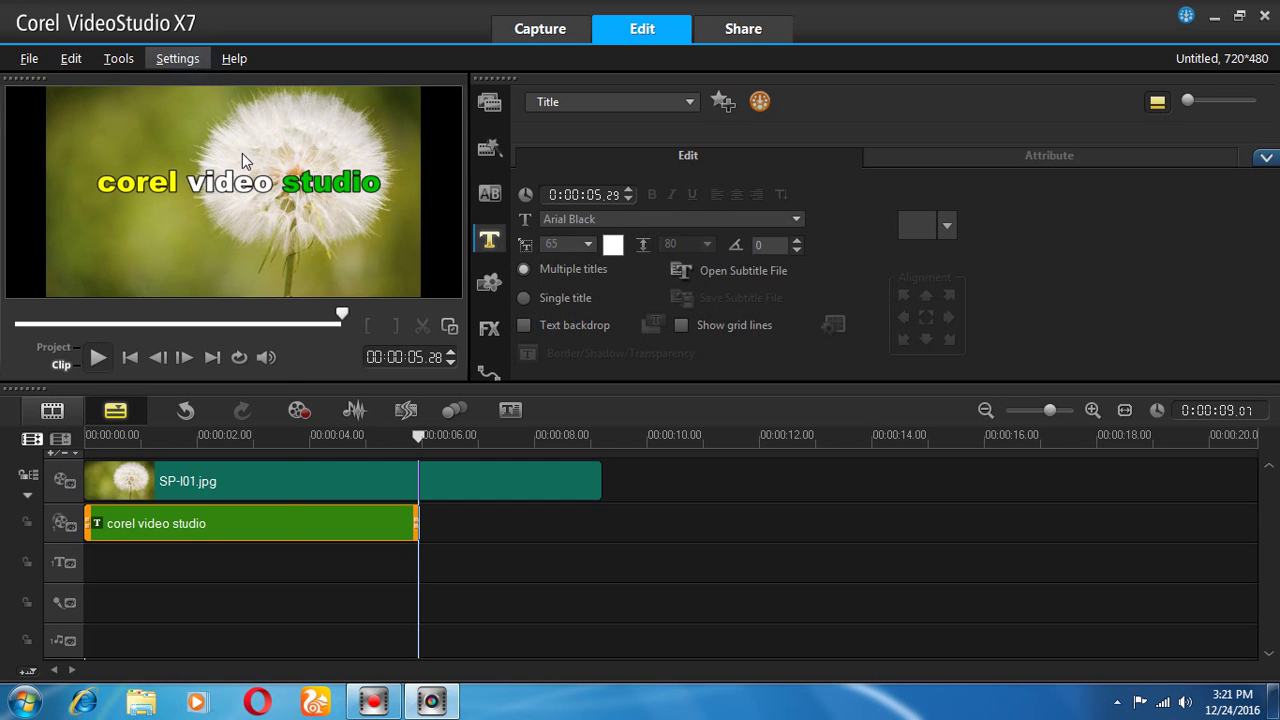
{"action": "left_click", "coordinate": [372, 200]}
{"action": "left_click", "coordinate": [303, 520]}
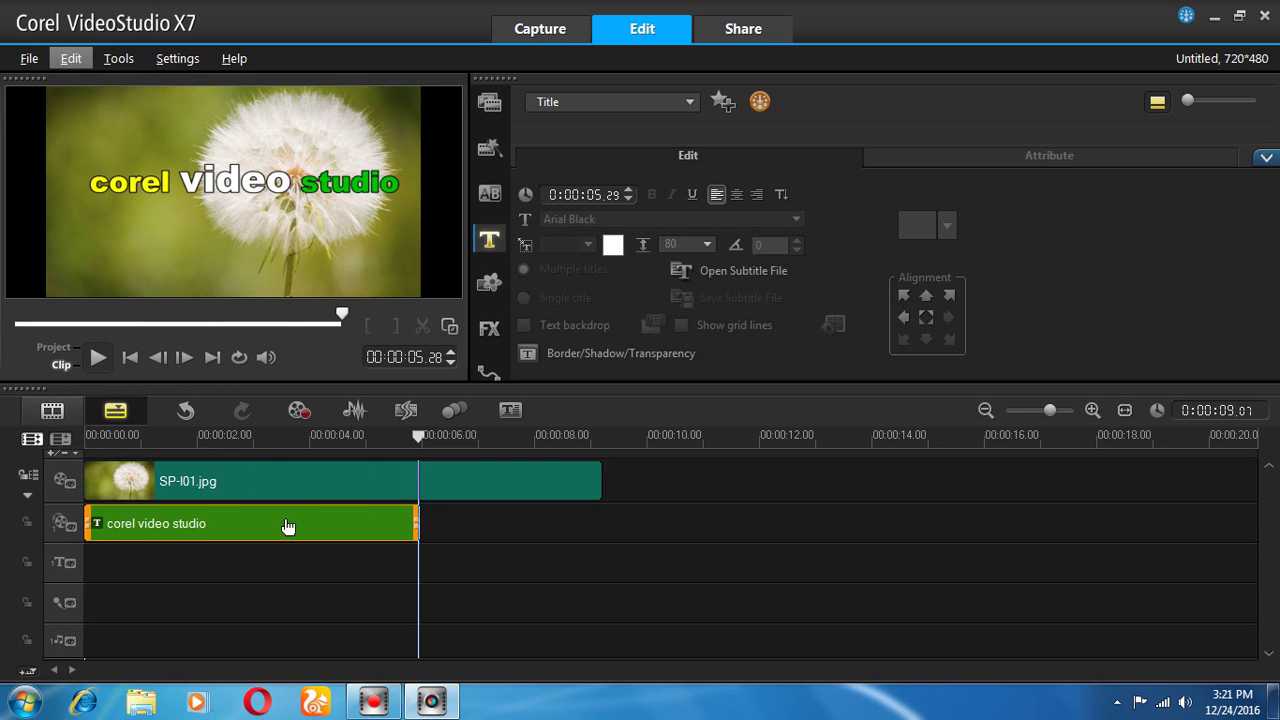
Step: Set the font size of only the word "video" to 105 and move the enlarged title left over the photo
{"action": "double_click", "coordinate": [288, 190]}
{"action": "left_click_drag", "start_coordinate": [291, 185], "coordinate": [176, 182]}
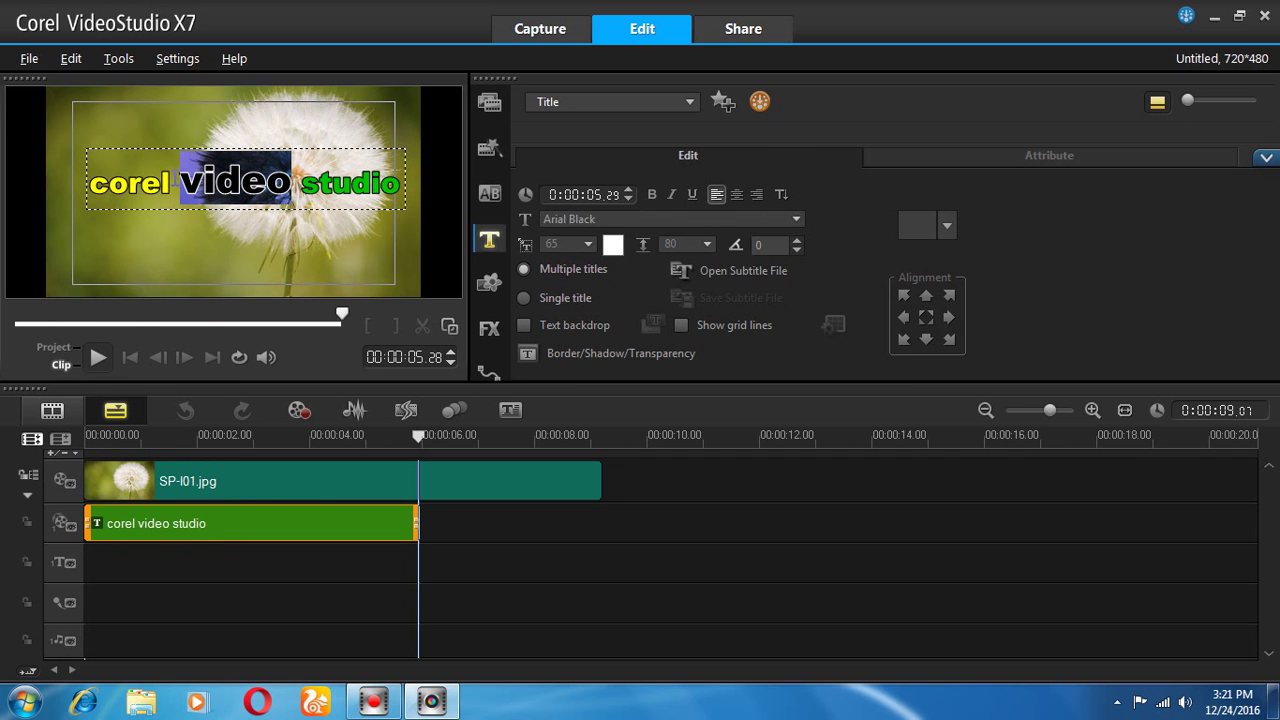
{"action": "left_click", "coordinate": [588, 243]}
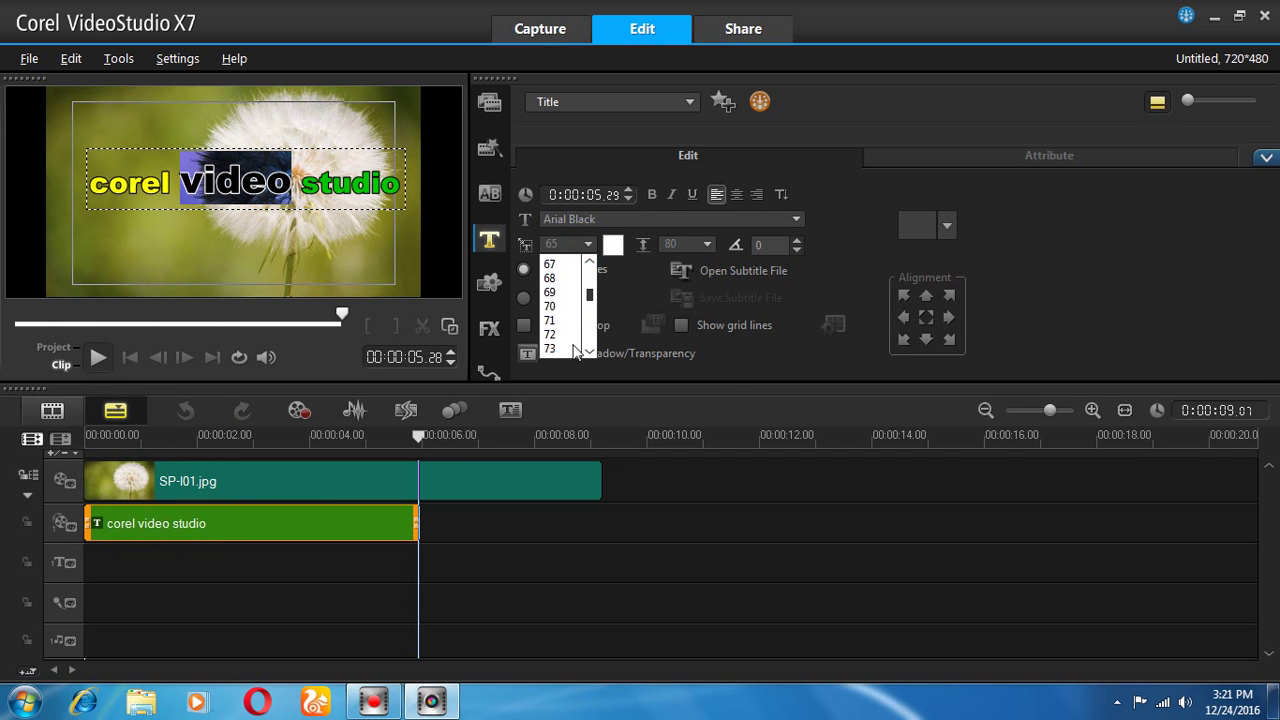
{"action": "scroll", "coordinate": [556, 330], "scroll_direction": "down", "scroll_amount": 10}
{"action": "left_click", "coordinate": [560, 336]}
{"action": "left_click", "coordinate": [150, 186]}
{"action": "left_click_drag", "start_coordinate": [145, 188], "coordinate": [117, 183]}
{"action": "left_click", "coordinate": [322, 117]}
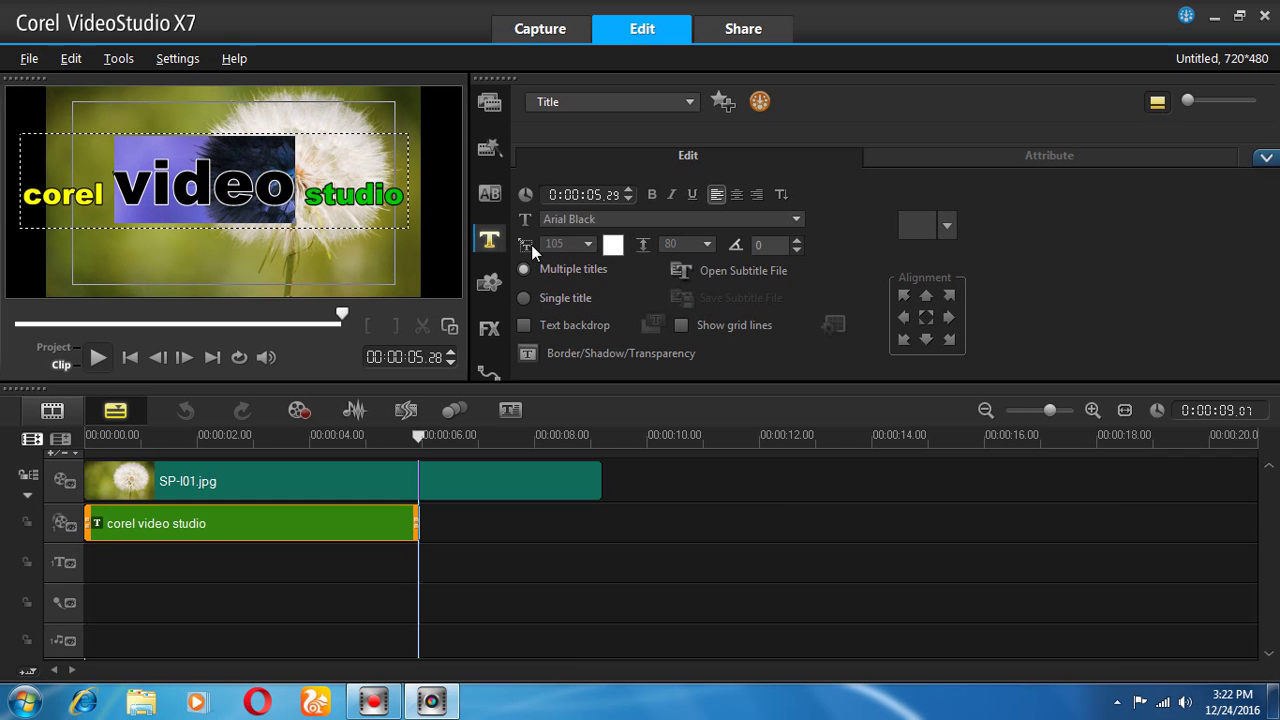
Step: Colour only the word "video" light orange and nudge the title slightly to the right
{"action": "left_click", "coordinate": [611, 245]}
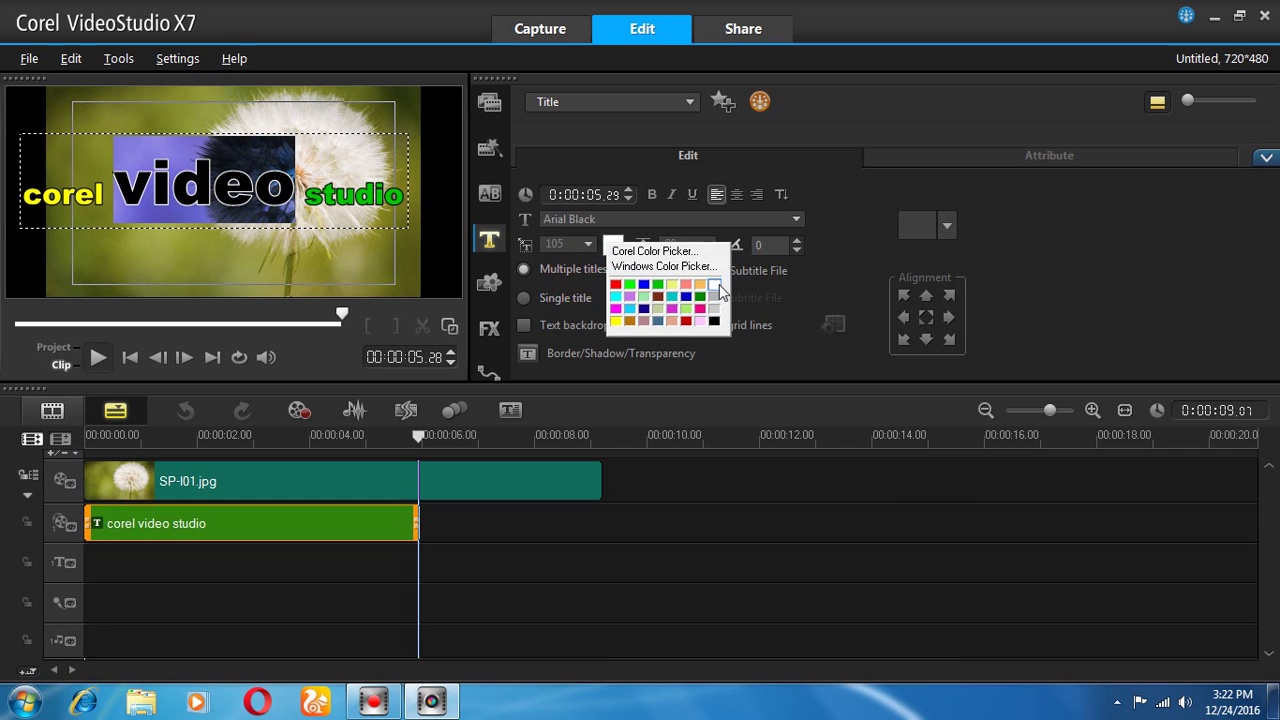
{"action": "left_click", "coordinate": [702, 288]}
{"action": "left_click", "coordinate": [290, 190]}
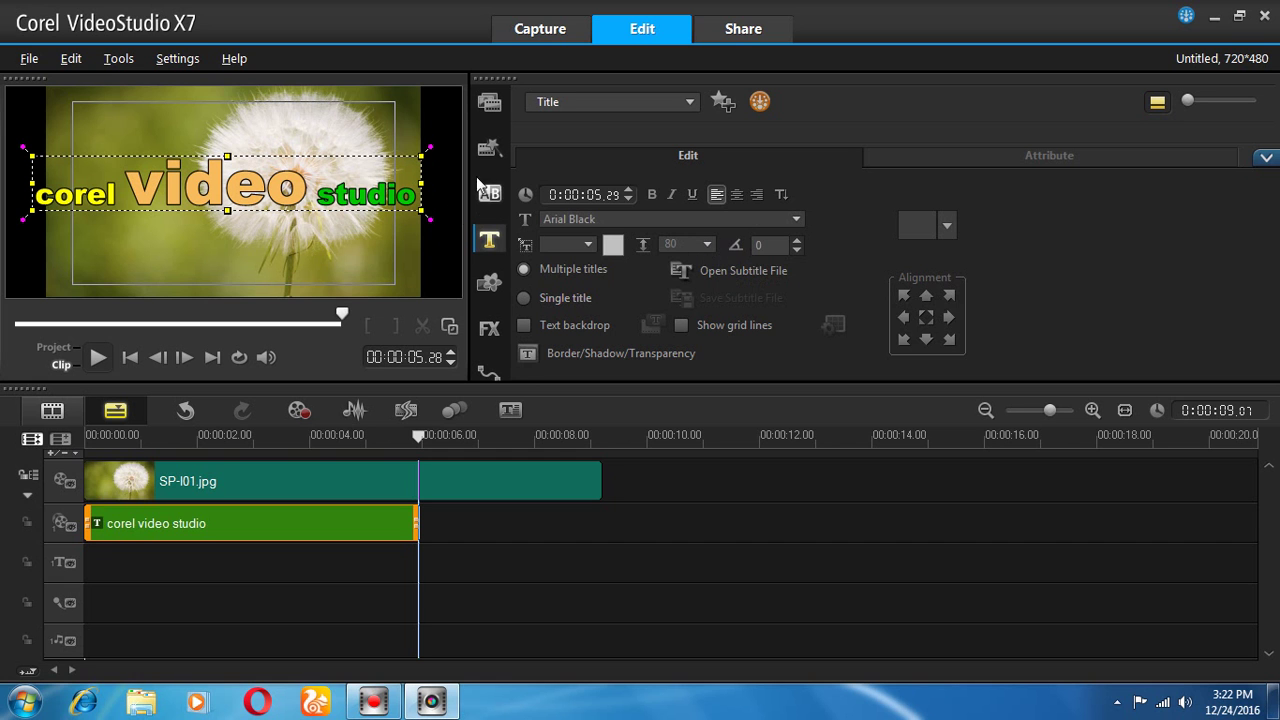
Step: Add a second line reading "corel video studio" below the existing title text
{"action": "double_click", "coordinate": [415, 203]}
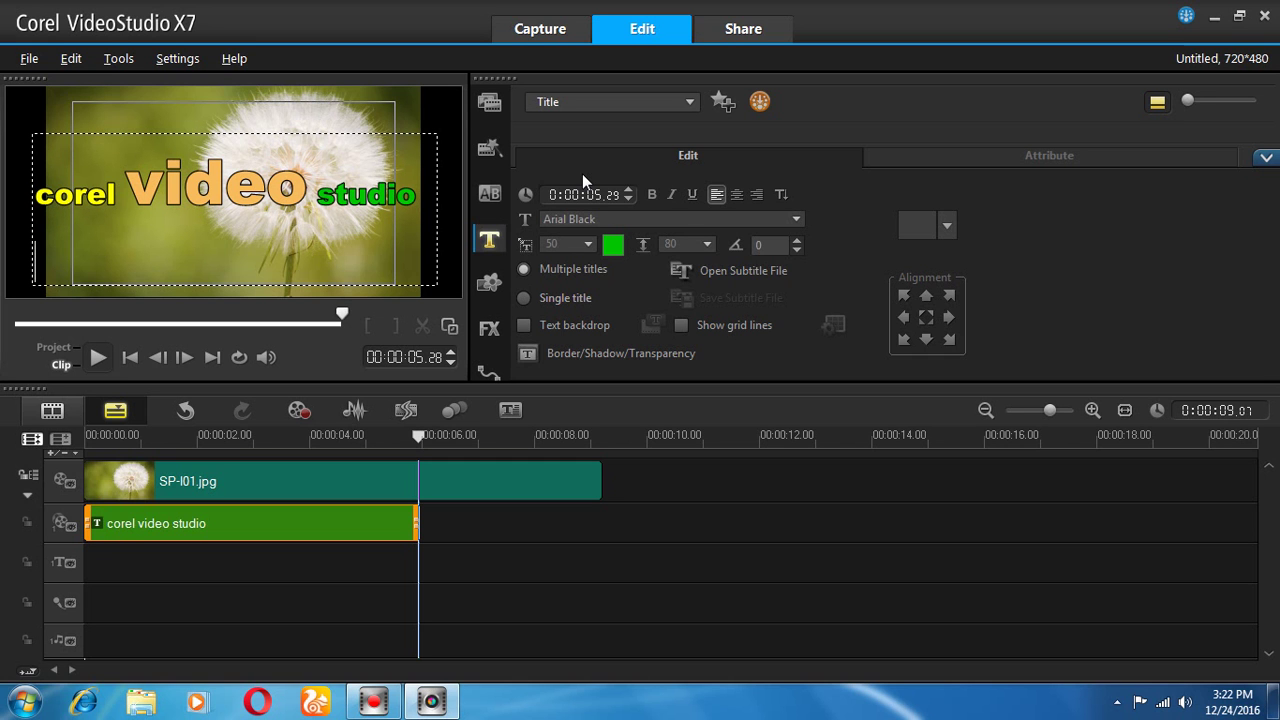
{"action": "type", "text": "corel video studio"}
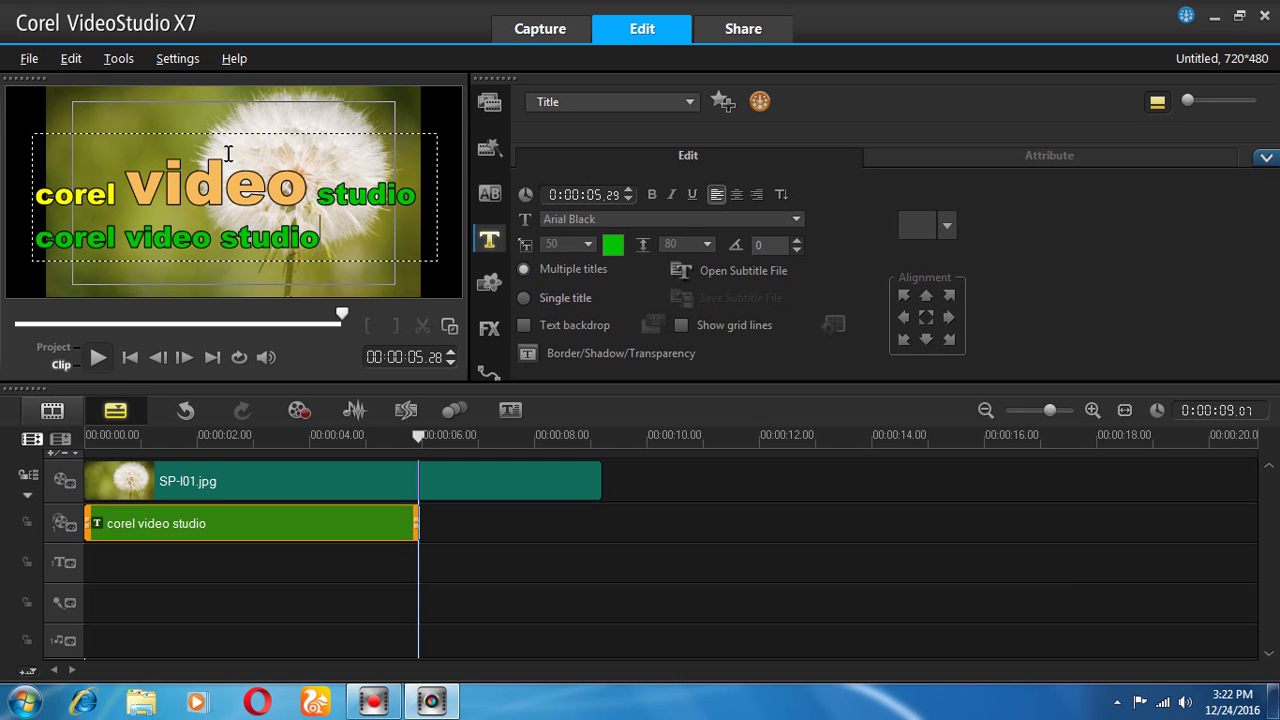
{"action": "left_click", "coordinate": [303, 187]}
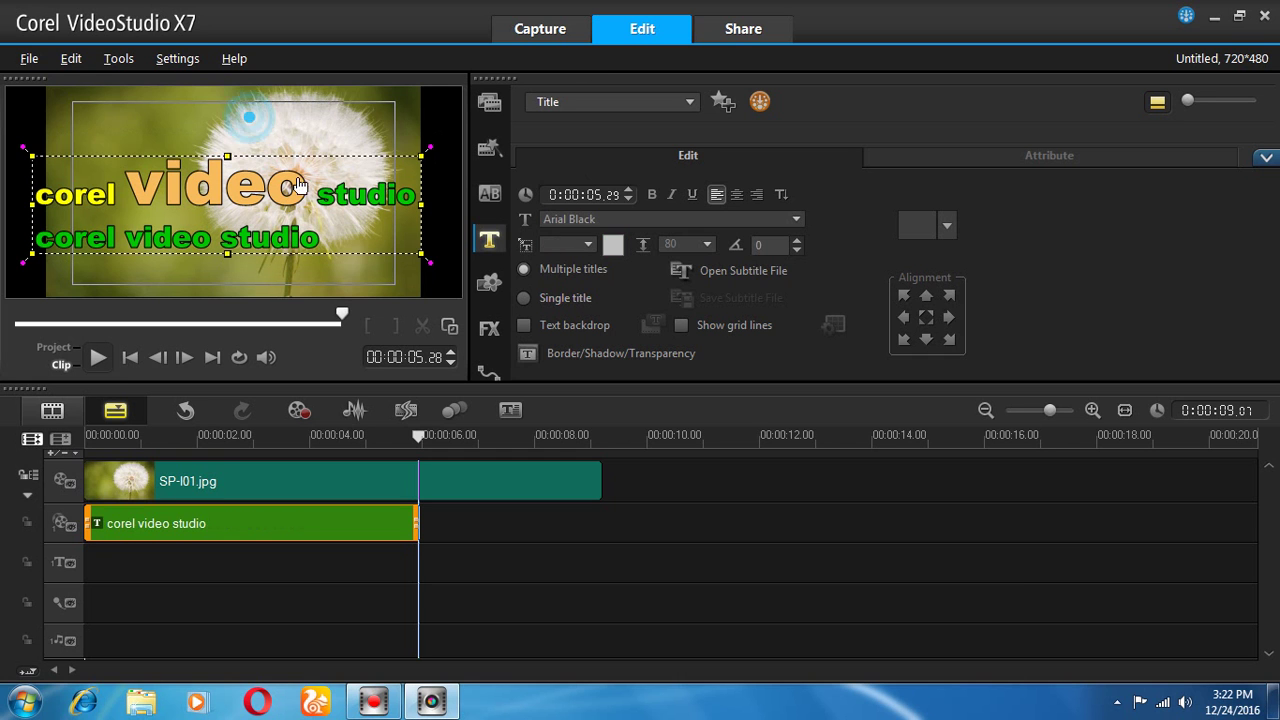
Step: Set the font size of only the word "video" in the first title line to 50
{"action": "left_click", "coordinate": [303, 187]}
{"action": "left_click", "coordinate": [271, 243]}
{"action": "left_click", "coordinate": [271, 241]}
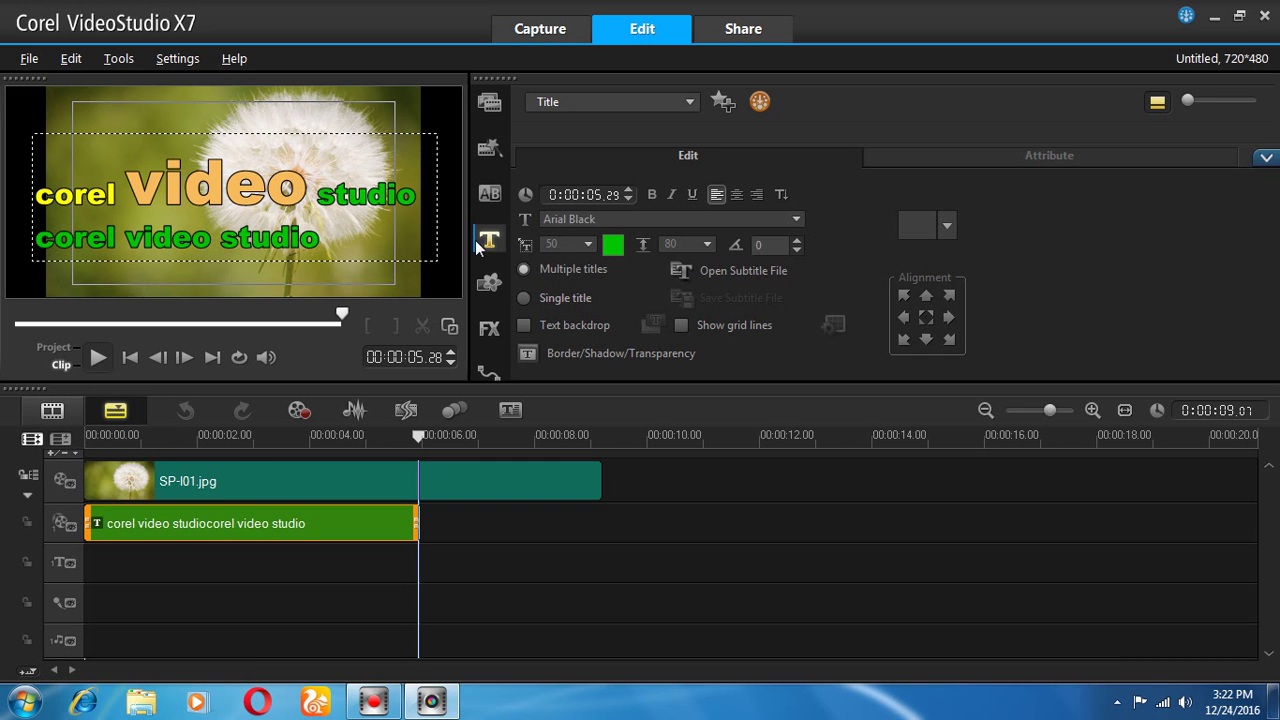
{"action": "left_click_drag", "start_coordinate": [303, 187], "coordinate": [139, 181]}
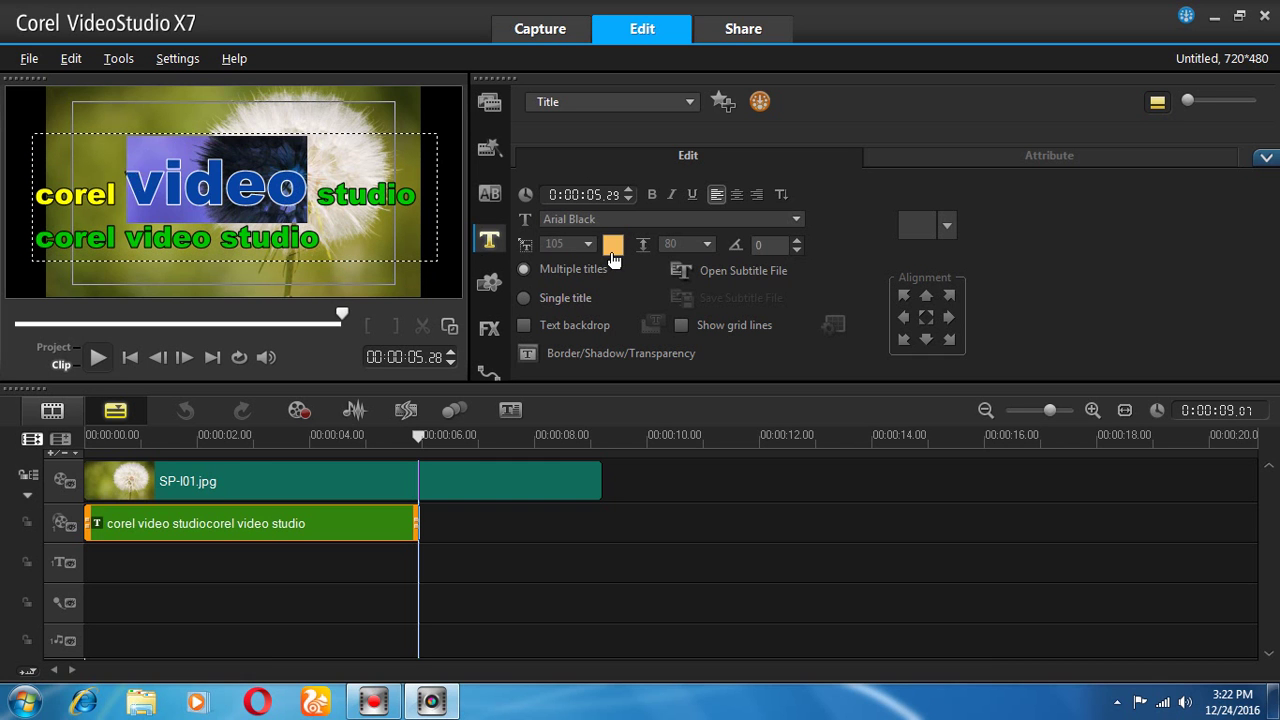
{"action": "left_click", "coordinate": [588, 245]}
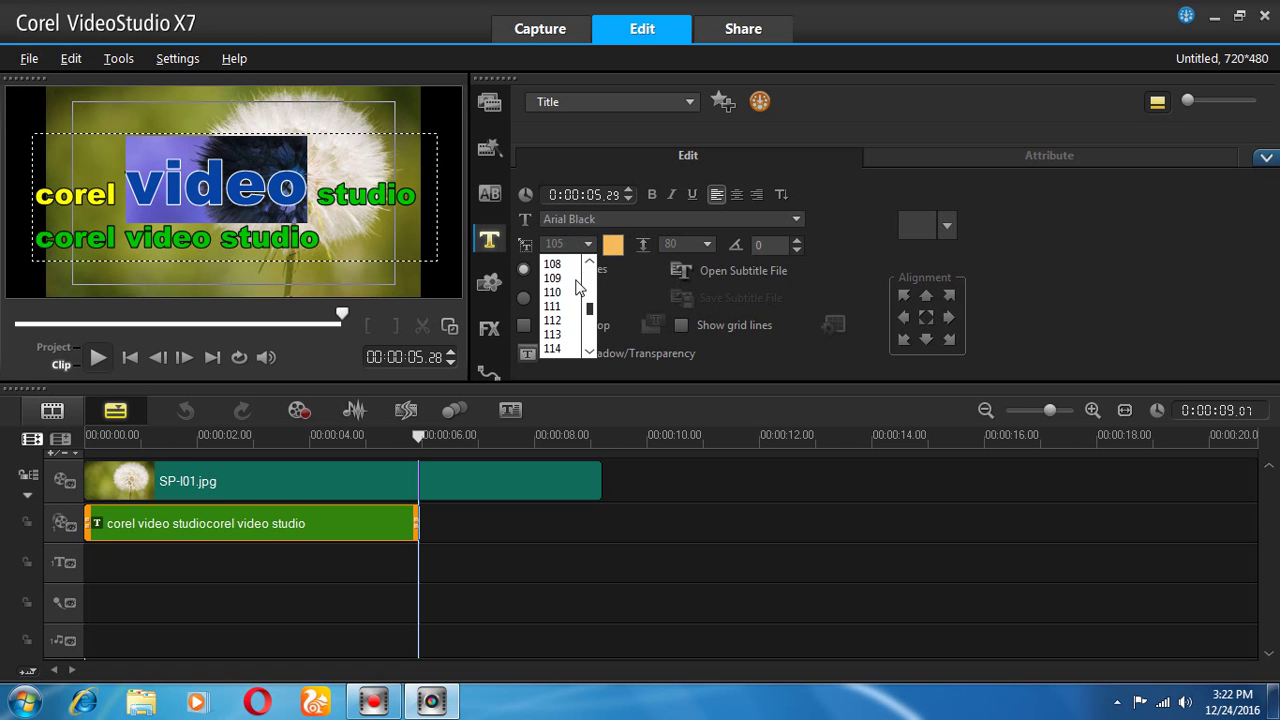
{"action": "scroll", "coordinate": [586, 285], "scroll_direction": "up", "scroll_amount": 3}
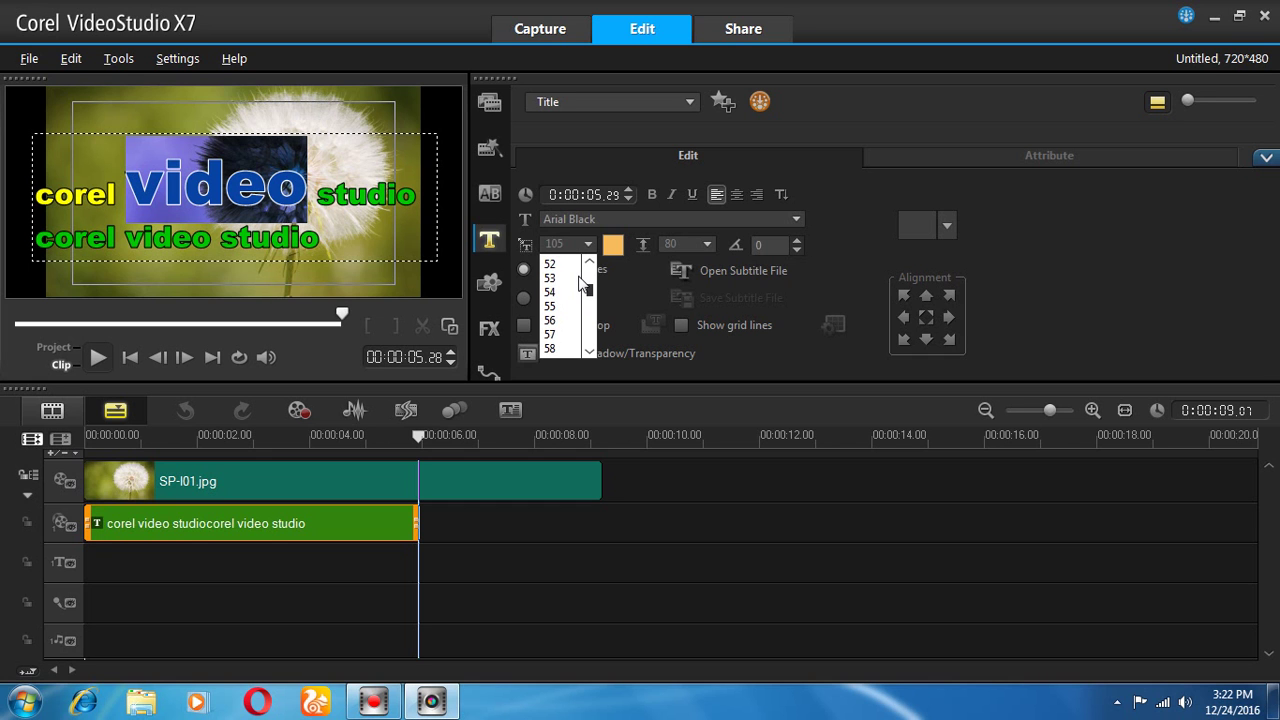
{"action": "left_click", "coordinate": [556, 263]}
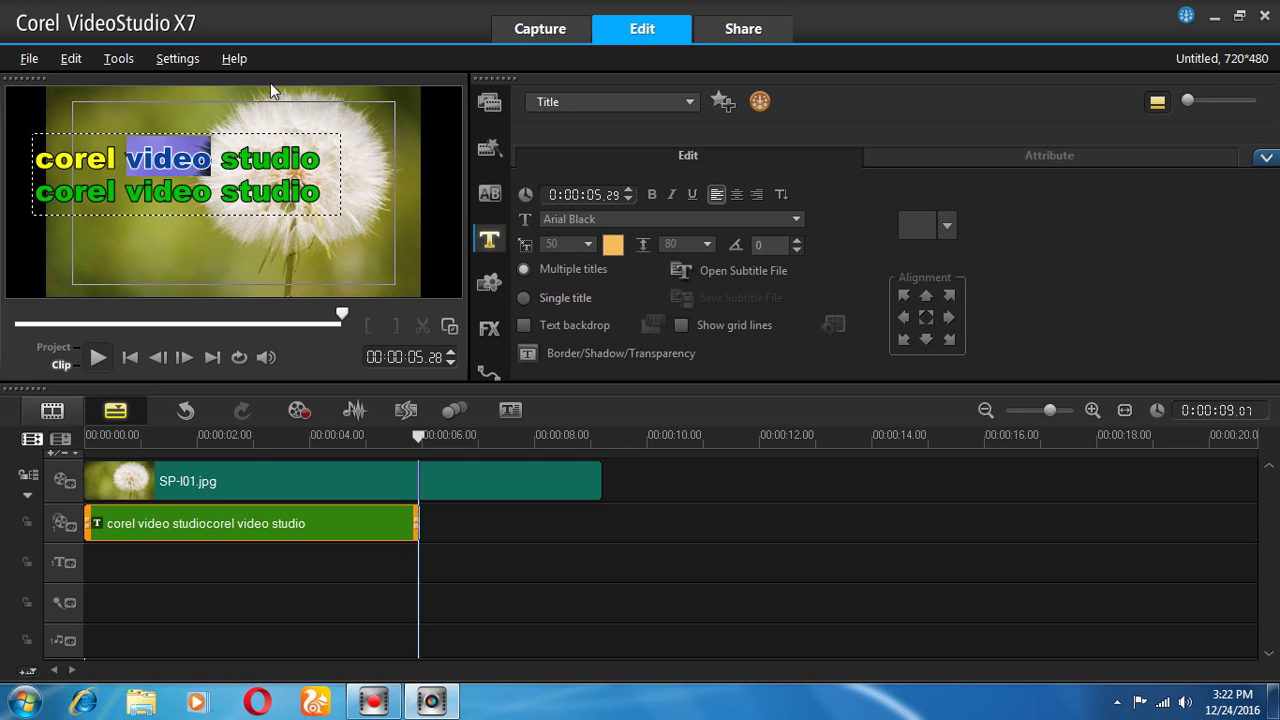
Step: Move the two-line title to about the middle of the photo
{"action": "left_click", "coordinate": [222, 165]}
{"action": "left_click_drag", "start_coordinate": [222, 165], "coordinate": [290, 183]}
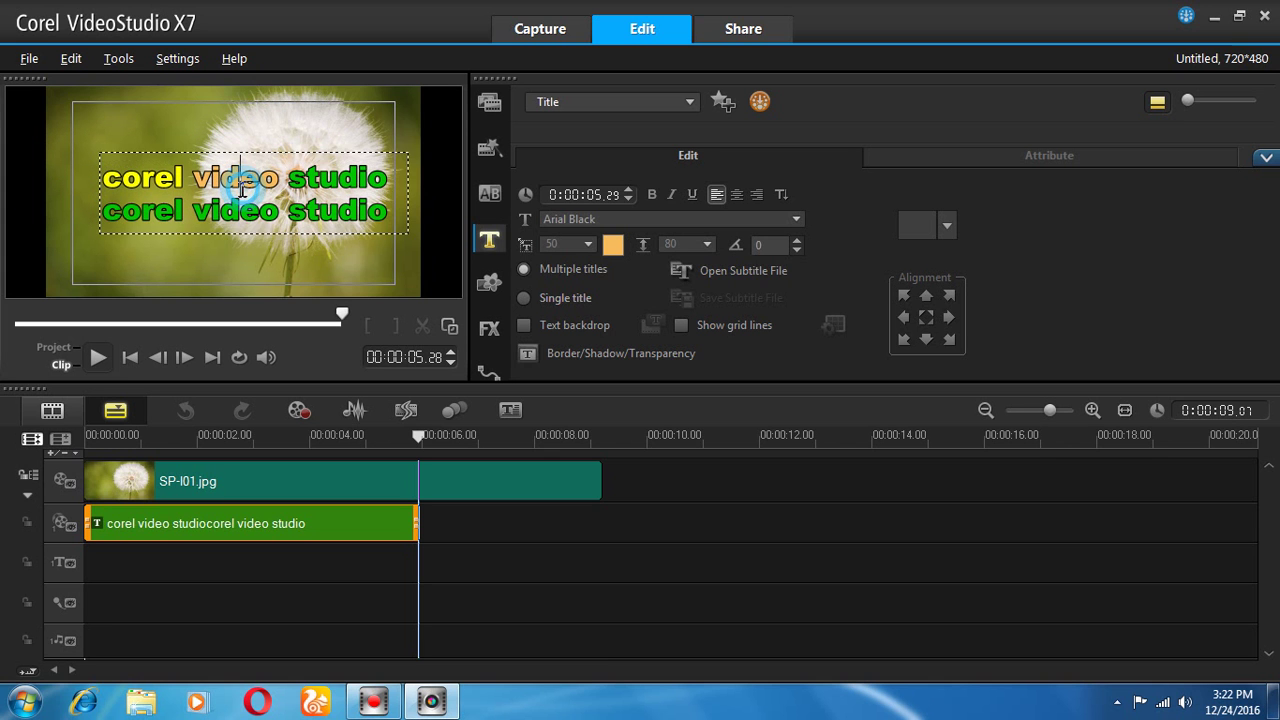
{"action": "left_click_drag", "start_coordinate": [217, 191], "coordinate": [199, 185]}
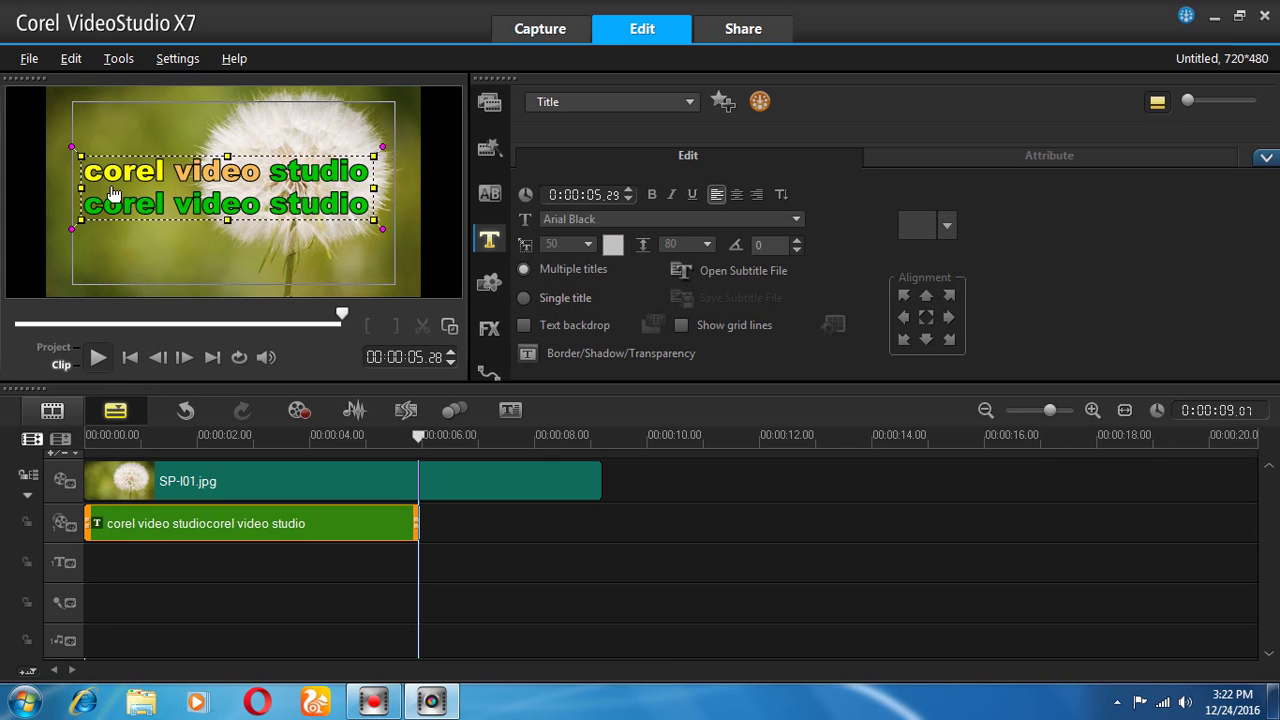
Step: Set the title's line spacing to 180 and reposition the title over the photo
{"action": "left_click", "coordinate": [707, 245]}
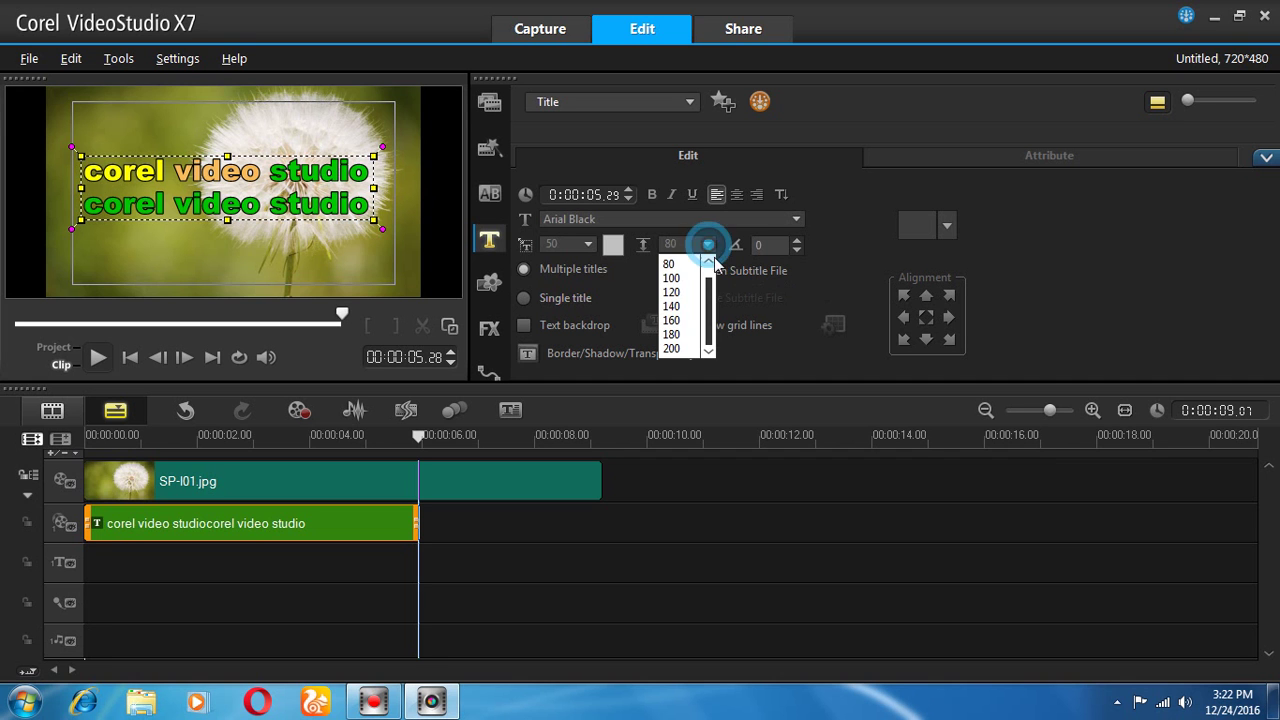
{"action": "left_click", "coordinate": [671, 334]}
{"action": "left_click_drag", "start_coordinate": [288, 240], "coordinate": [297, 202]}
Step: Add a third line reading "corel video studio" to the title
{"action": "left_click", "coordinate": [377, 214]}
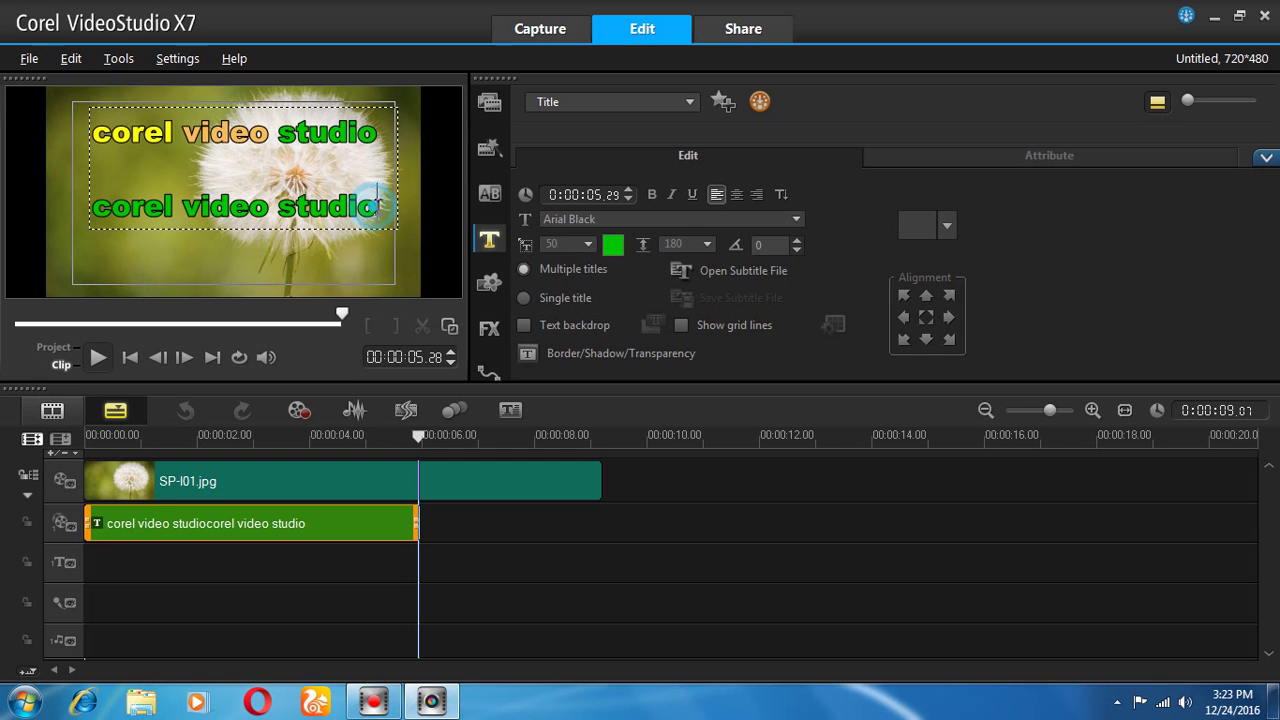
{"action": "key", "text": "Return"}
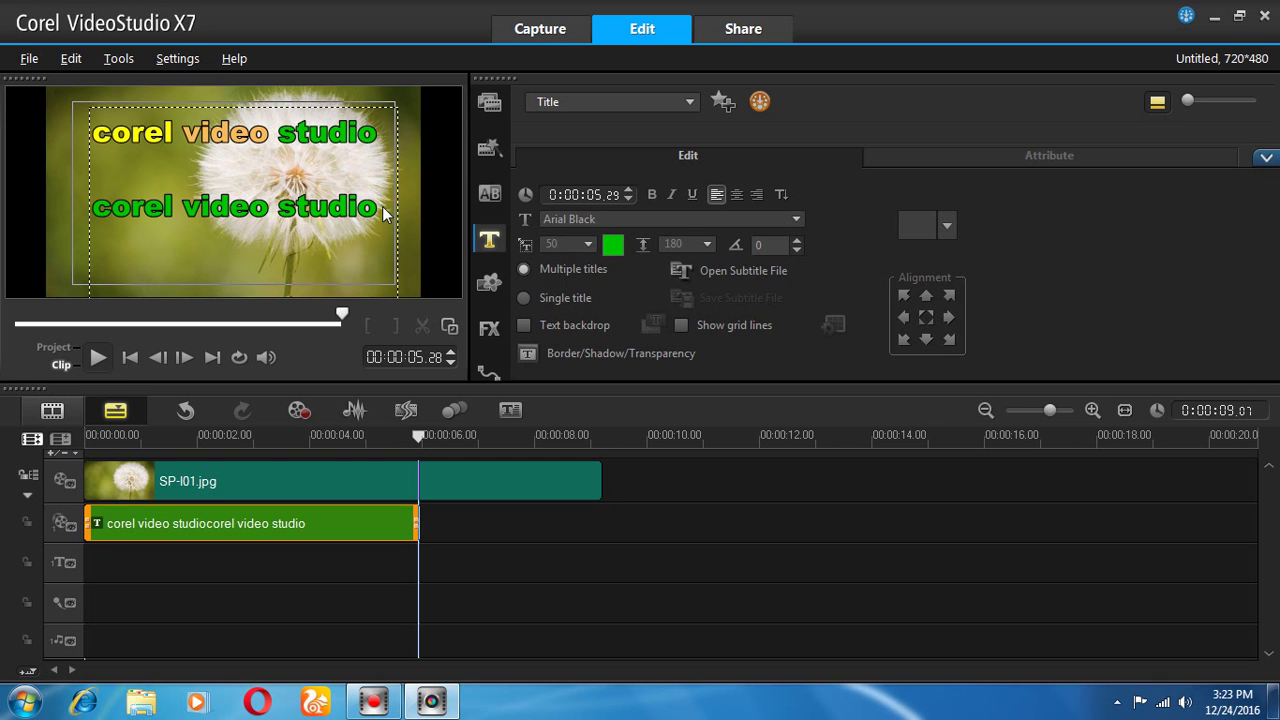
{"action": "type", "text": "corel v"}
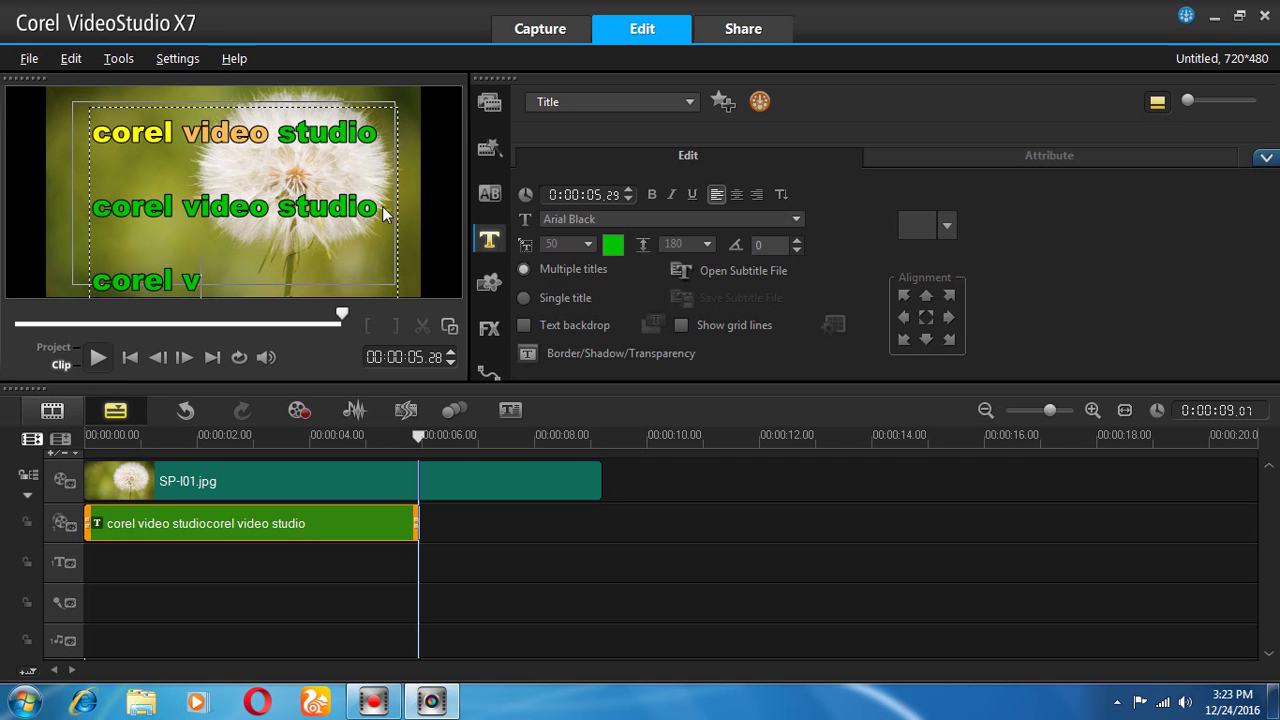
{"action": "type", "text": "ideo str"}
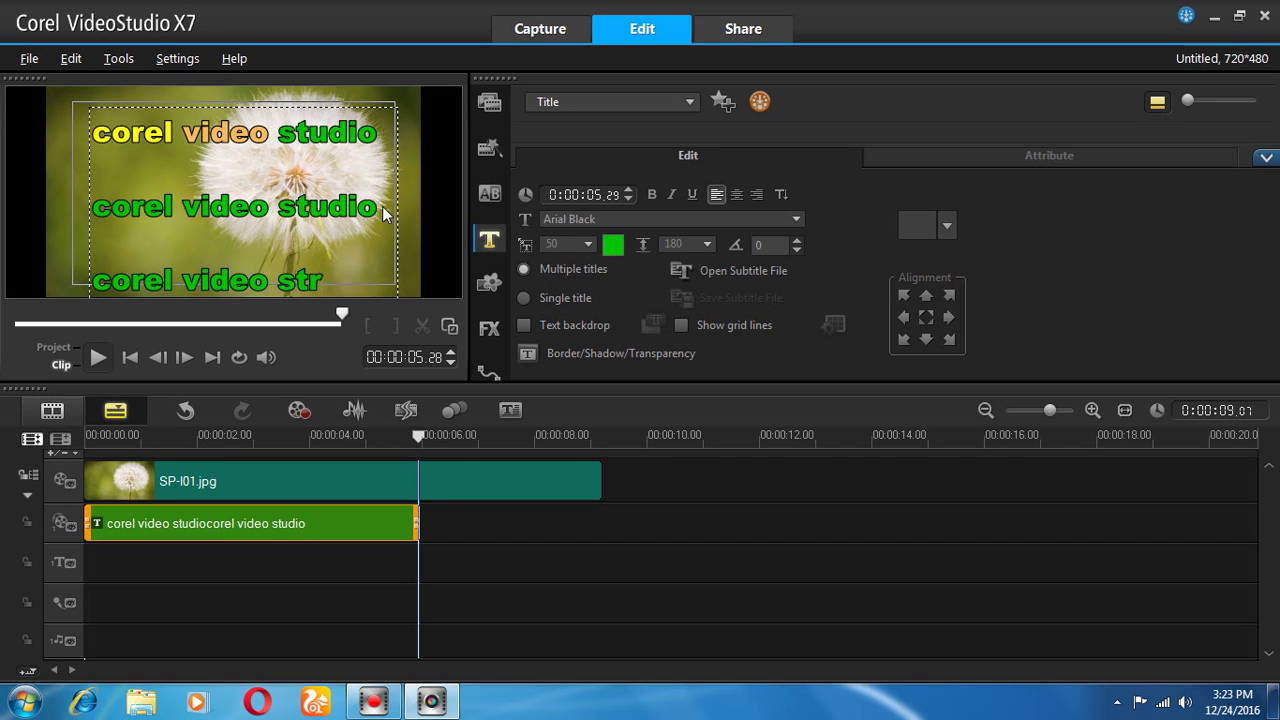
{"action": "key", "text": "BackSpace"}
{"action": "type", "text": "udio"}
{"action": "left_click", "coordinate": [418, 117]}
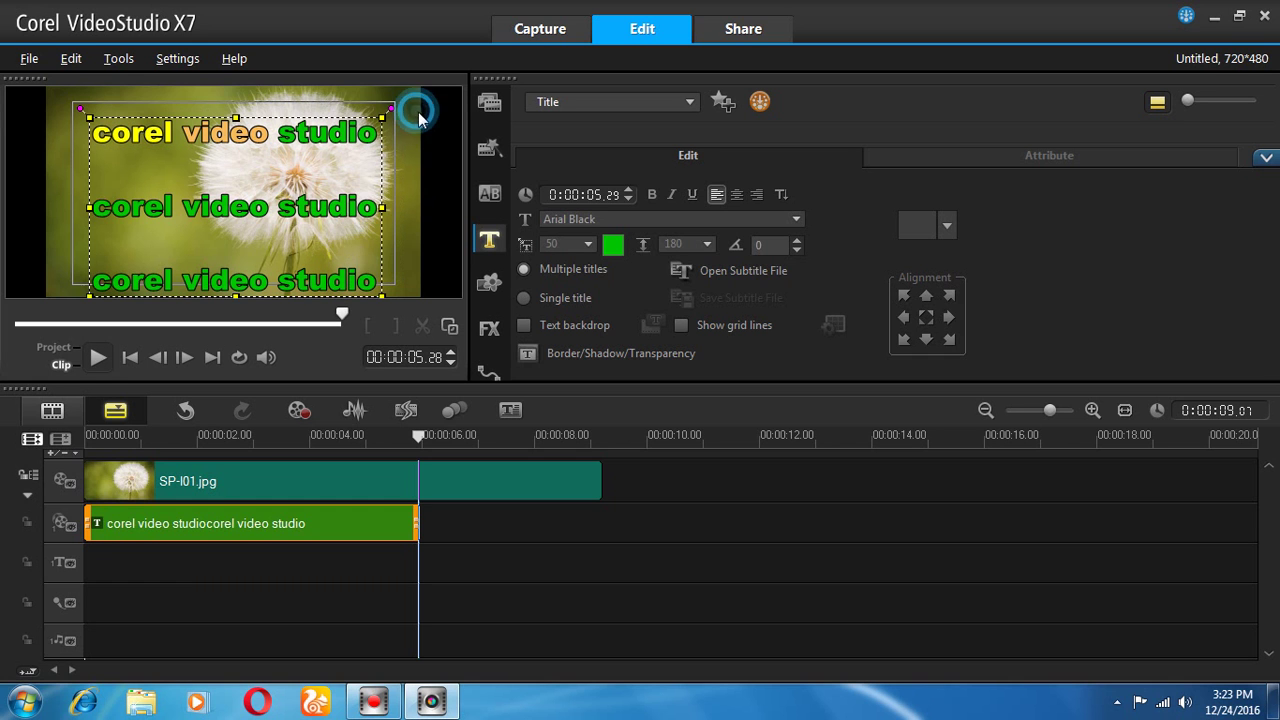
Step: Move the three-line title up slightly and set its line spacing to 60
{"action": "left_click_drag", "start_coordinate": [265, 214], "coordinate": [264, 206]}
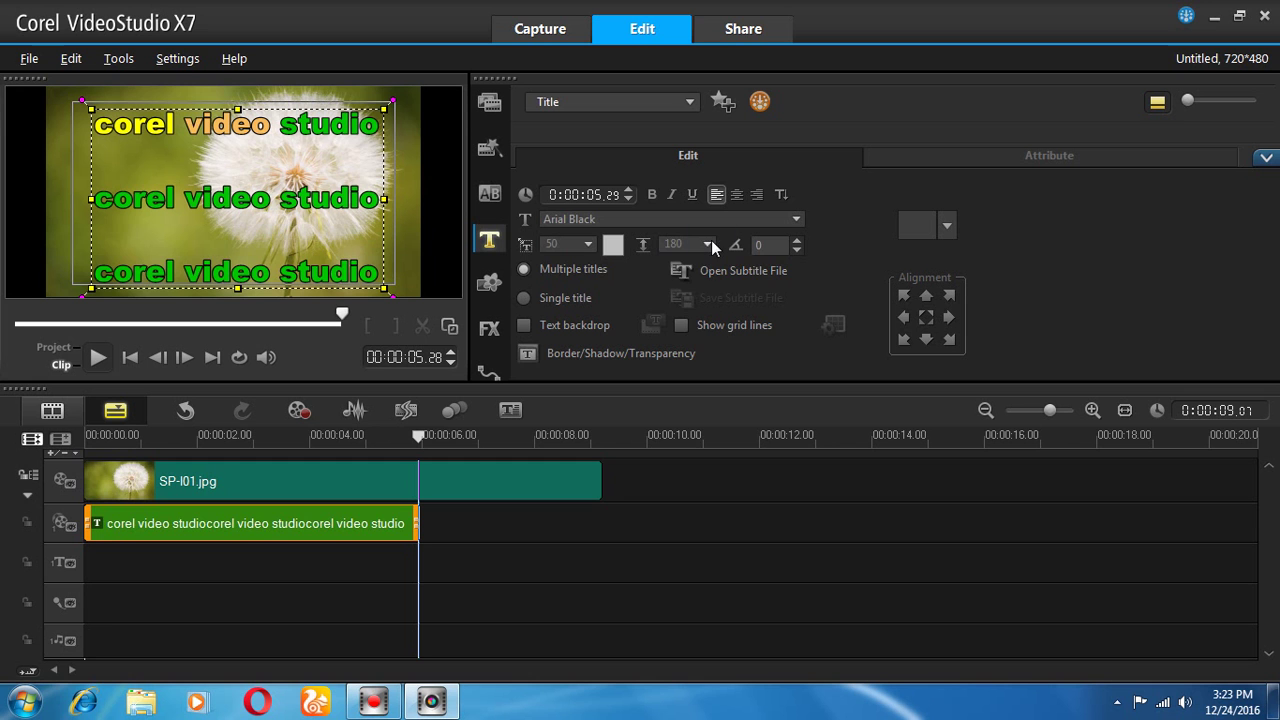
{"action": "left_click", "coordinate": [708, 245]}
{"action": "left_click", "coordinate": [672, 260]}
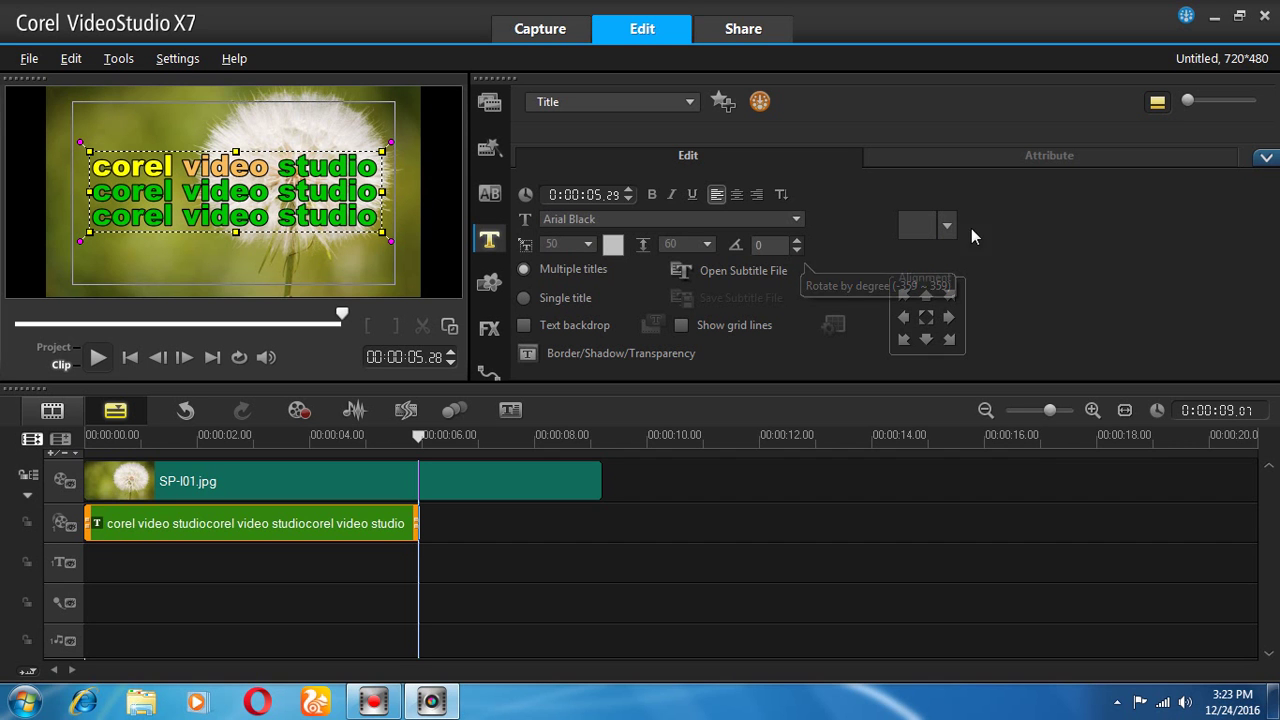
Step: Try the Batang font and the Blackadder ITC font on the title
{"action": "left_click", "coordinate": [790, 219]}
{"action": "left_click", "coordinate": [759, 336]}
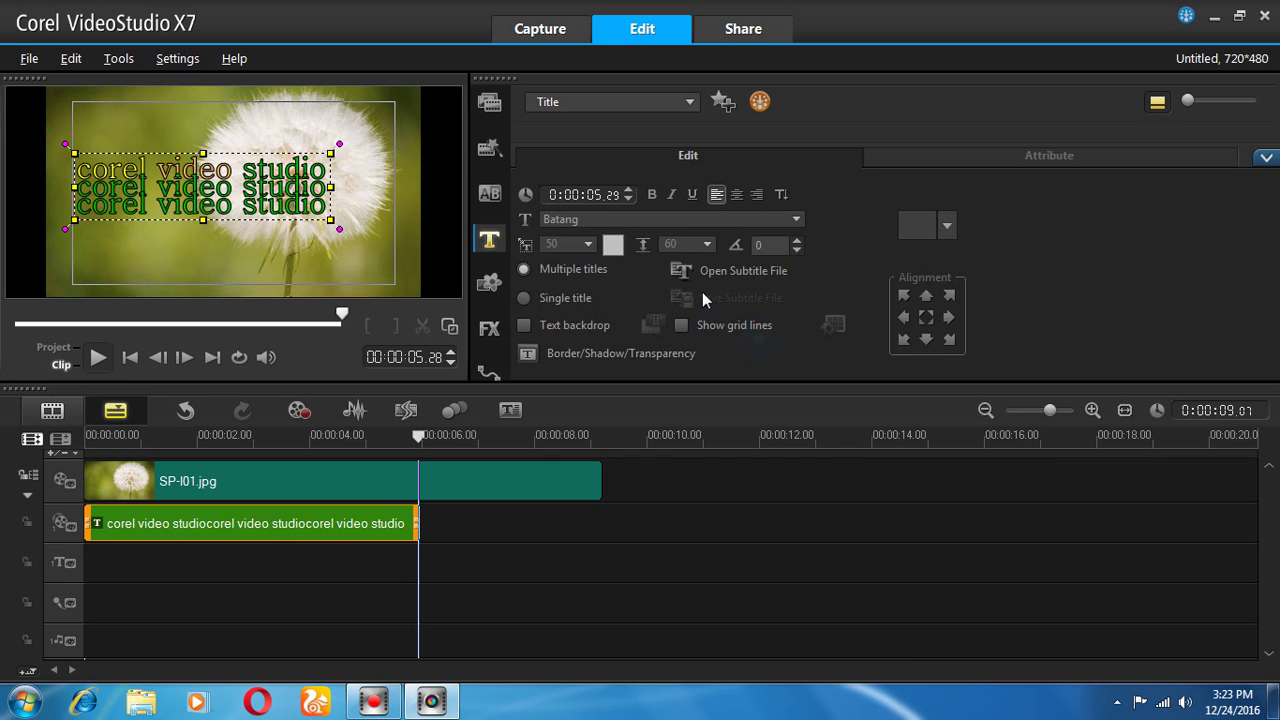
{"action": "left_click", "coordinate": [790, 218]}
{"action": "scroll", "coordinate": [782, 303], "scroll_direction": "down", "scroll_amount": 3}
{"action": "left_click", "coordinate": [770, 308]}
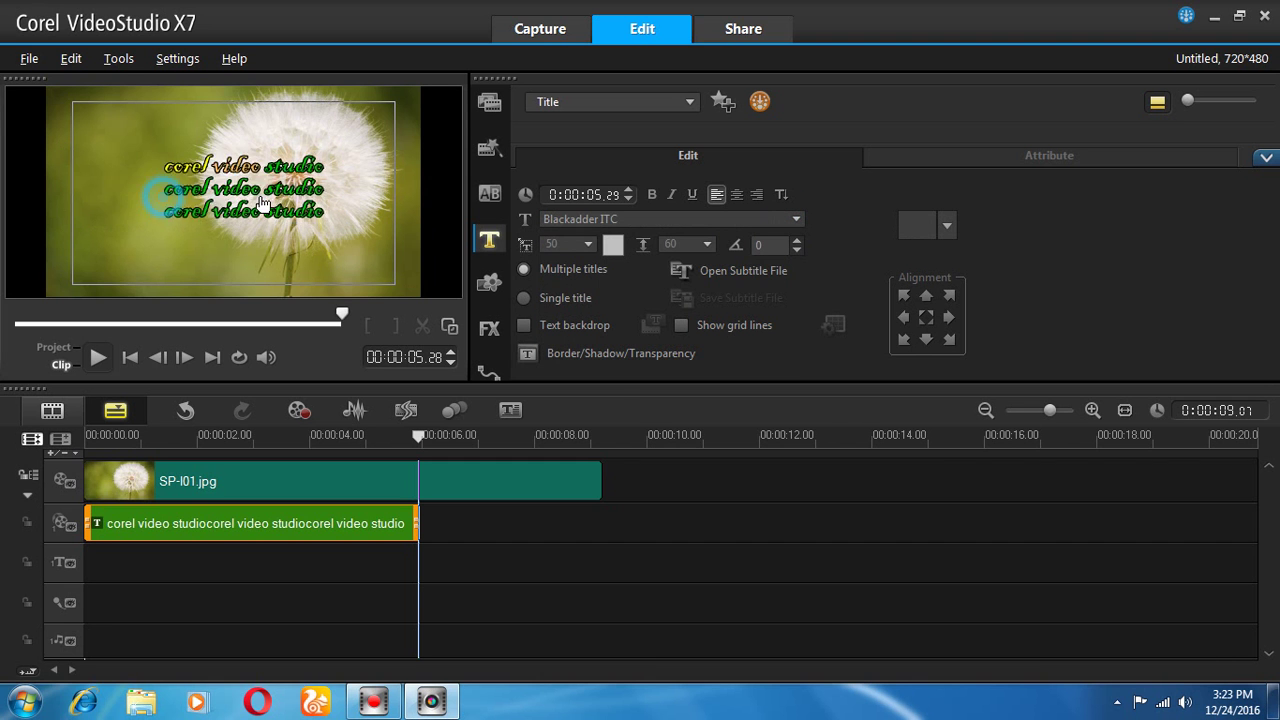
Step: Try preset text styles on the title and apply the dark brown bold Courier New style
{"action": "left_click", "coordinate": [947, 225]}
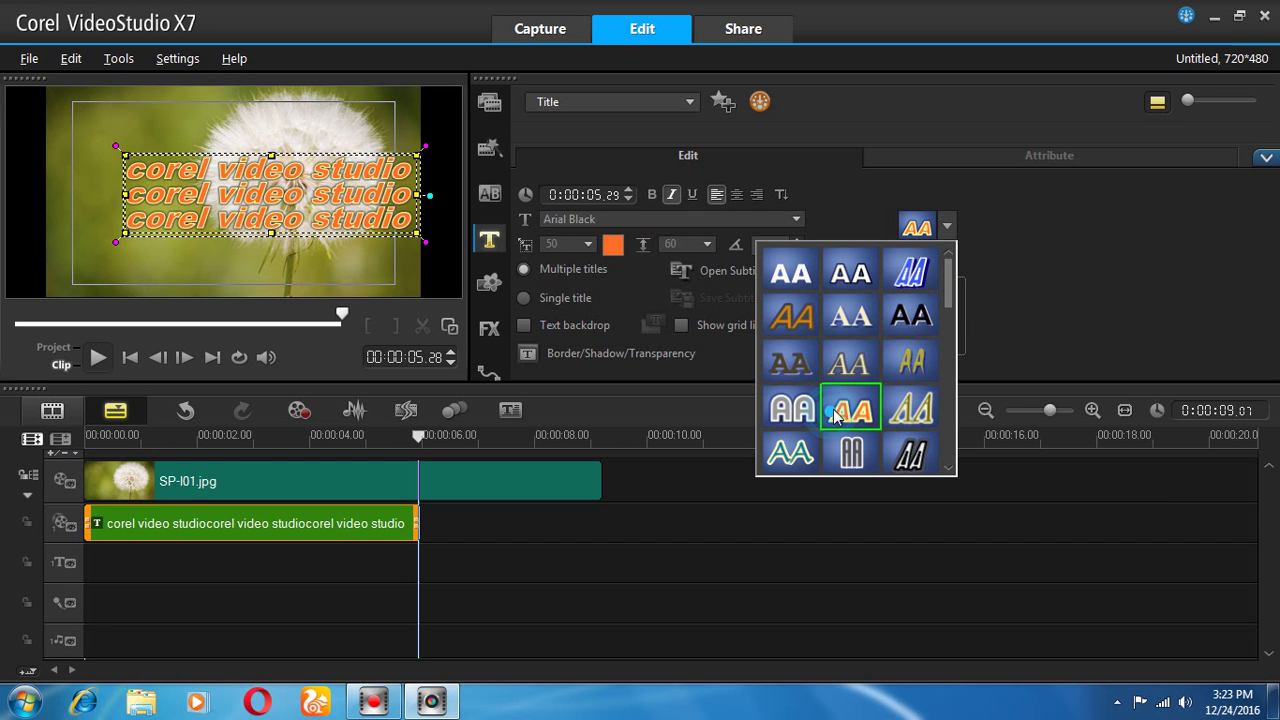
{"action": "left_click_drag", "start_coordinate": [437, 158], "coordinate": [382, 152]}
Step: Rotate the title by 40 degrees and shrink it to font size 43
{"action": "left_click", "coordinate": [796, 241]}
{"action": "left_click", "coordinate": [797, 245]}
{"action": "left_click", "coordinate": [175, 186]}
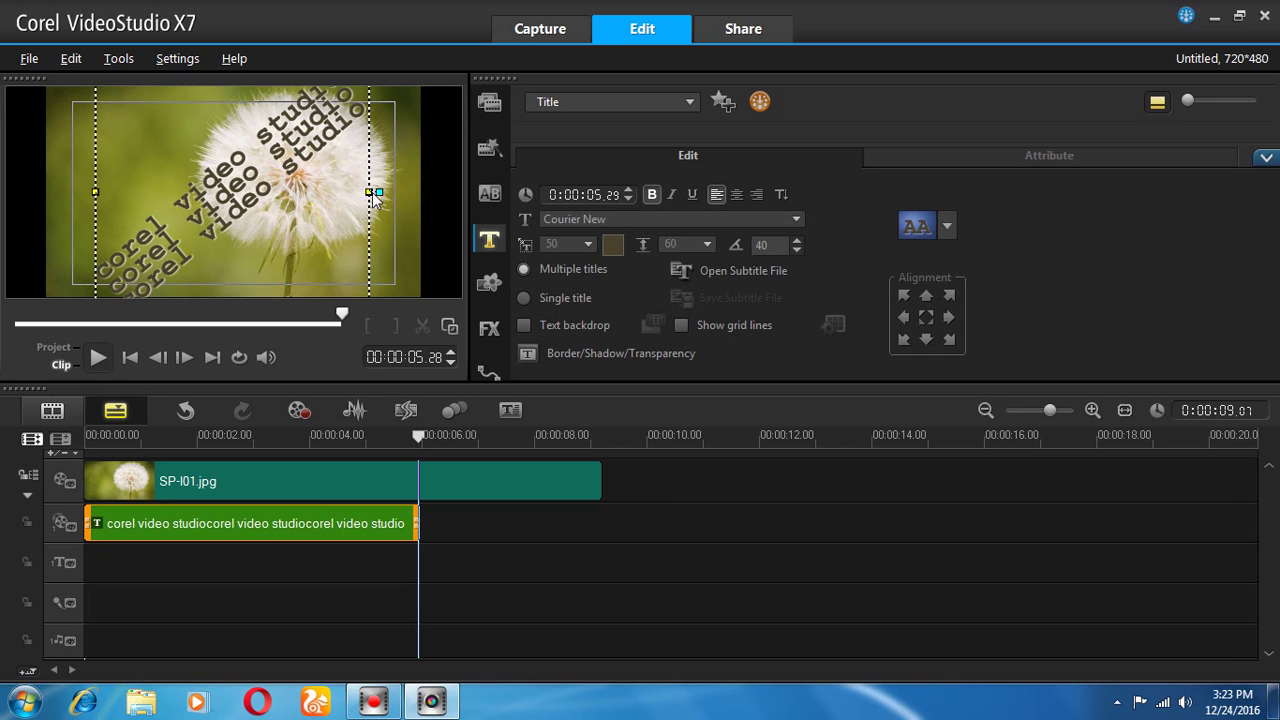
{"action": "mouse_move", "coordinate": [375, 193]}
{"action": "left_mouse_down"}
{"action": "mouse_move", "coordinate": [355, 201]}
{"action": "mouse_move", "coordinate": [369, 194]}
{"action": "left_mouse_up"}
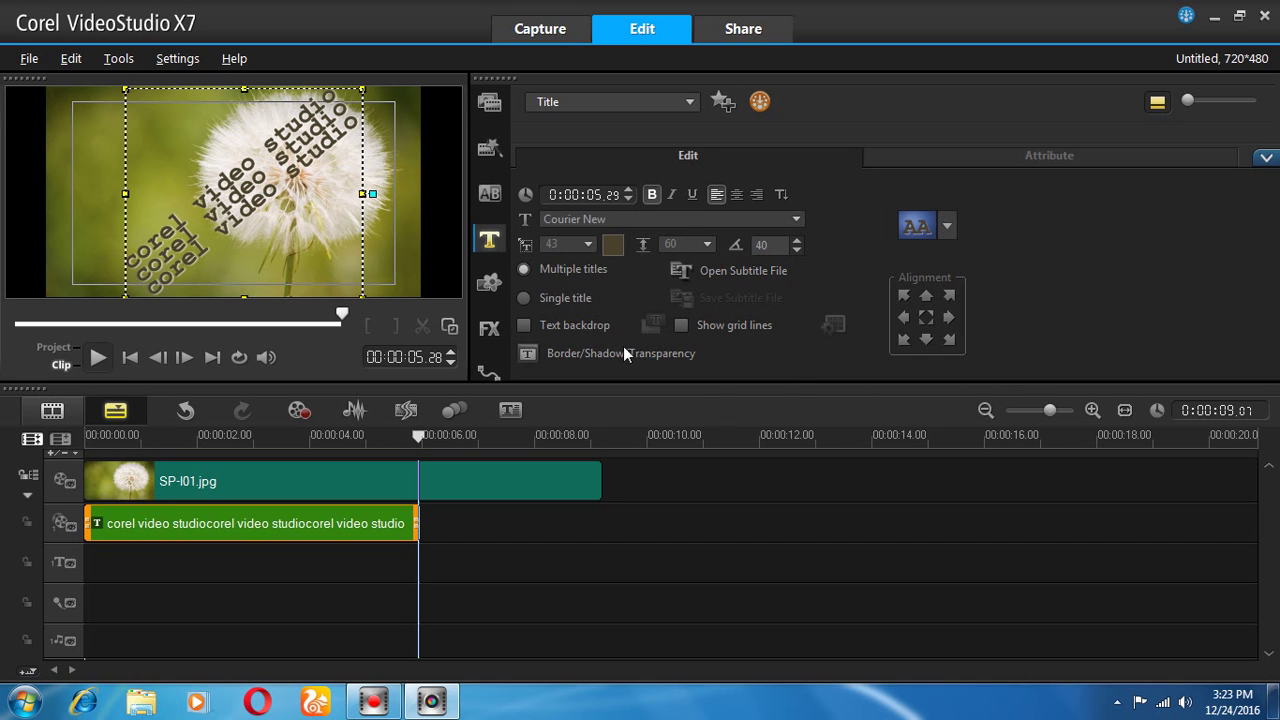
Step: Enable a rectangular text backdrop fitted to the text, with a blue-to-white gradient and a reduced enlargement
{"action": "left_click", "coordinate": [545, 324]}
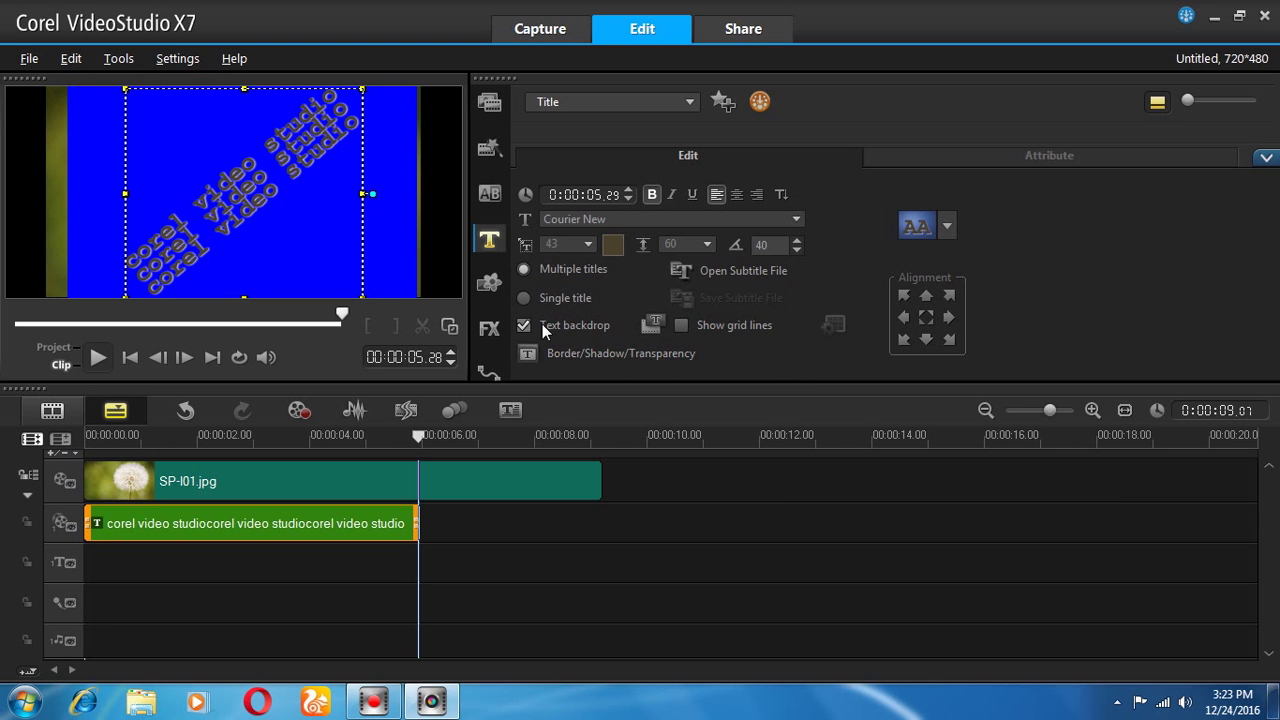
{"action": "left_click", "coordinate": [653, 324]}
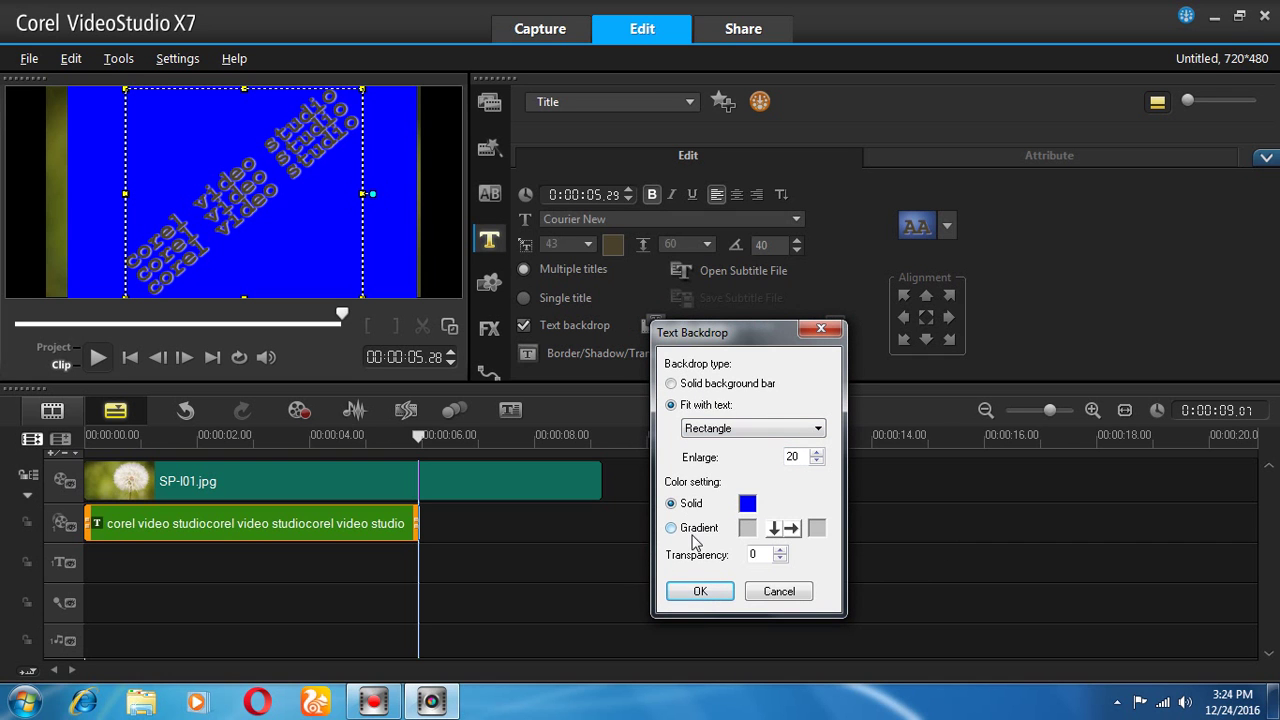
{"action": "left_click", "coordinate": [712, 430]}
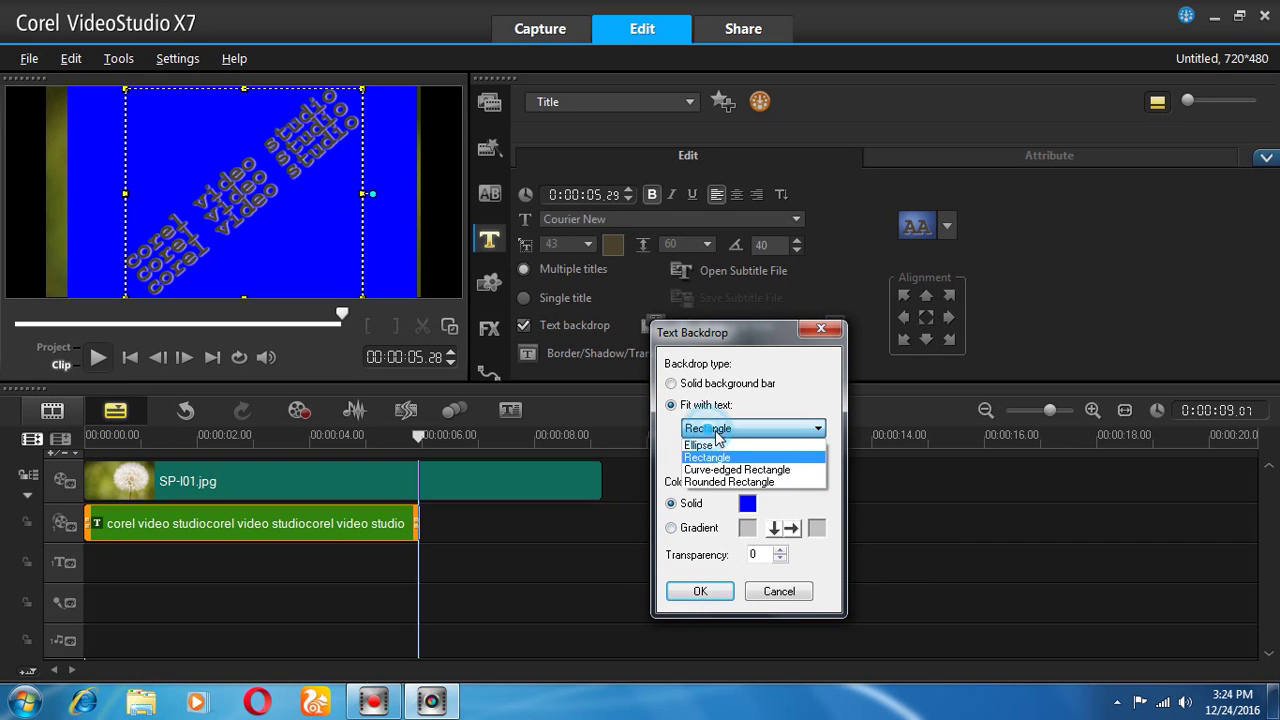
{"action": "left_click", "coordinate": [743, 405]}
{"action": "left_click", "coordinate": [687, 530]}
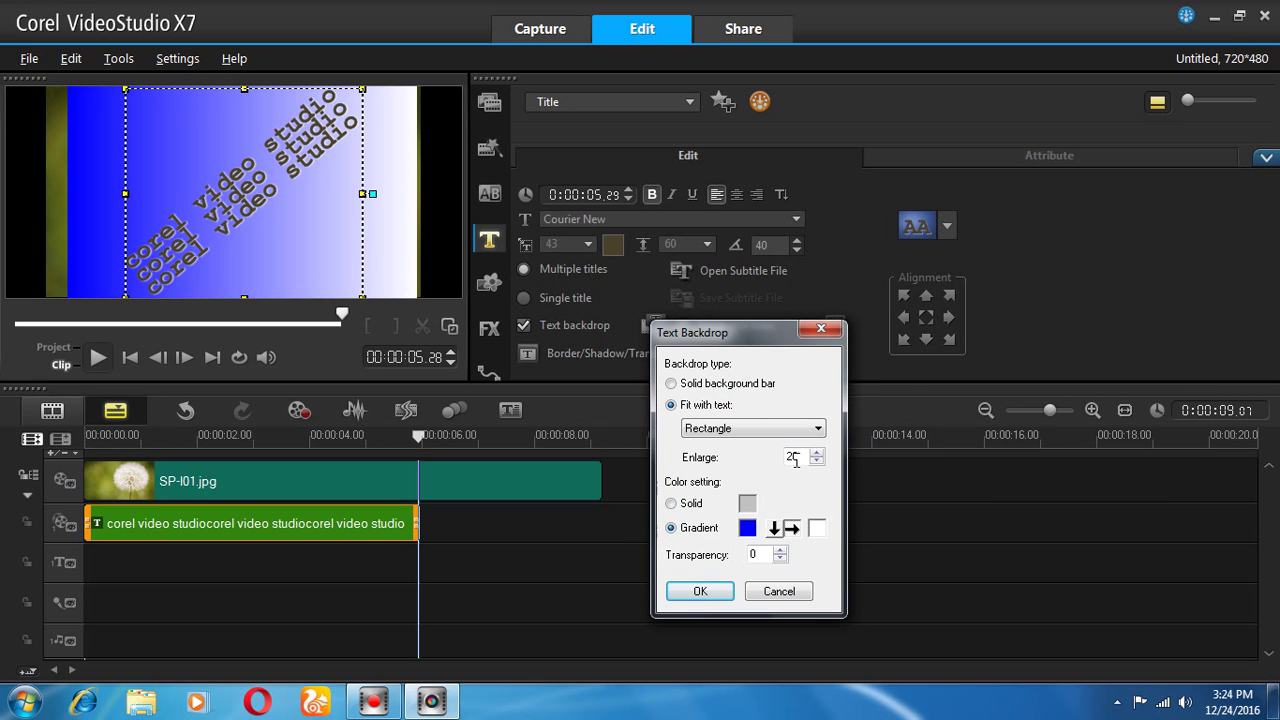
{"action": "left_click_drag", "start_coordinate": [817, 463], "coordinate": [817, 463]}
{"action": "left_click", "coordinate": [700, 592]}
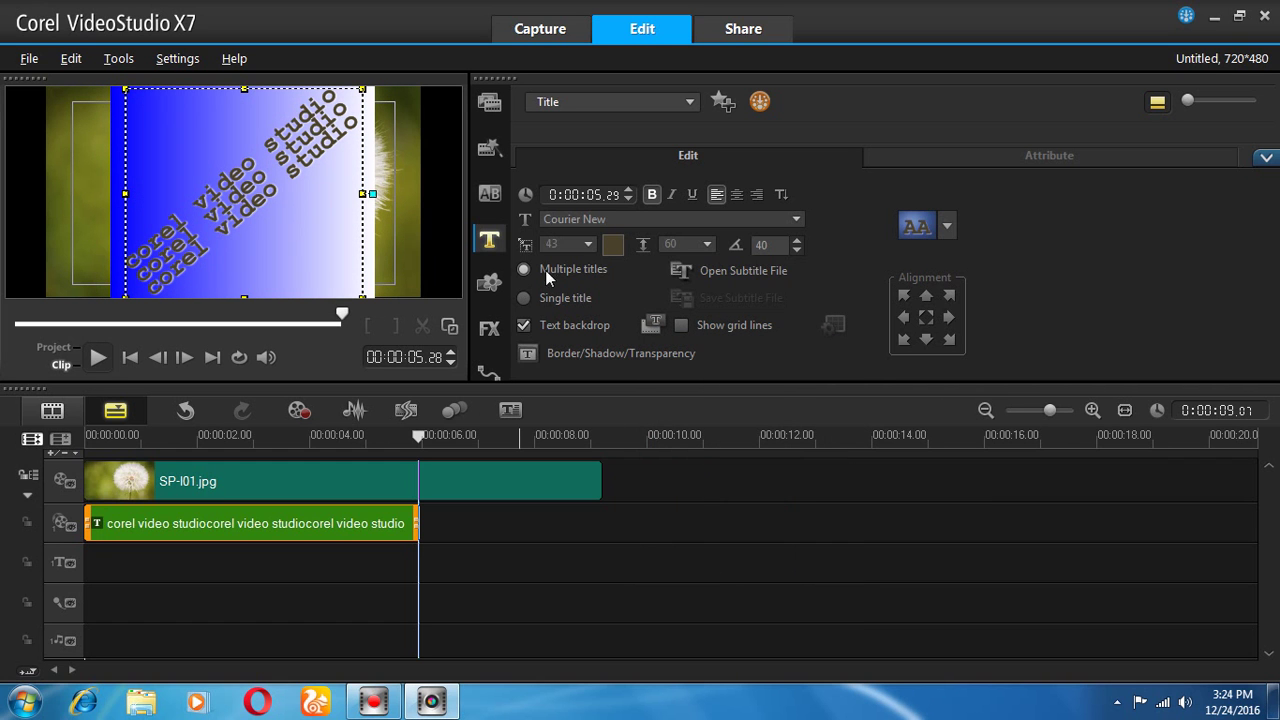
Step: Set the title's rotation to 0 degrees and move it slightly left and down over the photo
{"action": "left_click", "coordinate": [796, 250]}
{"action": "double_click", "coordinate": [796, 250]}
{"action": "left_click_drag", "start_coordinate": [796, 250], "coordinate": [797, 244]}
{"action": "left_click", "coordinate": [797, 250]}
{"action": "left_click", "coordinate": [797, 250]}
{"action": "left_click", "coordinate": [797, 244]}
{"action": "left_click", "coordinate": [797, 244]}
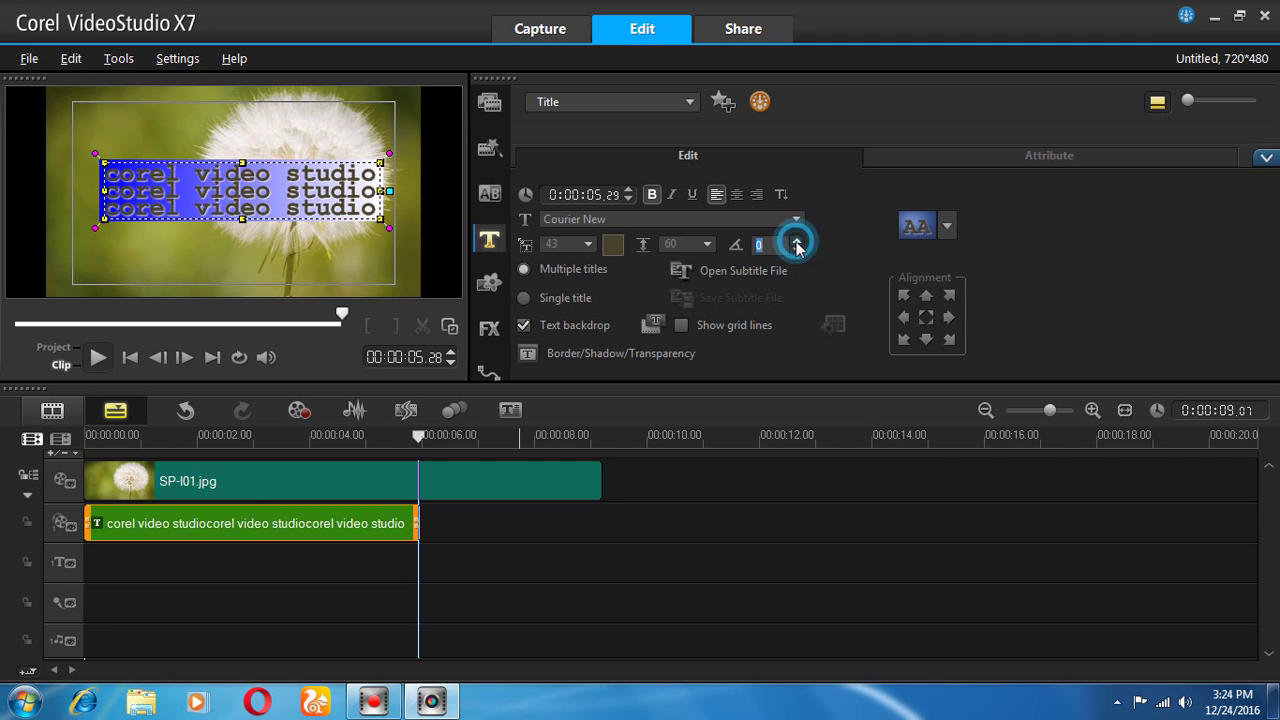
{"action": "left_click_drag", "start_coordinate": [270, 197], "coordinate": [232, 207]}
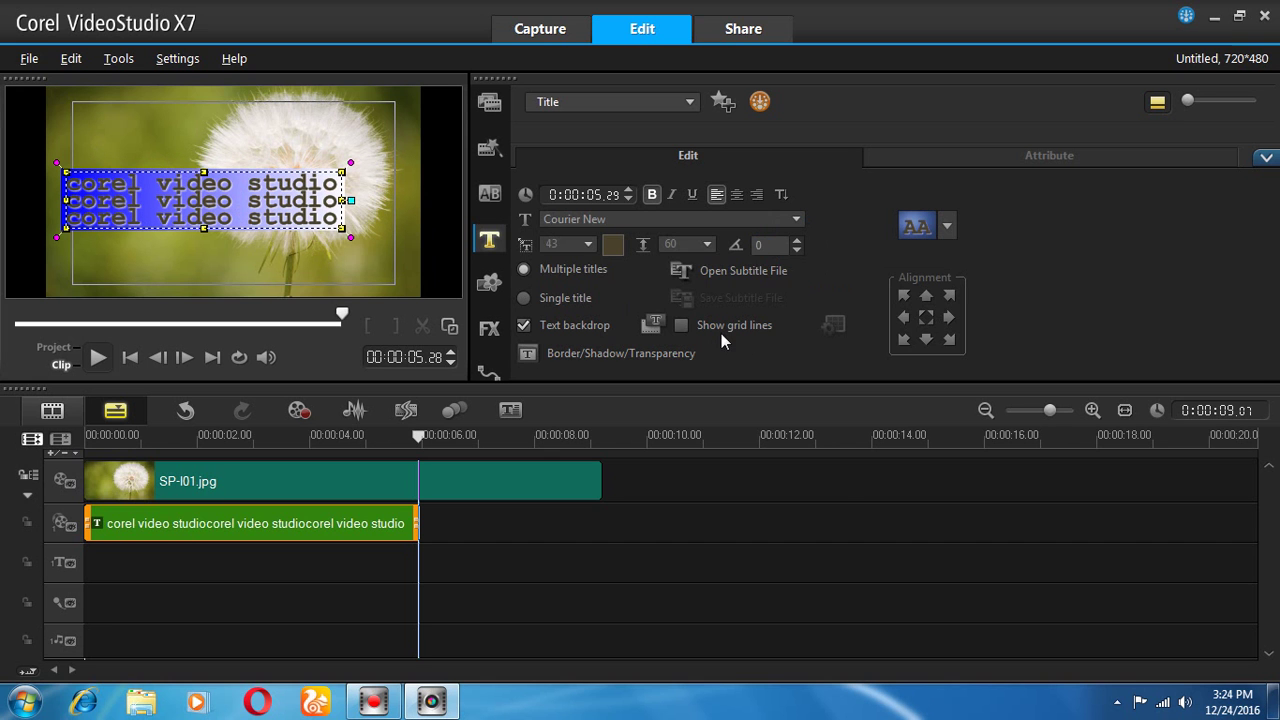
Step: Change the title's text backdrop to a solid background bar, keep the gradient colouring and set its transparency to 45
{"action": "left_click", "coordinate": [652, 323]}
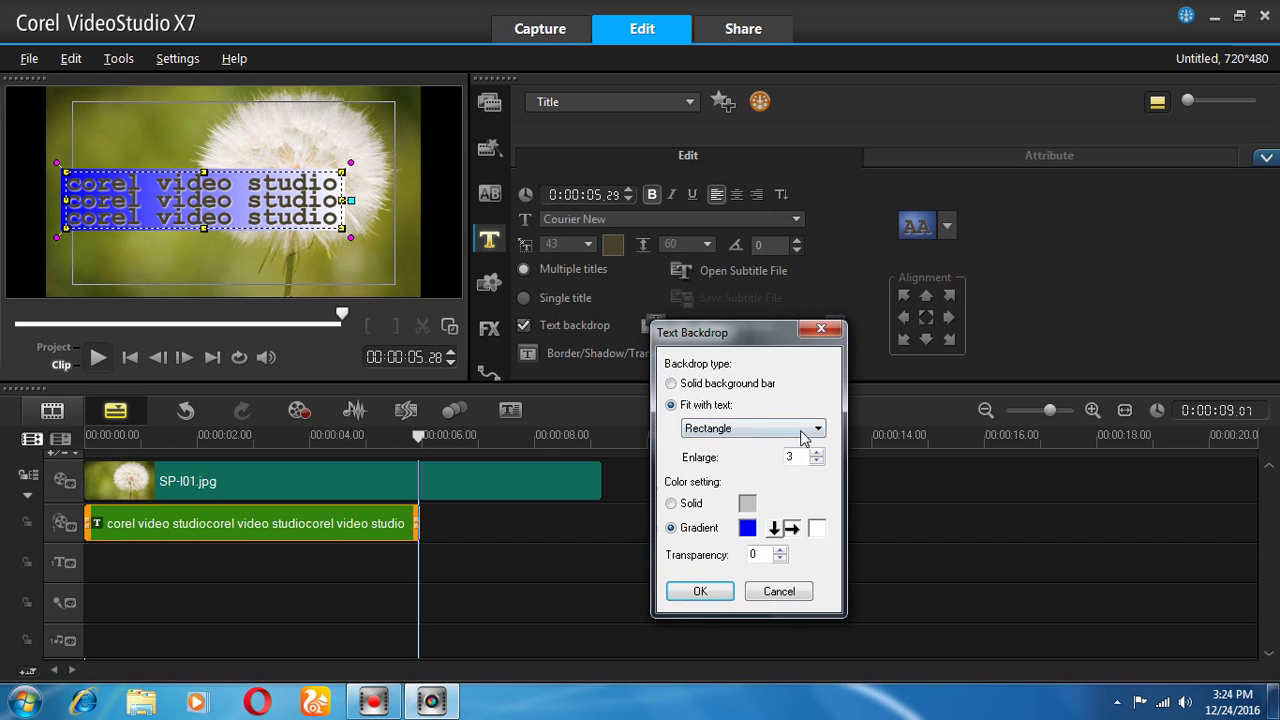
{"action": "left_click", "coordinate": [712, 384]}
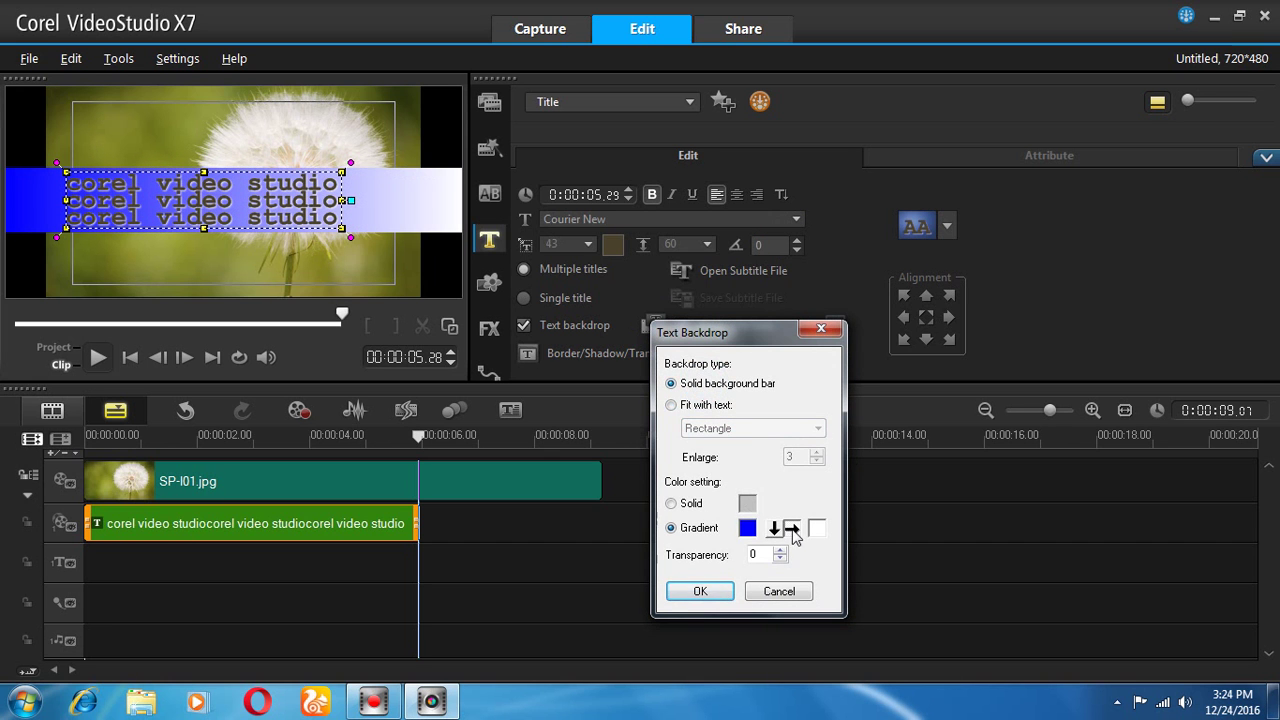
{"action": "left_click", "coordinate": [688, 510]}
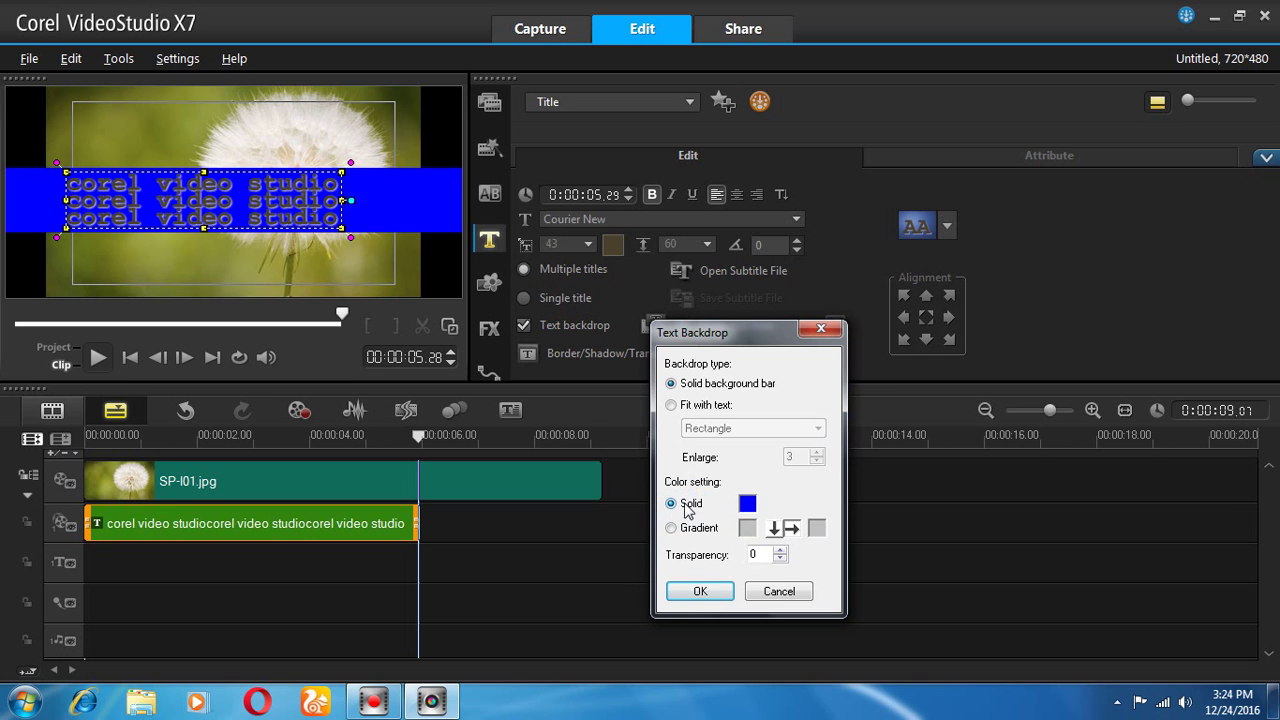
{"action": "left_click", "coordinate": [686, 528]}
{"action": "left_click", "coordinate": [781, 549]}
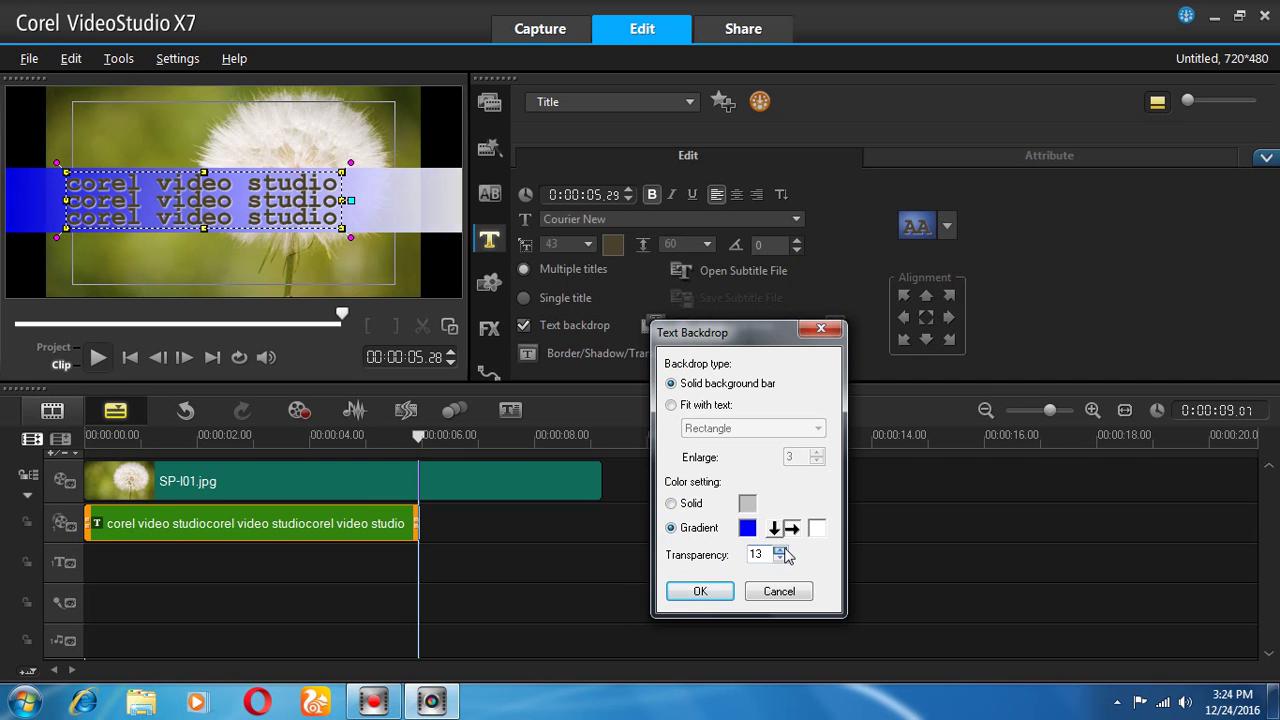
{"action": "left_click", "coordinate": [780, 550]}
{"action": "left_click", "coordinate": [780, 550]}
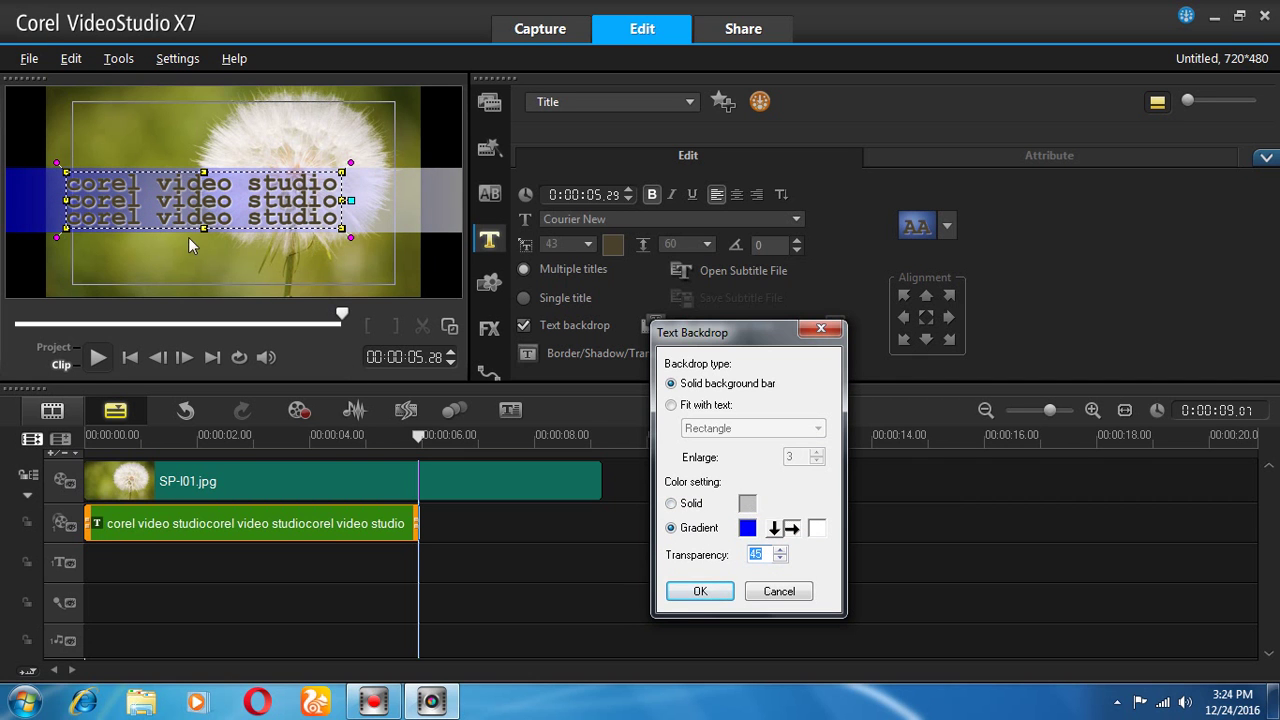
Step: Set the backdrop gradient to run from white to a salmon tone
{"action": "left_click", "coordinate": [748, 527]}
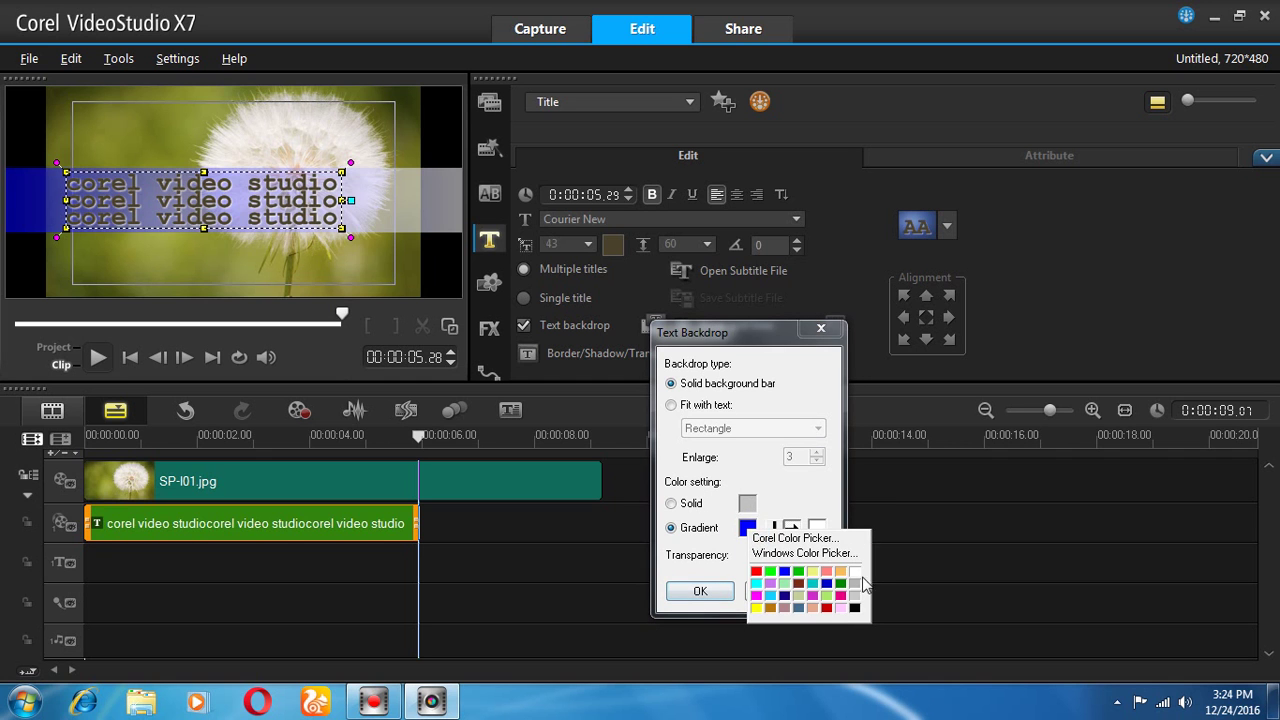
{"action": "left_click", "coordinate": [849, 571]}
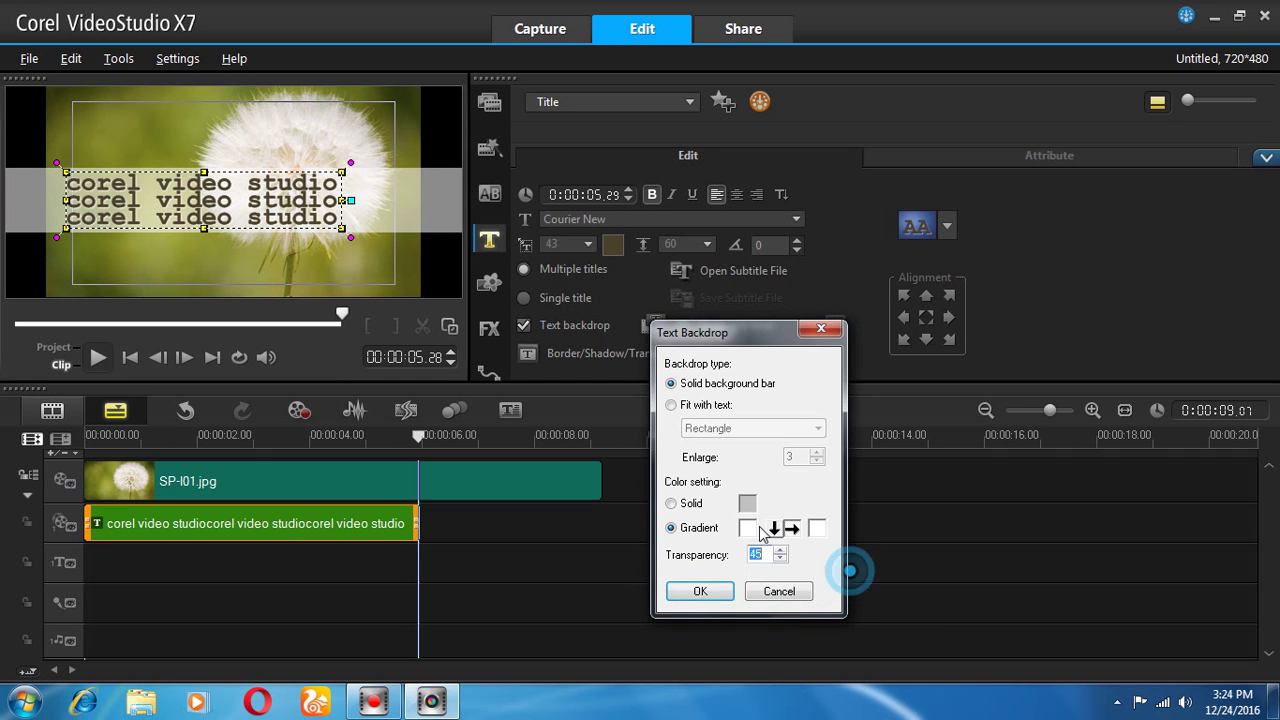
{"action": "left_click", "coordinate": [818, 530]}
{"action": "left_click", "coordinate": [878, 608]}
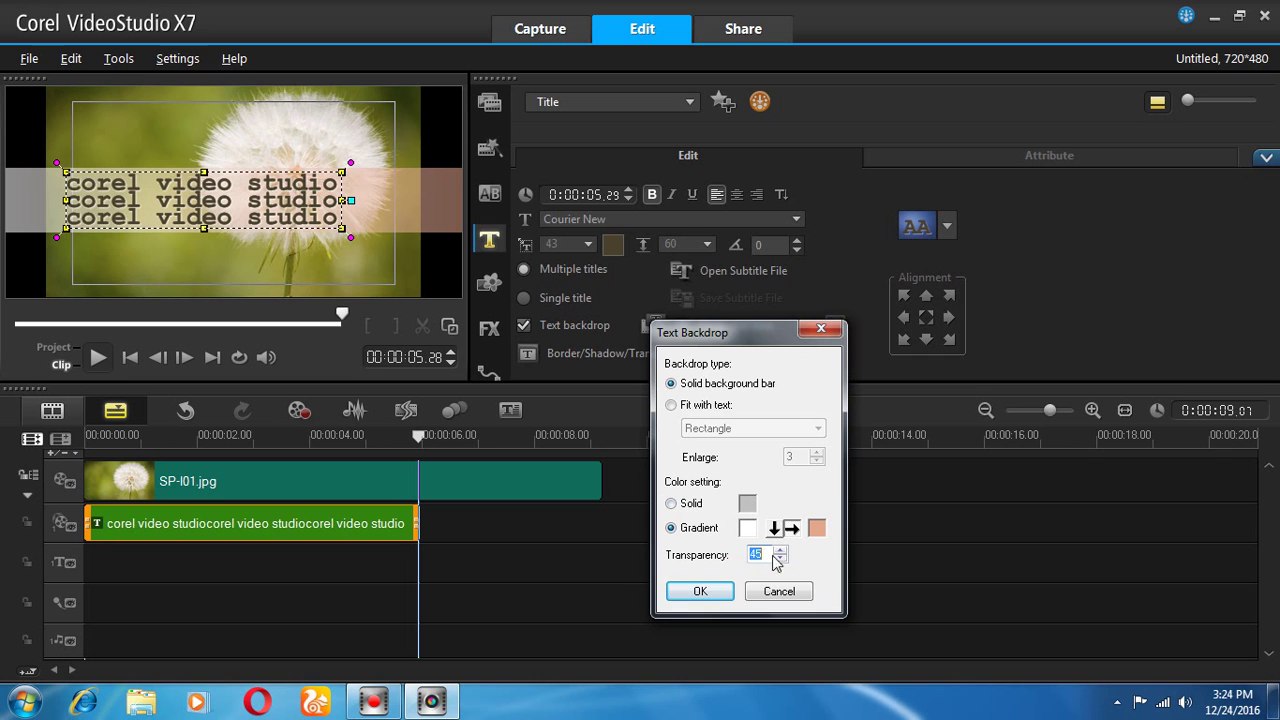
Step: Try a solid white colour on the backdrop bar
{"action": "left_click", "coordinate": [680, 505]}
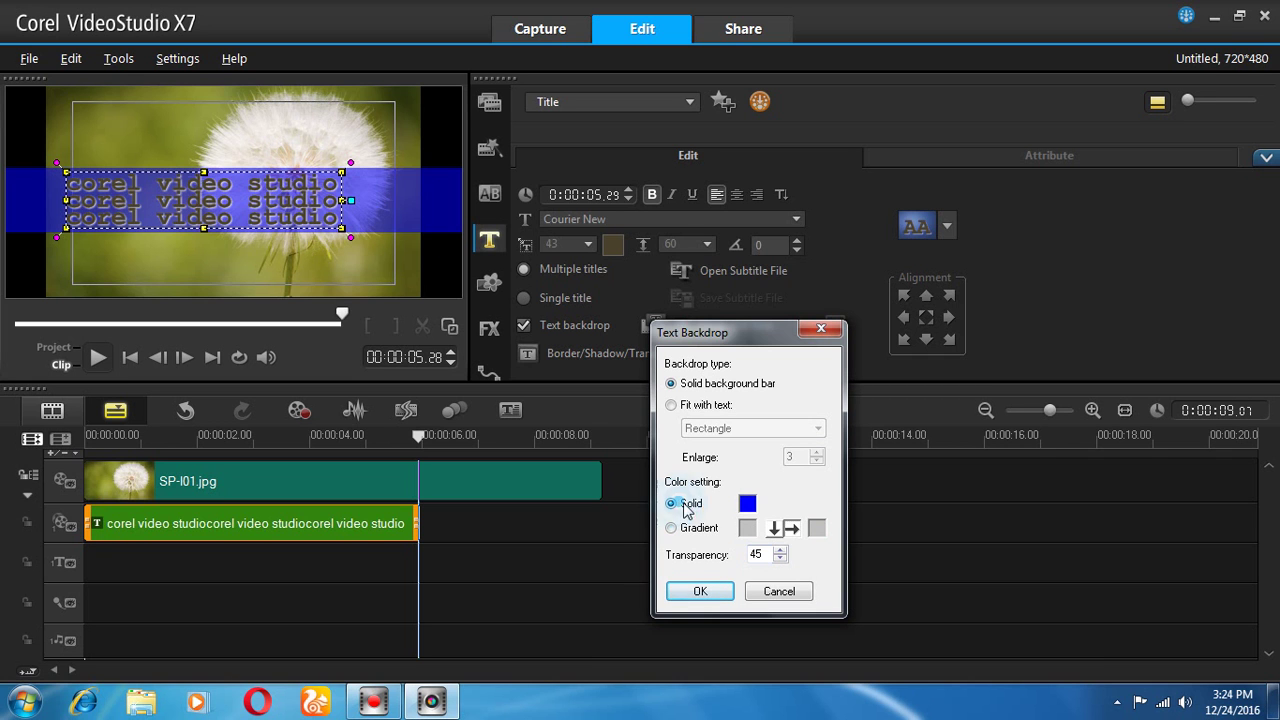
{"action": "left_click", "coordinate": [747, 503]}
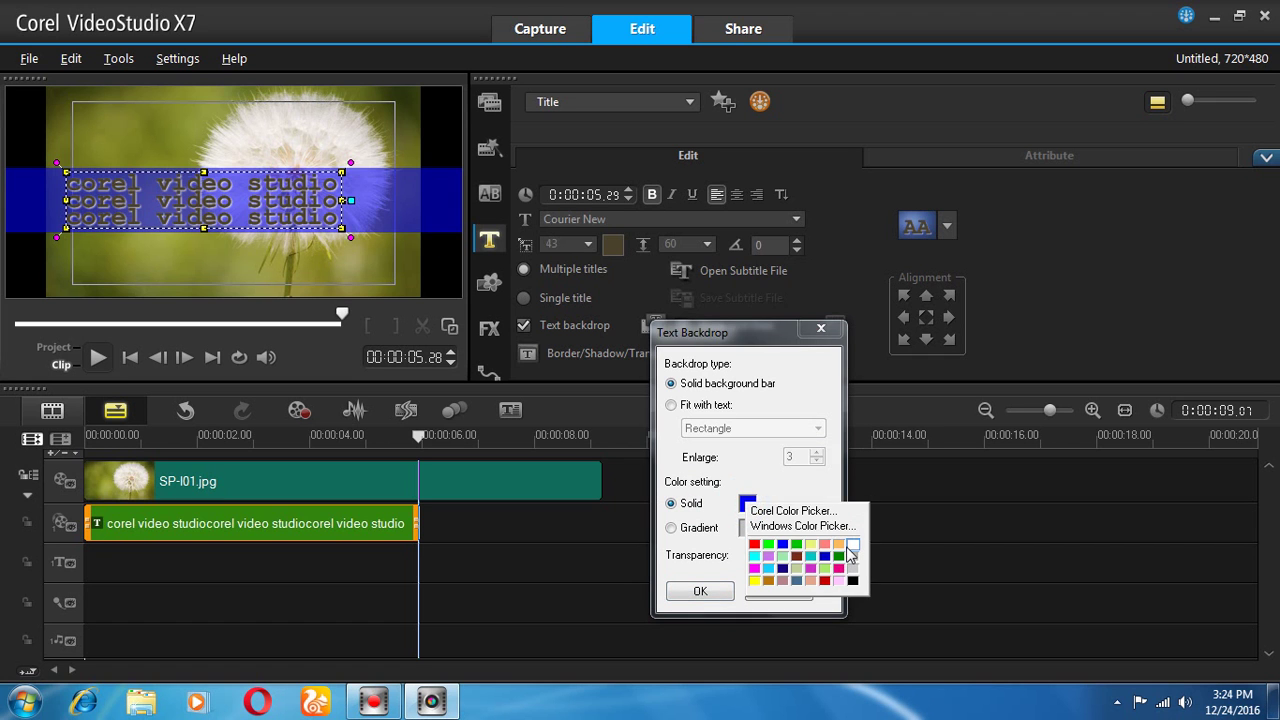
{"action": "left_click", "coordinate": [852, 545]}
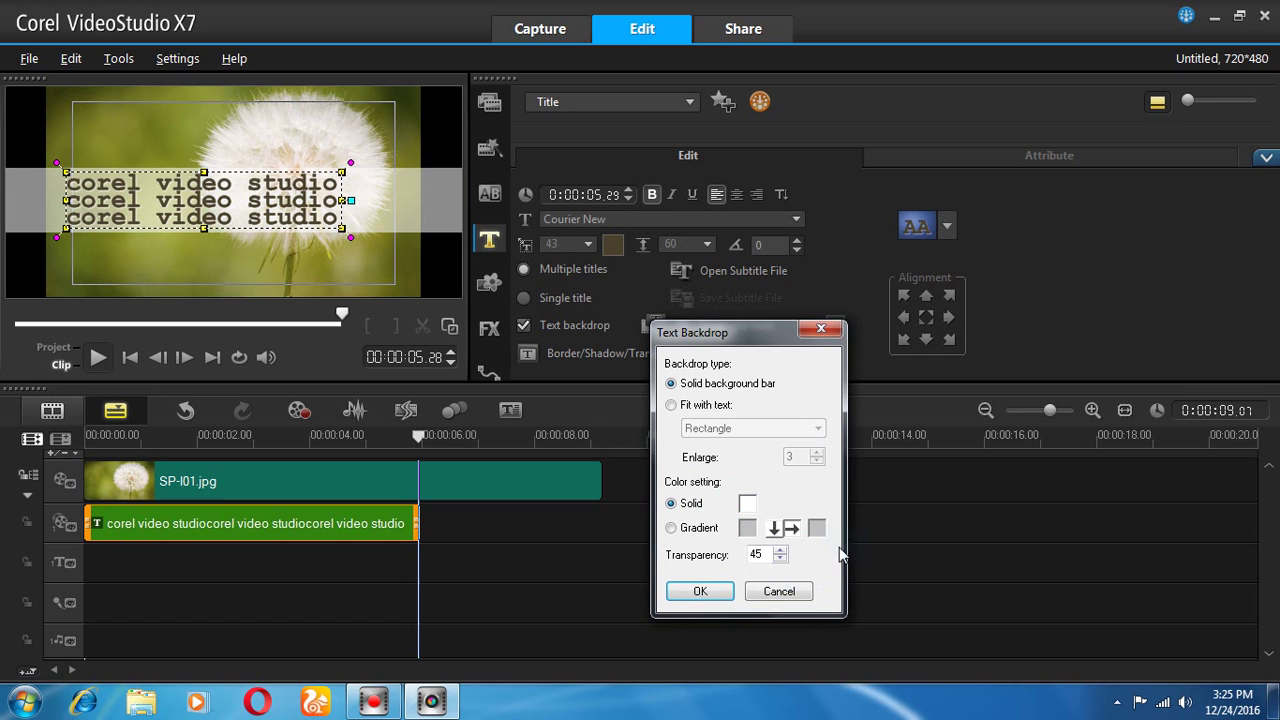
Step: Switch the backdrop bar to gradient colouring, set its first colour to green and apply the backdrop settings
{"action": "left_click", "coordinate": [712, 529]}
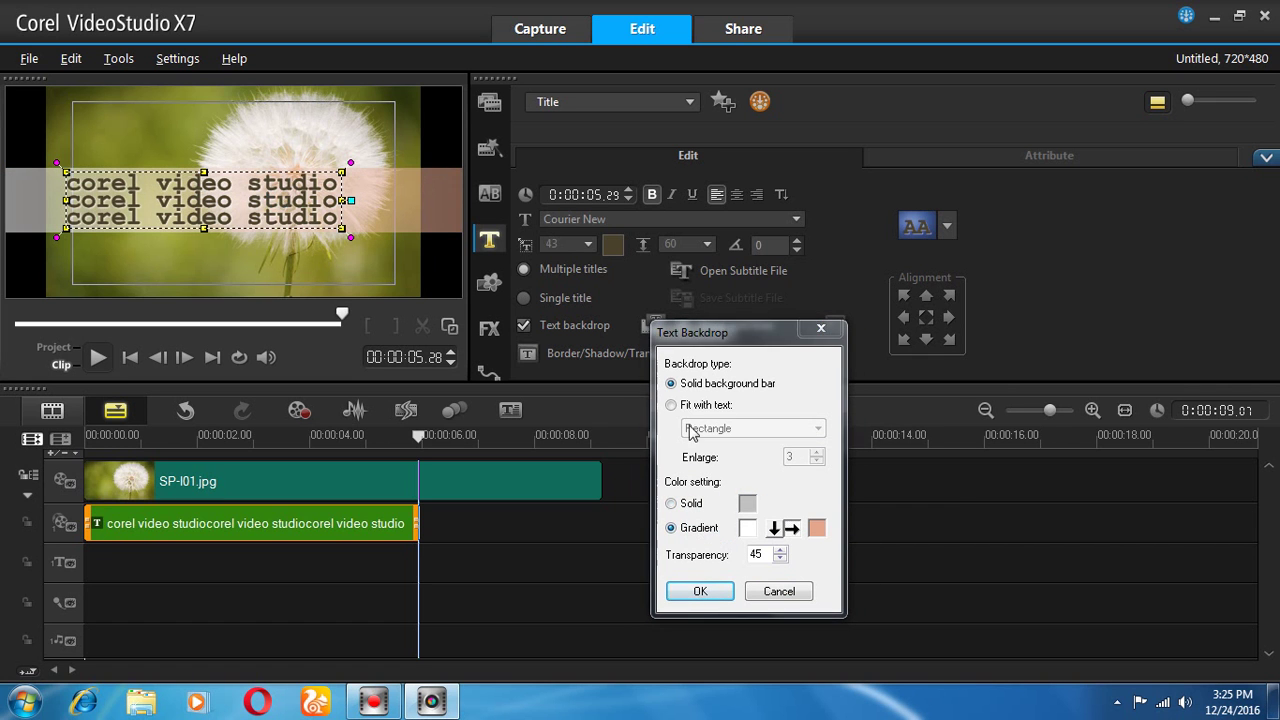
{"action": "left_click", "coordinate": [748, 527]}
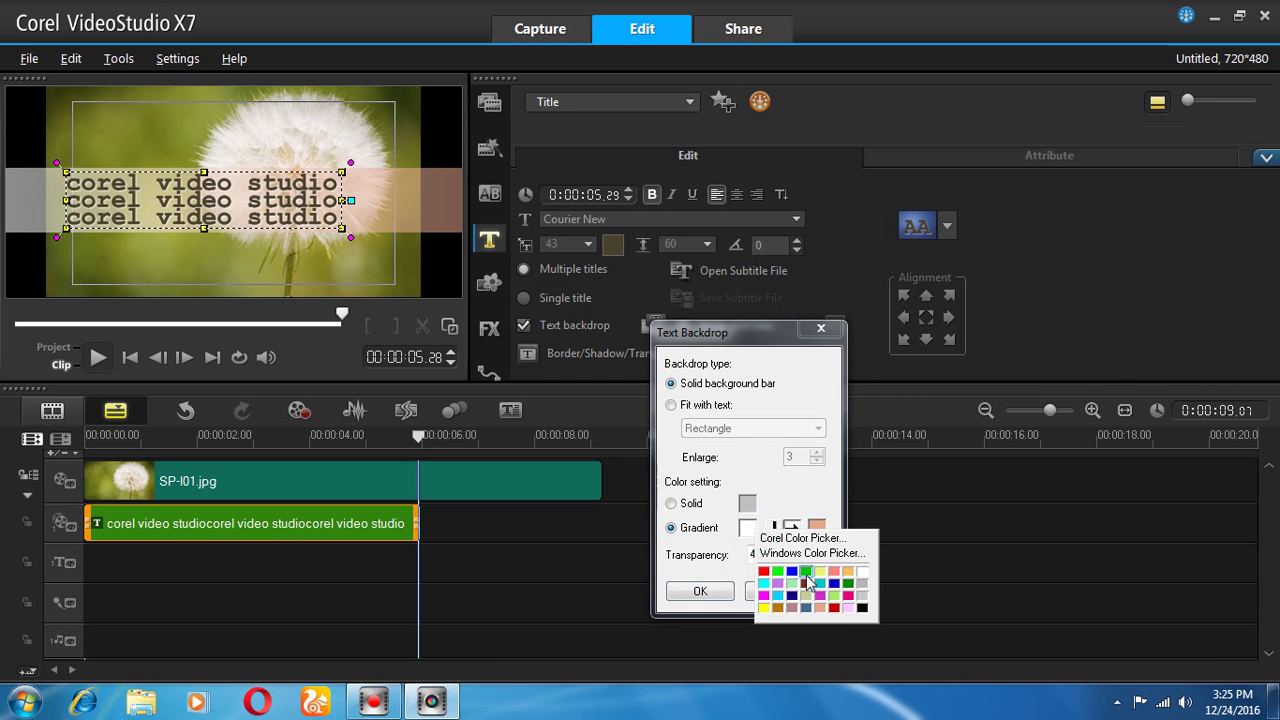
{"action": "left_click", "coordinate": [803, 571]}
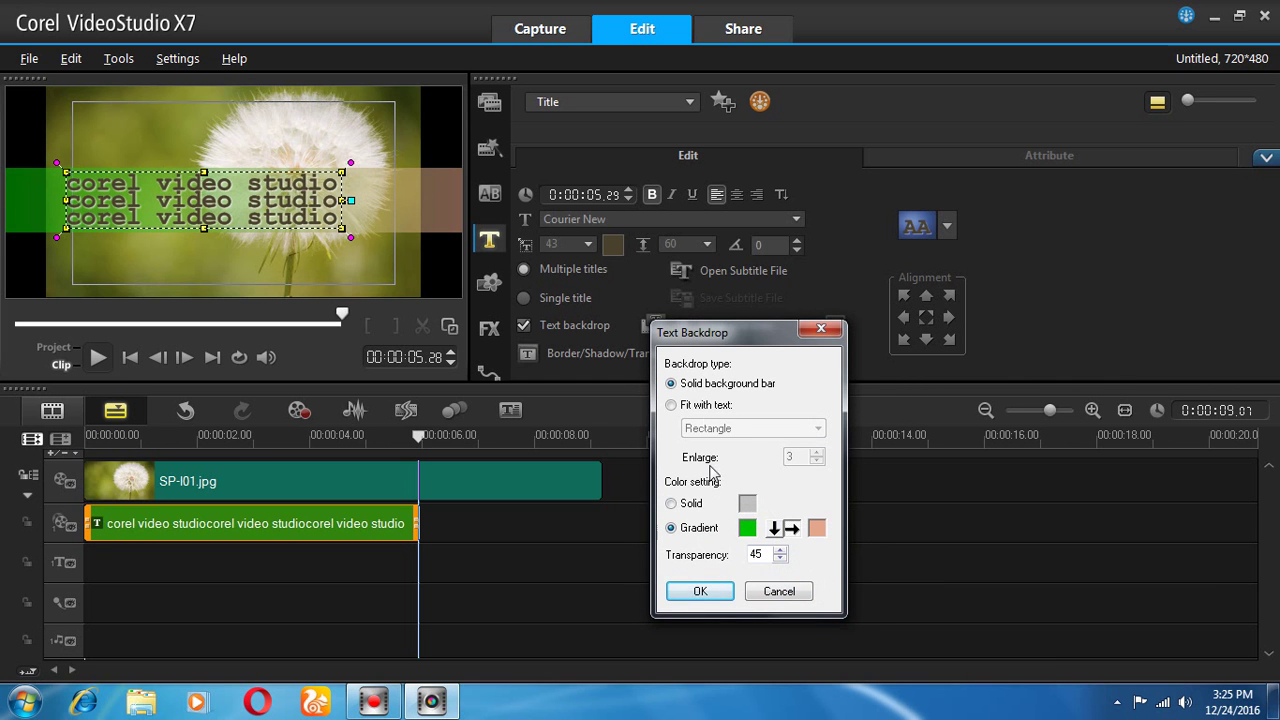
{"action": "left_click", "coordinate": [700, 591]}
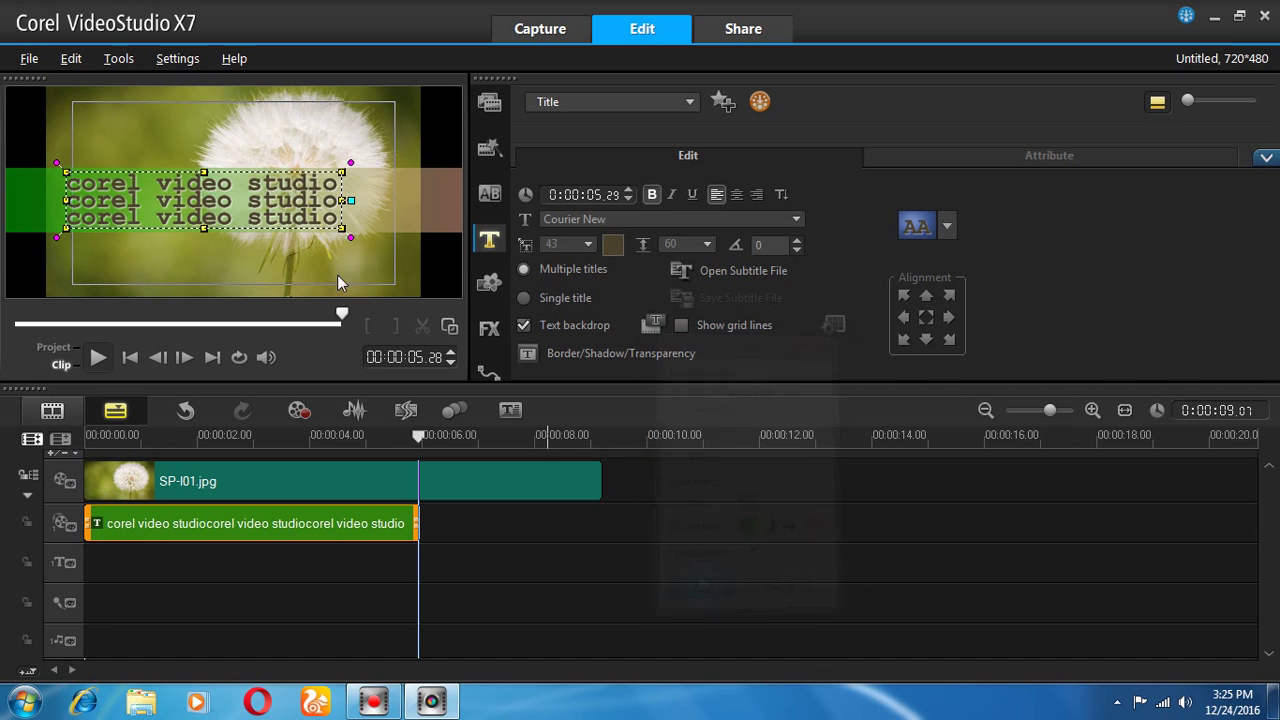
Step: Shrink the title to font size 36 and move it to the lower part of the photo
{"action": "left_click", "coordinate": [275, 217]}
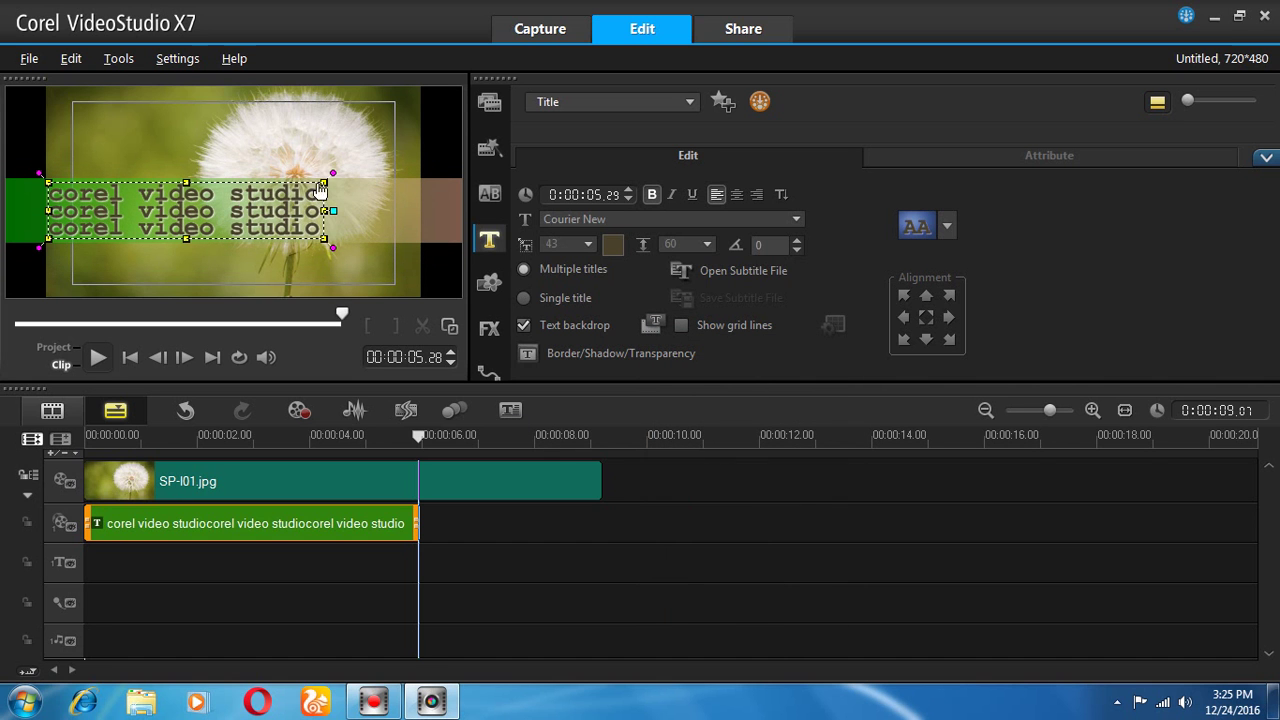
{"action": "left_click_drag", "start_coordinate": [323, 182], "coordinate": [276, 191]}
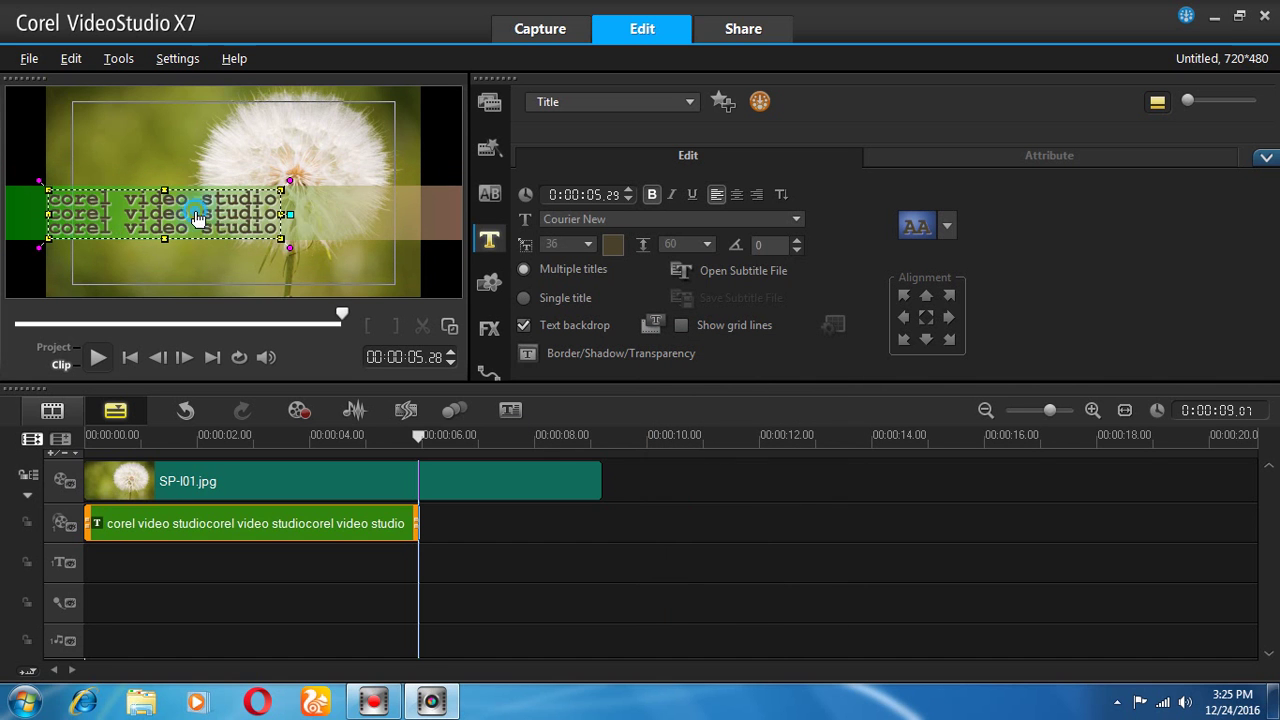
{"action": "left_click_drag", "start_coordinate": [199, 221], "coordinate": [276, 278]}
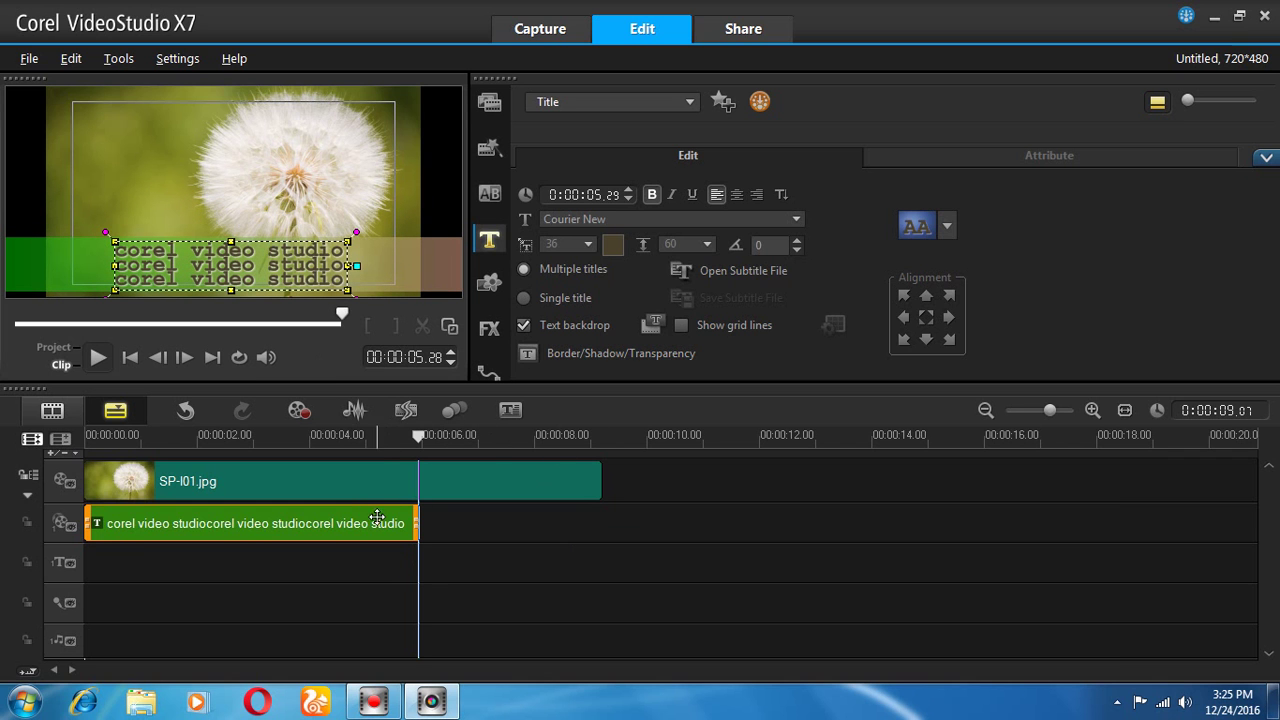
Step: Set the title's backdrop to fit with the text, trying the curve-edged rectangle before choosing the rectangle shape
{"action": "left_click", "coordinate": [652, 324]}
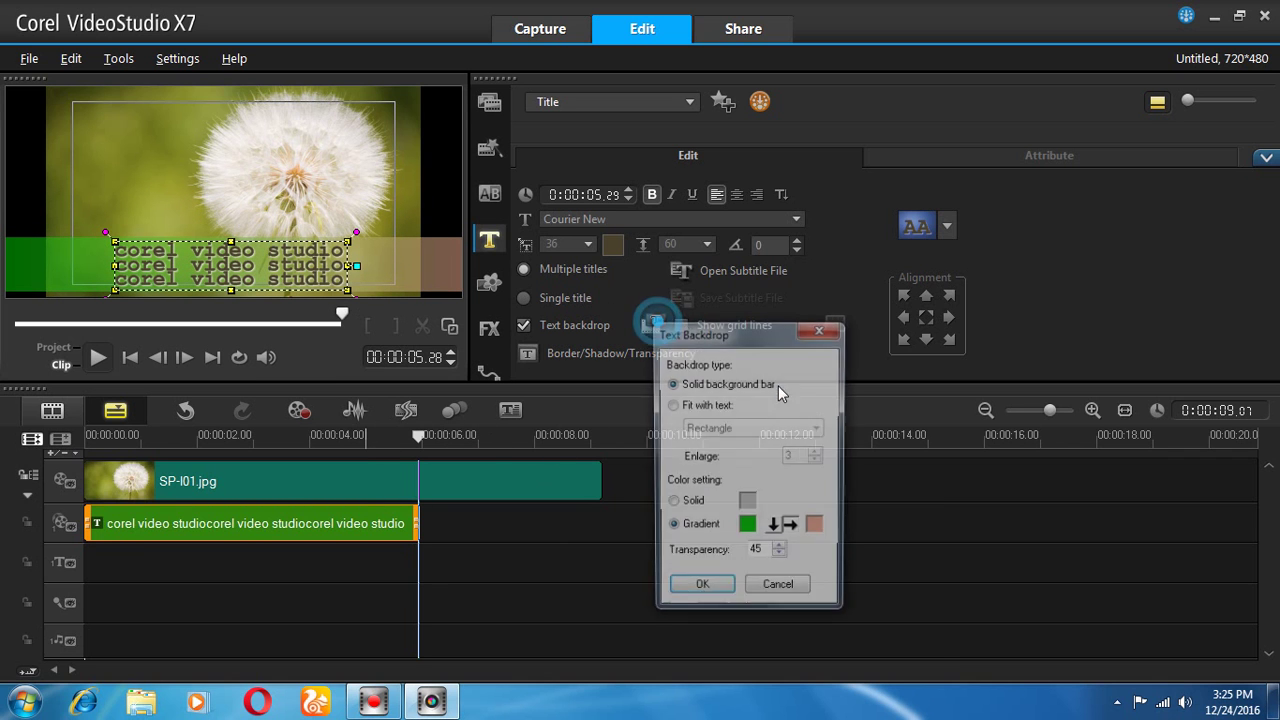
{"action": "left_click", "coordinate": [684, 413]}
{"action": "left_click", "coordinate": [724, 430]}
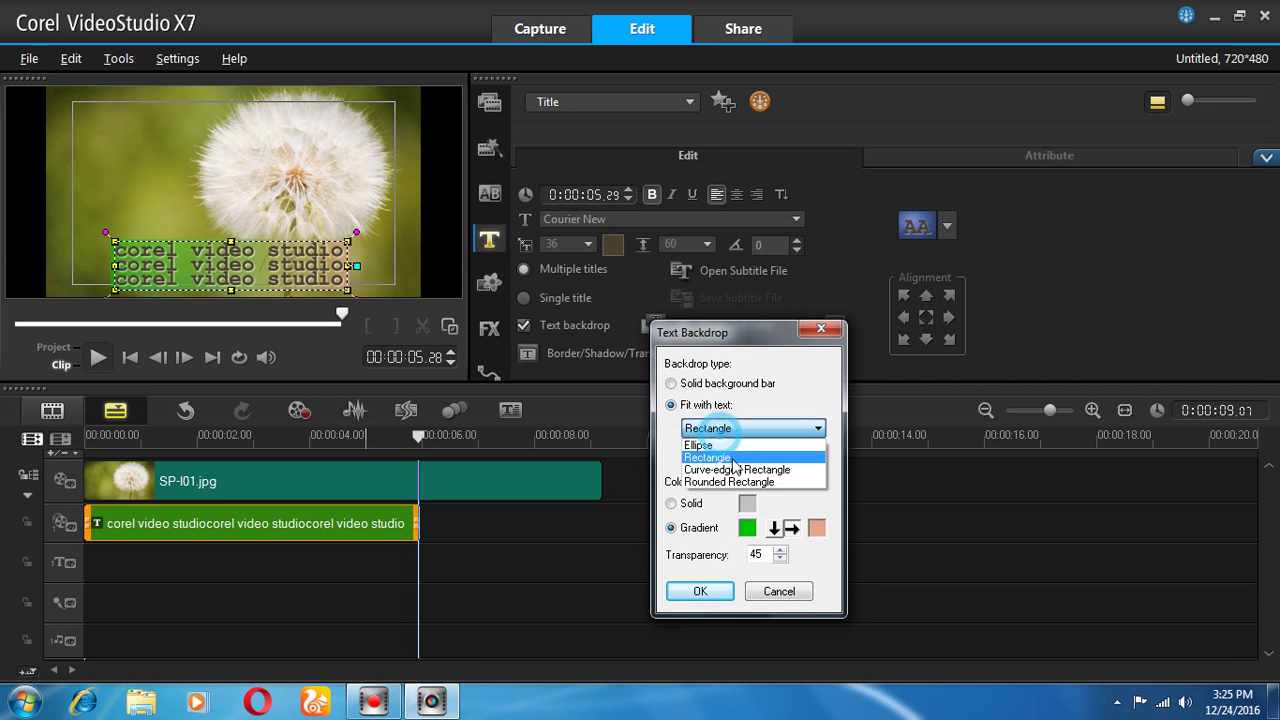
{"action": "left_click", "coordinate": [716, 470]}
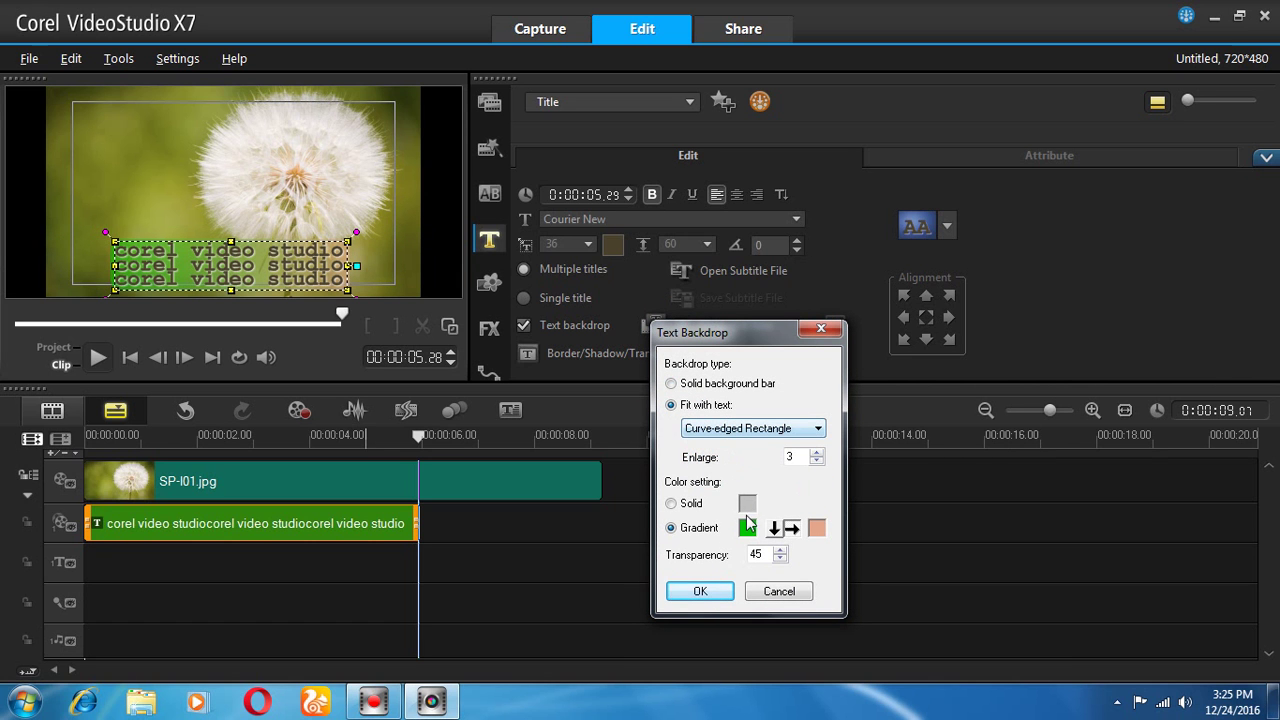
{"action": "left_click", "coordinate": [748, 428]}
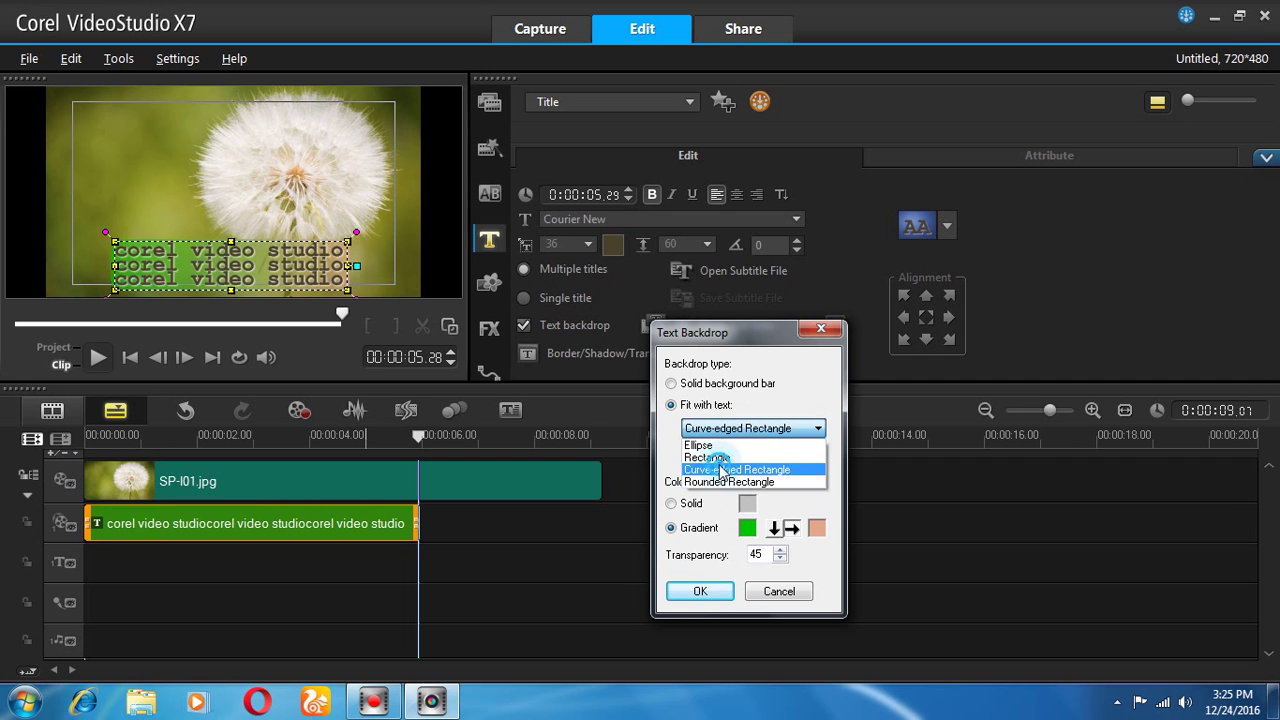
{"action": "left_click", "coordinate": [722, 470]}
{"action": "left_click", "coordinate": [720, 428]}
{"action": "left_click", "coordinate": [712, 450]}
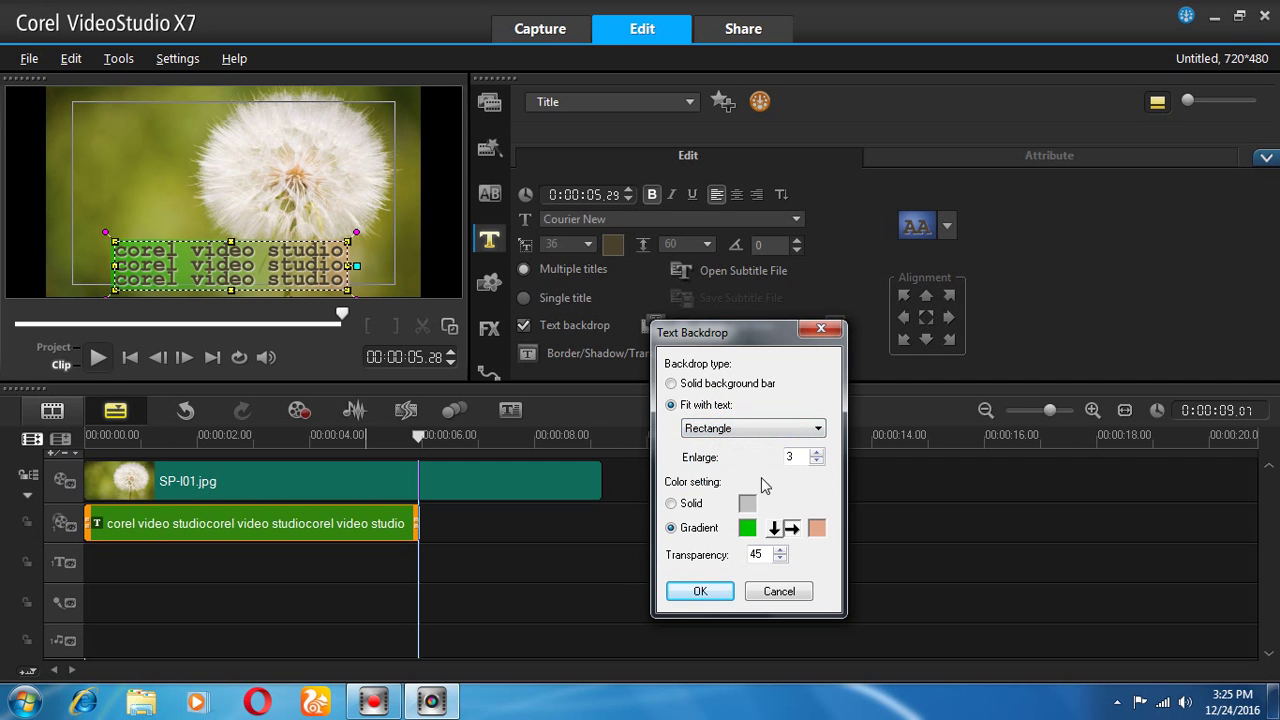
Step: Set the text-fitted backdrop's enlargement to 26
{"action": "left_click", "coordinate": [780, 558]}
{"action": "left_click", "coordinate": [817, 453]}
{"action": "left_click", "coordinate": [817, 453]}
{"action": "left_click", "coordinate": [817, 453]}
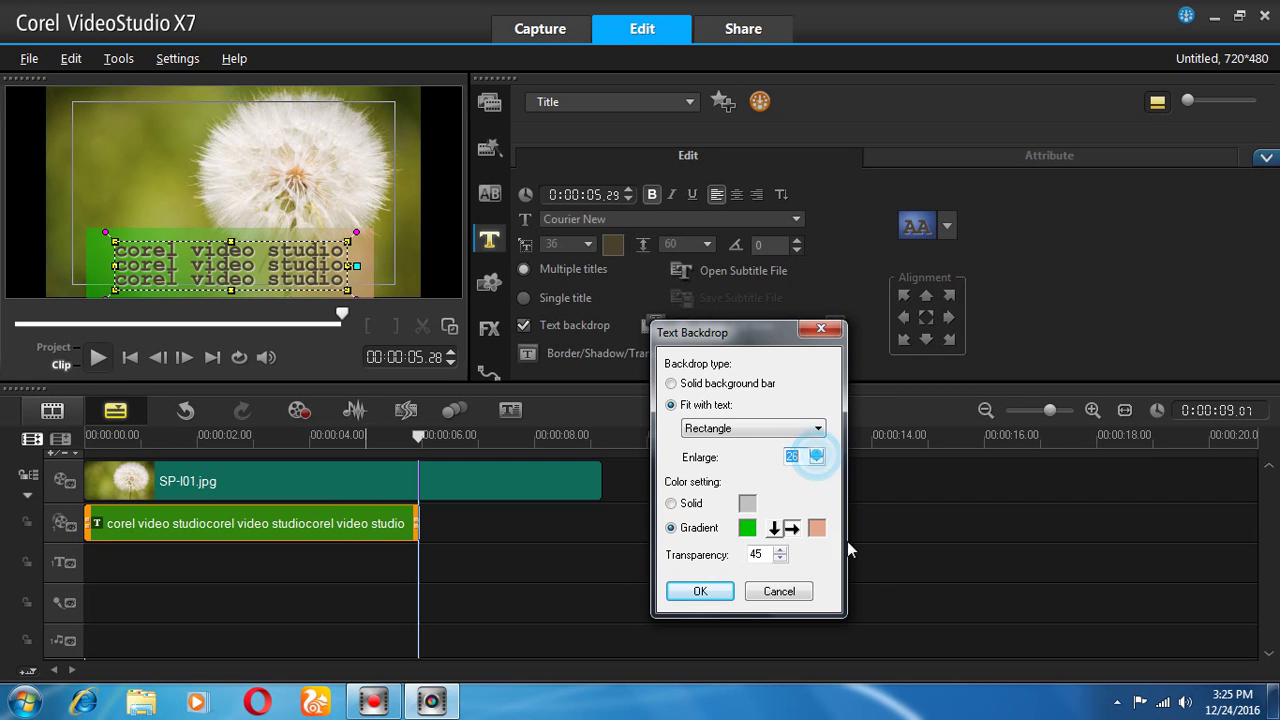
Step: Try the ellipse backdrop shape, choose the rounded rectangle instead and apply the backdrop settings
{"action": "left_click", "coordinate": [758, 428]}
{"action": "left_click", "coordinate": [742, 457]}
{"action": "left_click", "coordinate": [736, 428]}
{"action": "left_click", "coordinate": [722, 445]}
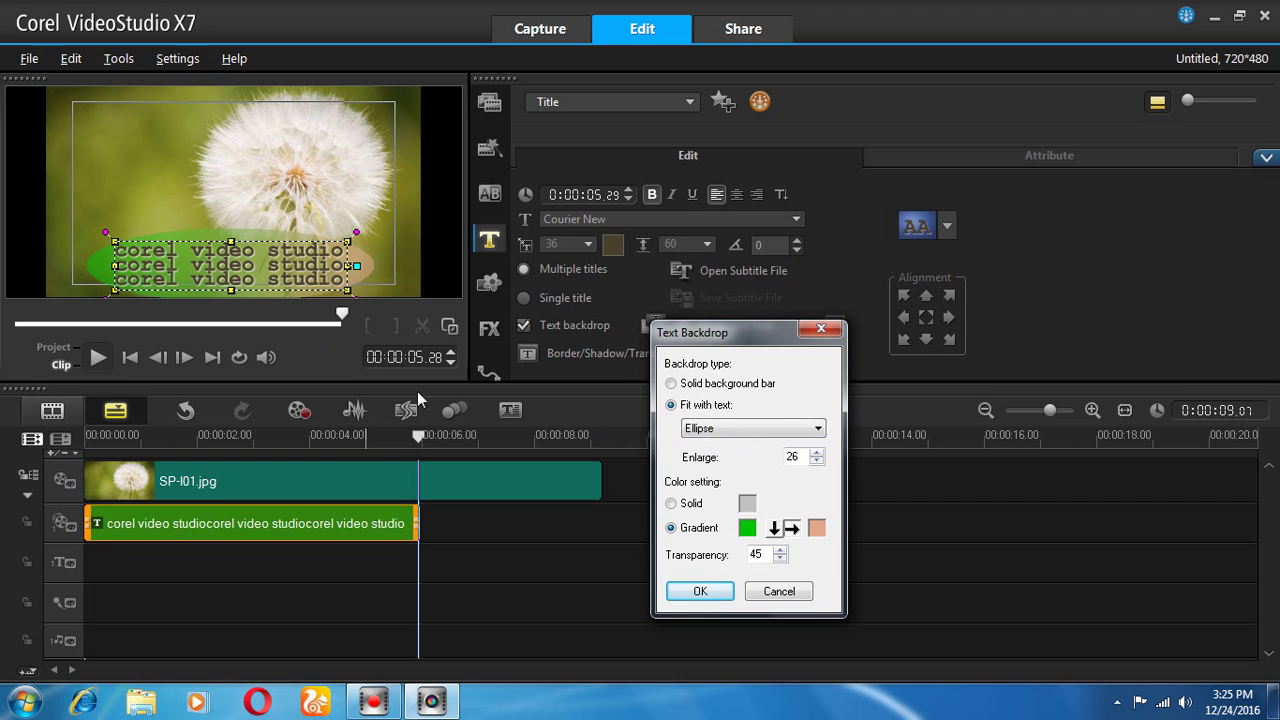
{"action": "left_click", "coordinate": [810, 428]}
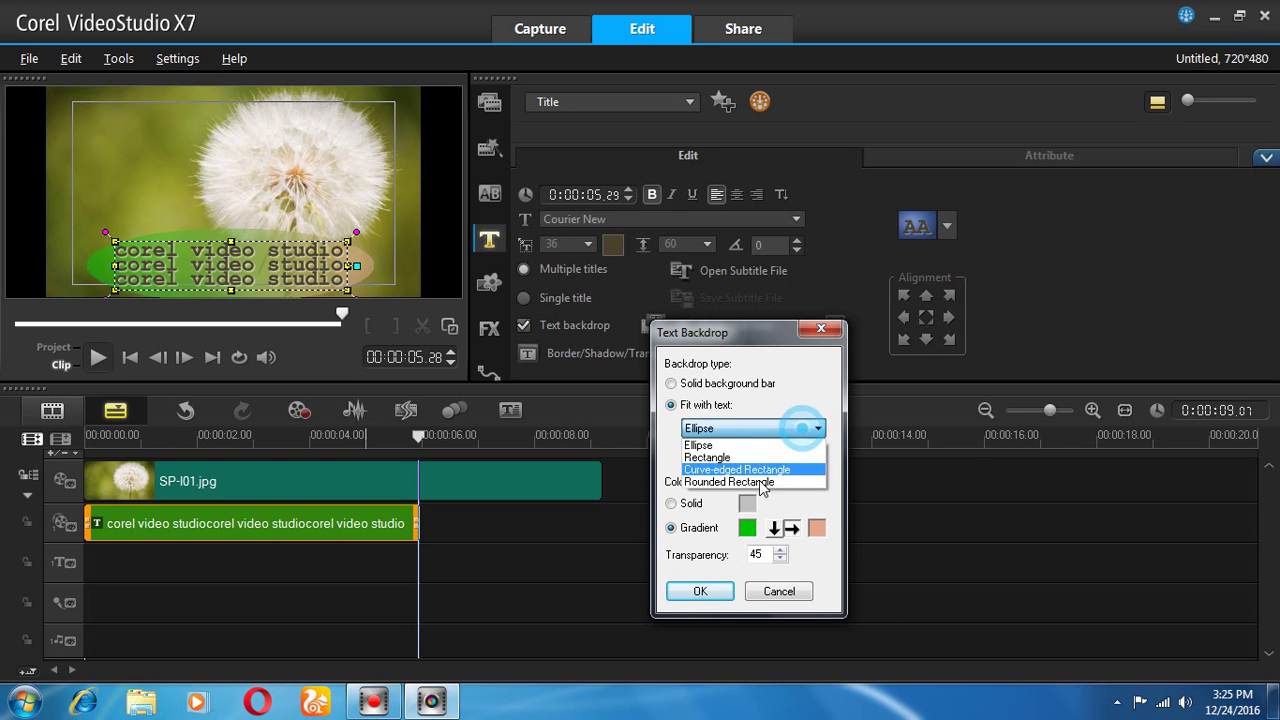
{"action": "left_click", "coordinate": [737, 482]}
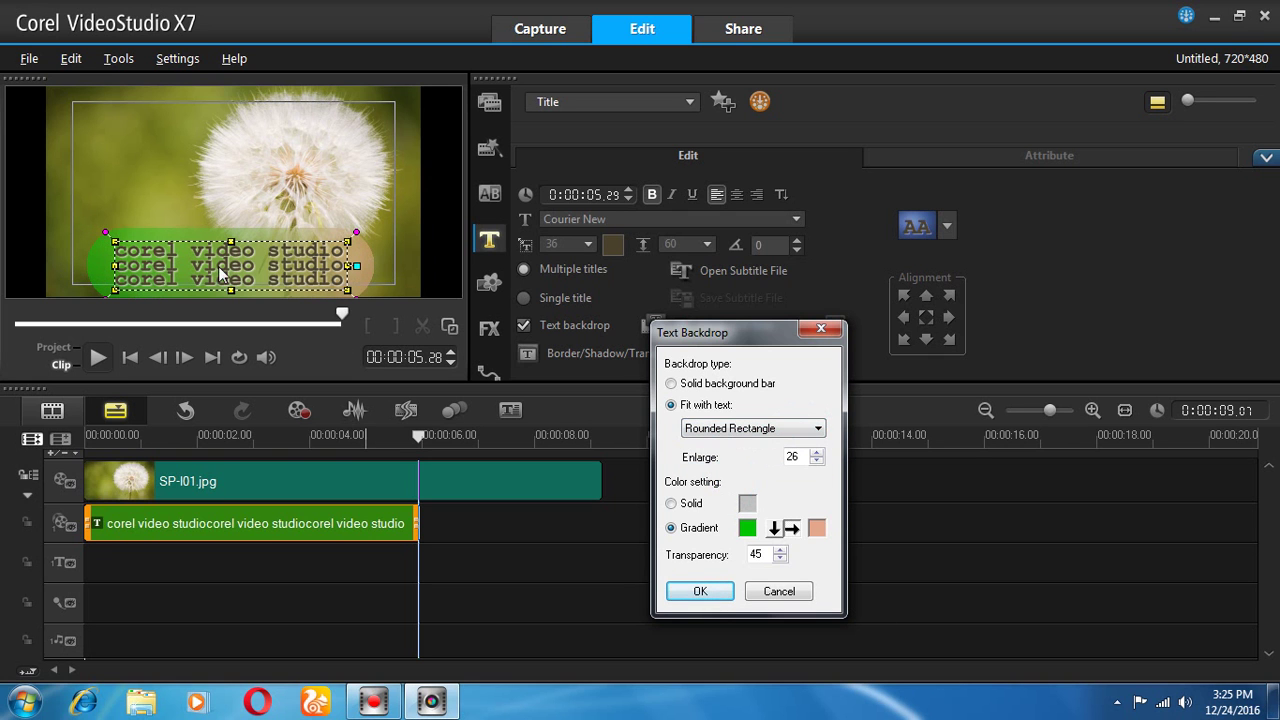
{"action": "left_click", "coordinate": [747, 528]}
{"action": "left_click", "coordinate": [831, 557]}
{"action": "left_click", "coordinate": [700, 591]}
Step: Try different title positions over the photo while toggling the text backdrop and grid lines
{"action": "left_click_drag", "start_coordinate": [252, 264], "coordinate": [236, 213]}
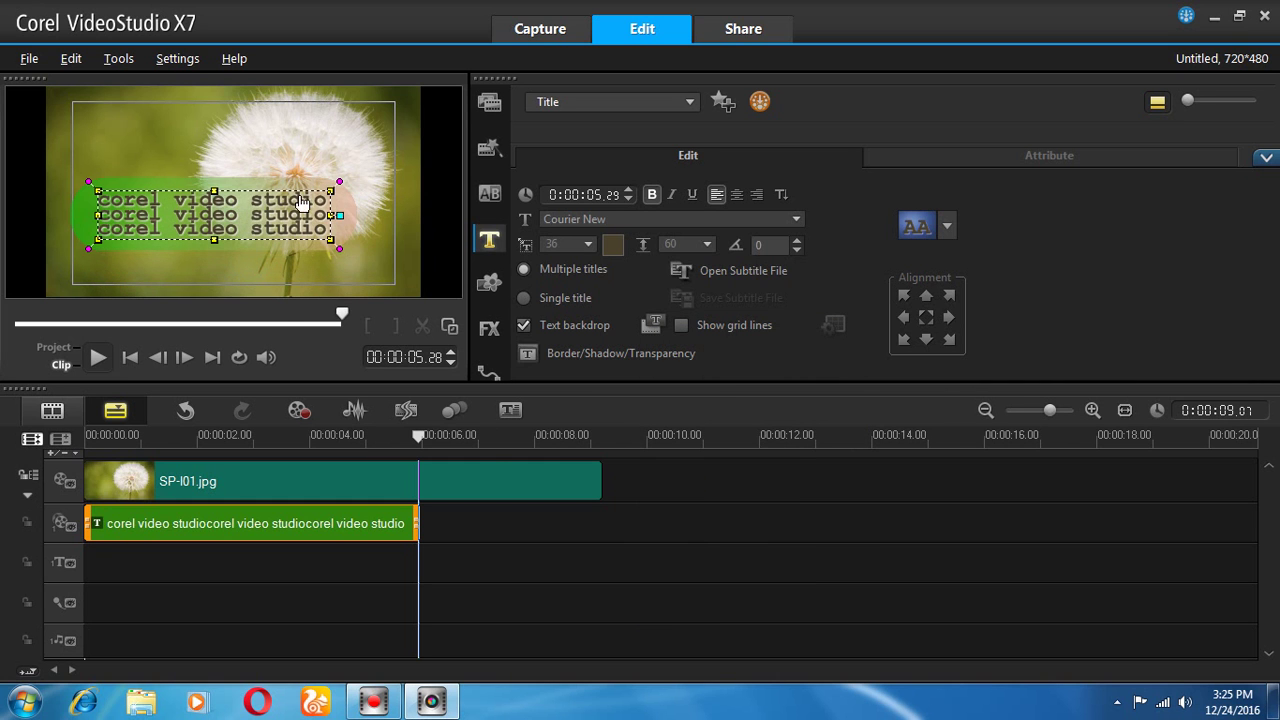
{"action": "left_click", "coordinate": [551, 323]}
{"action": "left_click", "coordinate": [548, 330]}
{"action": "left_click", "coordinate": [681, 325]}
{"action": "left_click_drag", "start_coordinate": [238, 222], "coordinate": [285, 252]}
{"action": "left_click", "coordinate": [716, 325]}
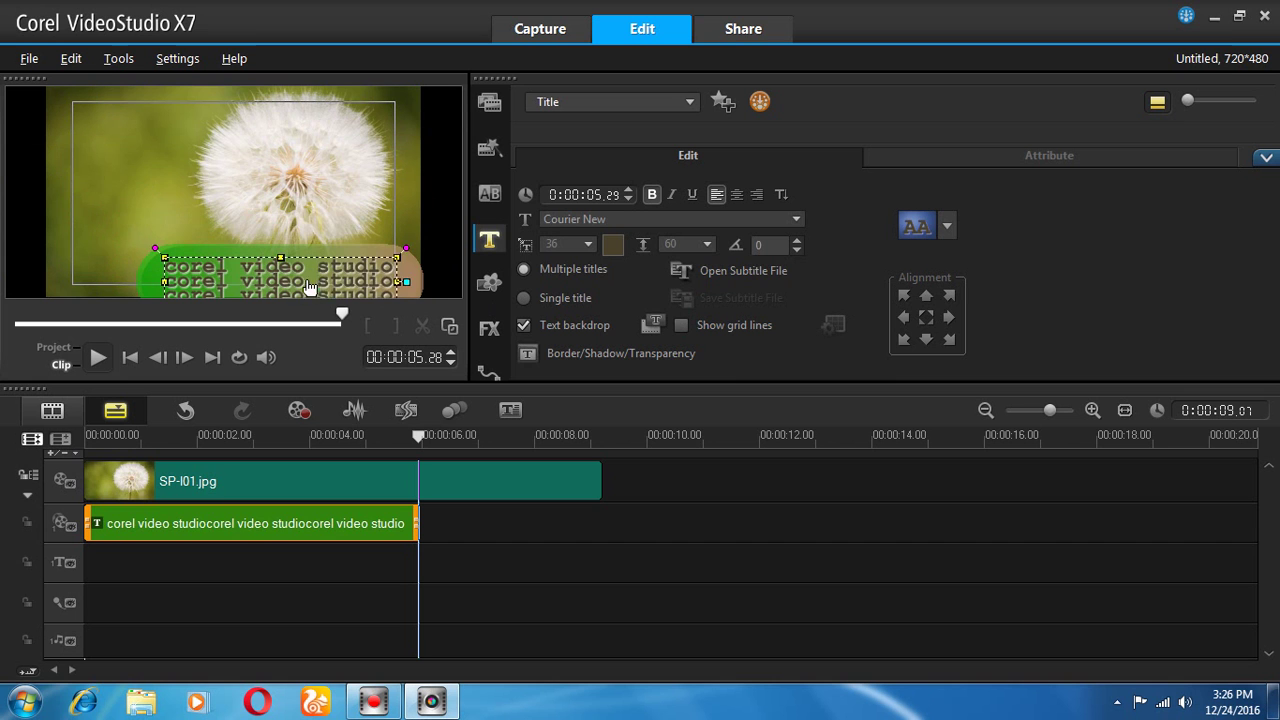
{"action": "left_click_drag", "start_coordinate": [322, 288], "coordinate": [248, 187]}
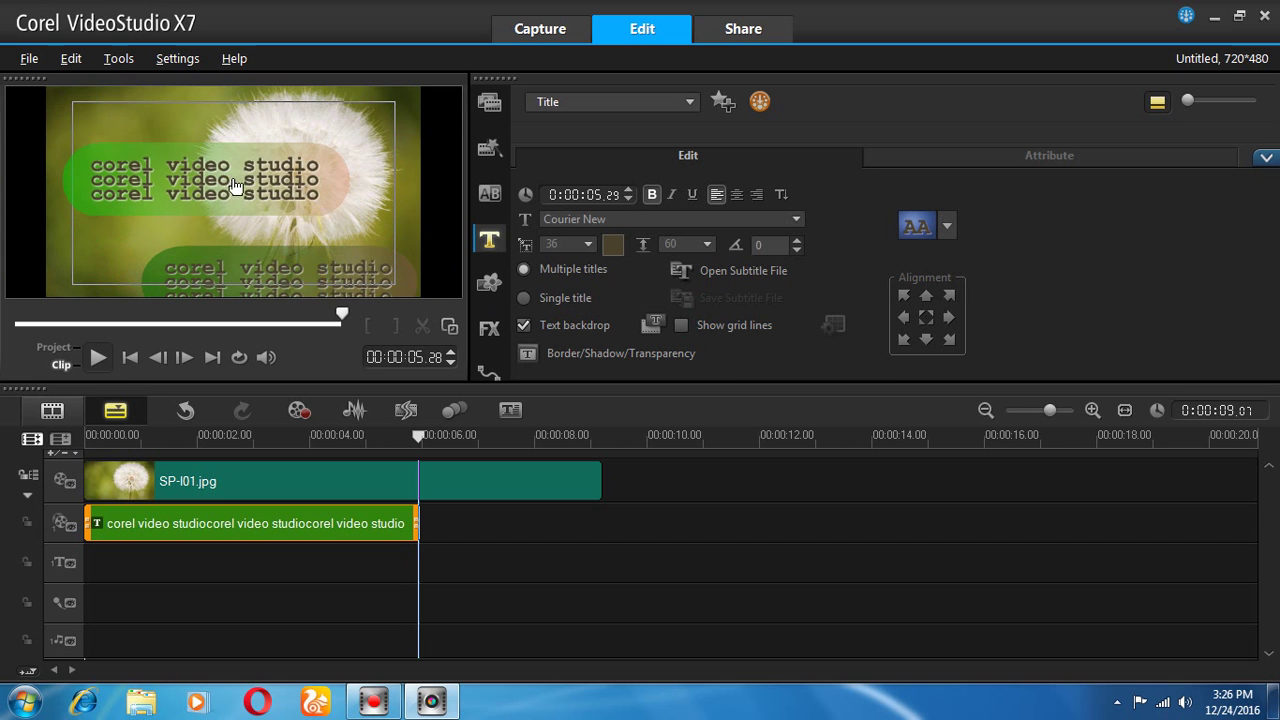
Step: Undo the last title move and reposition the title near the middle of the photo
{"action": "left_click", "coordinate": [594, 353]}
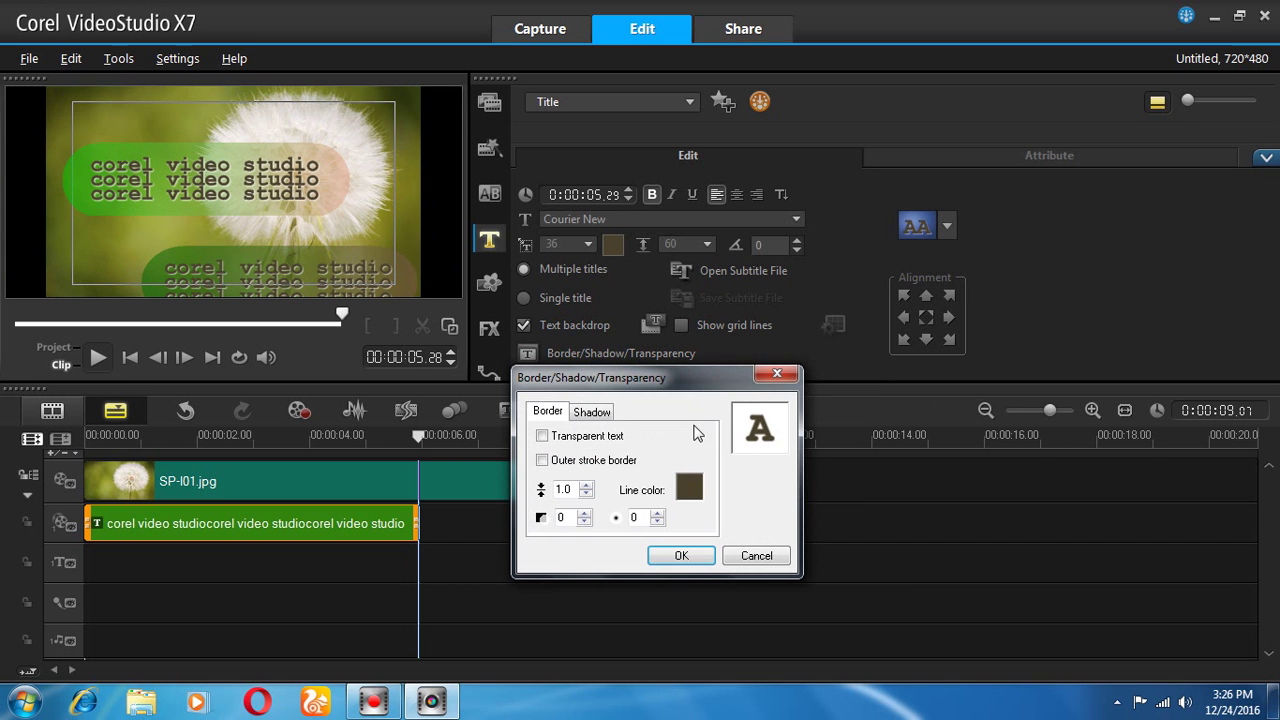
{"action": "left_click", "coordinate": [776, 373]}
{"action": "left_click", "coordinate": [186, 410]}
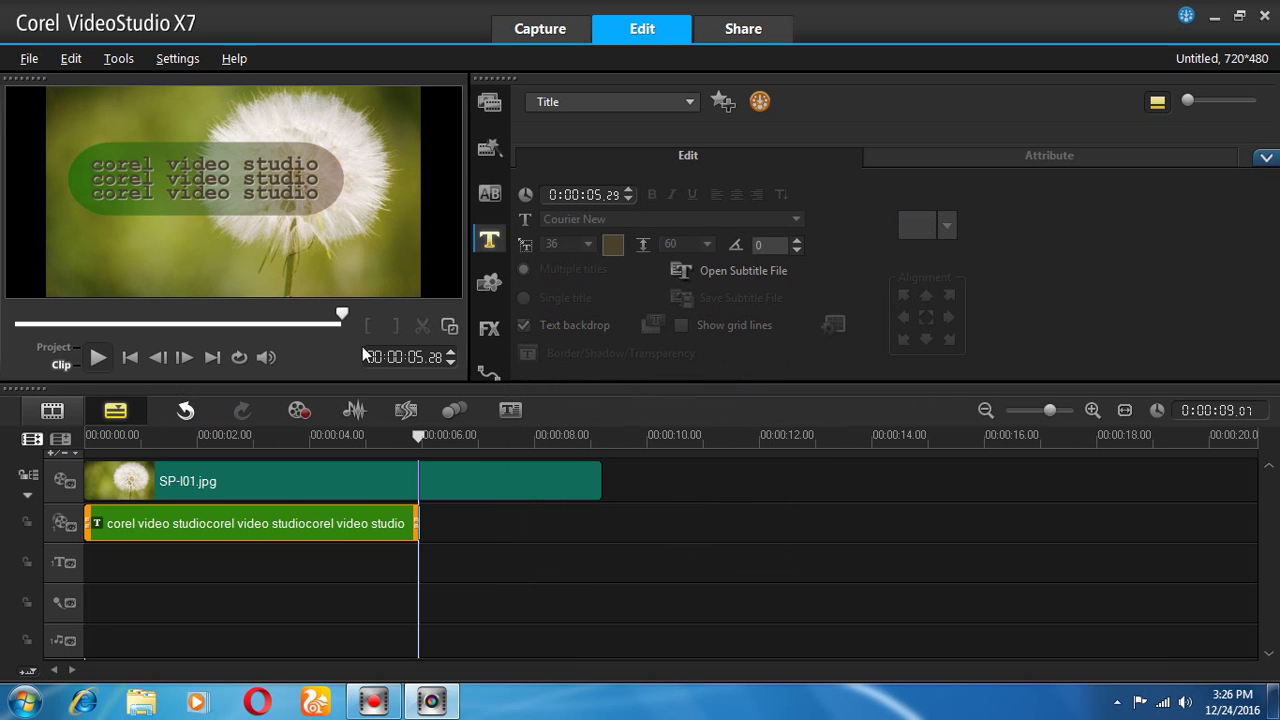
{"action": "left_click", "coordinate": [242, 222]}
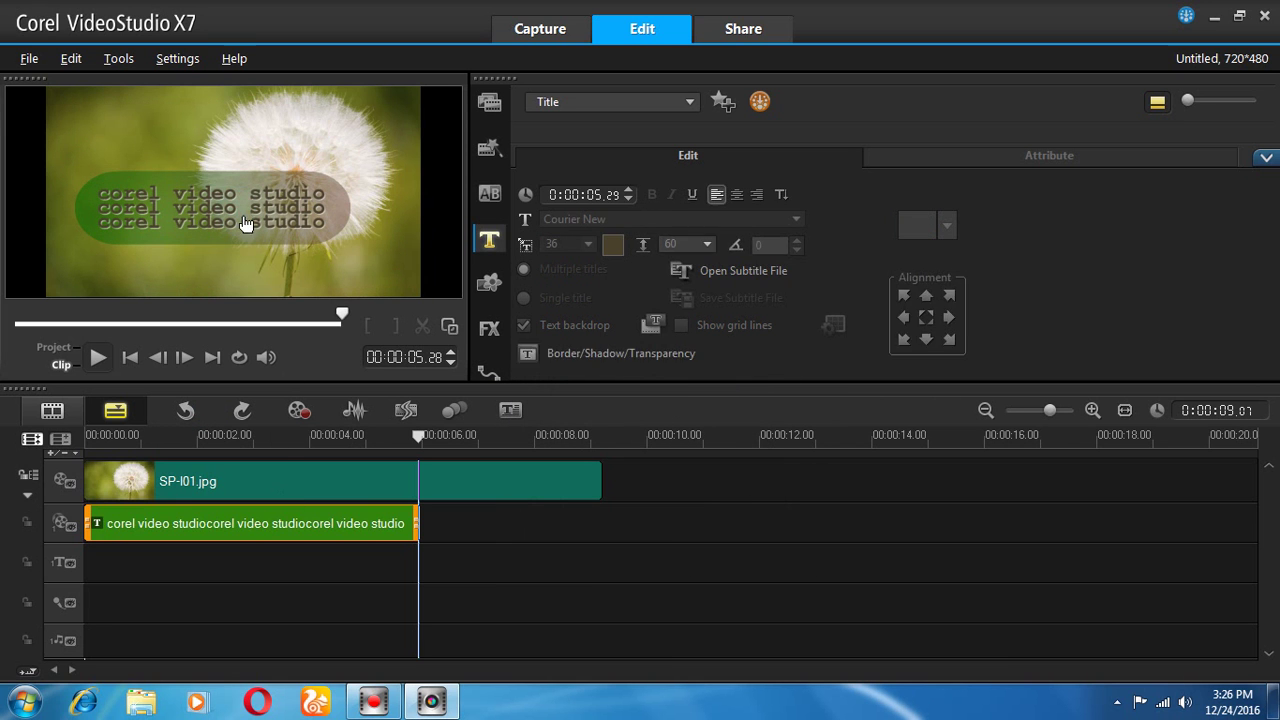
{"action": "left_click_drag", "start_coordinate": [242, 222], "coordinate": [255, 200]}
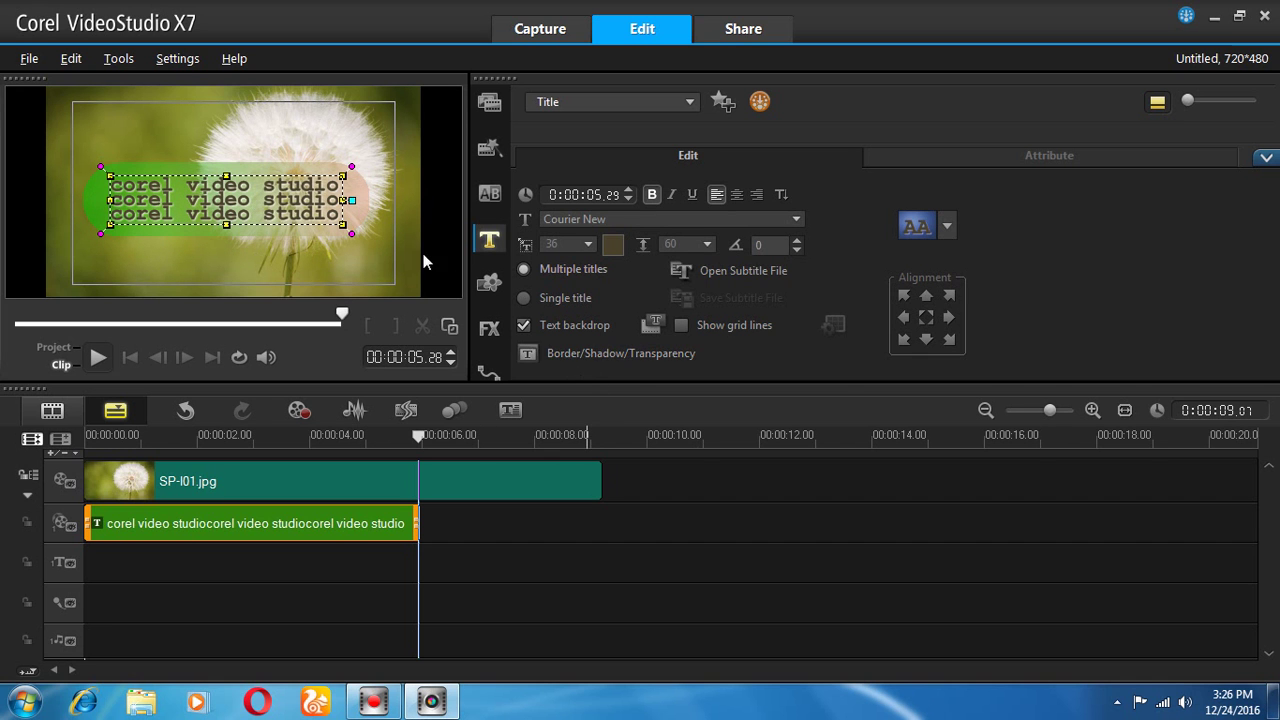
Step: Open the title's border, shadow and transparency settings and apply a white glow shadow
{"action": "left_click", "coordinate": [578, 356]}
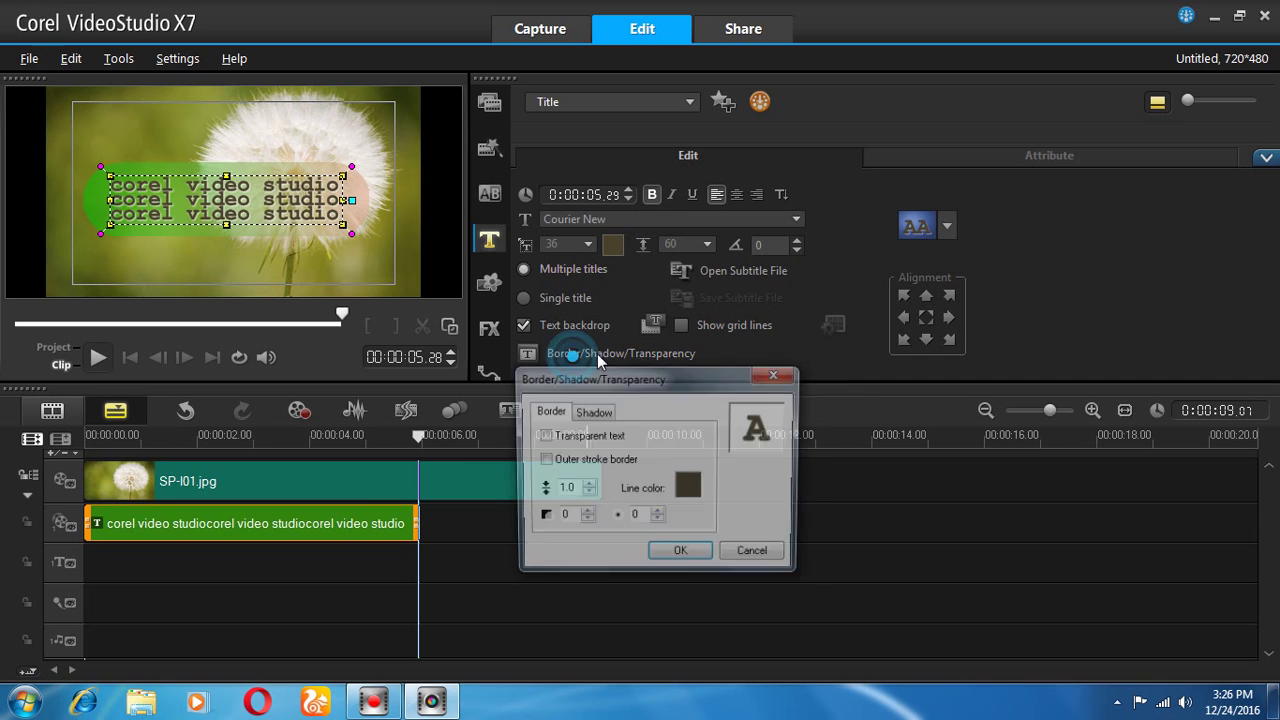
{"action": "left_click", "coordinate": [591, 411]}
{"action": "left_click", "coordinate": [585, 434]}
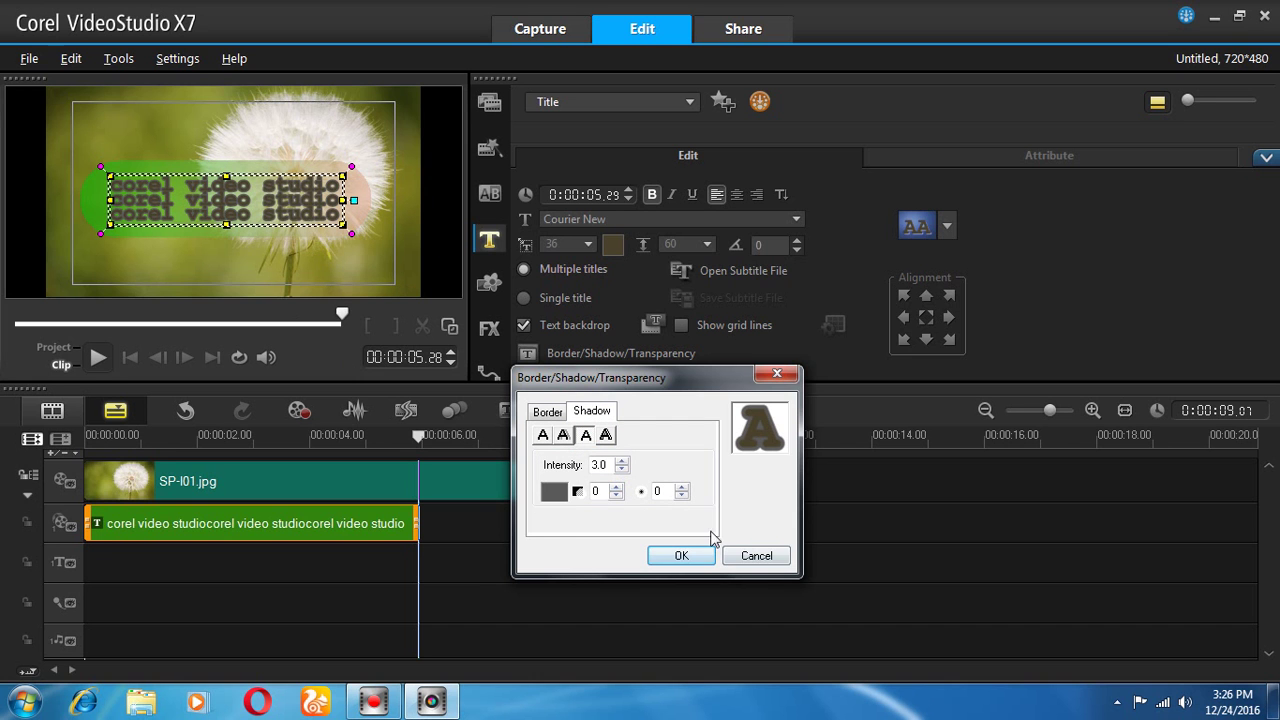
{"action": "left_click", "coordinate": [553, 491]}
{"action": "left_click", "coordinate": [662, 538]}
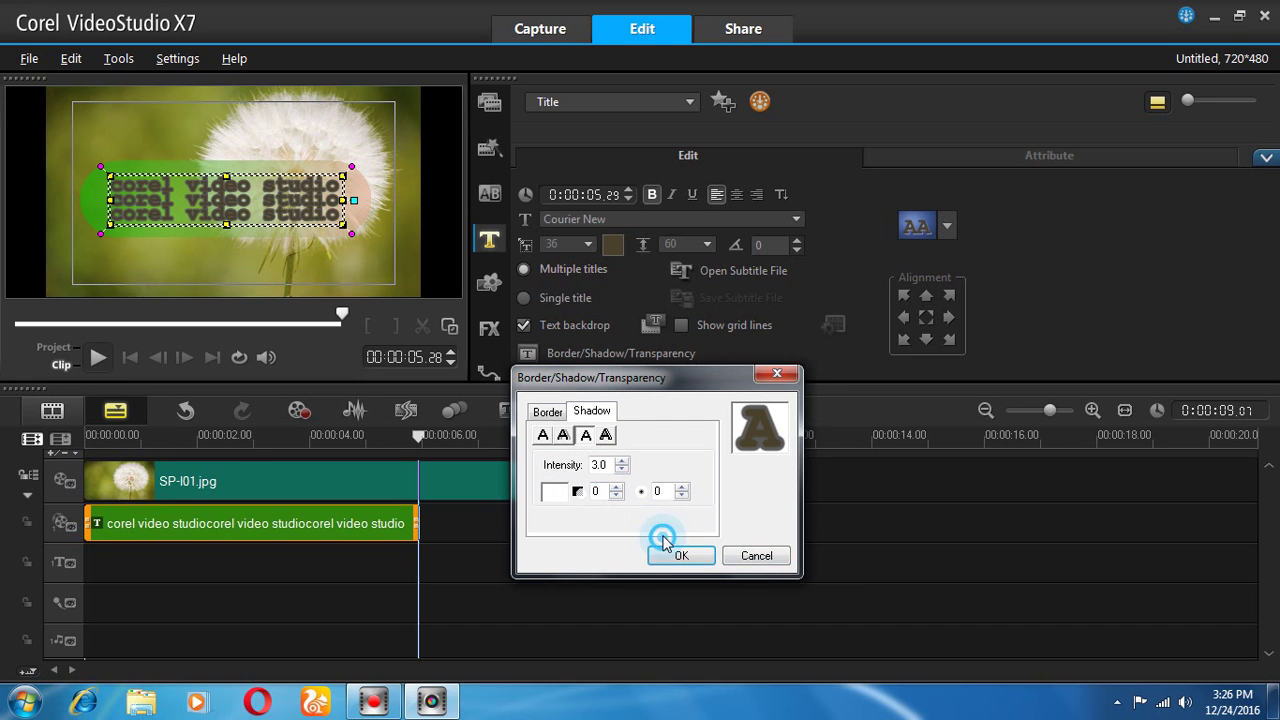
Step: Set the glow shadow's transparency to 13
{"action": "left_click", "coordinate": [615, 490]}
{"action": "left_click", "coordinate": [616, 492]}
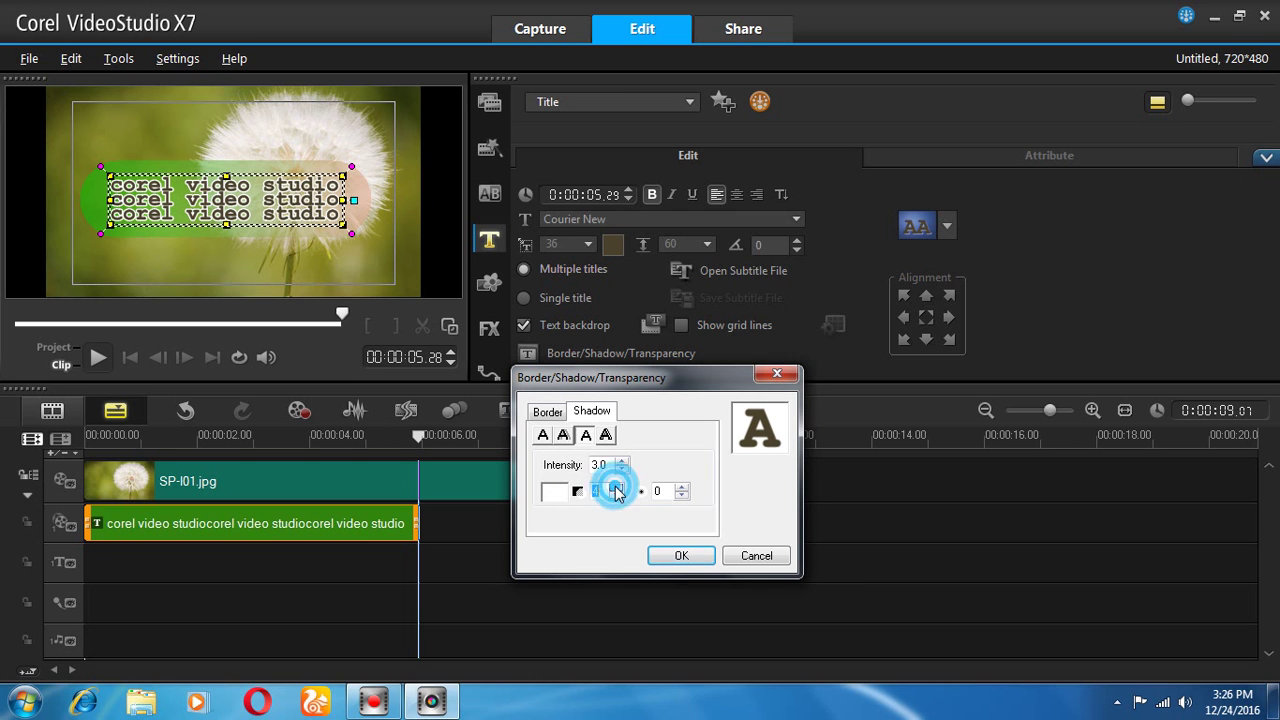
{"action": "left_click", "coordinate": [616, 490]}
{"action": "left_click", "coordinate": [616, 490]}
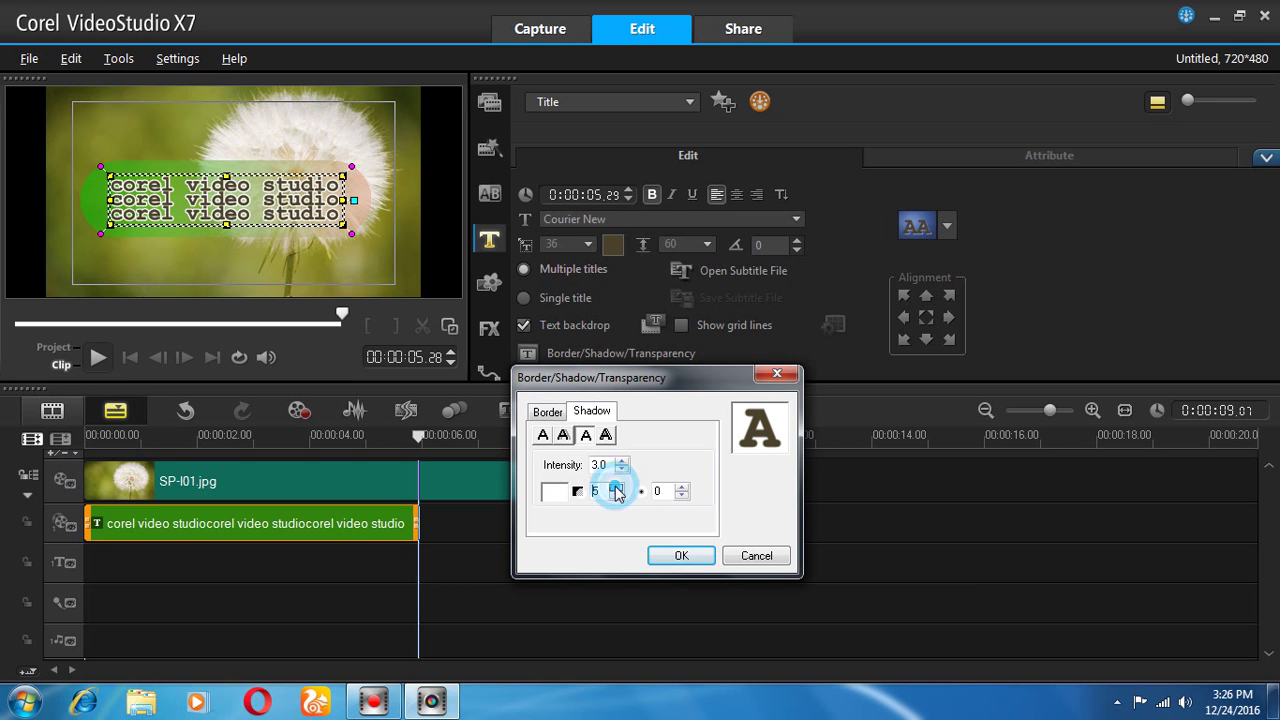
{"action": "left_click", "coordinate": [616, 490]}
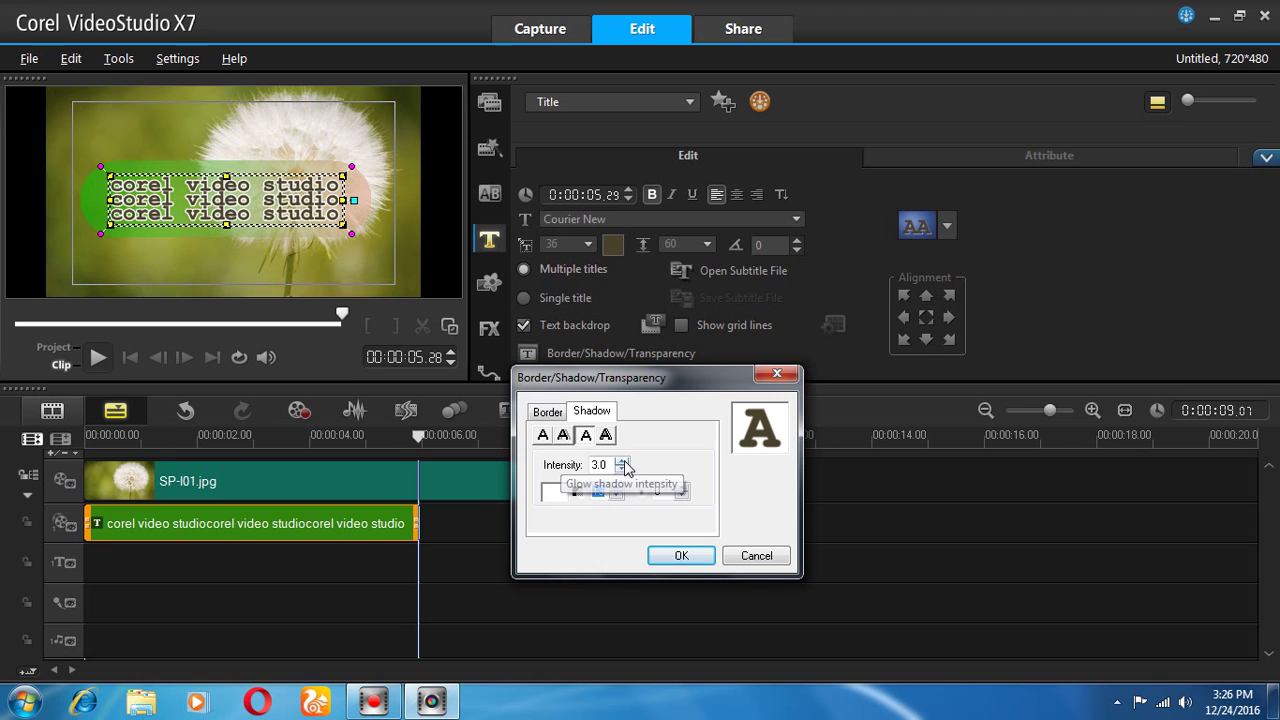
Step: Set the glow shadow's intensity to 9.0 and change its colour to magenta
{"action": "left_click", "coordinate": [621, 461]}
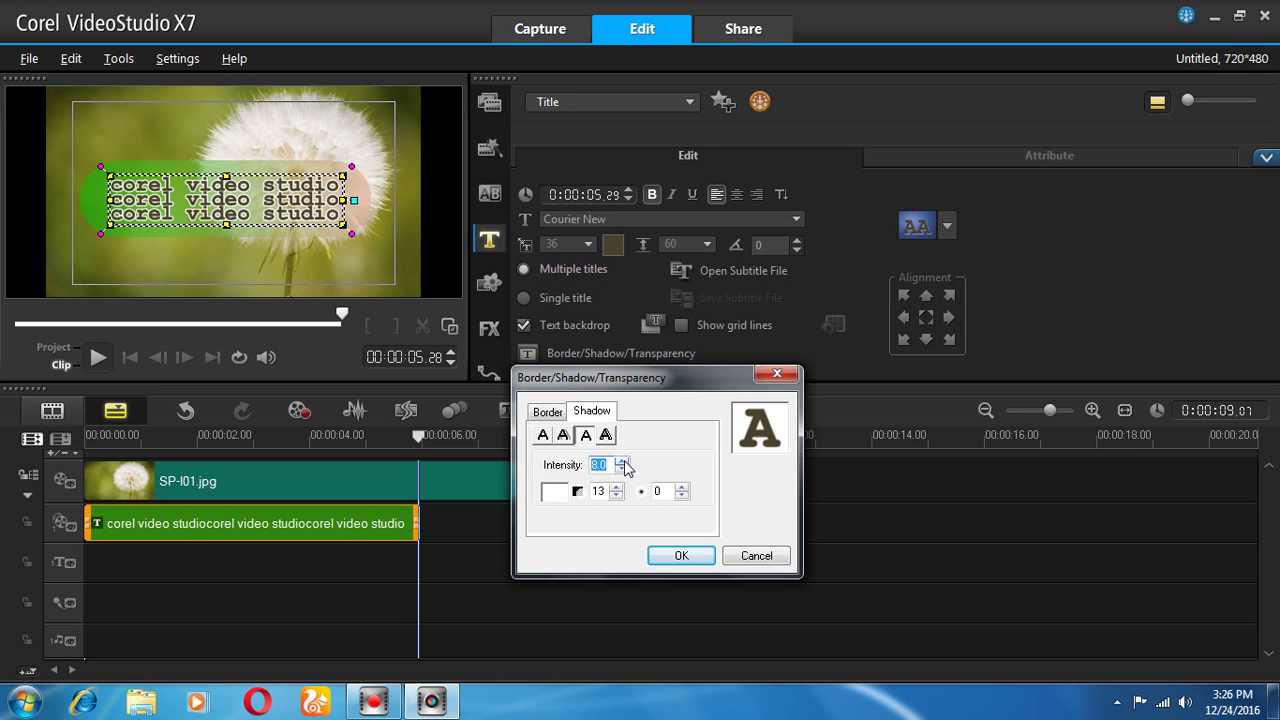
{"action": "left_click", "coordinate": [621, 461]}
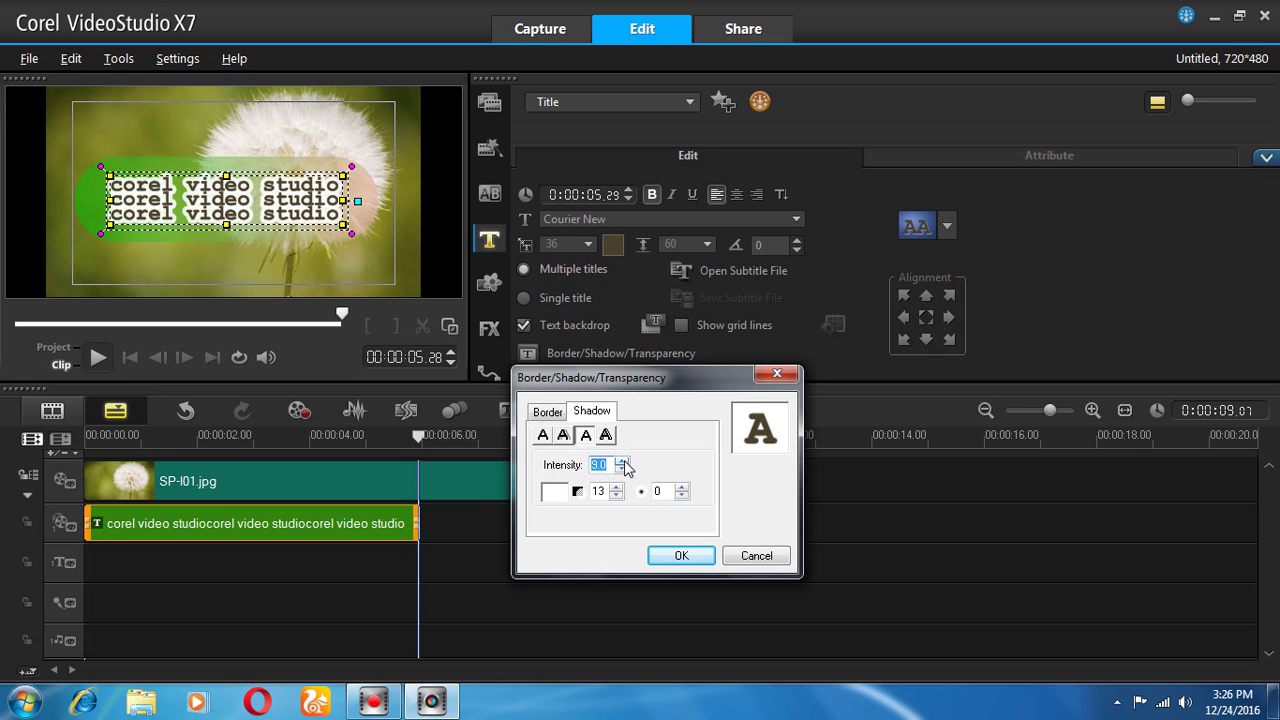
{"action": "left_click", "coordinate": [553, 488]}
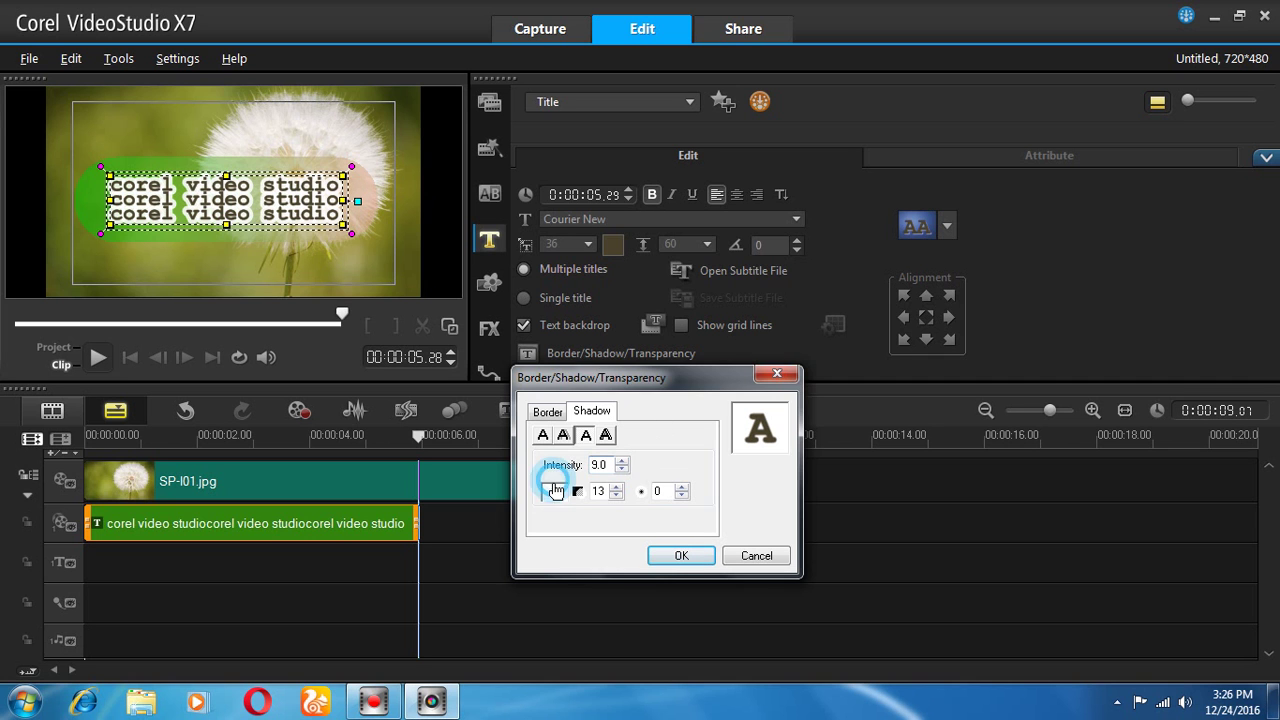
{"action": "left_click", "coordinate": [648, 567]}
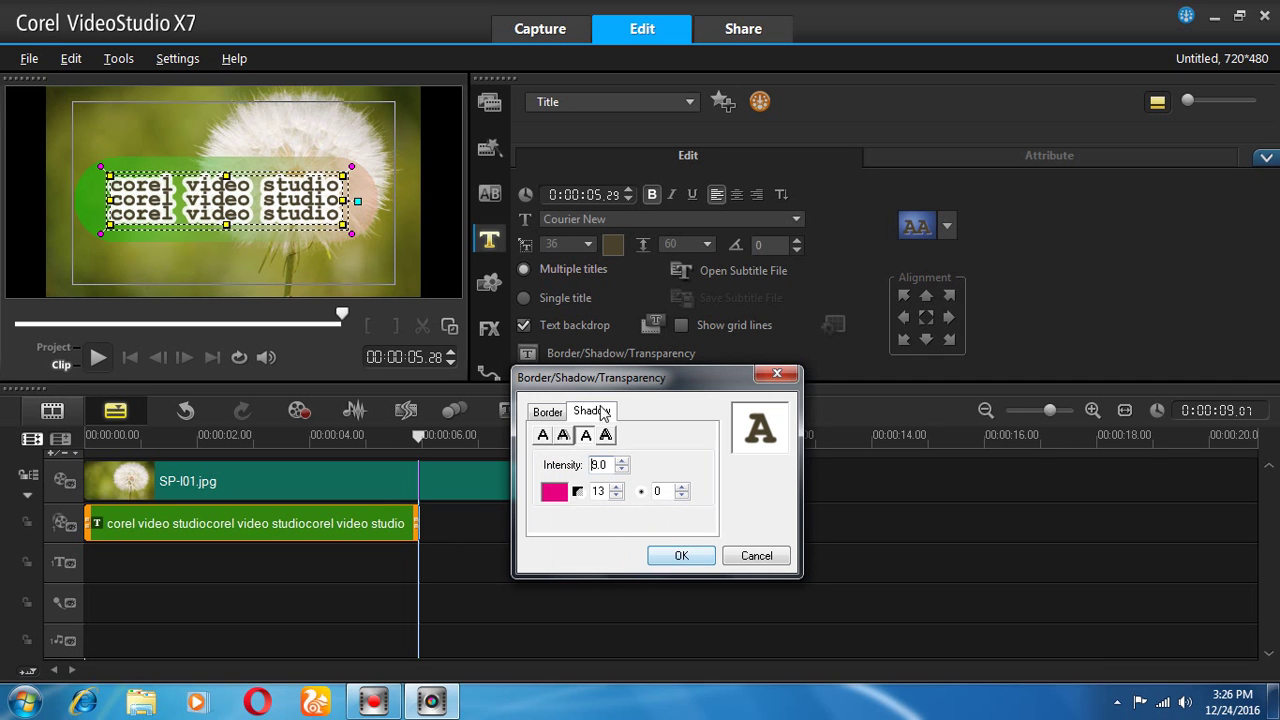
Step: Set the glow shadow's soft edge to 95 and its transparency to 46
{"action": "left_click", "coordinate": [683, 487]}
{"action": "left_click", "coordinate": [683, 487]}
{"action": "left_click", "coordinate": [683, 487]}
{"action": "left_click", "coordinate": [683, 487]}
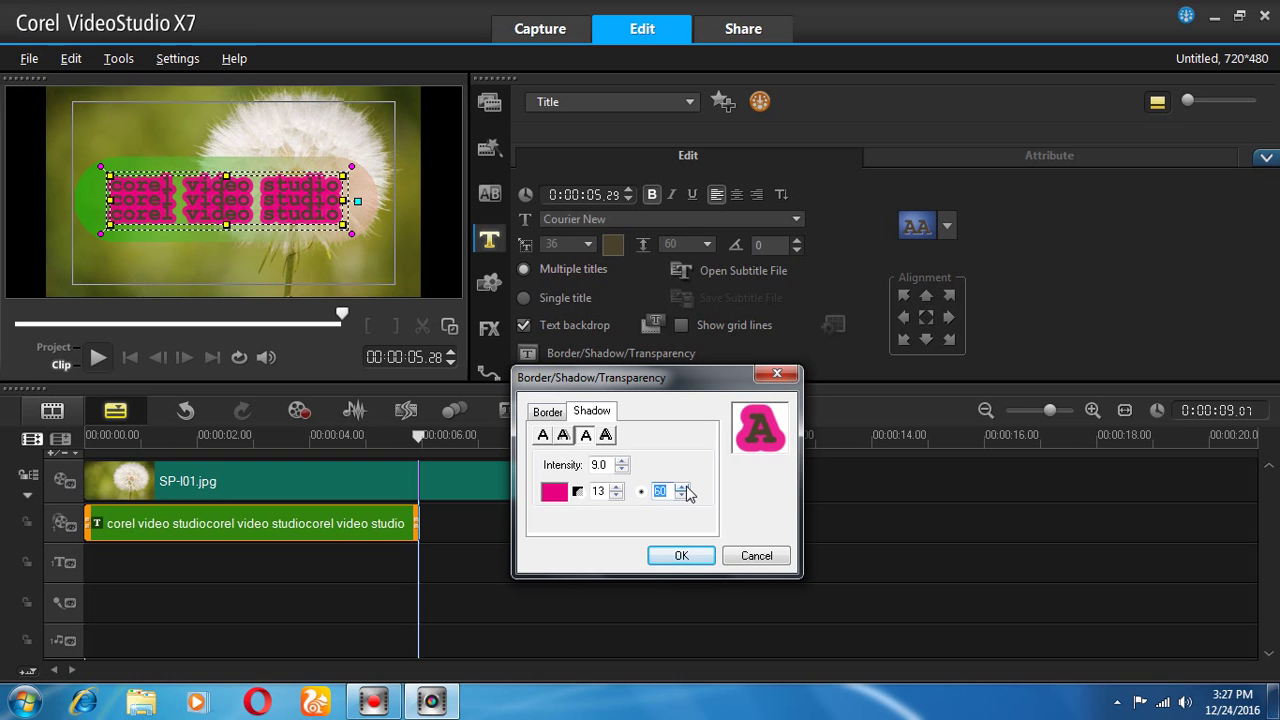
{"action": "left_click", "coordinate": [683, 487]}
{"action": "left_click", "coordinate": [683, 487]}
{"action": "left_click", "coordinate": [683, 487]}
{"action": "left_click", "coordinate": [683, 487]}
{"action": "left_click", "coordinate": [683, 487]}
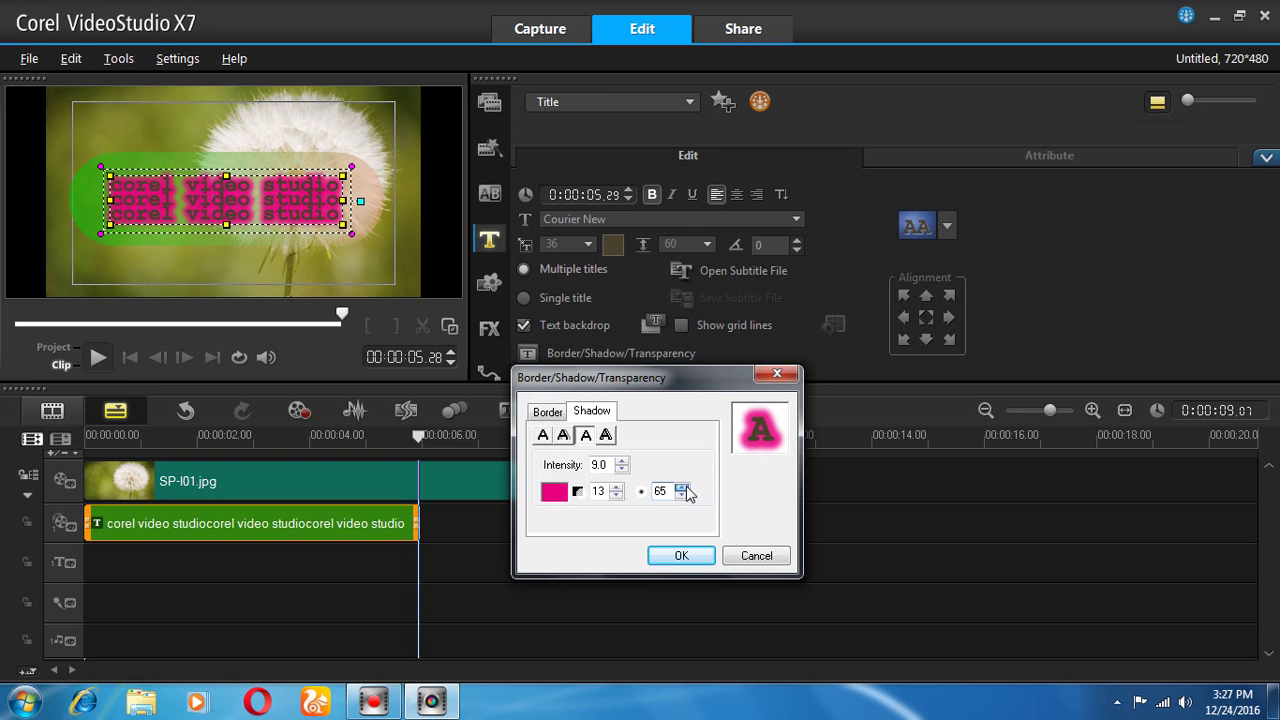
{"action": "left_click", "coordinate": [683, 489]}
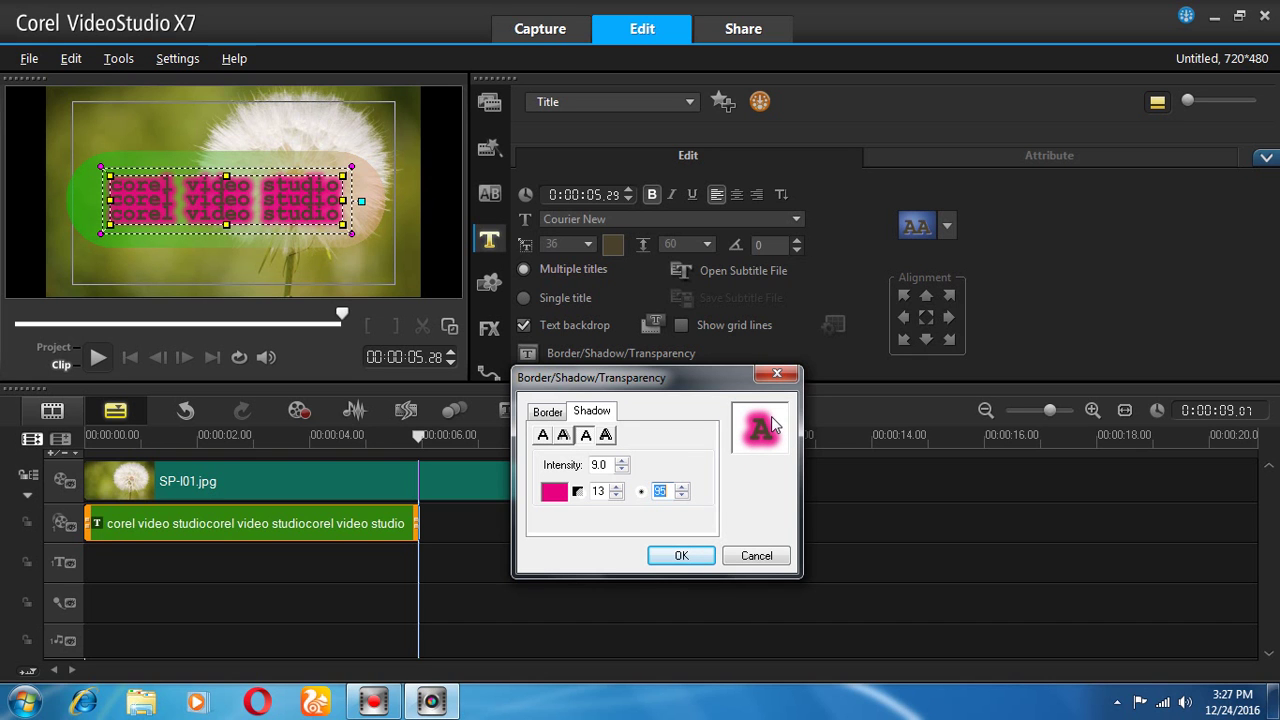
{"action": "left_click", "coordinate": [618, 487]}
{"action": "left_click", "coordinate": [618, 487]}
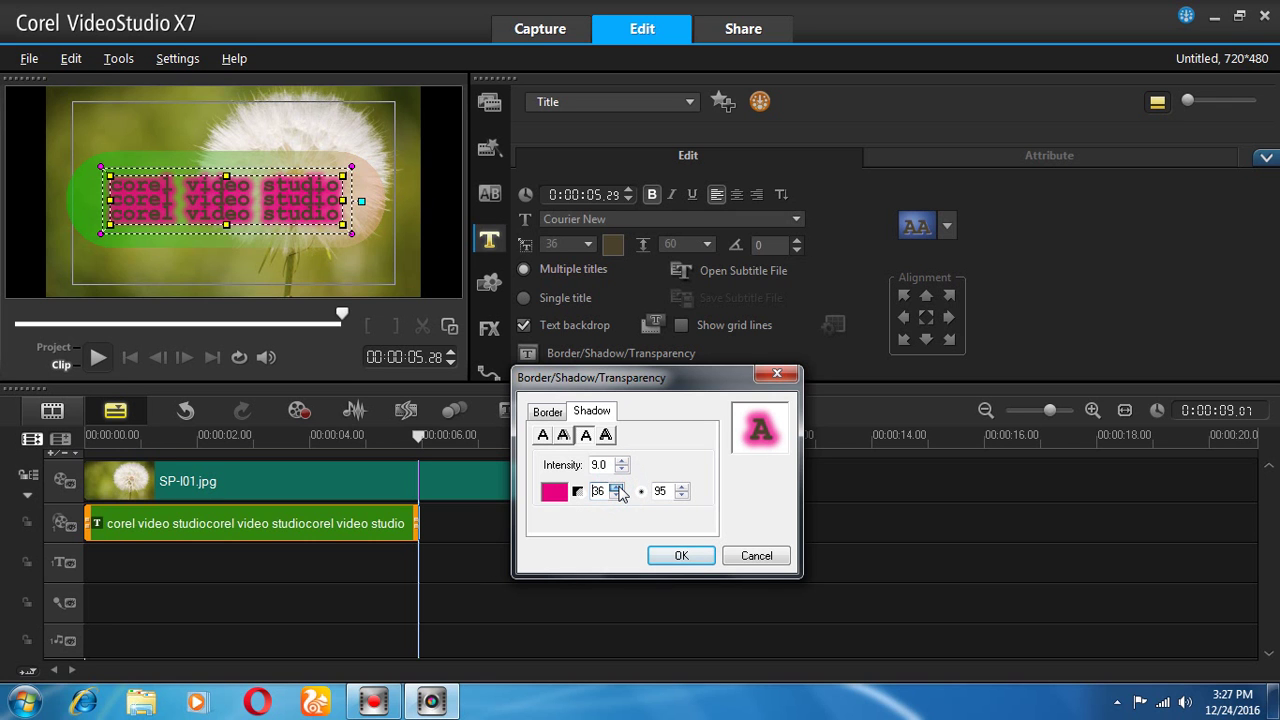
{"action": "left_click", "coordinate": [618, 487]}
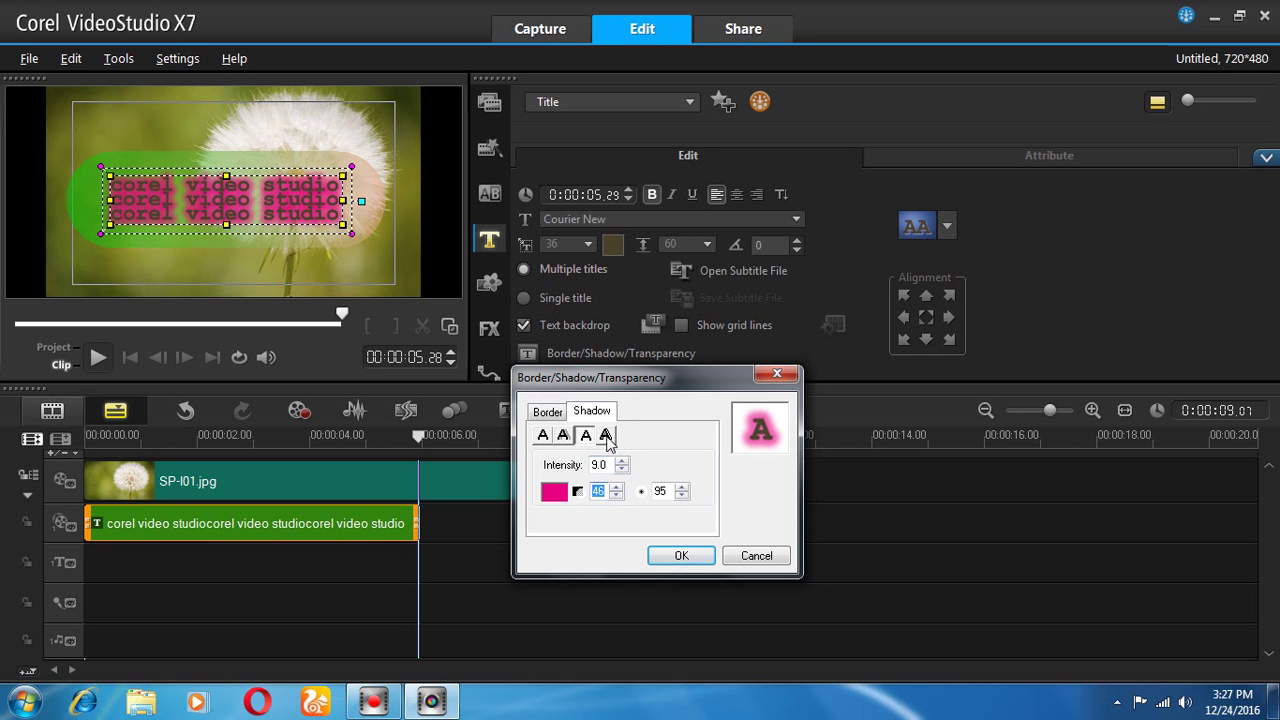
Step: Try an orange extruded shadow on the title with offsets of X 11.0 and Y 15.0
{"action": "left_click", "coordinate": [606, 435]}
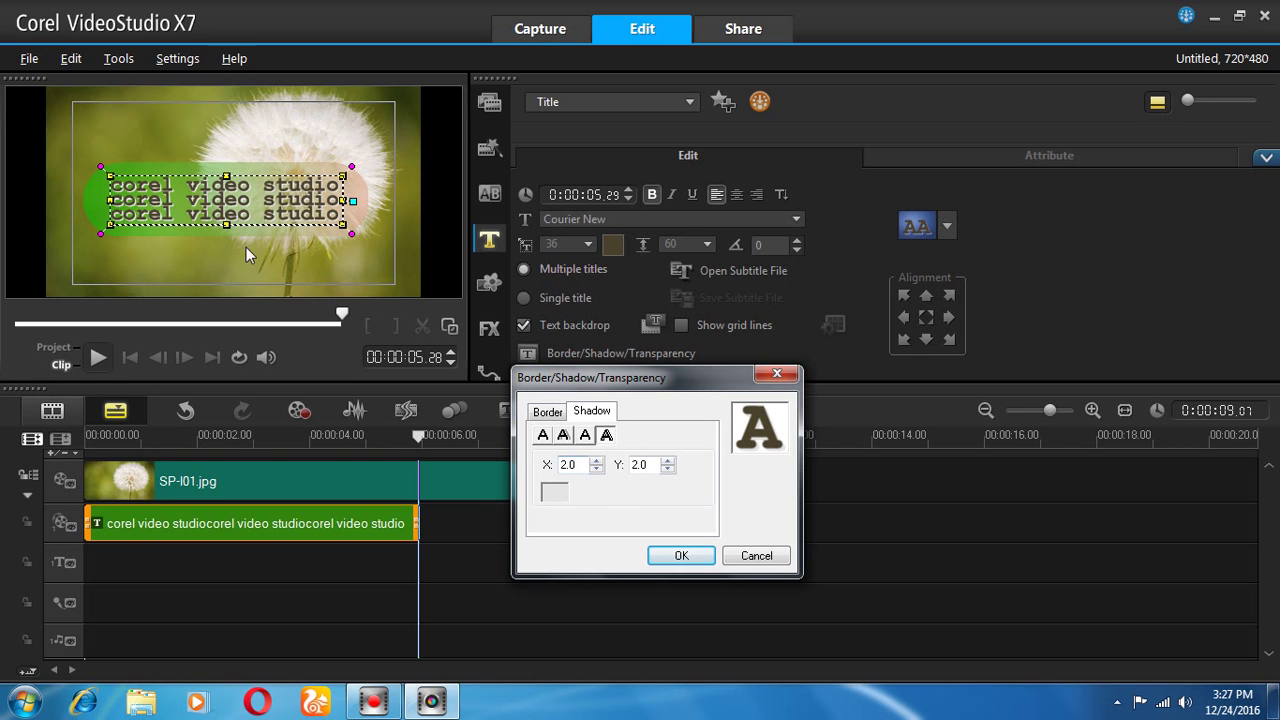
{"action": "left_click", "coordinate": [597, 461]}
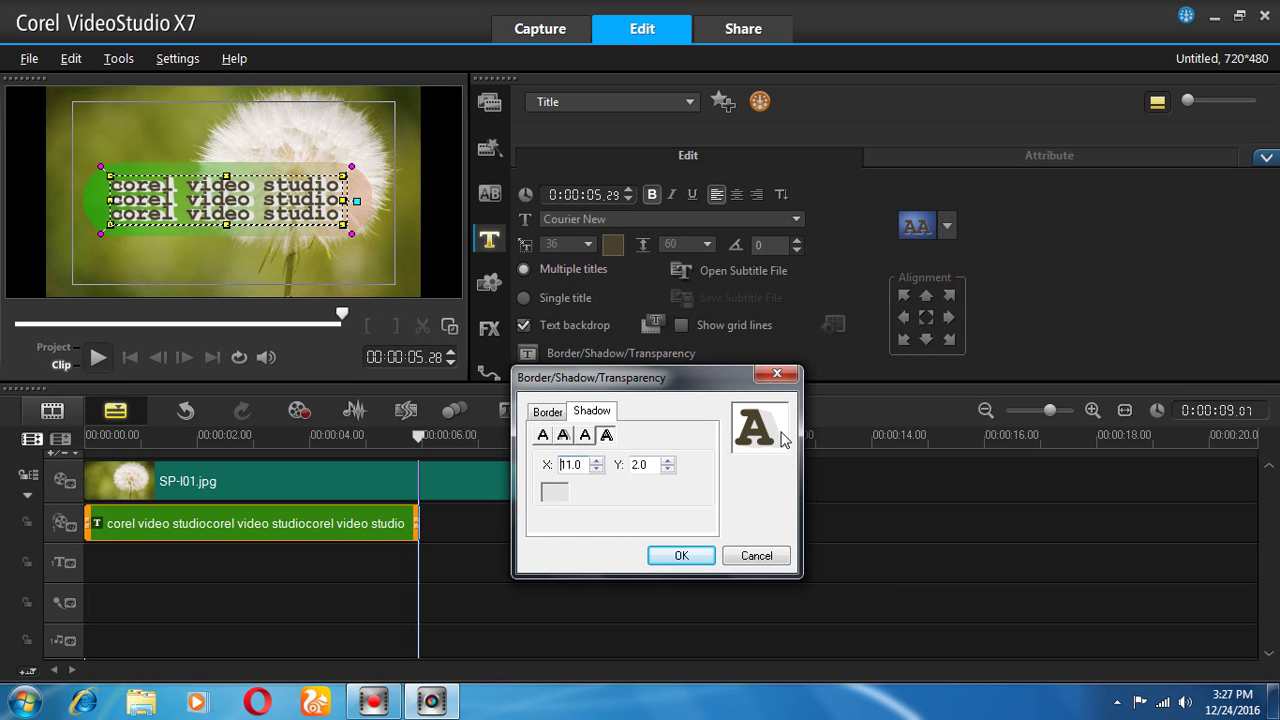
{"action": "left_click", "coordinate": [667, 461]}
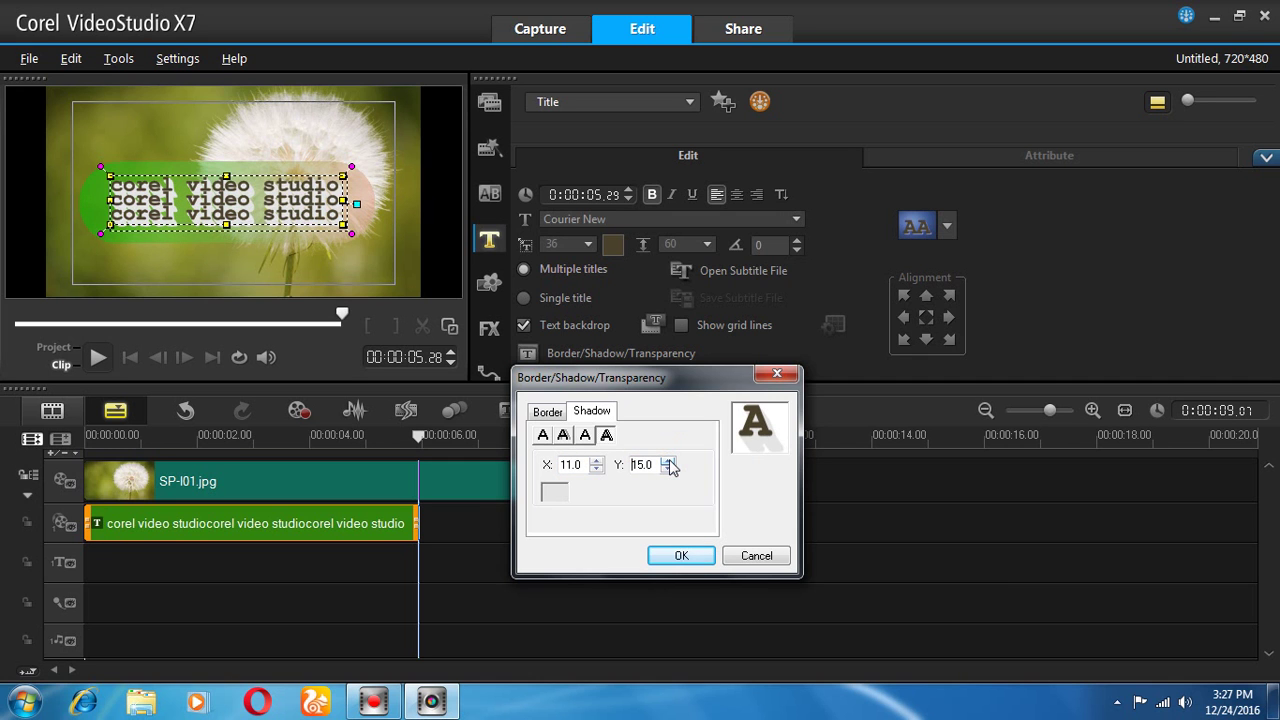
{"action": "left_click", "coordinate": [554, 494]}
{"action": "left_click", "coordinate": [647, 540]}
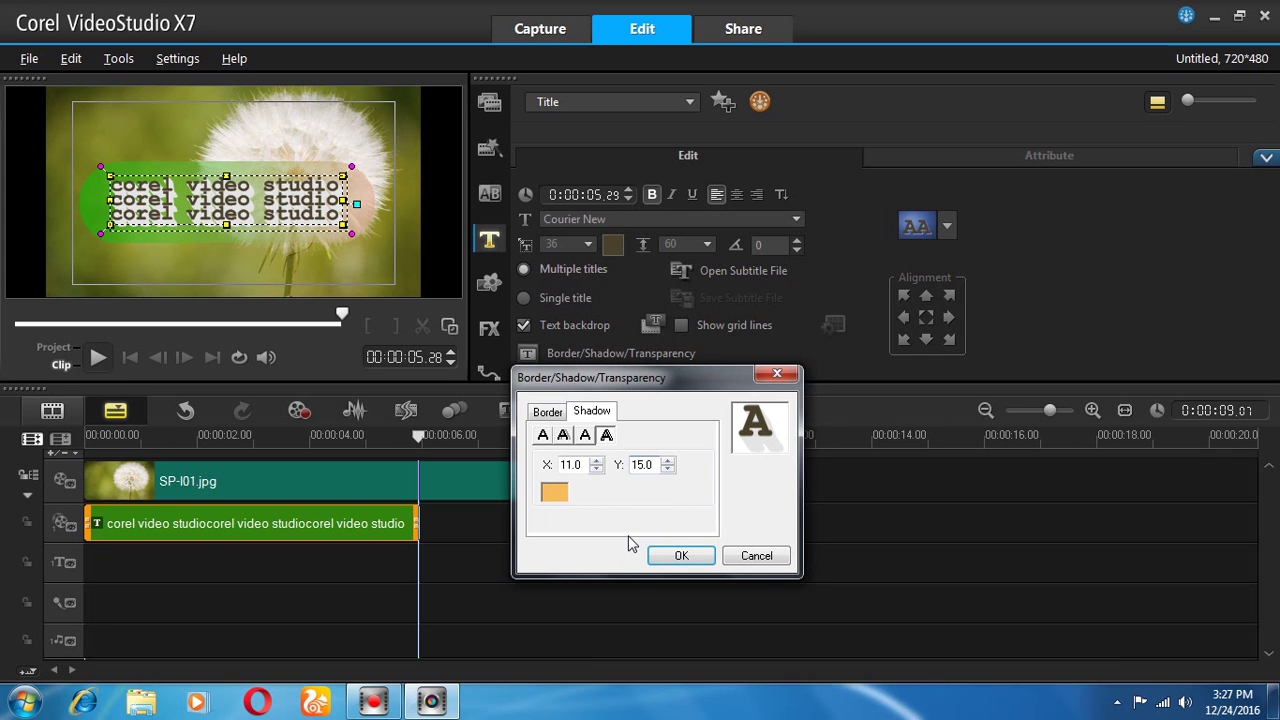
{"action": "left_click", "coordinate": [597, 470]}
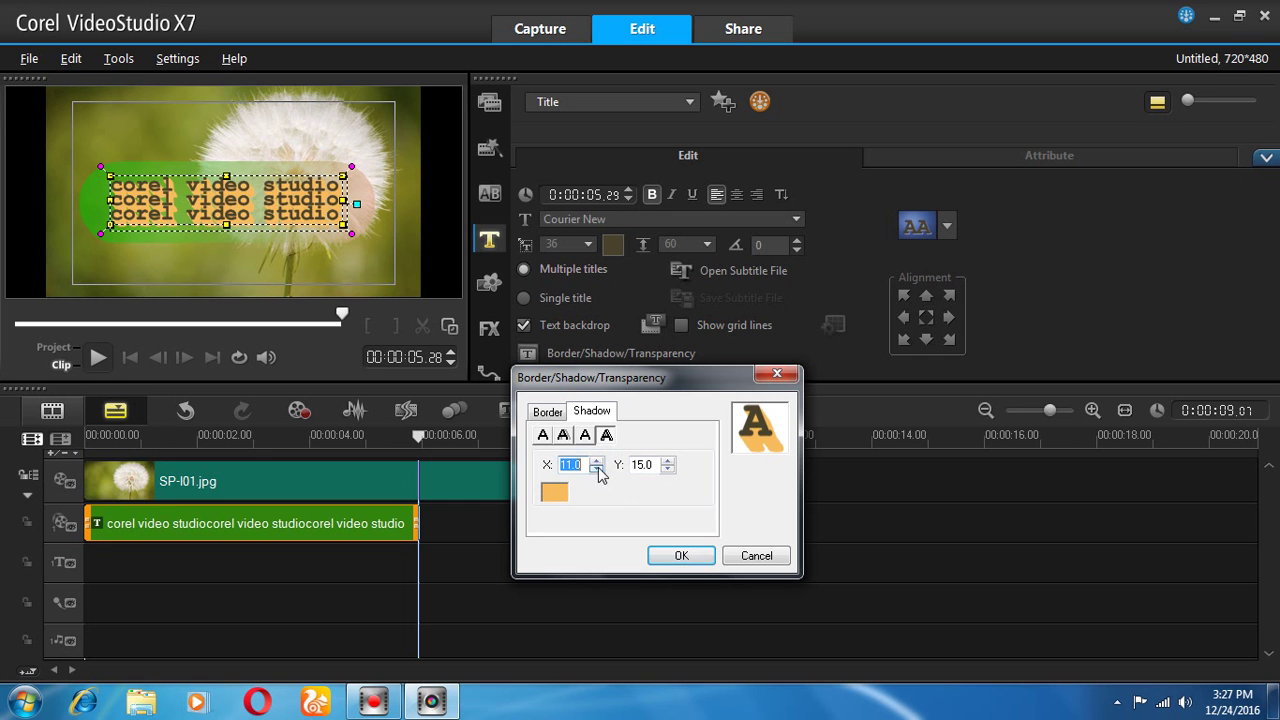
Step: Switch the title to a drop shadow, colour it light red and set its X offset to 12.8
{"action": "left_click", "coordinate": [564, 435]}
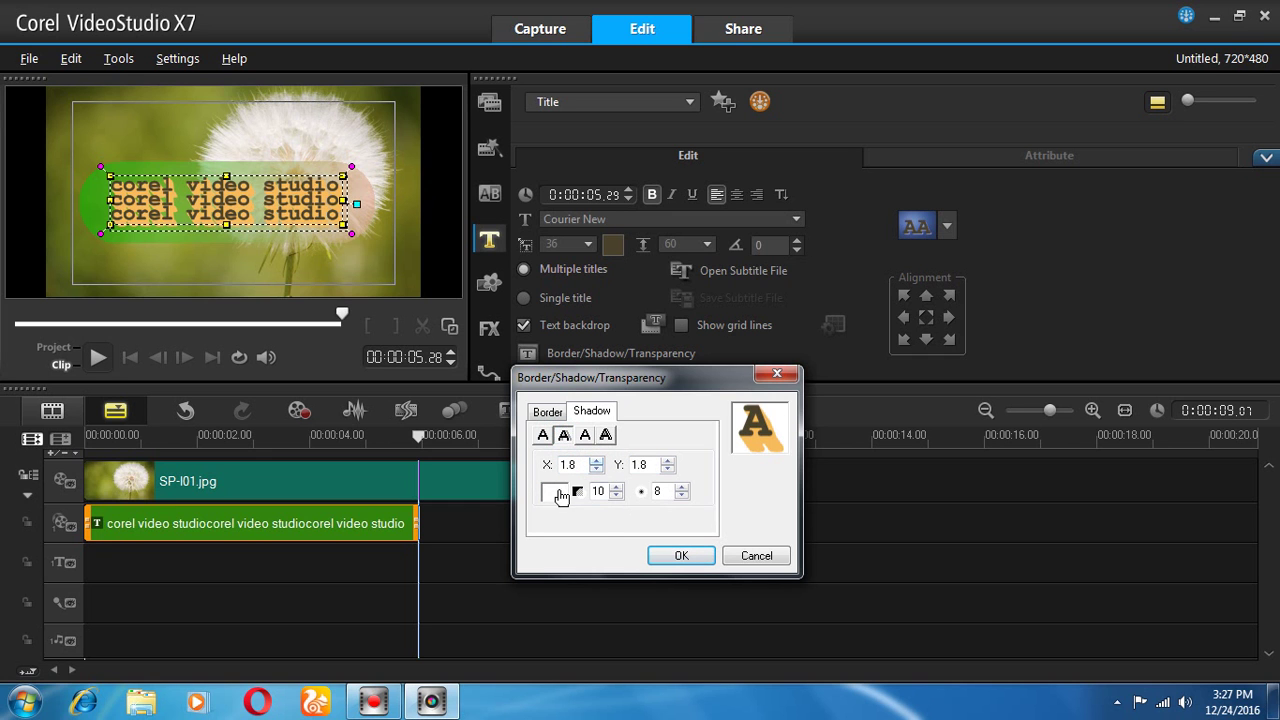
{"action": "left_click", "coordinate": [561, 497]}
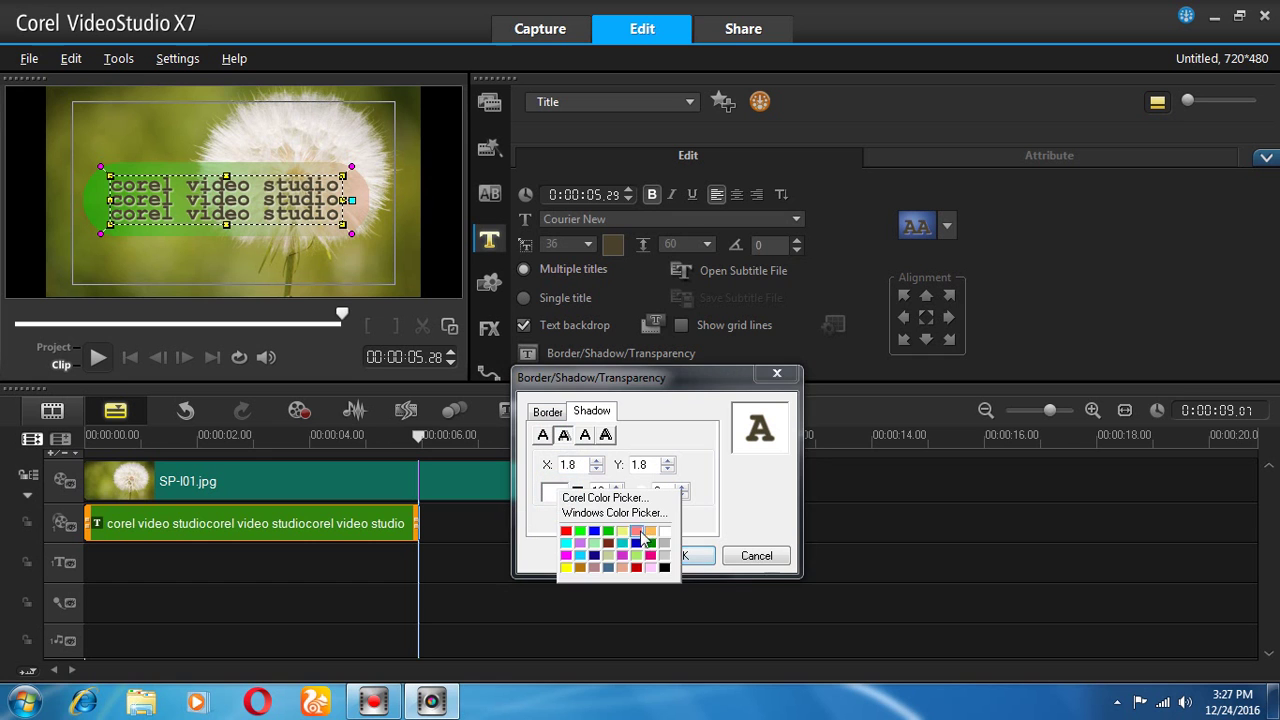
{"action": "left_click", "coordinate": [640, 530]}
{"action": "double_click", "coordinate": [596, 461]}
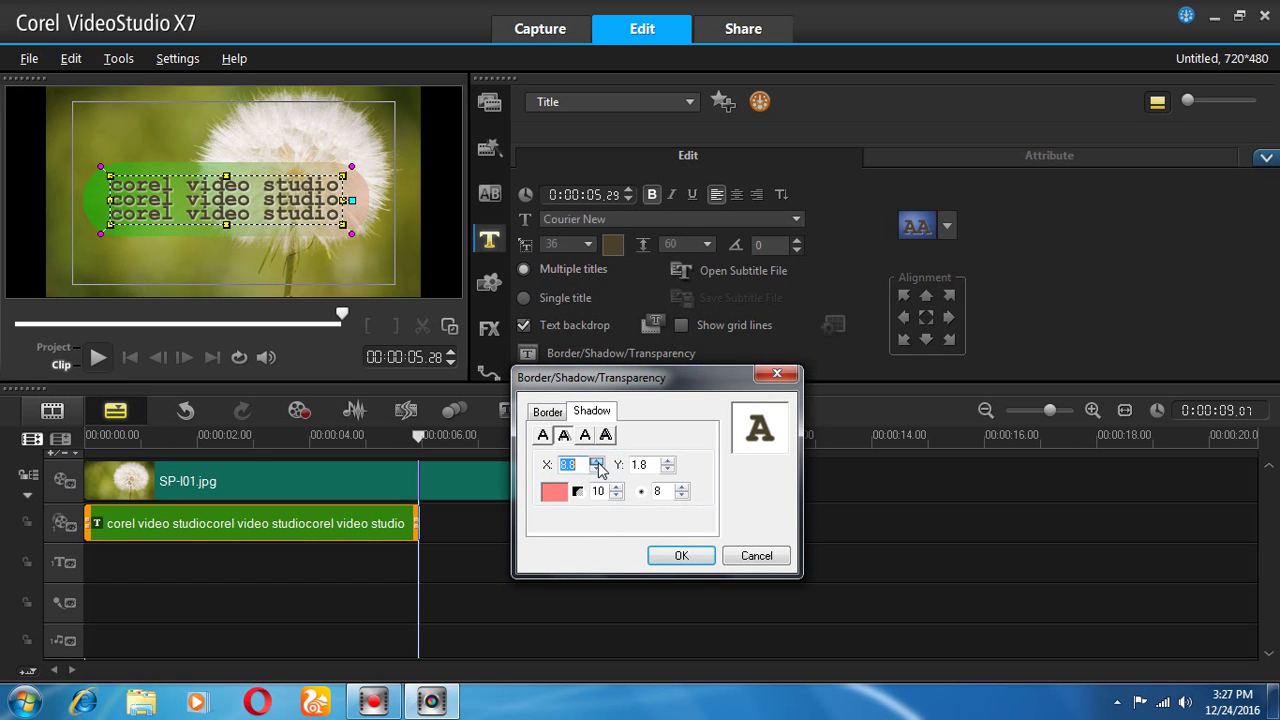
{"action": "left_click", "coordinate": [596, 461]}
{"action": "left_click", "coordinate": [596, 461]}
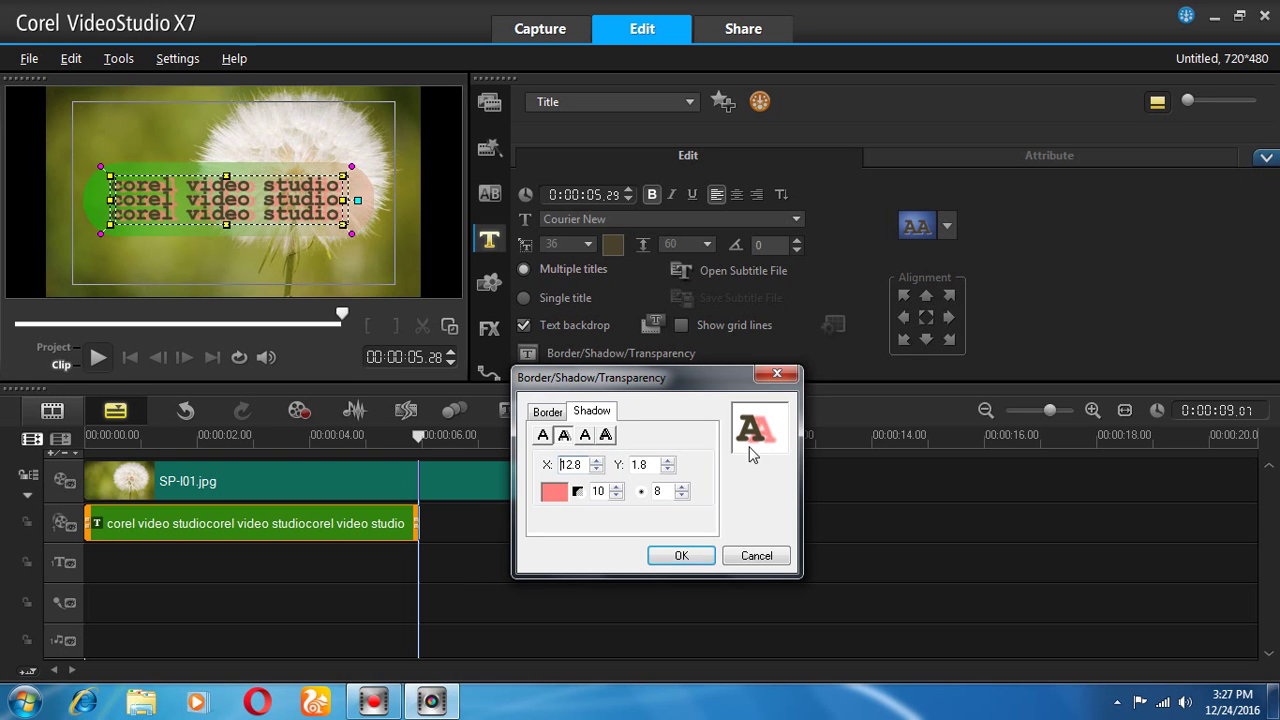
Step: Set the drop shadow's Y offset to -2.2 and its transparency to 15, and apply the shadow settings
{"action": "left_click", "coordinate": [667, 461]}
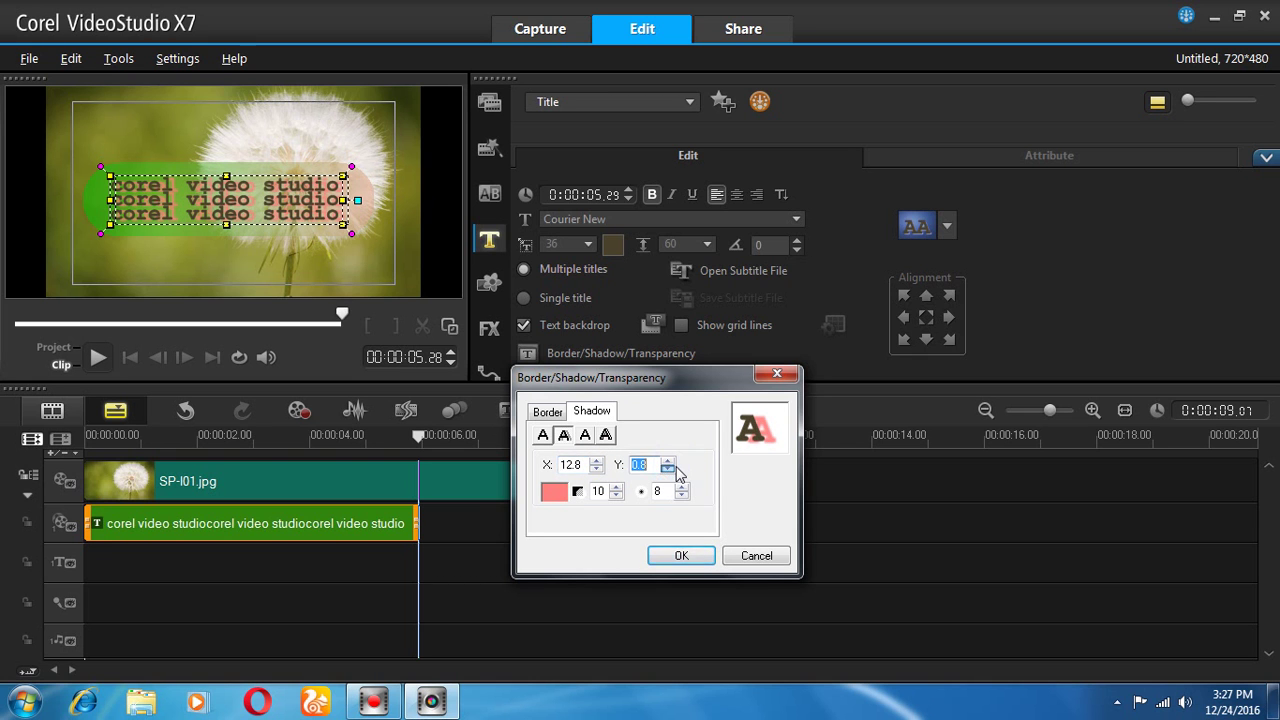
{"action": "left_click", "coordinate": [617, 488]}
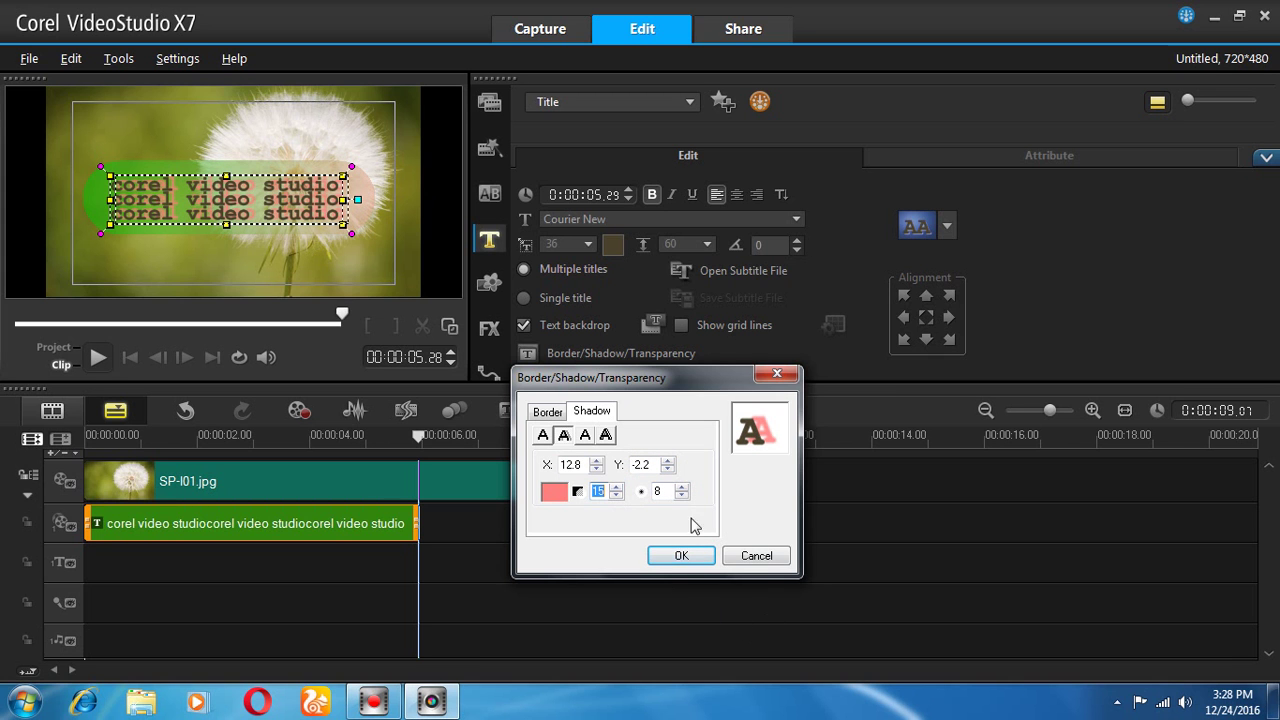
{"action": "left_click", "coordinate": [676, 557]}
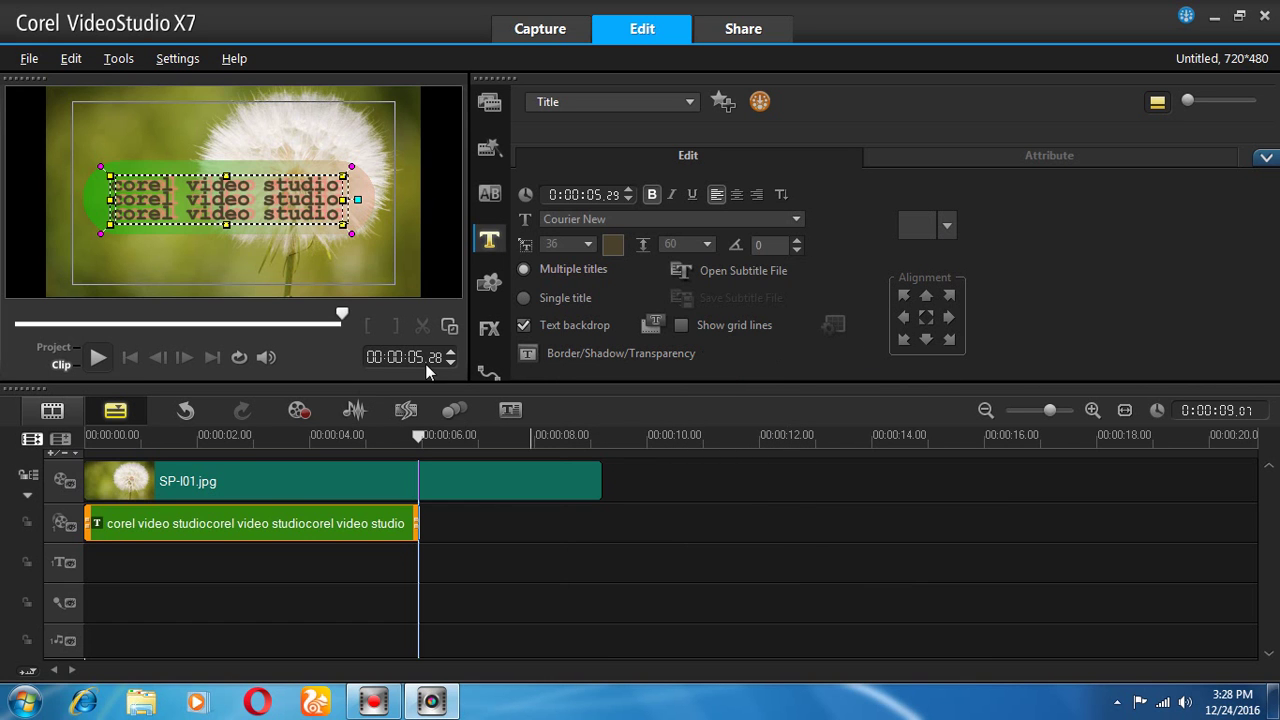
Step: Align the title to the centre left of the frame and move the playhead to 00:00:04.16
{"action": "left_click", "coordinate": [902, 318]}
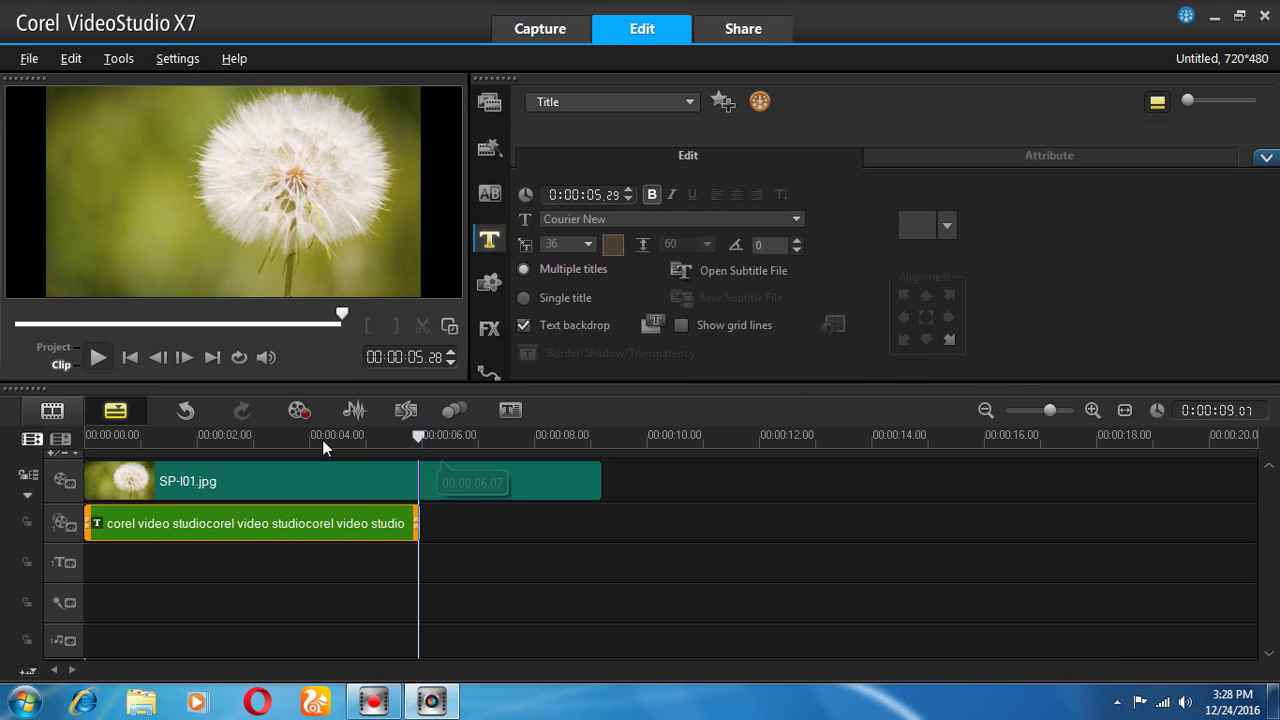
{"action": "left_click", "coordinate": [312, 440]}
{"action": "left_click", "coordinate": [366, 510]}
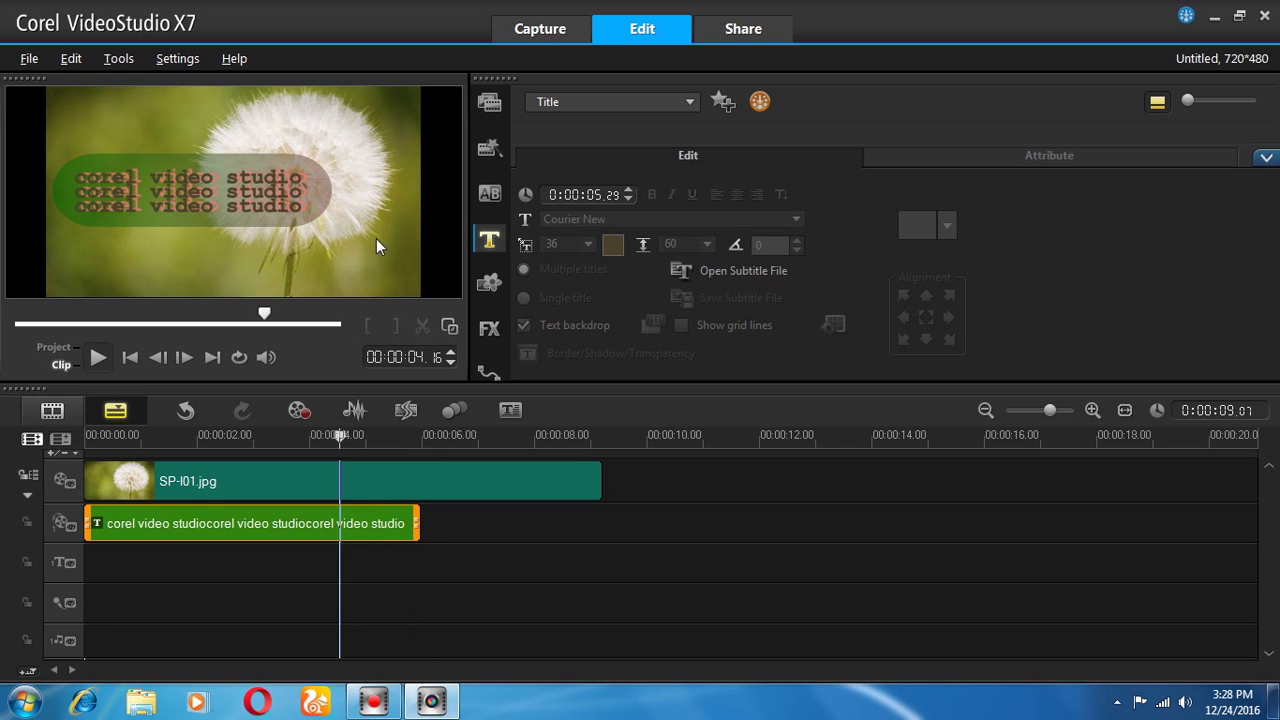
Step: Try moving the title freely over the photo and aligning it to several preset frame positions
{"action": "left_click", "coordinate": [255, 198]}
{"action": "left_click_drag", "start_coordinate": [255, 195], "coordinate": [307, 213]}
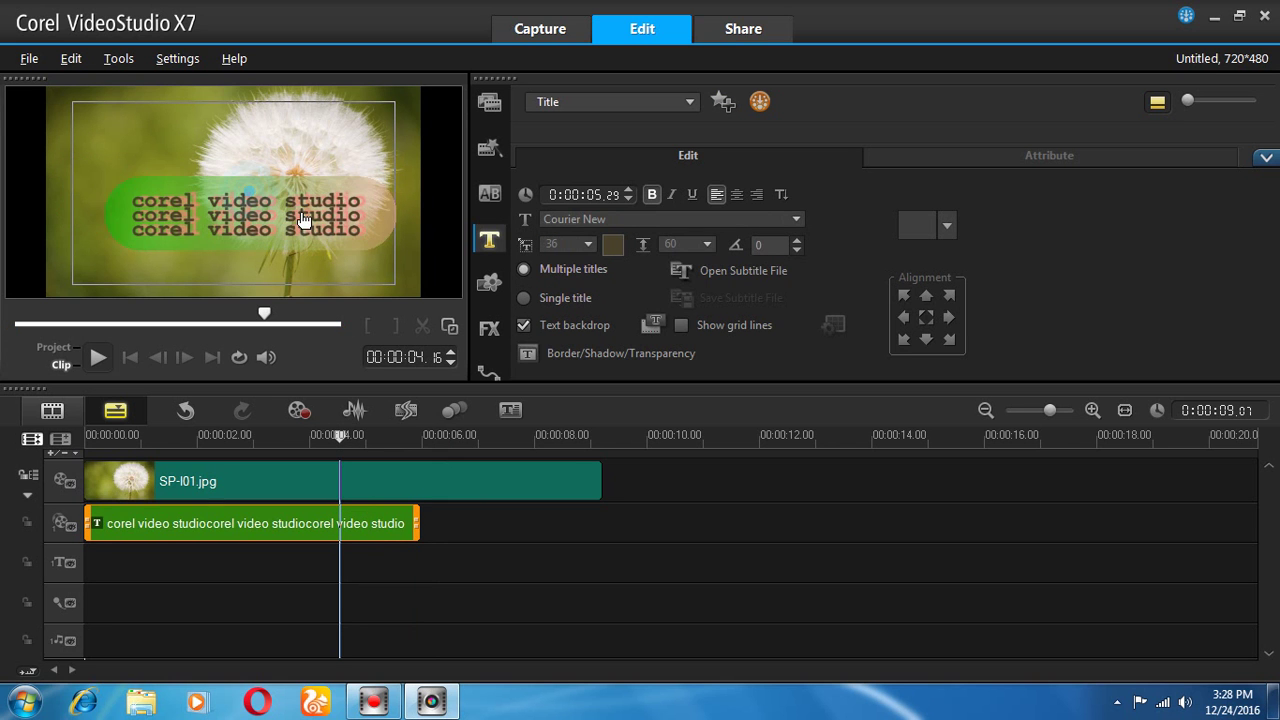
{"action": "left_click", "coordinate": [921, 338]}
{"action": "left_click", "coordinate": [902, 313]}
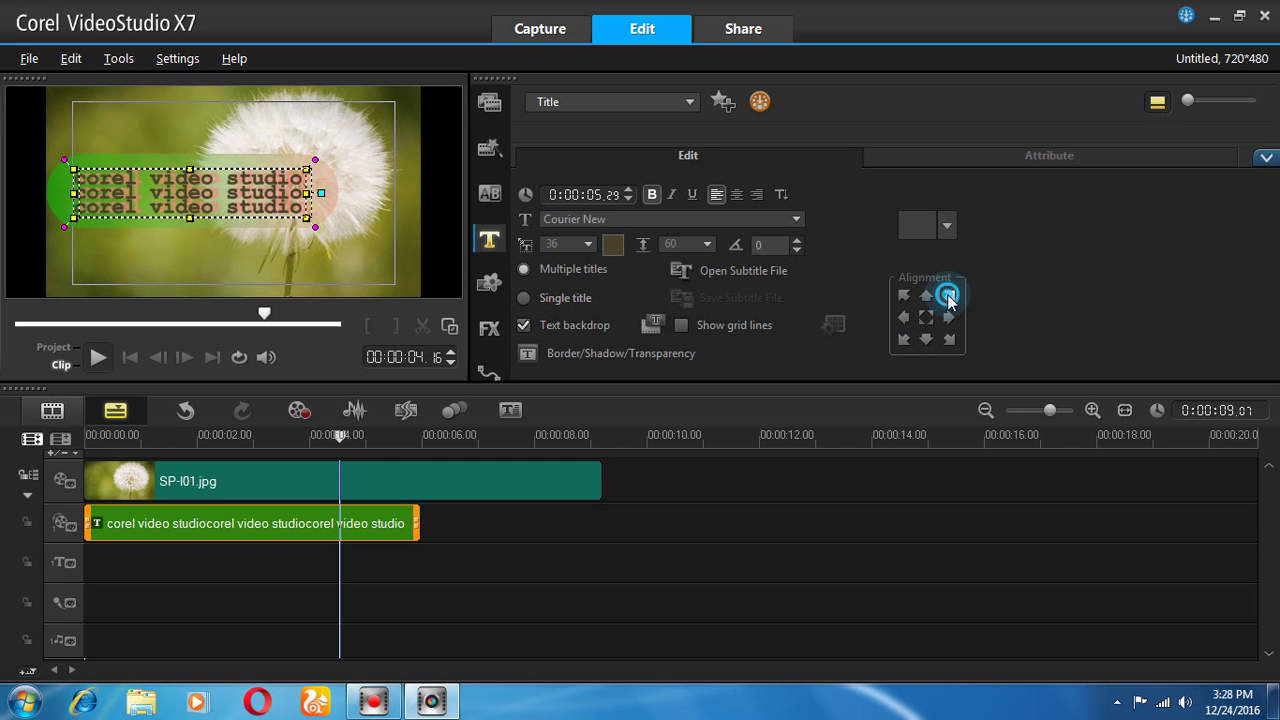
{"action": "left_click", "coordinate": [925, 296]}
{"action": "left_click", "coordinate": [903, 295]}
Step: Right-align the title text and reposition the title over the upper part of the photo
{"action": "left_click_drag", "start_coordinate": [257, 145], "coordinate": [287, 196]}
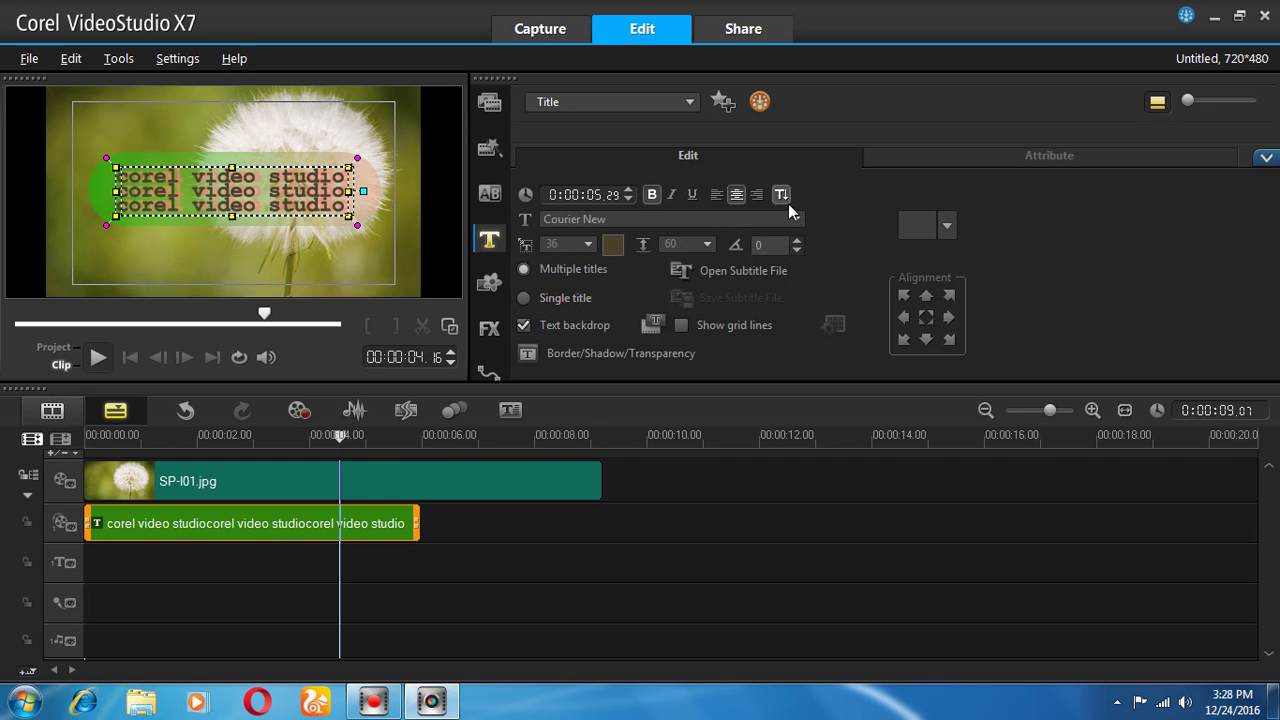
{"action": "left_click", "coordinate": [757, 194]}
{"action": "left_click_drag", "start_coordinate": [298, 198], "coordinate": [291, 156]}
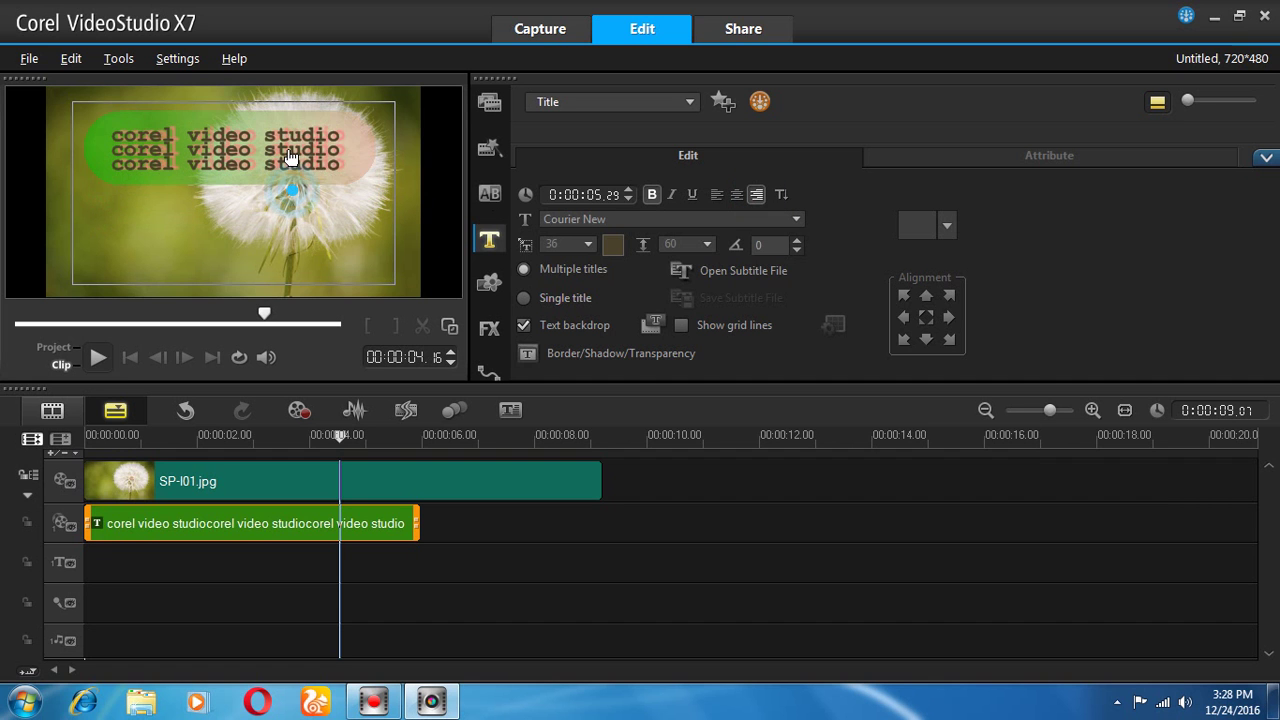
Step: Insert a new line reading "ygy" above the last line of the title text
{"action": "left_click", "coordinate": [338, 152]}
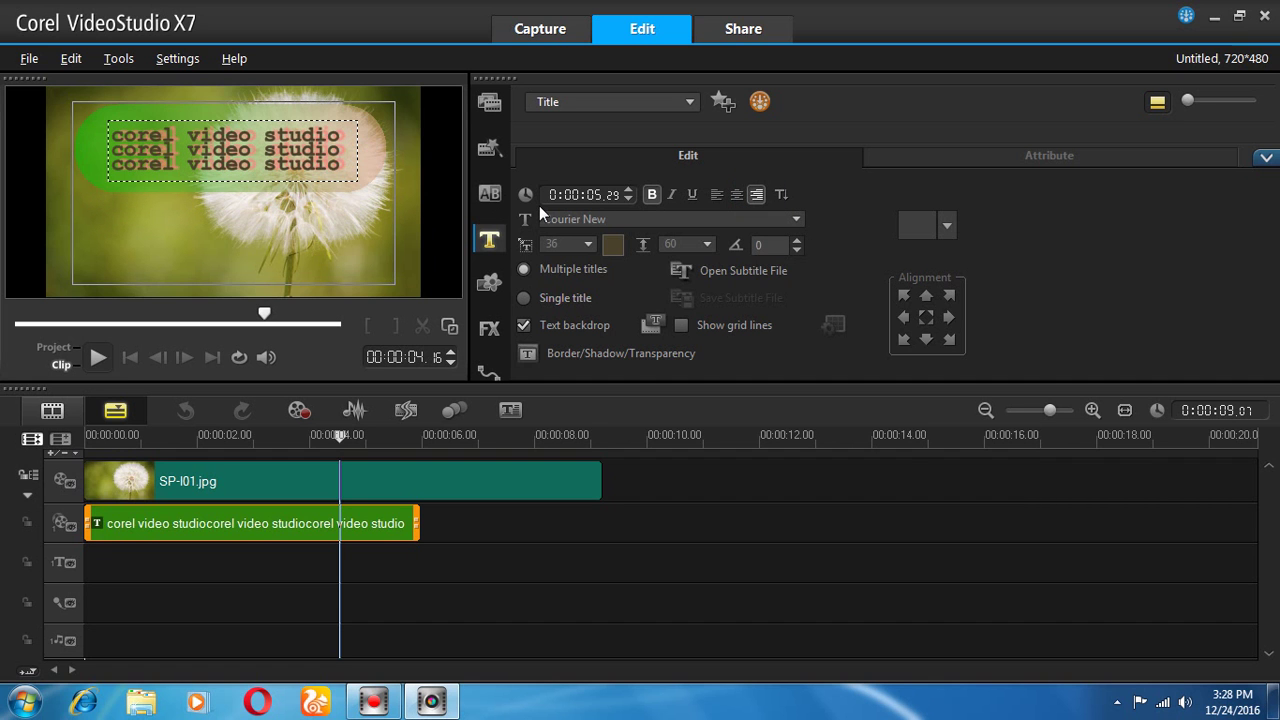
{"action": "key", "text": "Return"}
{"action": "type", "text": "ygy"}
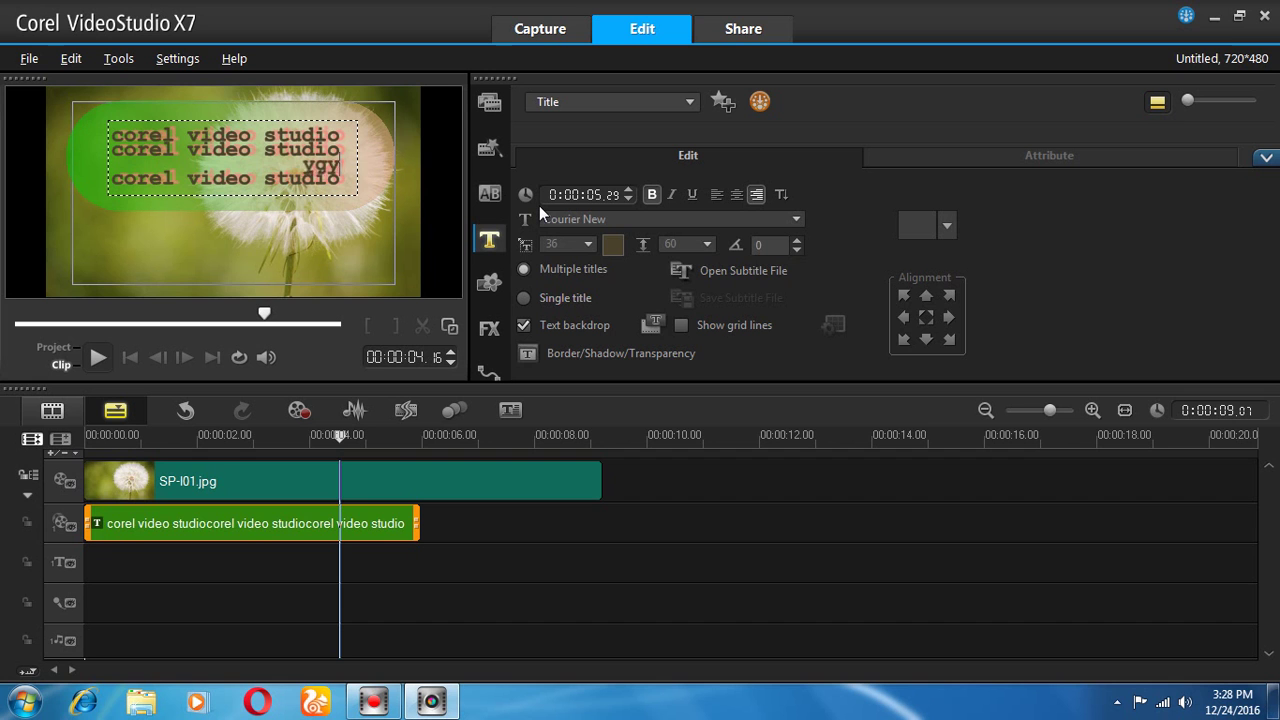
Step: Extend the "ygy" line to "ygygyghygjhgjhgjhgjhgjhgjhg" and add a last title line reading "ytguytuytuytuytuyt"
{"action": "type", "text": "gyghygjhgjhgjhgjhgjhgjhg"}
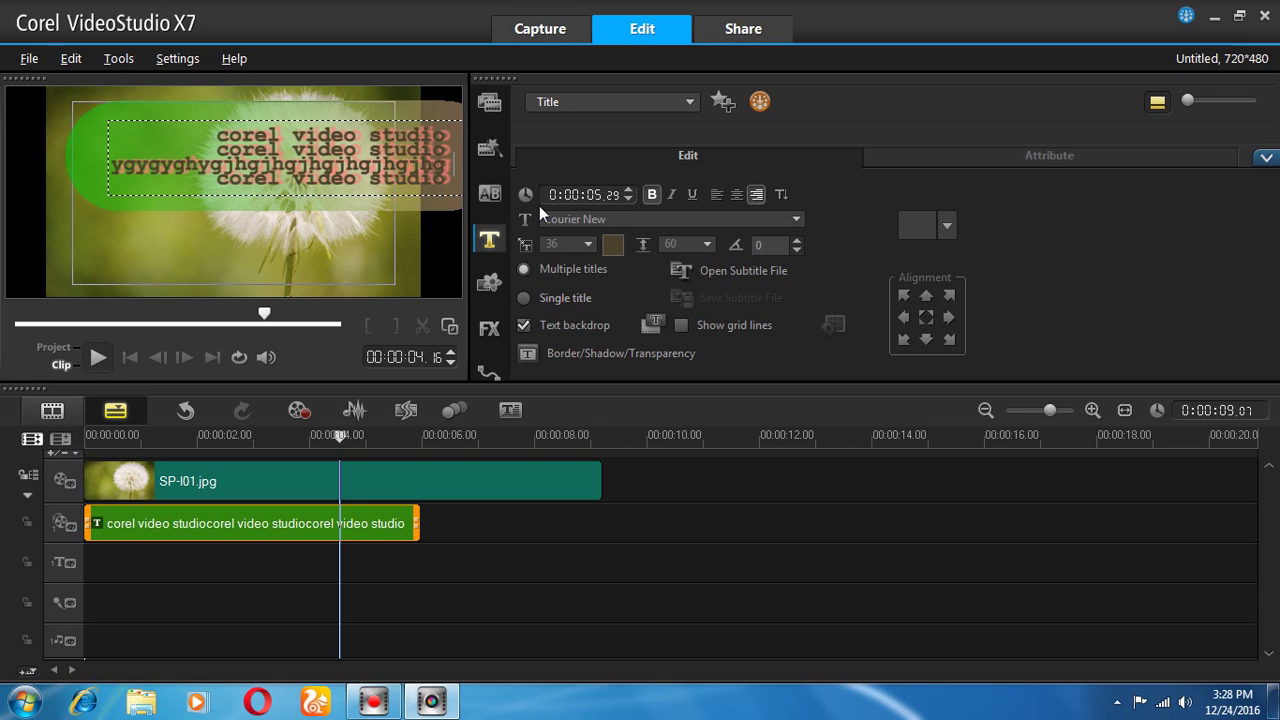
{"action": "left_click", "coordinate": [453, 177]}
{"action": "key", "text": "Return"}
{"action": "type", "text": "ytguytuytuytuytuyt"}
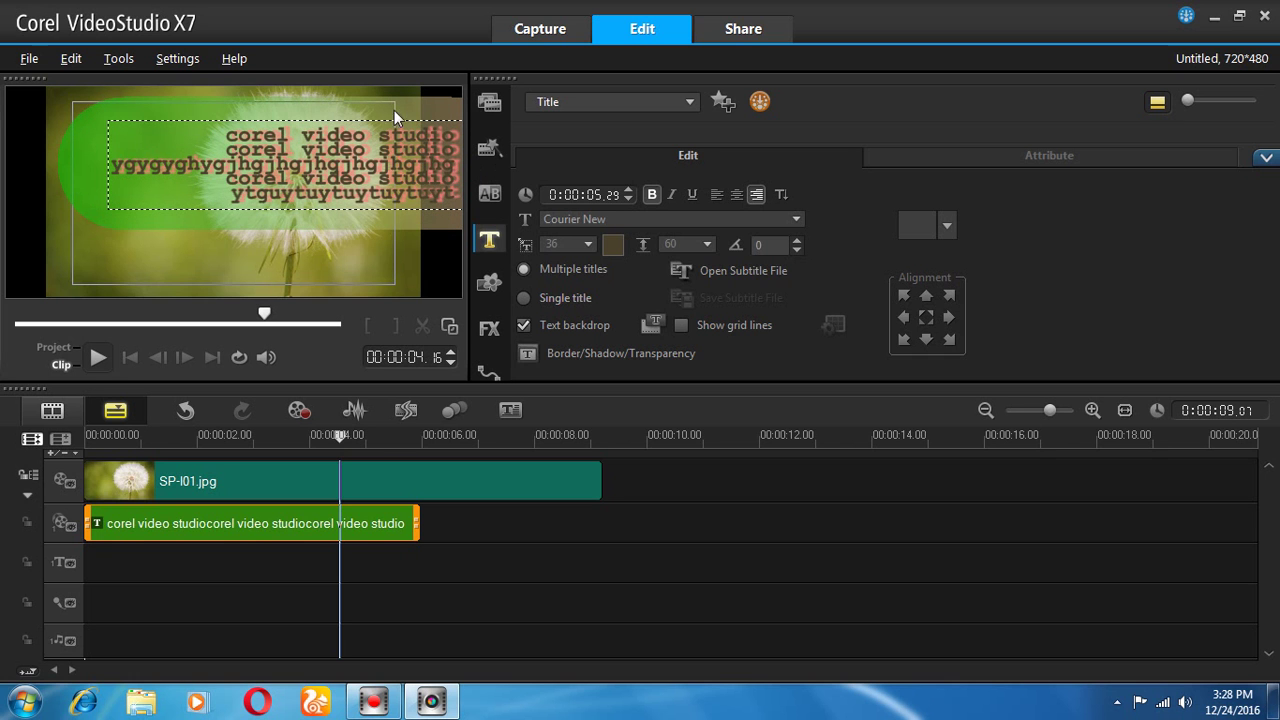
Step: Reduce the title to font size 33 and reposition it over the middle of the photo
{"action": "left_click_drag", "start_coordinate": [394, 116], "coordinate": [314, 160]}
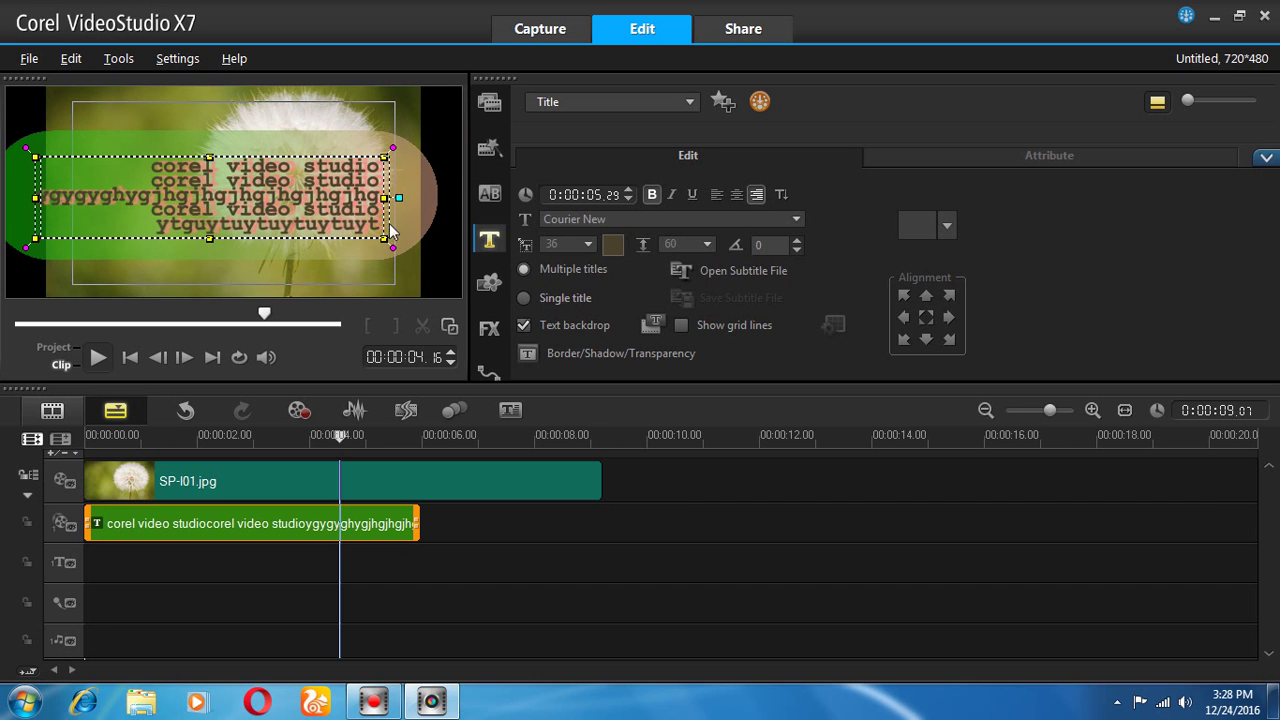
{"action": "left_click_drag", "start_coordinate": [383, 198], "coordinate": [345, 197]}
{"action": "left_click_drag", "start_coordinate": [227, 219], "coordinate": [255, 206]}
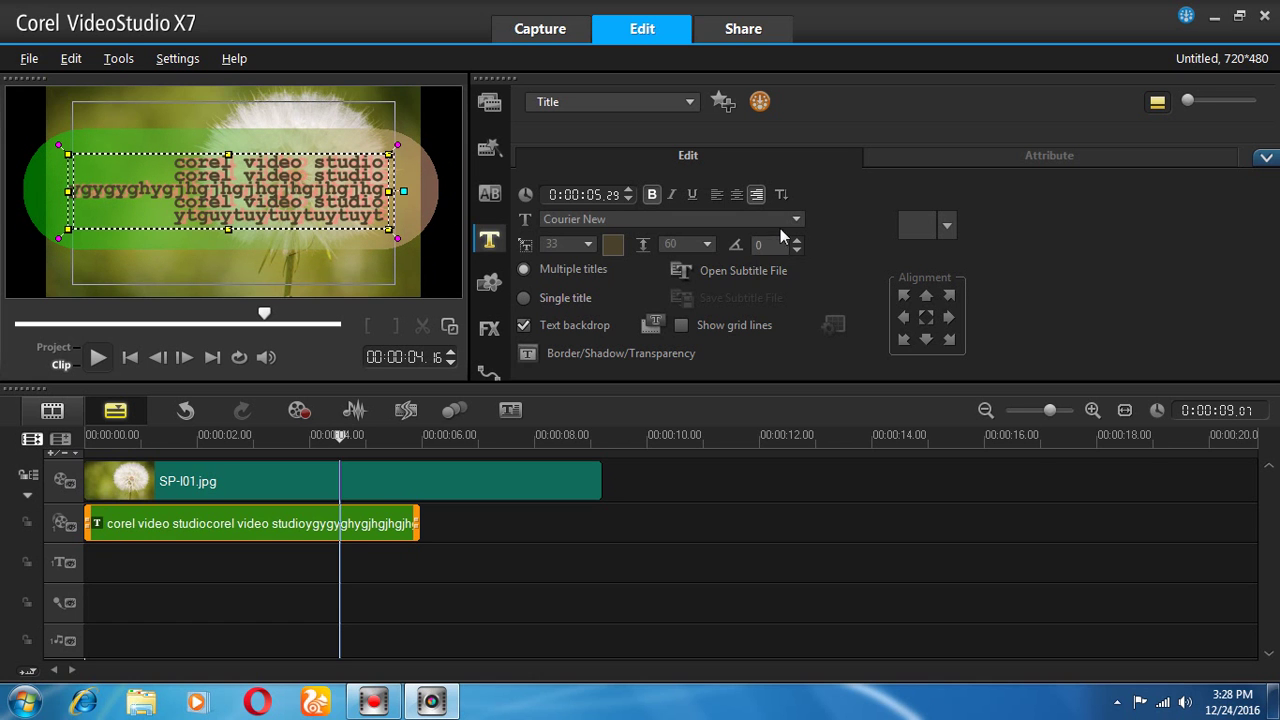
Step: Try centred and left alignment for the title text, and switch vertical text direction on and off
{"action": "left_click", "coordinate": [737, 194]}
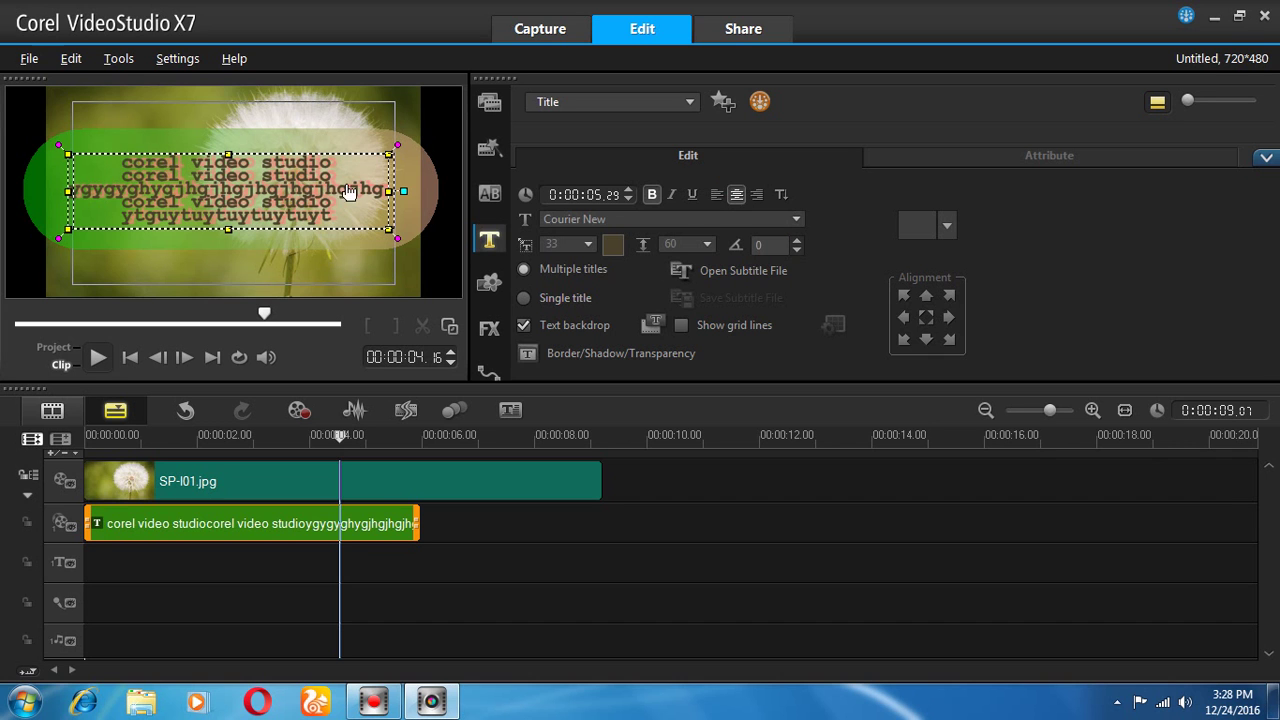
{"action": "left_click", "coordinate": [716, 194]}
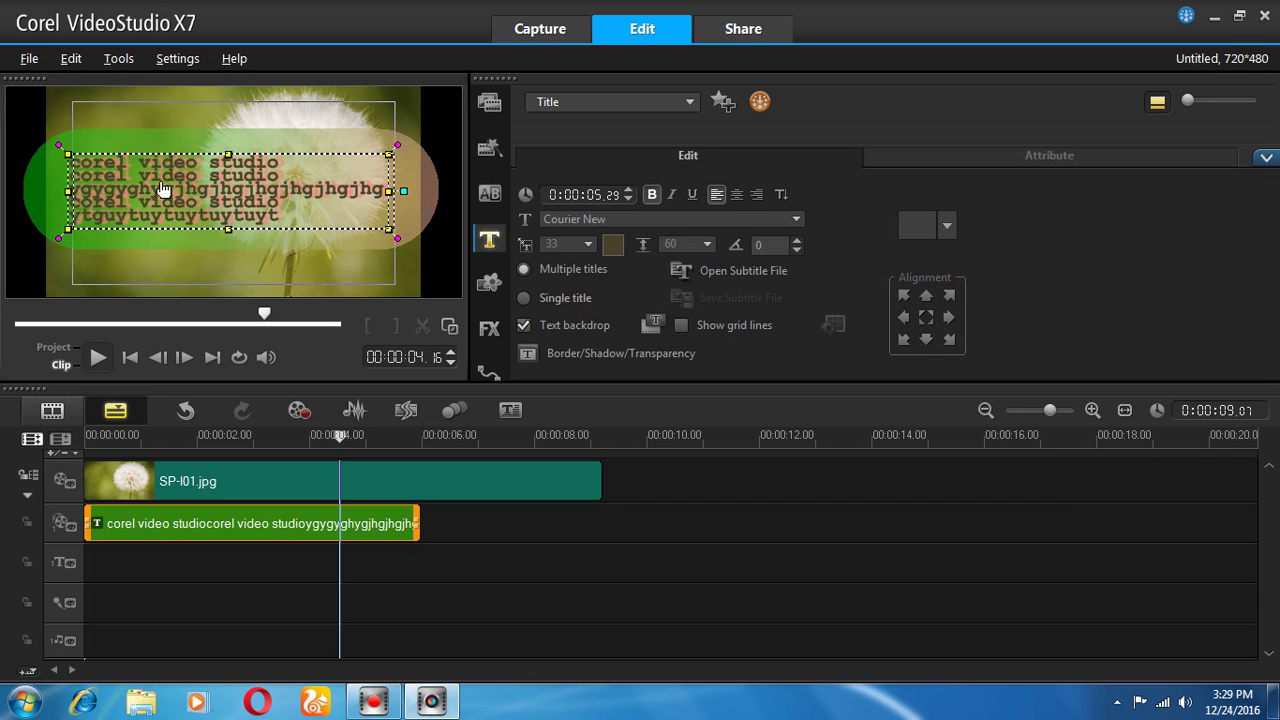
{"action": "left_click", "coordinate": [781, 194]}
{"action": "left_click", "coordinate": [781, 194]}
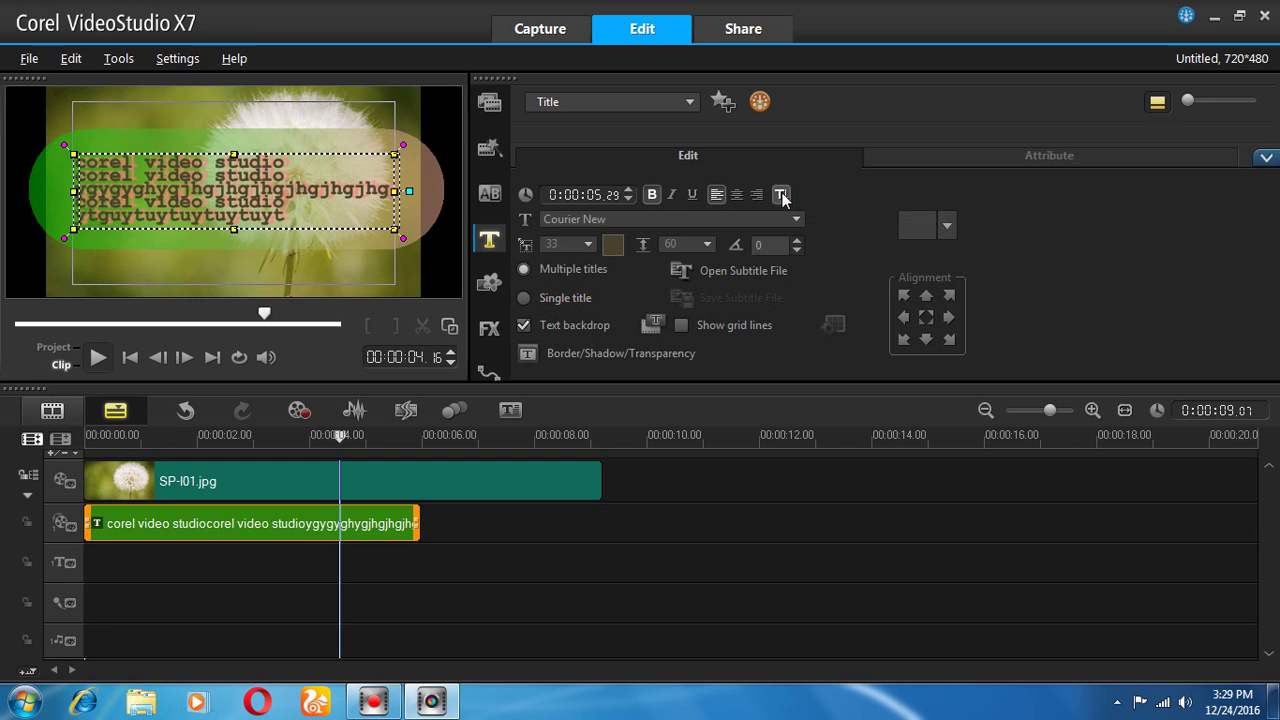
Step: Toggle bold off and on for the title text and make it italic and underlined
{"action": "left_click", "coordinate": [651, 196]}
{"action": "left_click", "coordinate": [651, 196]}
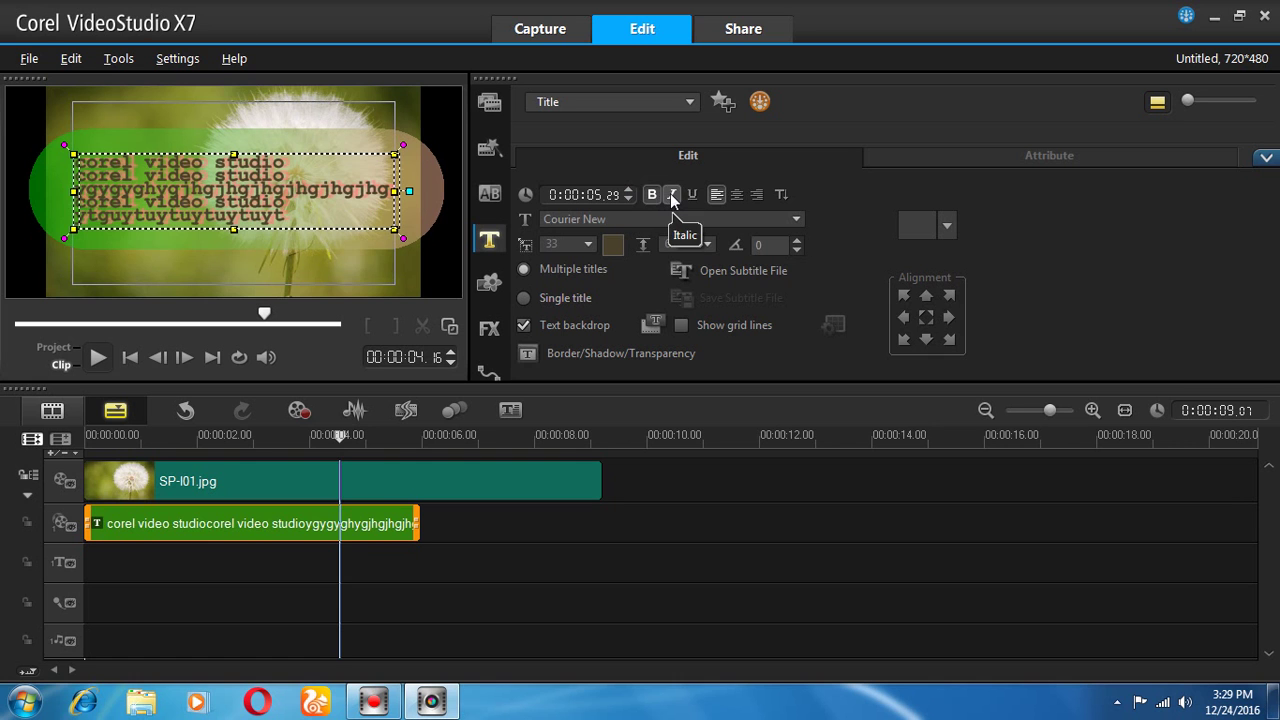
{"action": "left_click", "coordinate": [671, 196]}
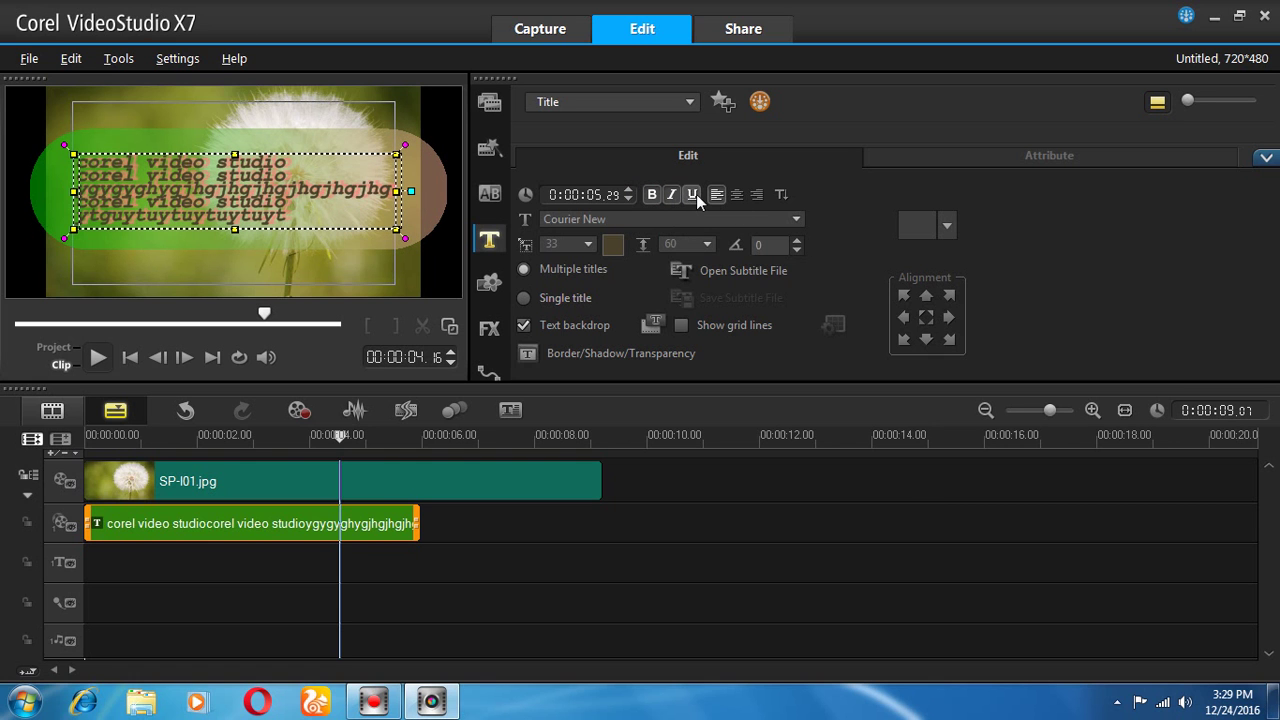
{"action": "left_click", "coordinate": [691, 195]}
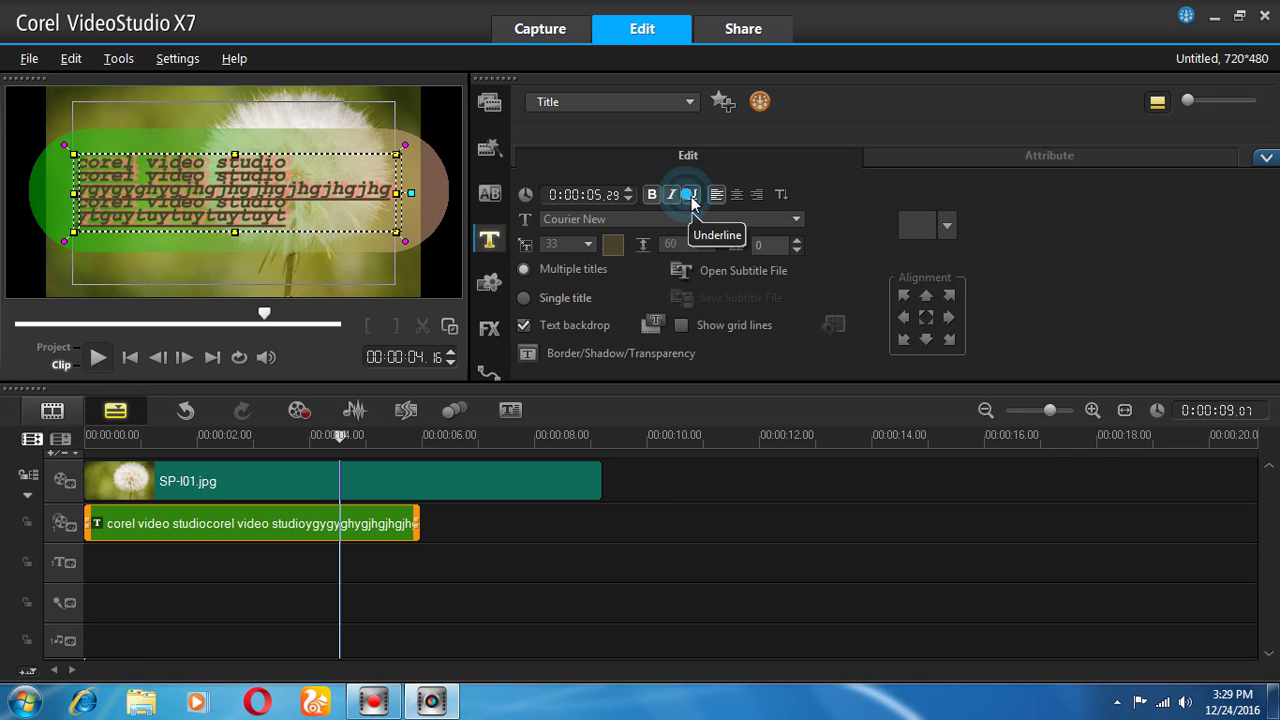
Step: Enlarge the title to font size 43 and set its line spacing to 80
{"action": "mouse_move", "coordinate": [234, 232]}
{"action": "left_mouse_down"}
{"action": "mouse_move", "coordinate": [240, 248]}
{"action": "mouse_move", "coordinate": [258, 228]}
{"action": "left_mouse_up"}
{"action": "left_click", "coordinate": [280, 208]}
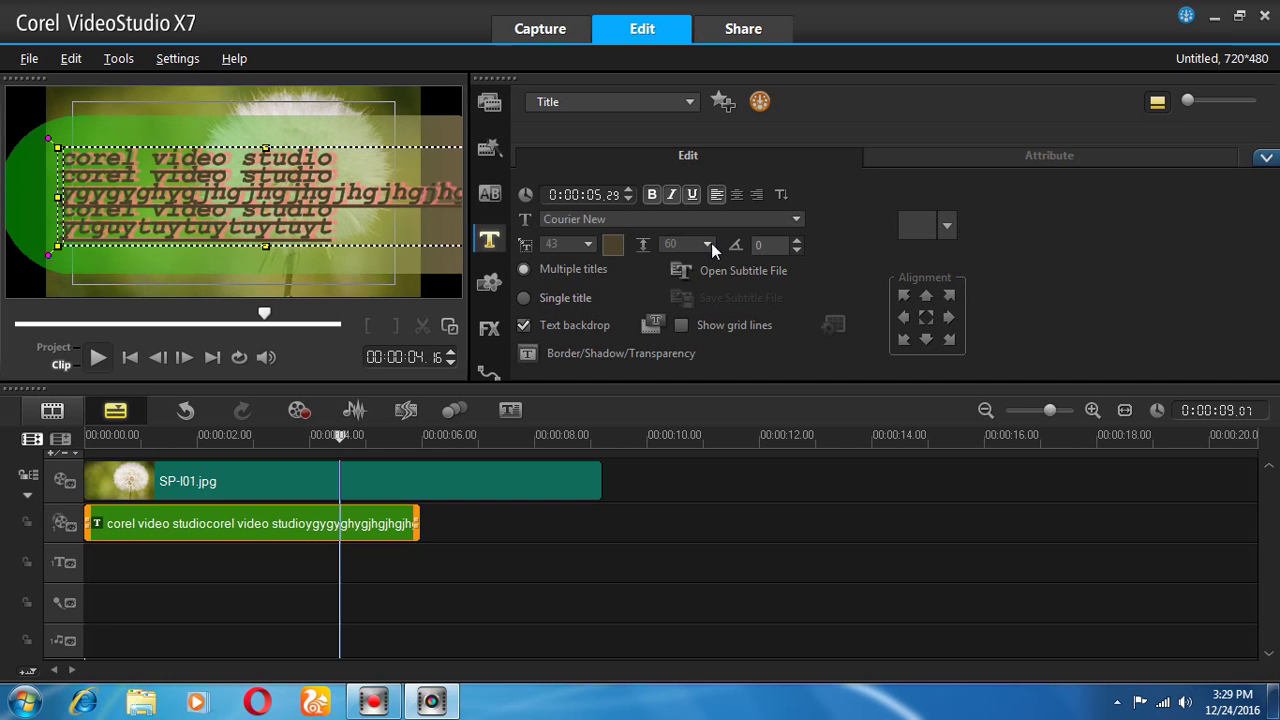
{"action": "left_click", "coordinate": [708, 244]}
{"action": "left_click", "coordinate": [686, 279]}
Step: Reduce the title to font size 37 and reposition it over the middle of the photo
{"action": "left_click_drag", "start_coordinate": [334, 229], "coordinate": [255, 215]}
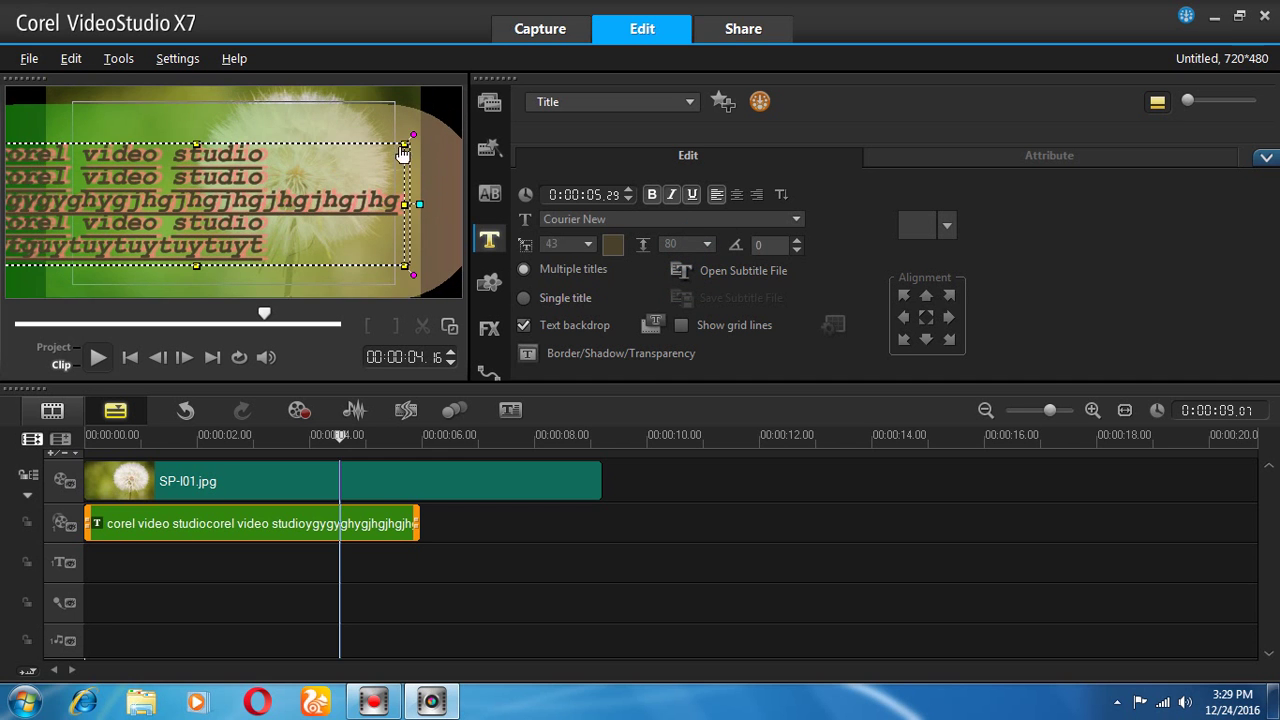
{"action": "left_click_drag", "start_coordinate": [405, 142], "coordinate": [346, 160]}
{"action": "left_click_drag", "start_coordinate": [182, 205], "coordinate": [277, 191]}
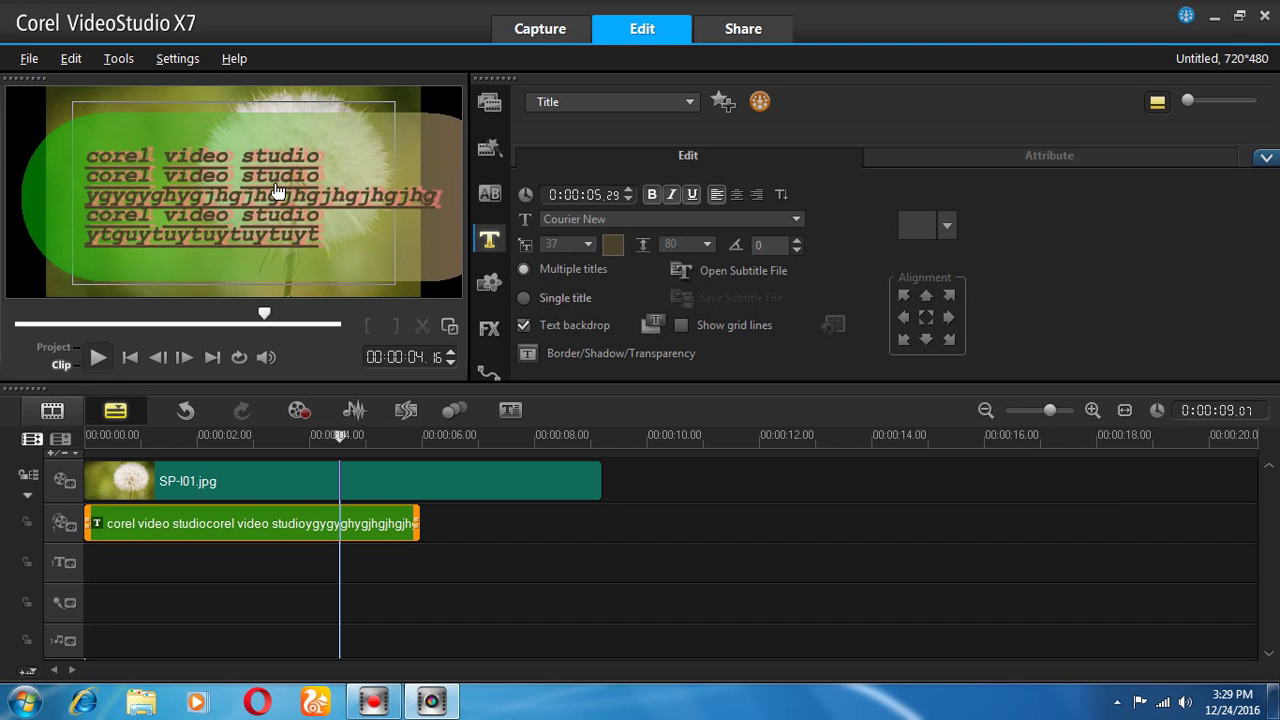
Step: Remove the underline, italic and bold formatting from the title text
{"action": "left_click", "coordinate": [691, 195]}
{"action": "left_click", "coordinate": [671, 195]}
{"action": "left_click", "coordinate": [651, 195]}
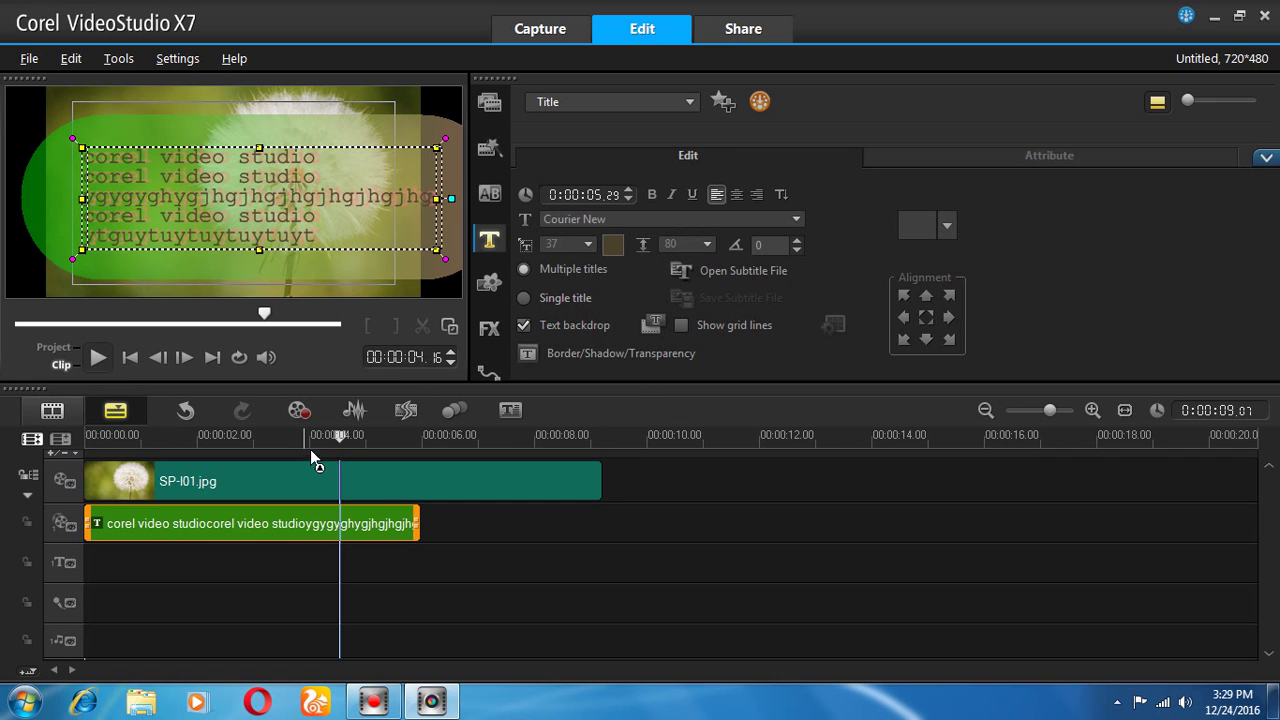
Step: Apply the Zoom Motion video filter to the title clip on the overlay track
{"action": "left_click", "coordinate": [356, 434]}
{"action": "left_click", "coordinate": [318, 470]}
{"action": "left_click", "coordinate": [489, 327]}
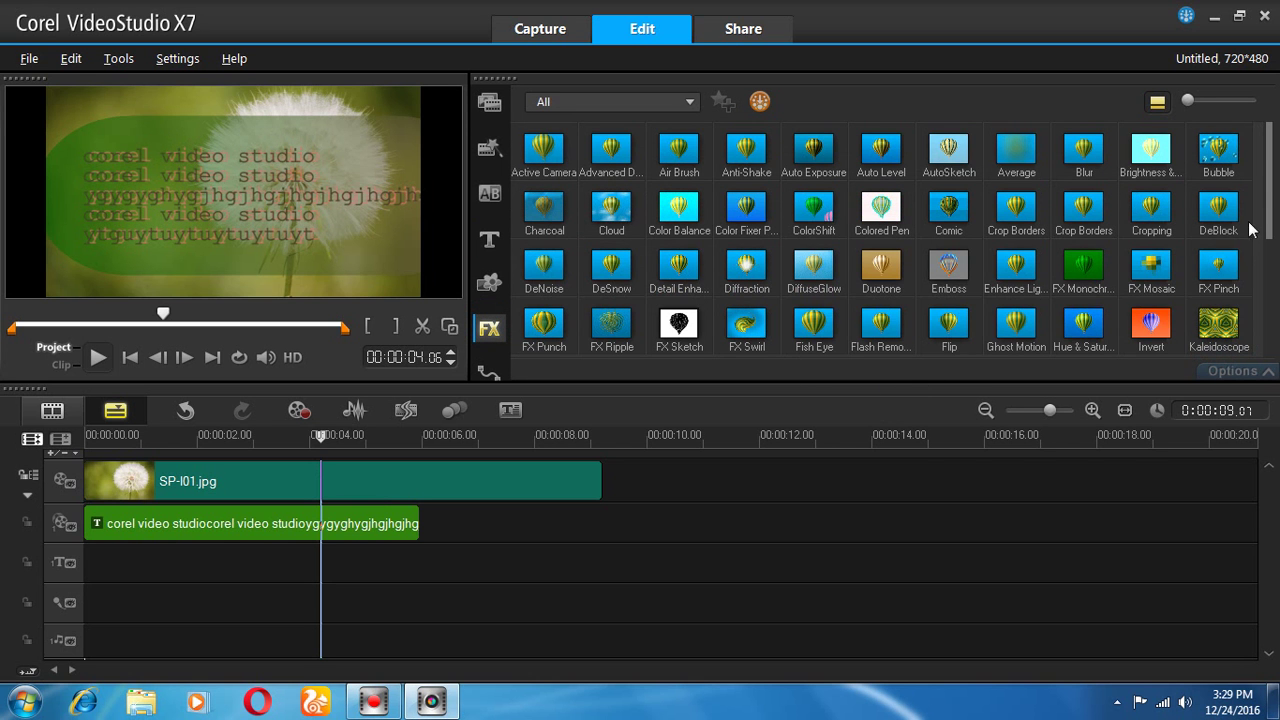
{"action": "left_click_drag", "start_coordinate": [1272, 172], "coordinate": [1270, 290]}
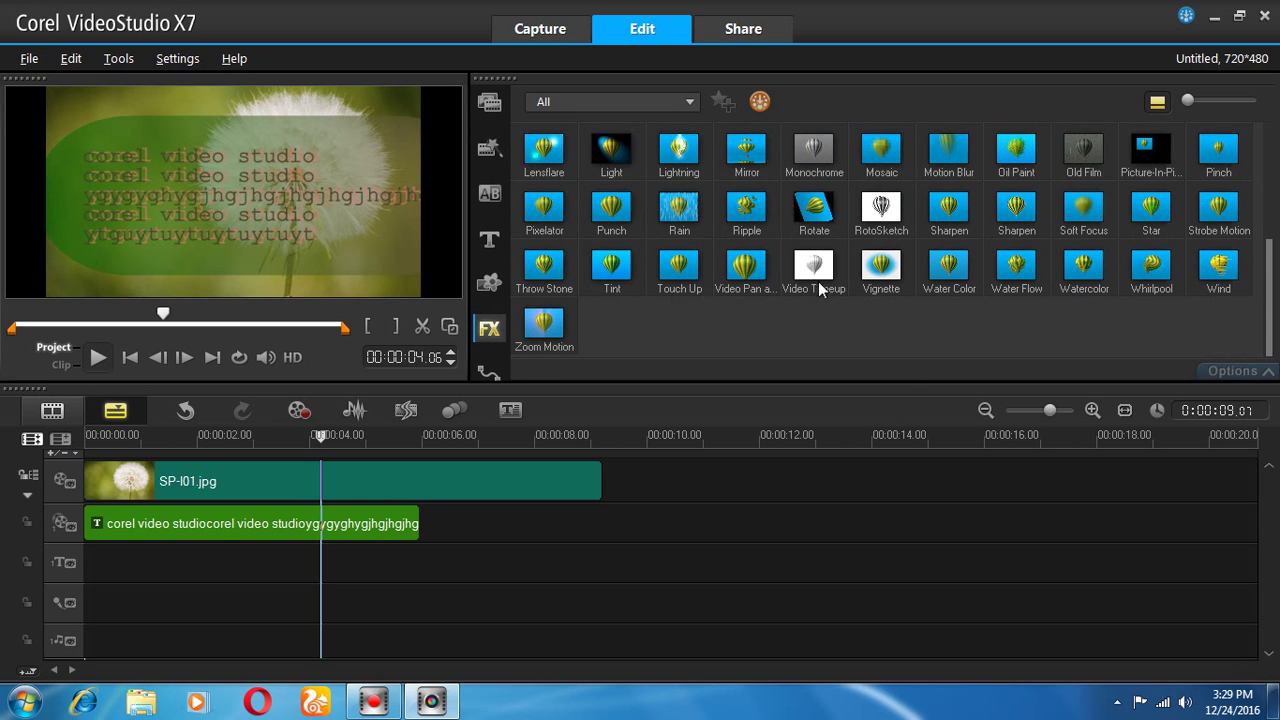
{"action": "left_click_drag", "start_coordinate": [558, 332], "coordinate": [345, 512]}
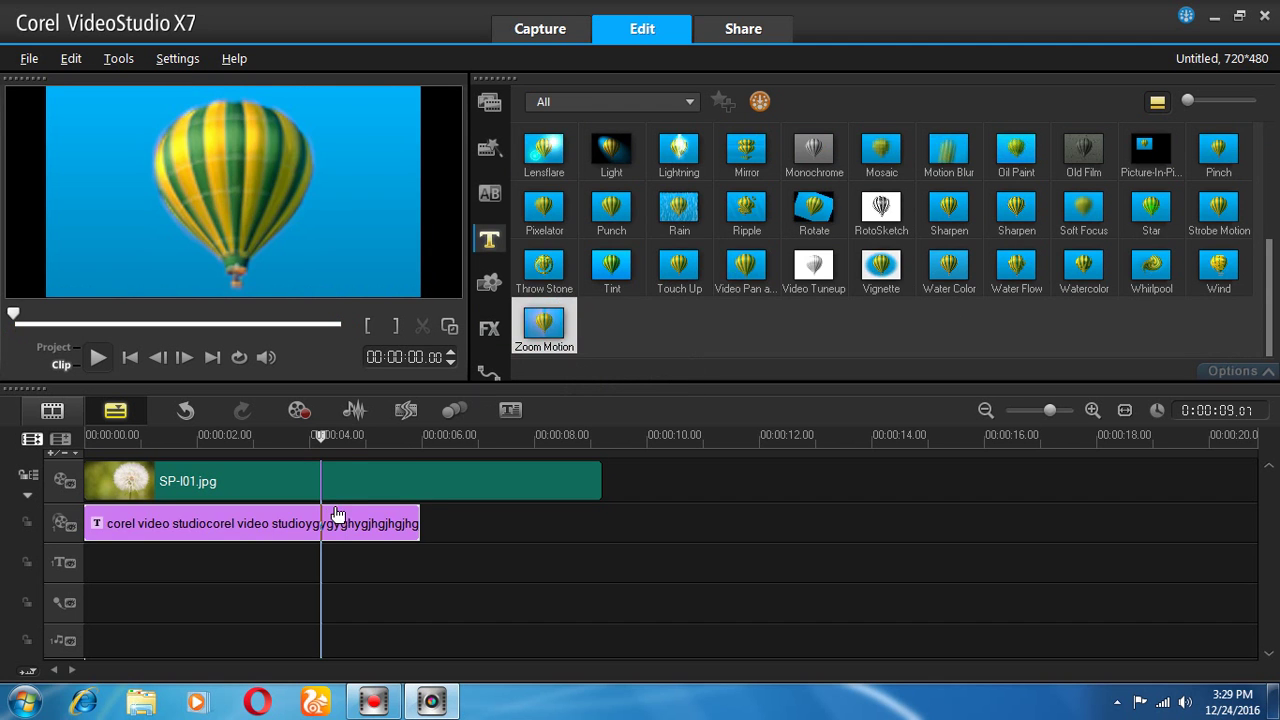
Step: Preview the filtered title at 00:00:03.10 and open the title clip's editing options
{"action": "left_click_drag", "start_coordinate": [333, 450], "coordinate": [272, 437]}
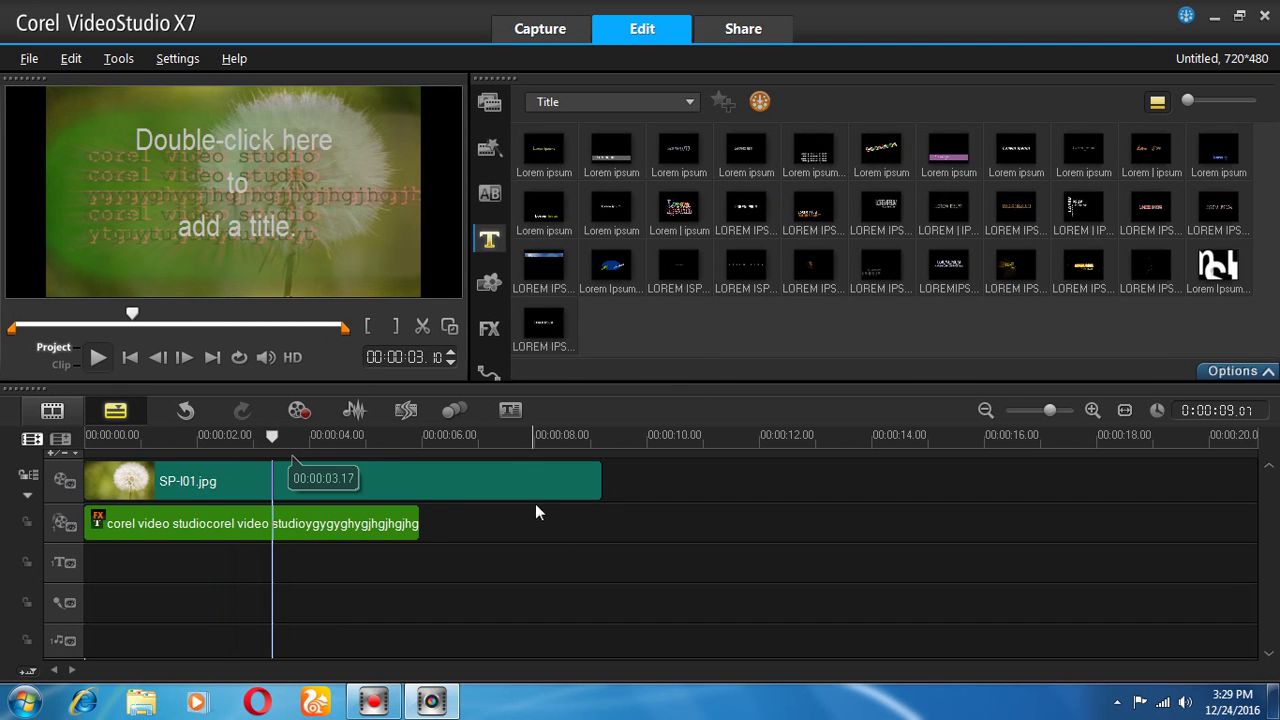
{"action": "left_click", "coordinate": [370, 526]}
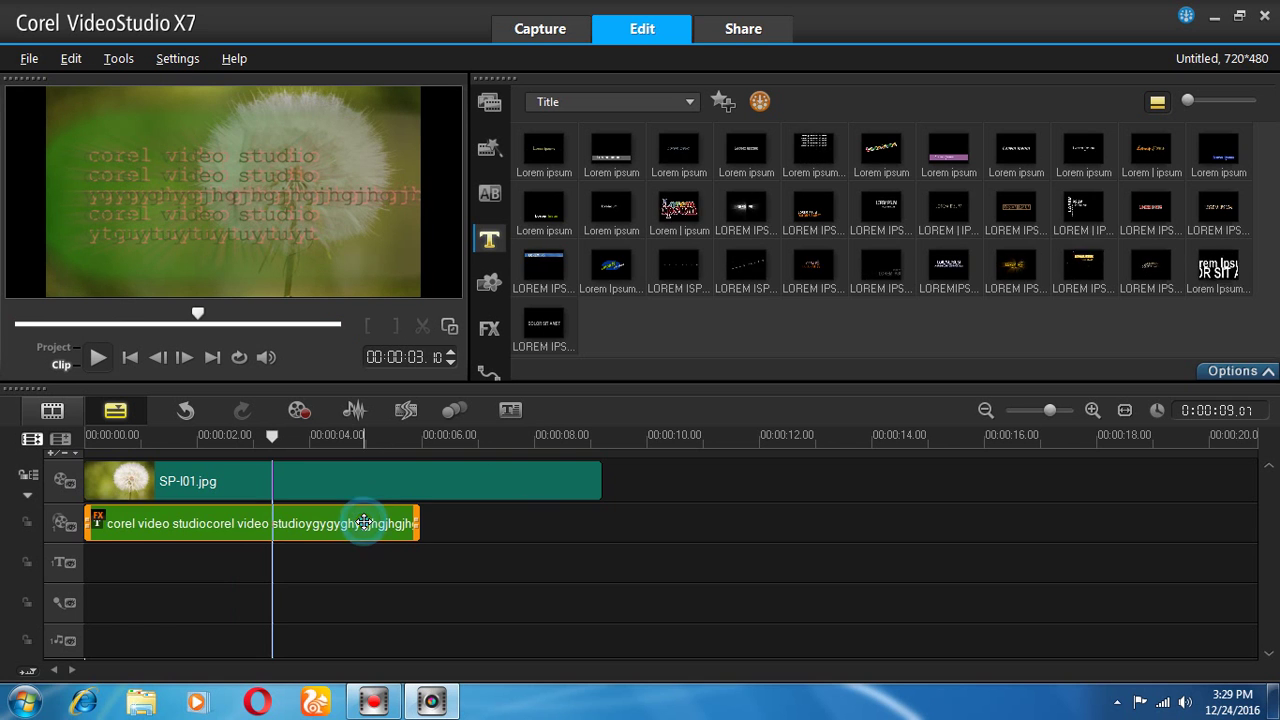
{"action": "left_click", "coordinate": [1236, 371]}
{"action": "left_click", "coordinate": [354, 225]}
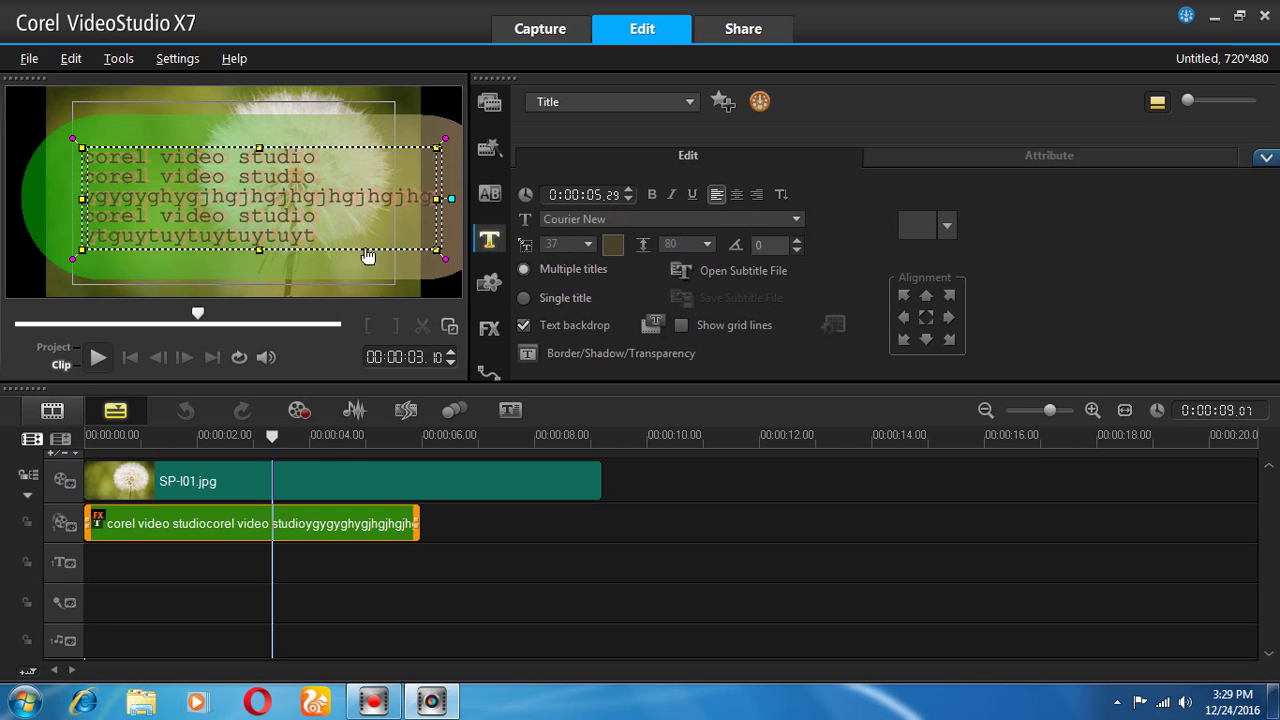
Step: Delete the title clip and place the first second-row Lorem ipsum title preset on the overlay track at 00:00:02.01
{"action": "left_click", "coordinate": [277, 510]}
{"action": "right_click", "coordinate": [273, 511]}
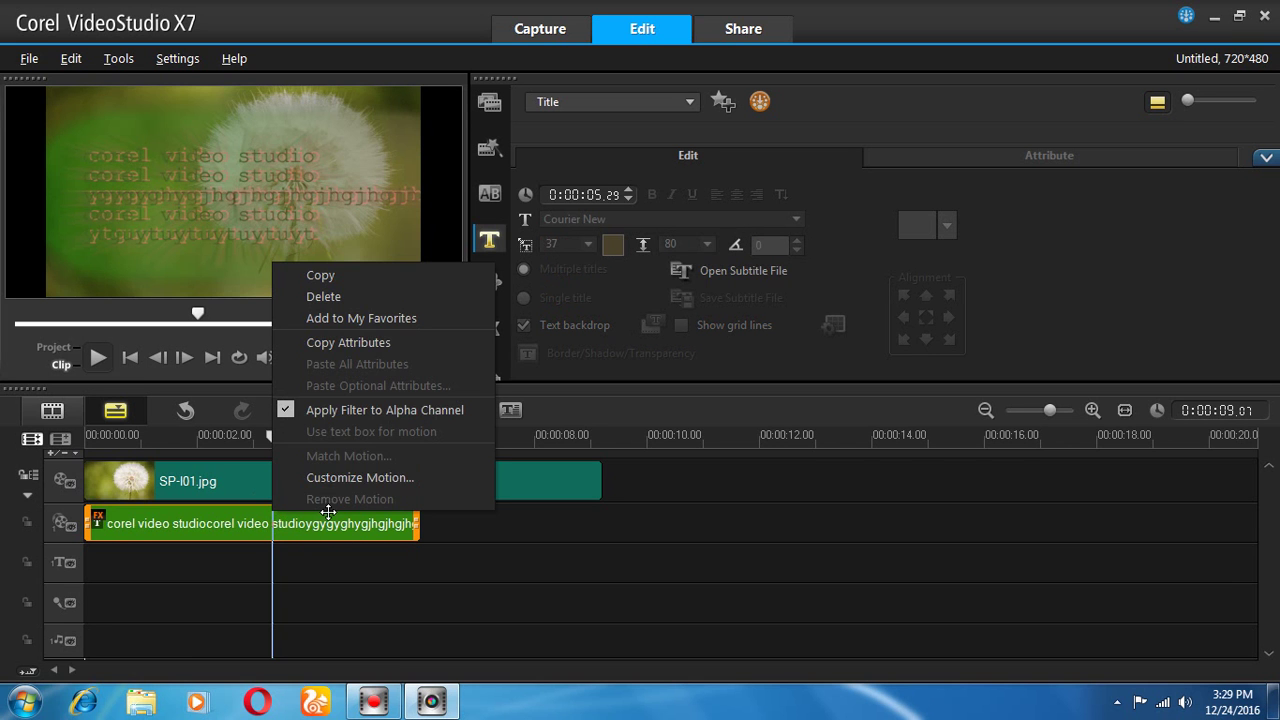
{"action": "left_click", "coordinate": [365, 296]}
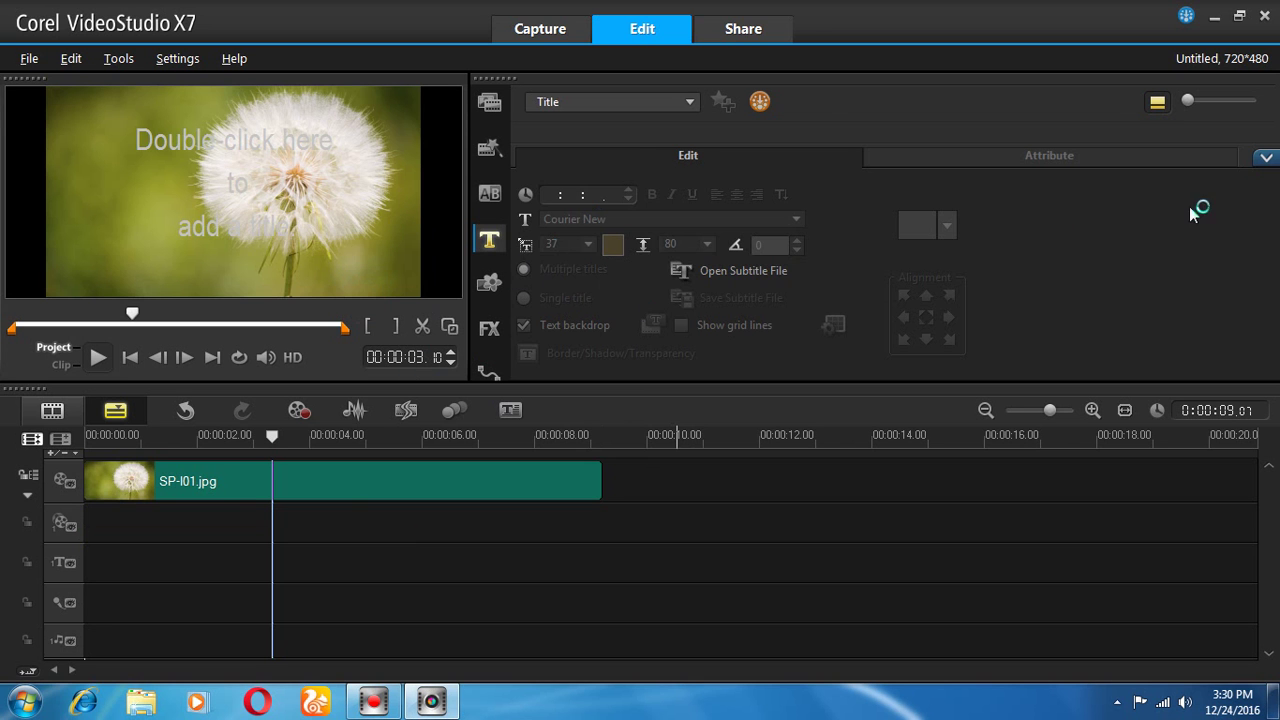
{"action": "left_click", "coordinate": [1266, 160]}
{"action": "left_click_drag", "start_coordinate": [556, 212], "coordinate": [204, 515]}
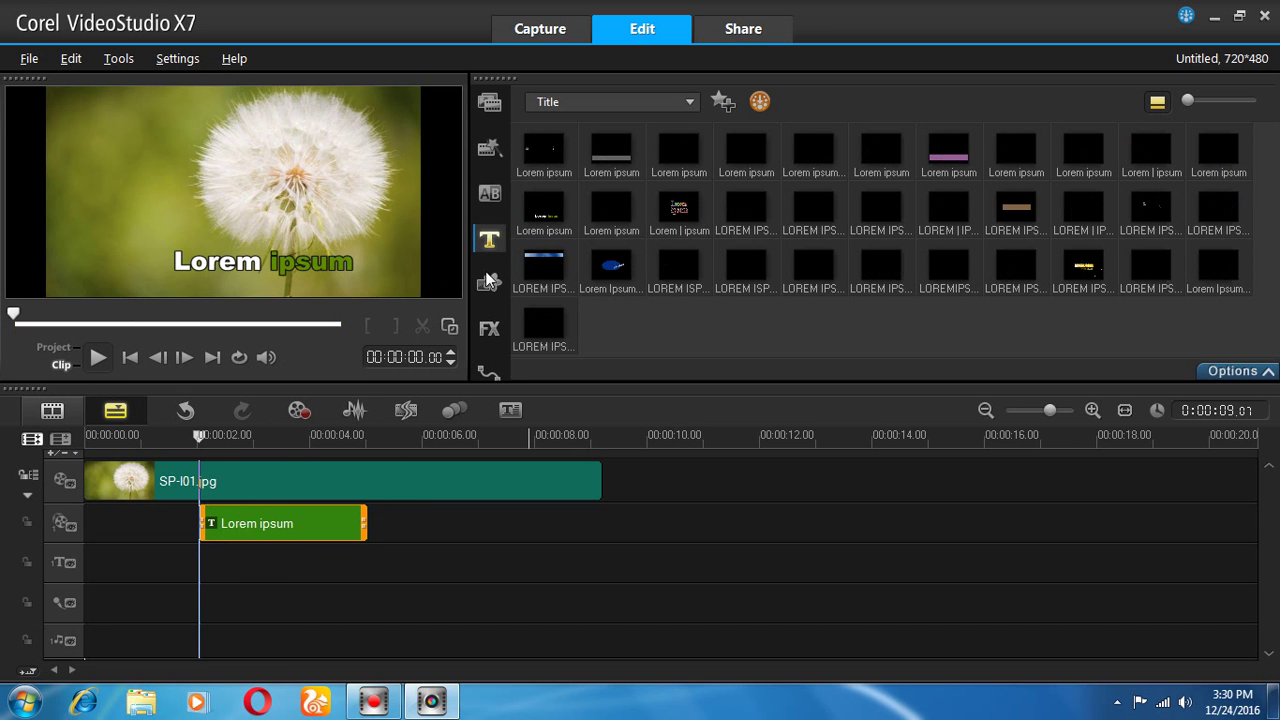
Step: Apply the Zoom Motion filter to the Lorem ipsum title and preview it at 00:00:03.02
{"action": "left_click", "coordinate": [488, 332]}
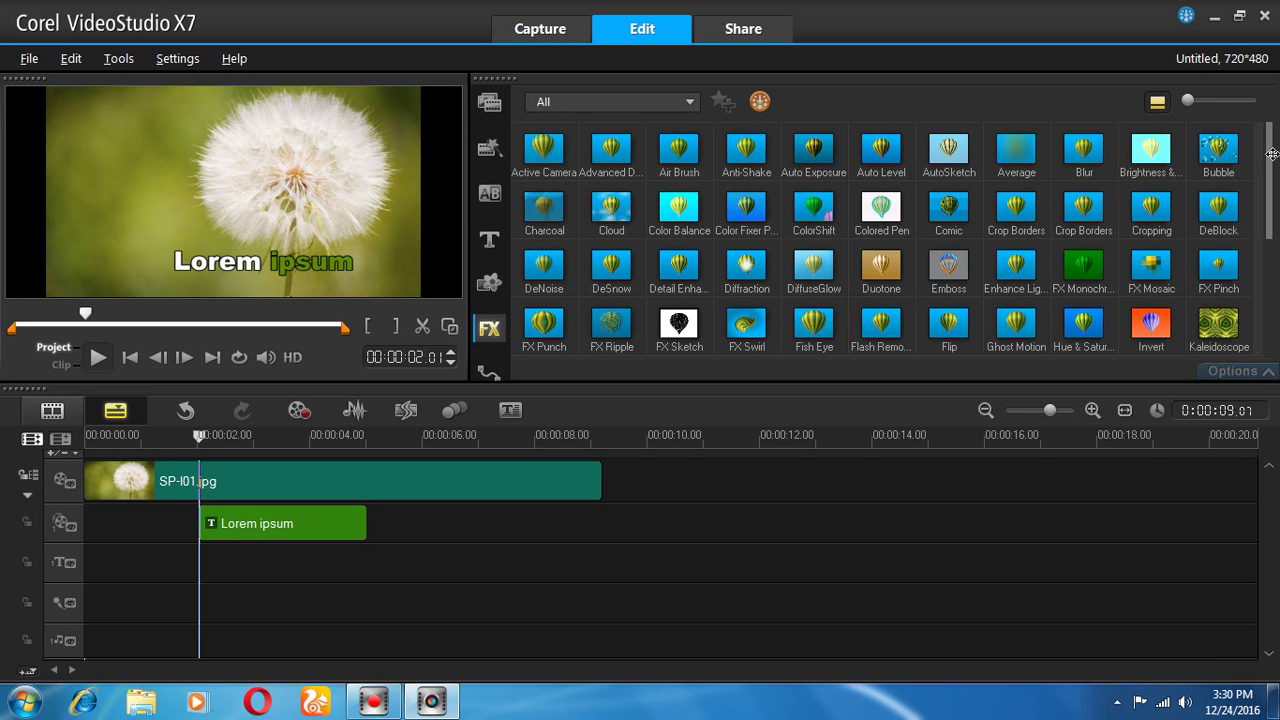
{"action": "scroll", "coordinate": [1274, 163], "scroll_direction": "down", "scroll_amount": 4}
{"action": "left_click_drag", "start_coordinate": [548, 338], "coordinate": [297, 517]}
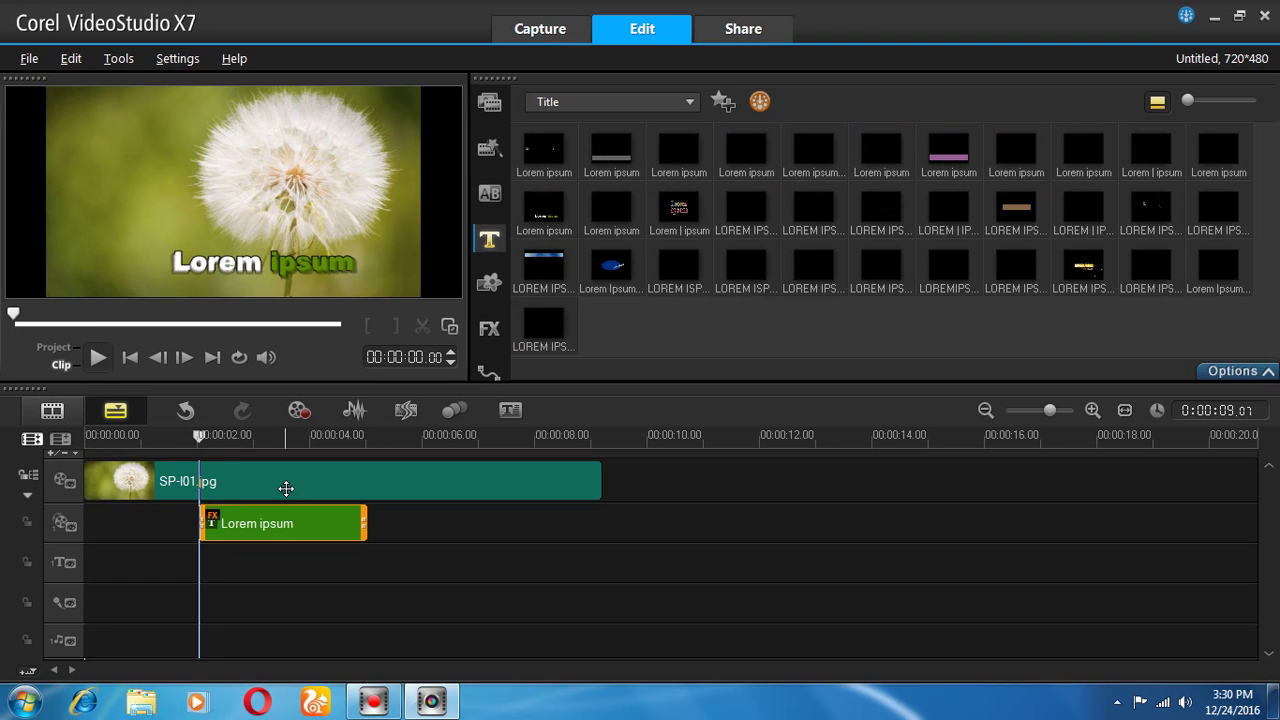
{"action": "left_click_drag", "start_coordinate": [200, 436], "coordinate": [257, 446]}
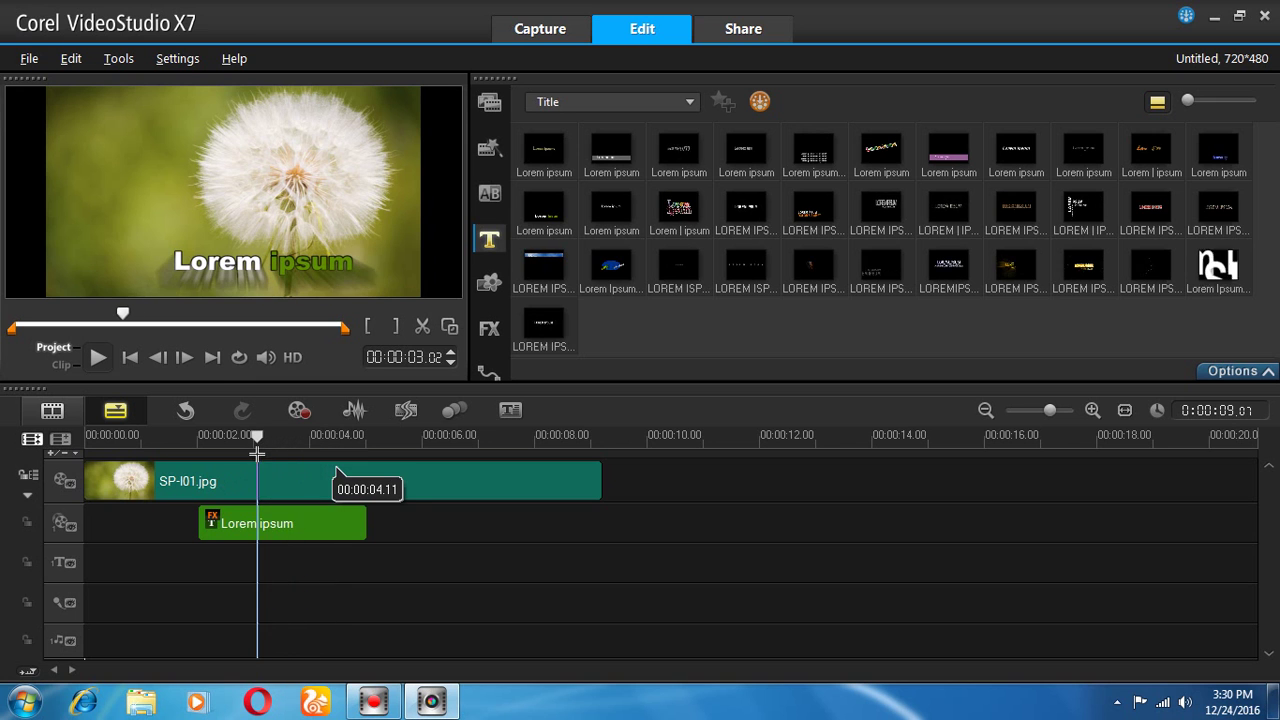
Step: Apply another video filter to the Lorem ipsum title clip and preview an earlier frame of it
{"action": "left_click", "coordinate": [300, 526]}
{"action": "left_click", "coordinate": [1232, 371]}
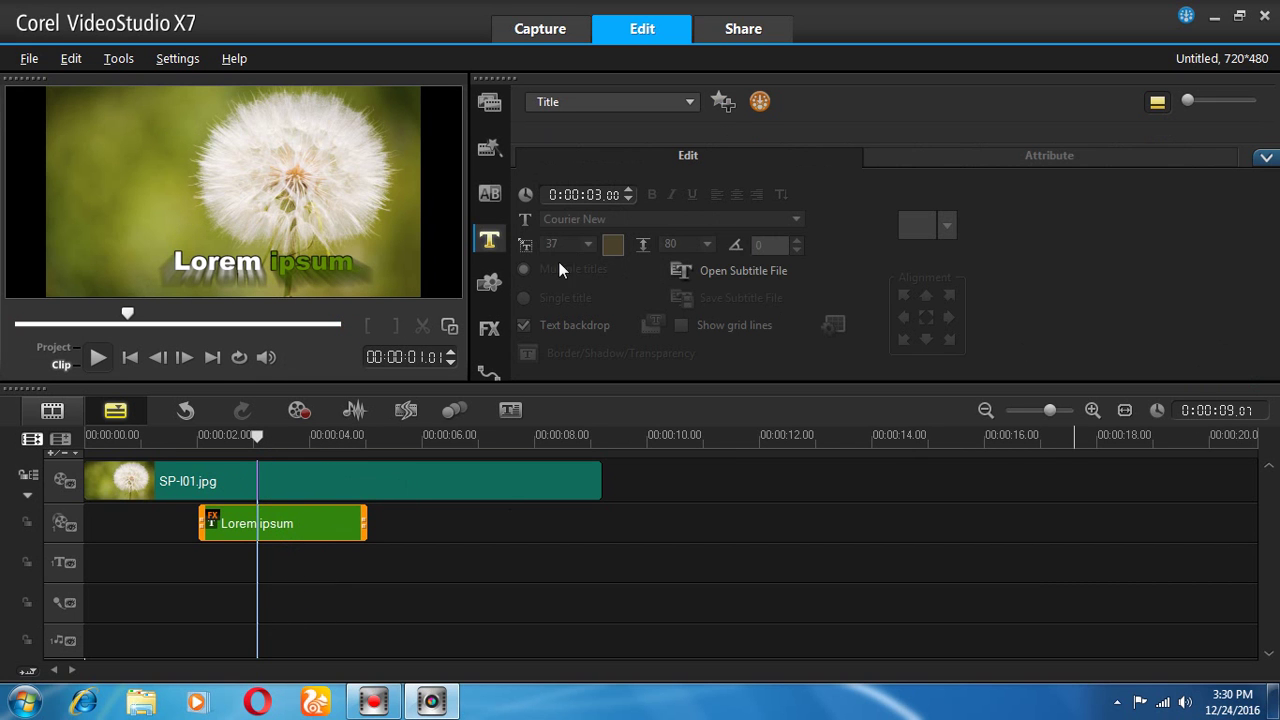
{"action": "left_click", "coordinate": [491, 328]}
{"action": "left_click_drag", "start_coordinate": [1049, 288], "coordinate": [290, 523]}
{"action": "left_click_drag", "start_coordinate": [270, 442], "coordinate": [251, 460]}
Step: Customize the Lorem ipsum title's starting motion with size 66 and position X -20, Y 22
{"action": "left_click", "coordinate": [355, 513]}
{"action": "right_click", "coordinate": [312, 521]}
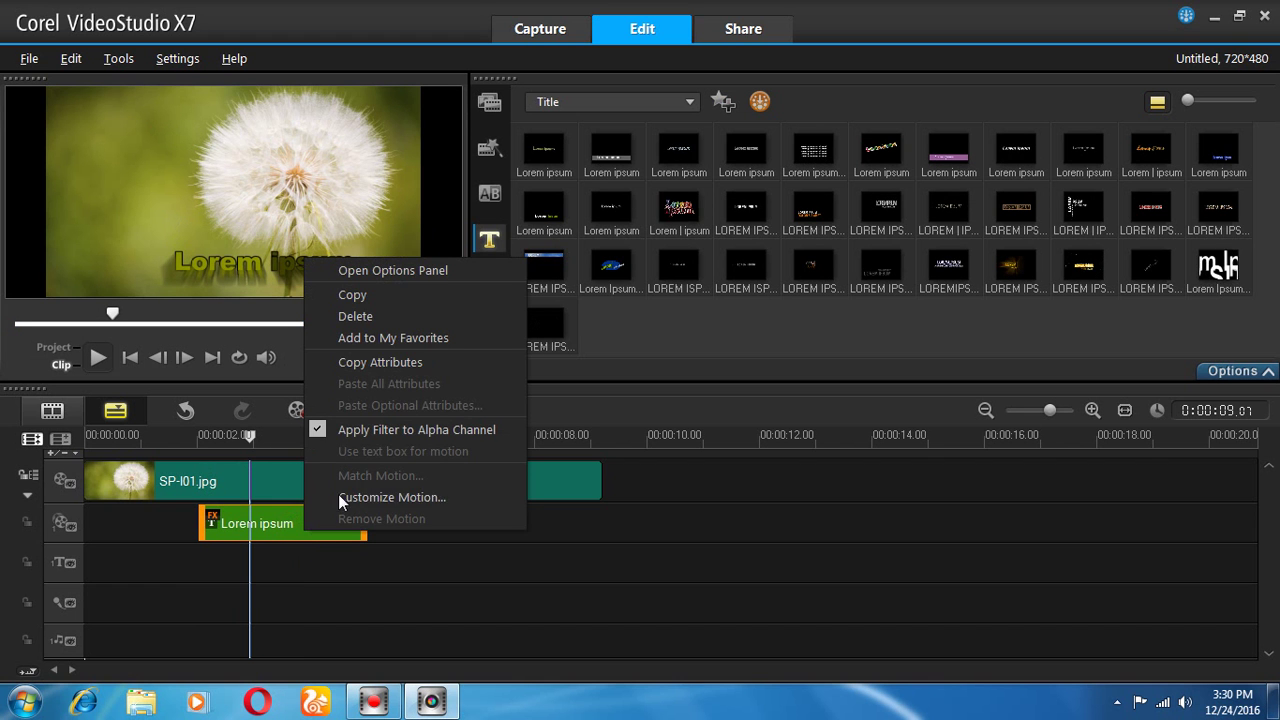
{"action": "left_click", "coordinate": [373, 495]}
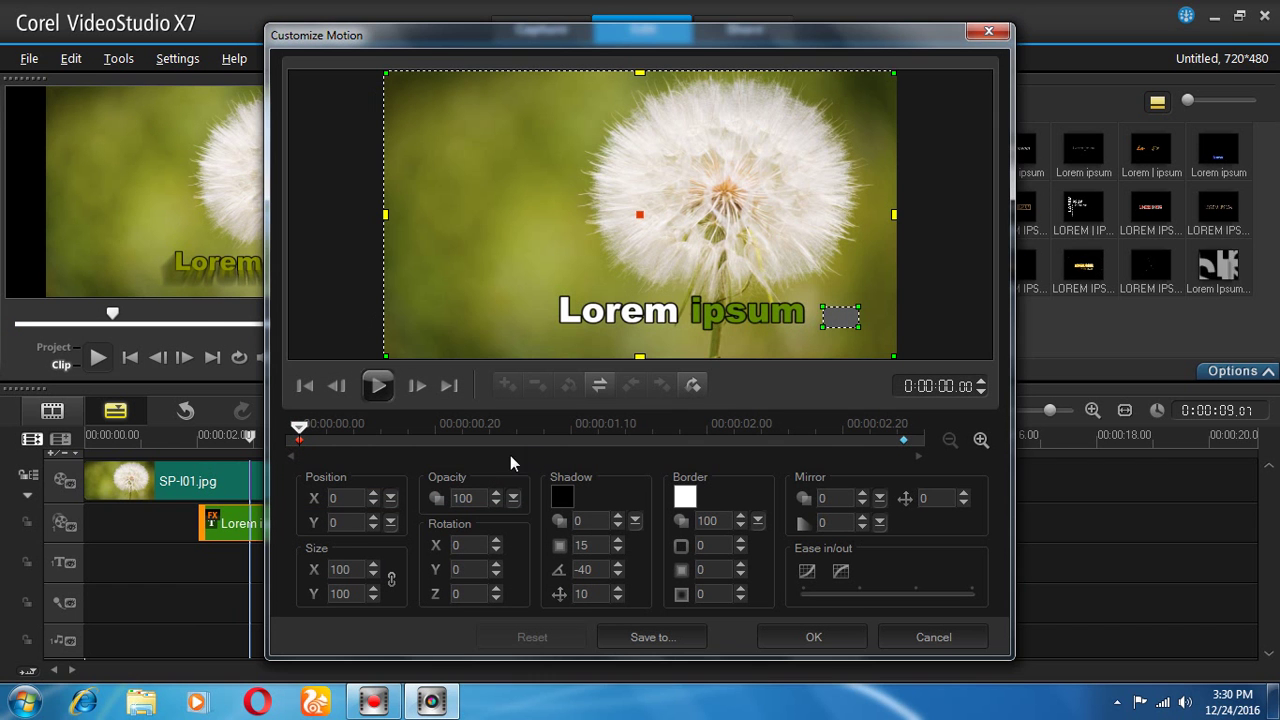
{"action": "left_click_drag", "start_coordinate": [893, 215], "coordinate": [806, 227]}
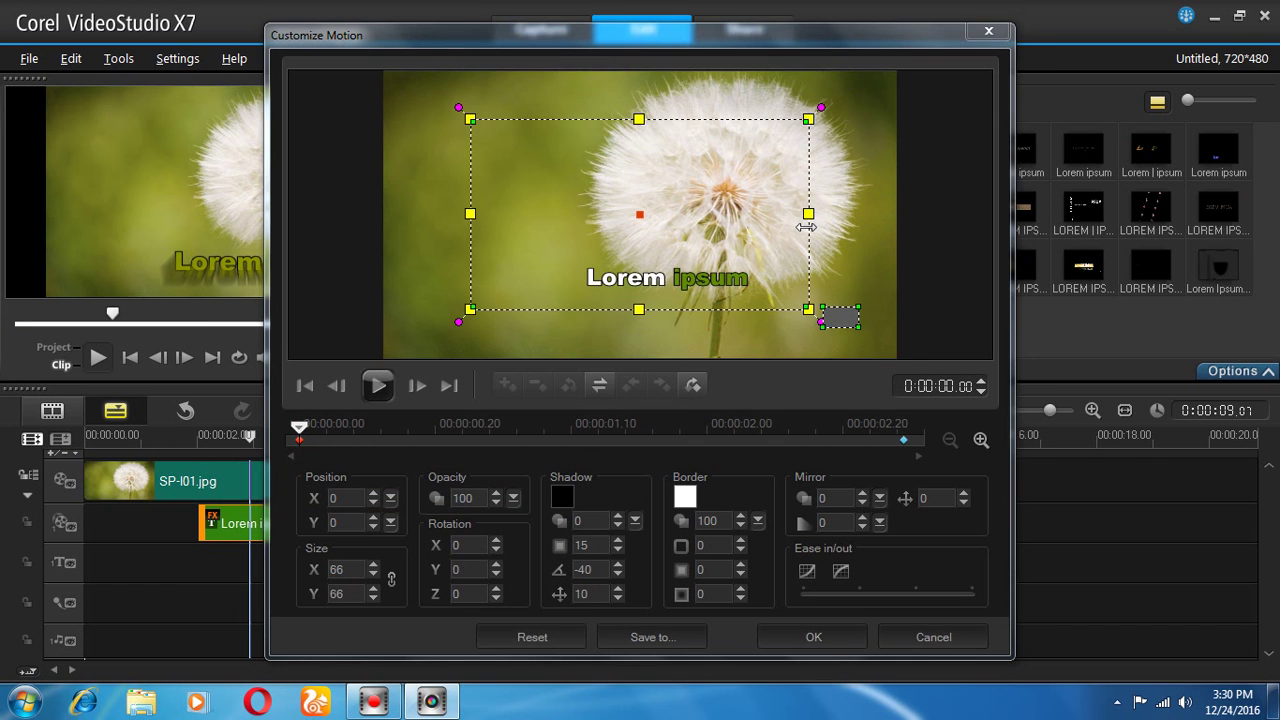
{"action": "left_click_drag", "start_coordinate": [706, 260], "coordinate": [654, 229]}
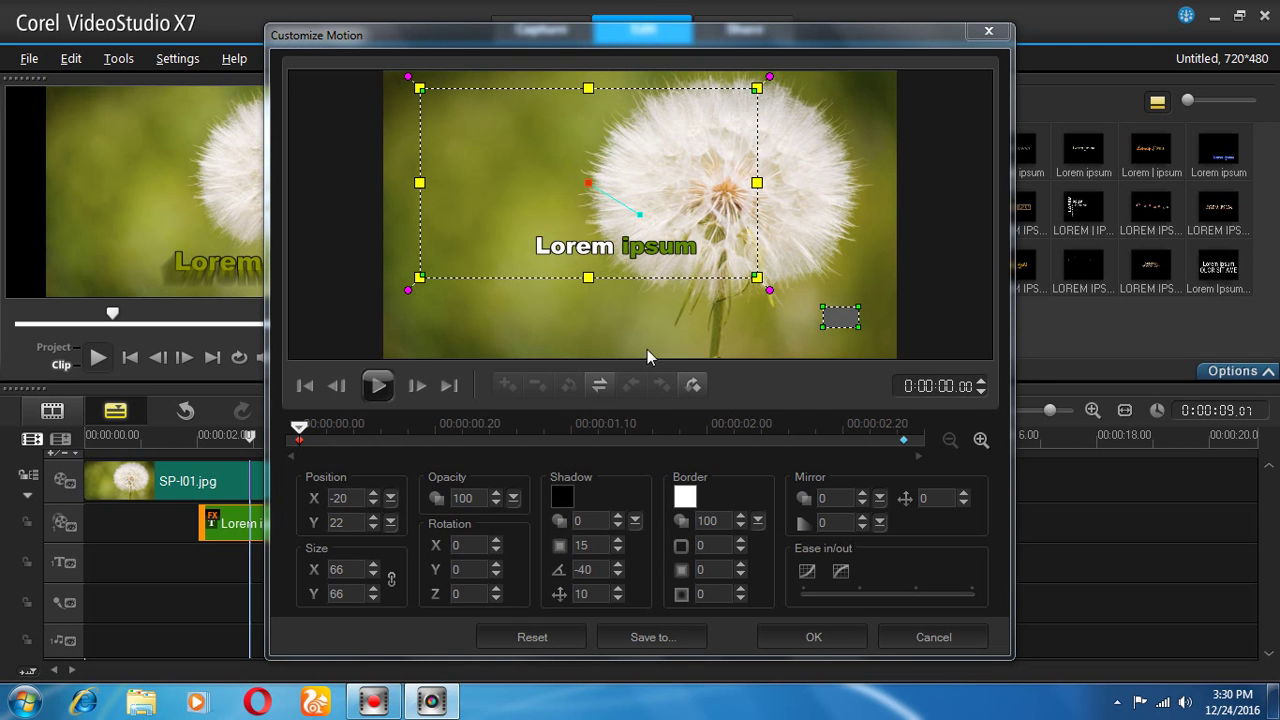
Step: Set the title's shadow colour to light orange and its shadow opacity to 22
{"action": "left_click", "coordinate": [563, 497]}
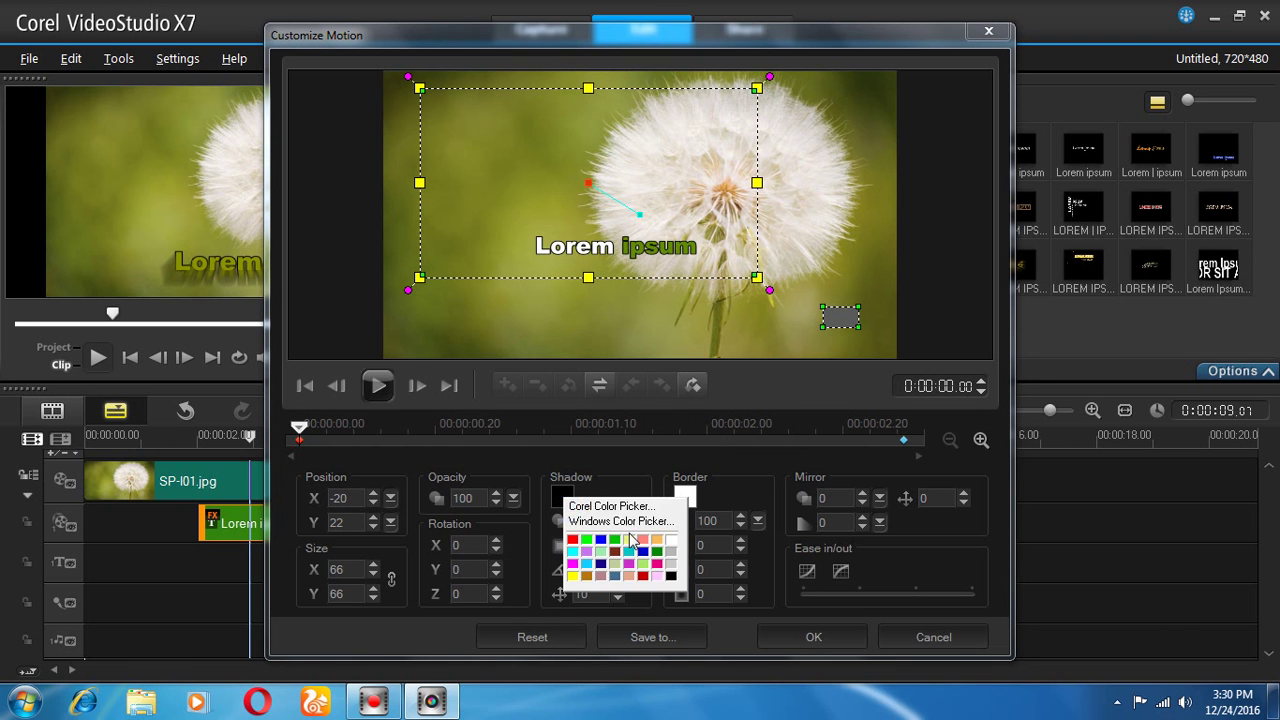
{"action": "left_click", "coordinate": [630, 539]}
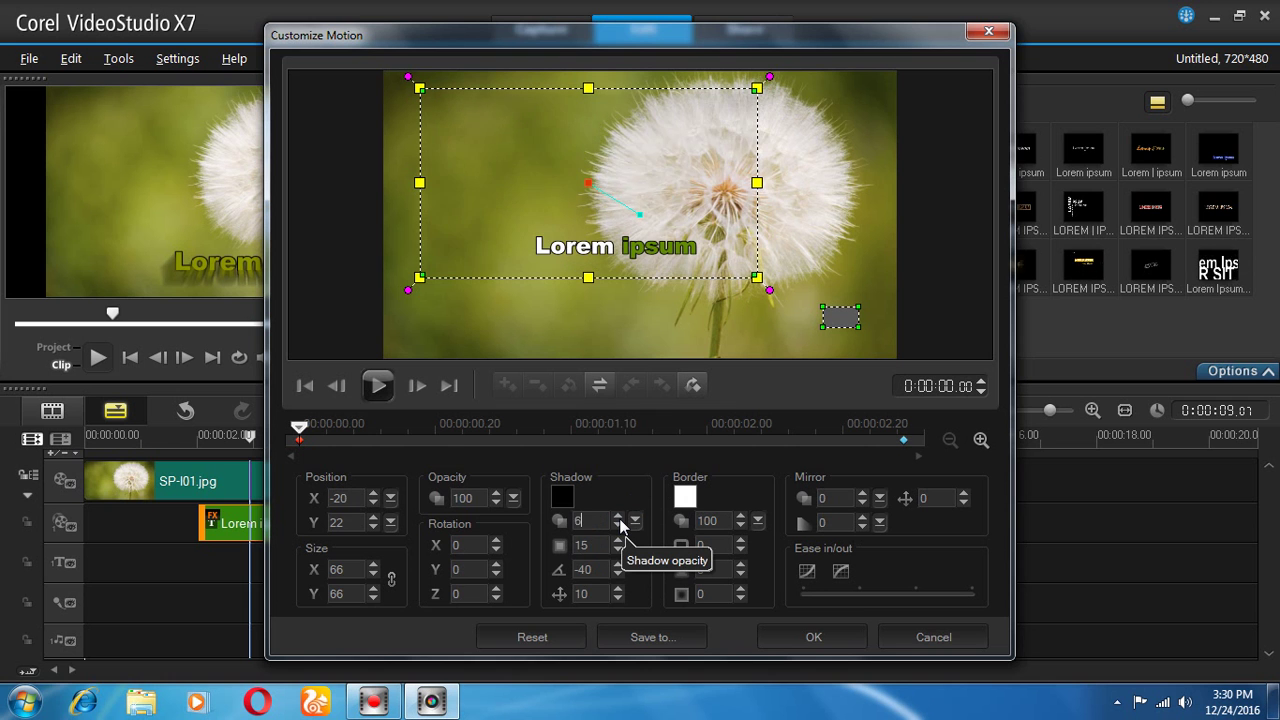
{"action": "left_click", "coordinate": [563, 497]}
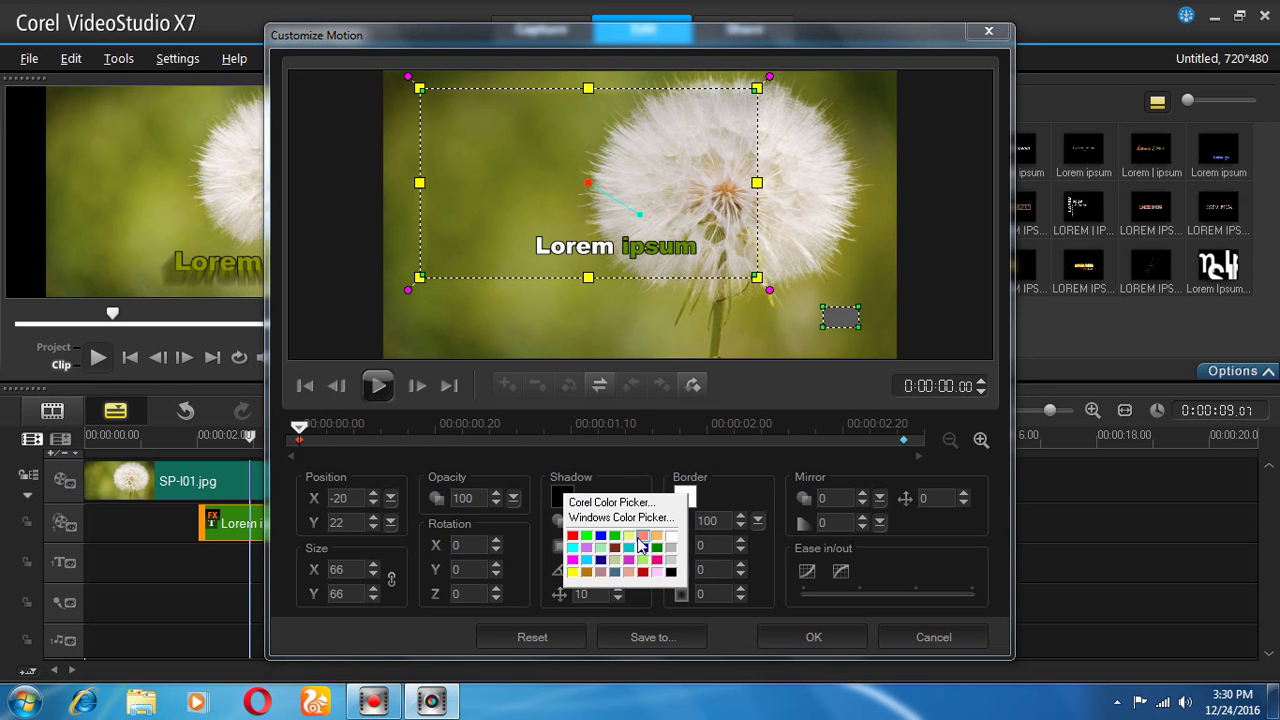
{"action": "left_click", "coordinate": [651, 537]}
{"action": "left_click", "coordinate": [618, 518]}
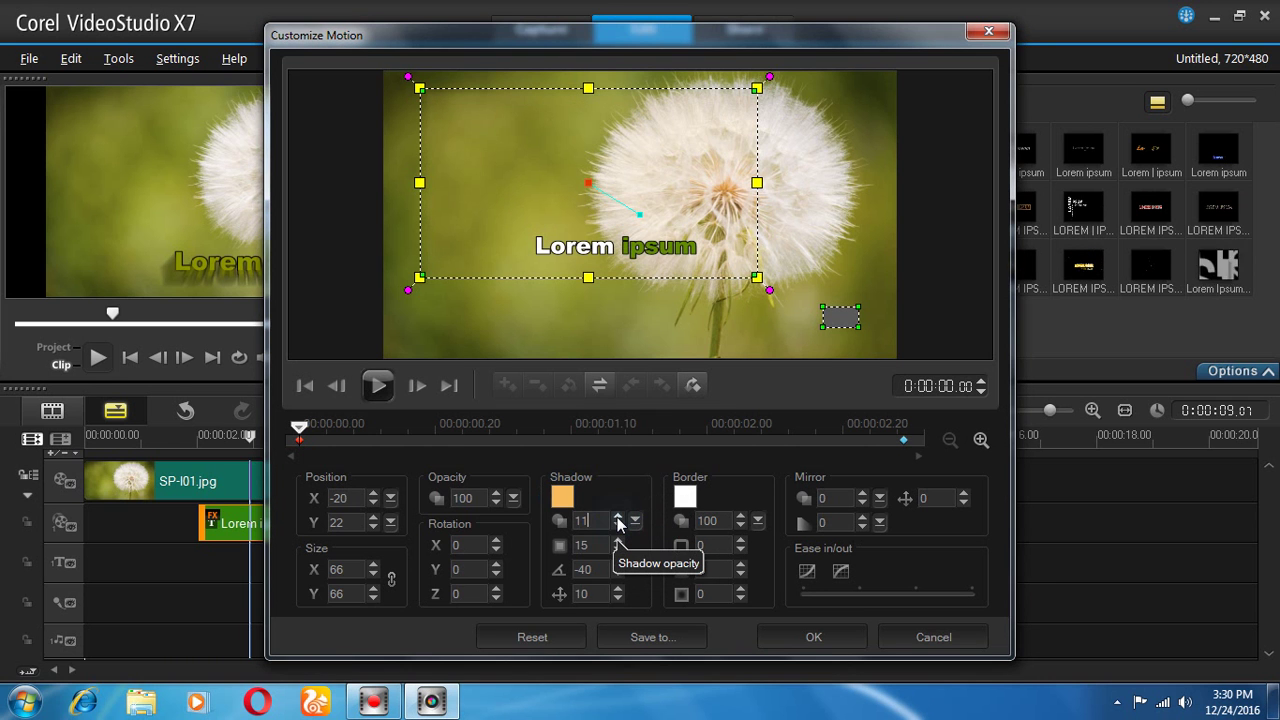
{"action": "left_click", "coordinate": [618, 518]}
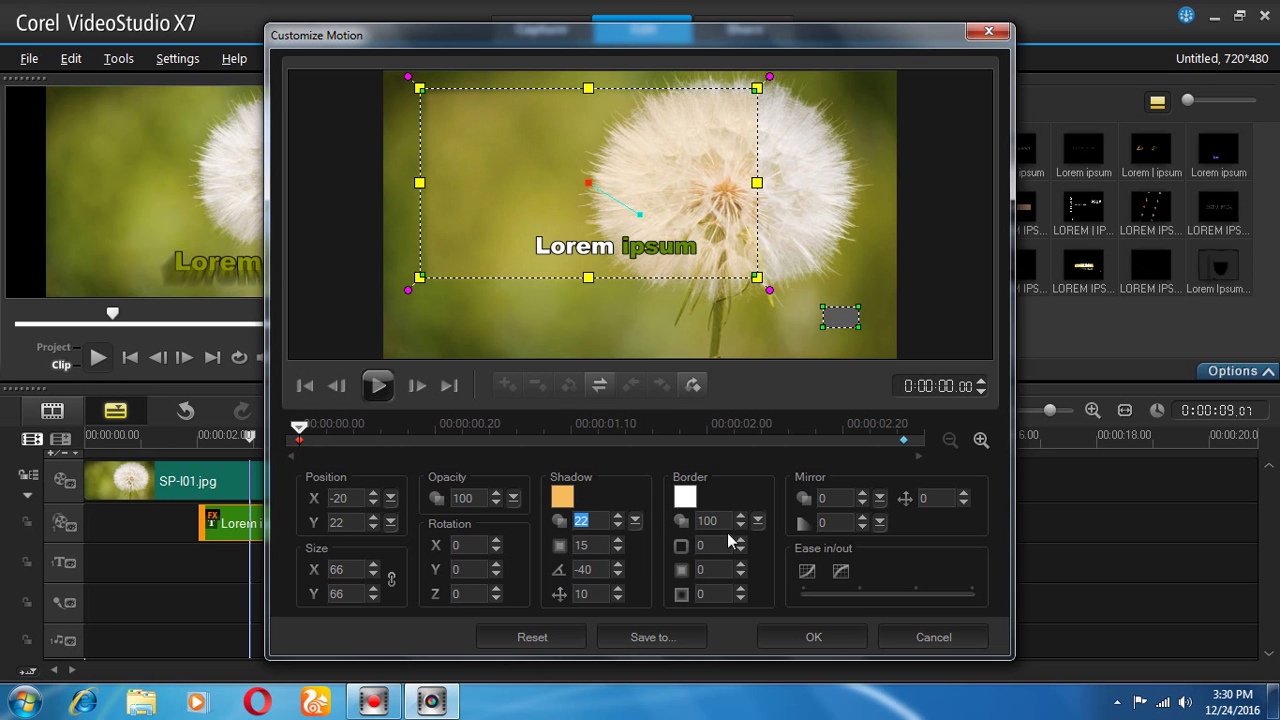
Step: Give the title's starting motion a green border of size 5 and preview it on the timeline
{"action": "left_click", "coordinate": [692, 503]}
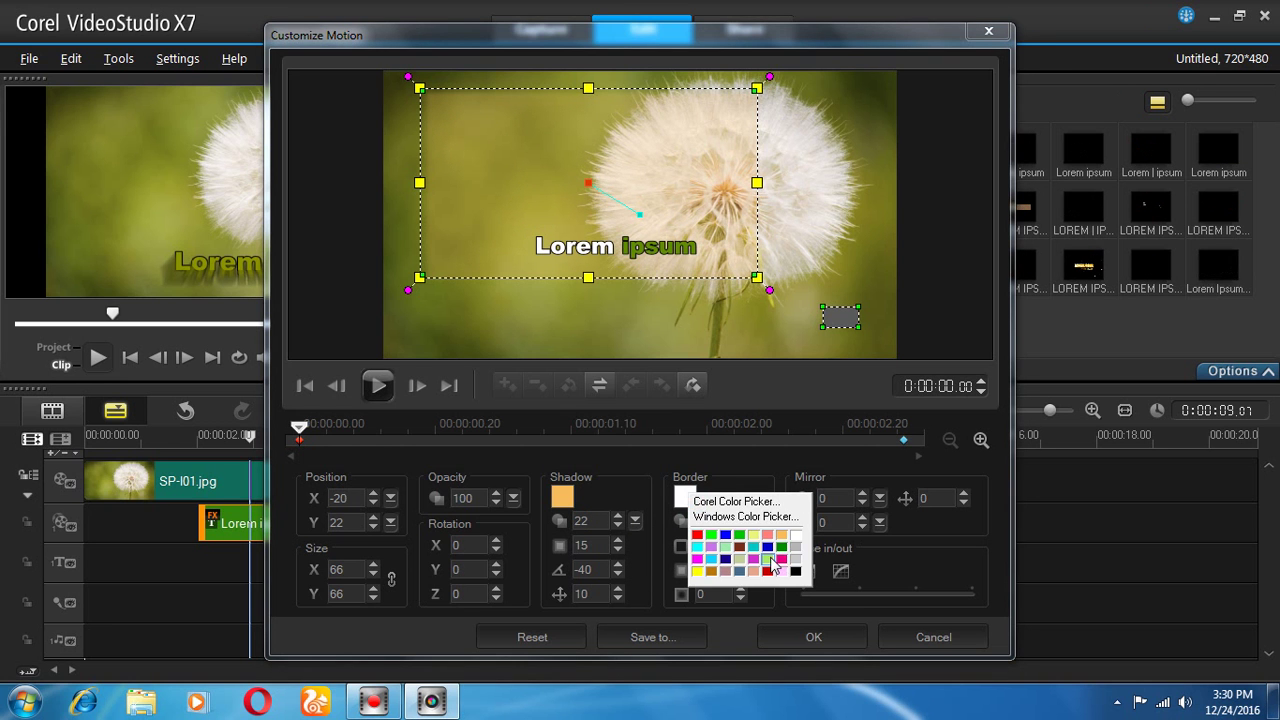
{"action": "left_click", "coordinate": [780, 548]}
{"action": "left_click", "coordinate": [740, 541]}
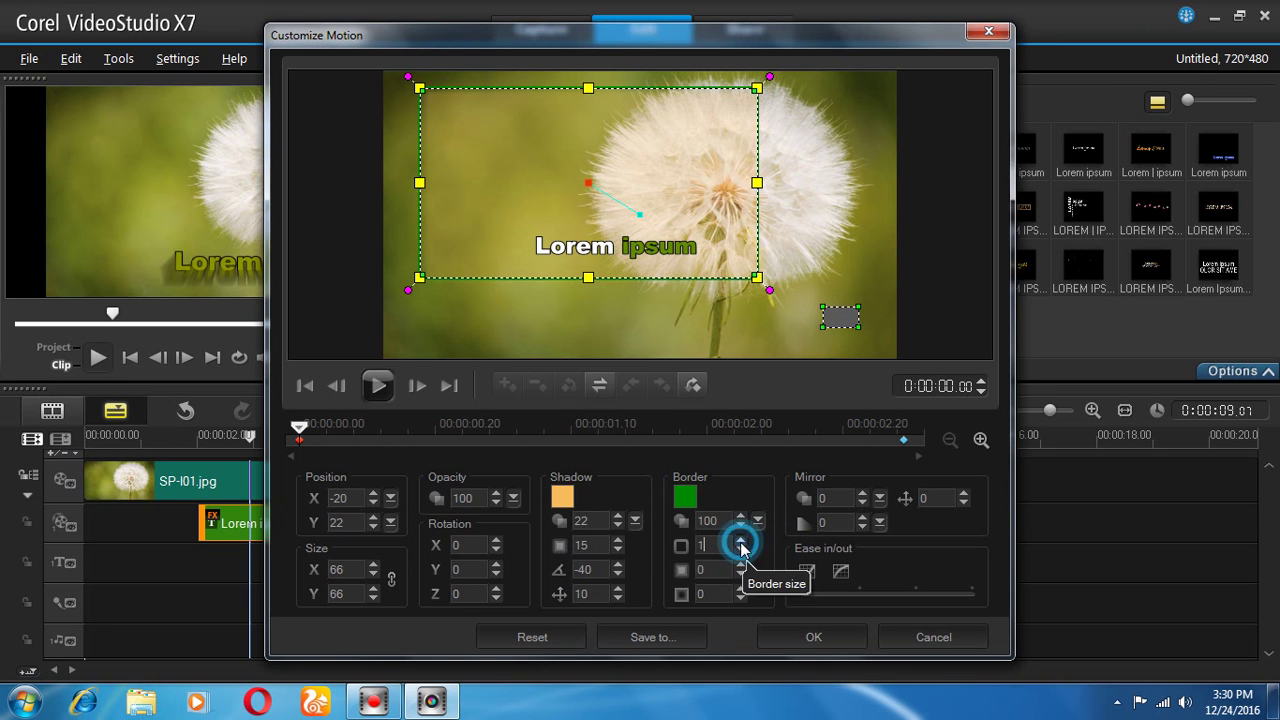
{"action": "left_click", "coordinate": [740, 541]}
{"action": "left_click", "coordinate": [740, 541]}
{"action": "left_click", "coordinate": [740, 541]}
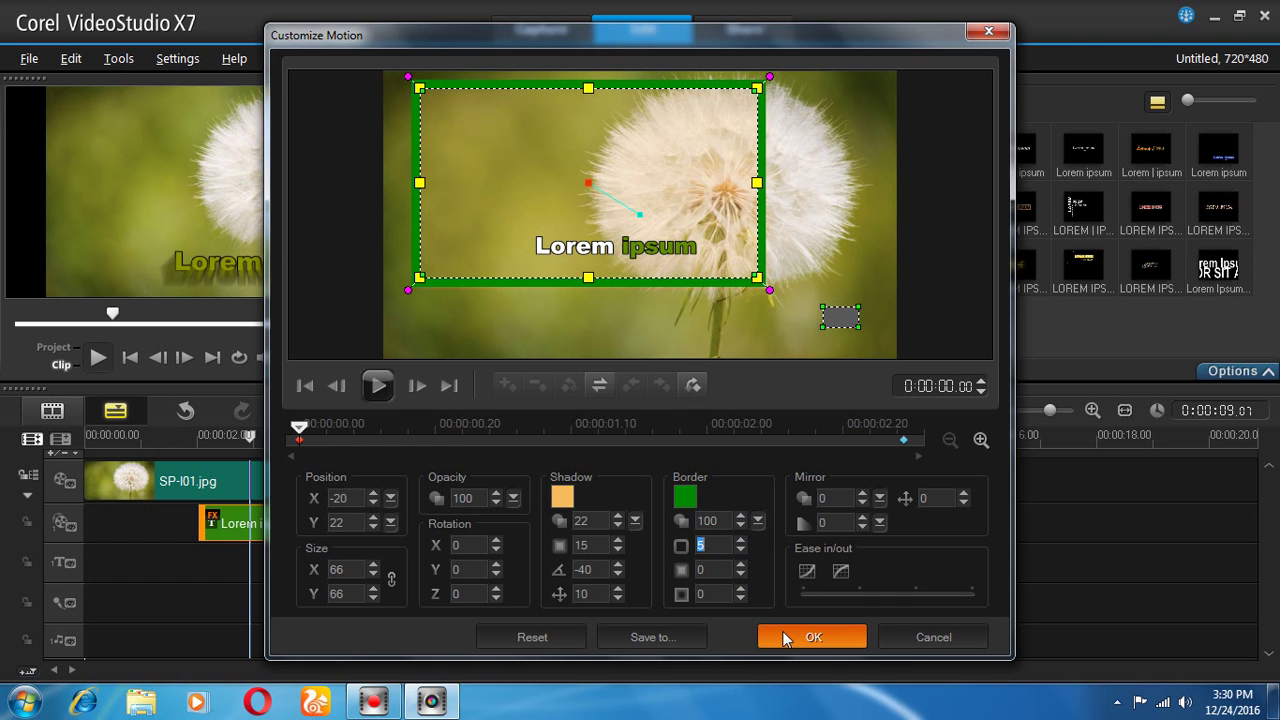
{"action": "left_click", "coordinate": [808, 637]}
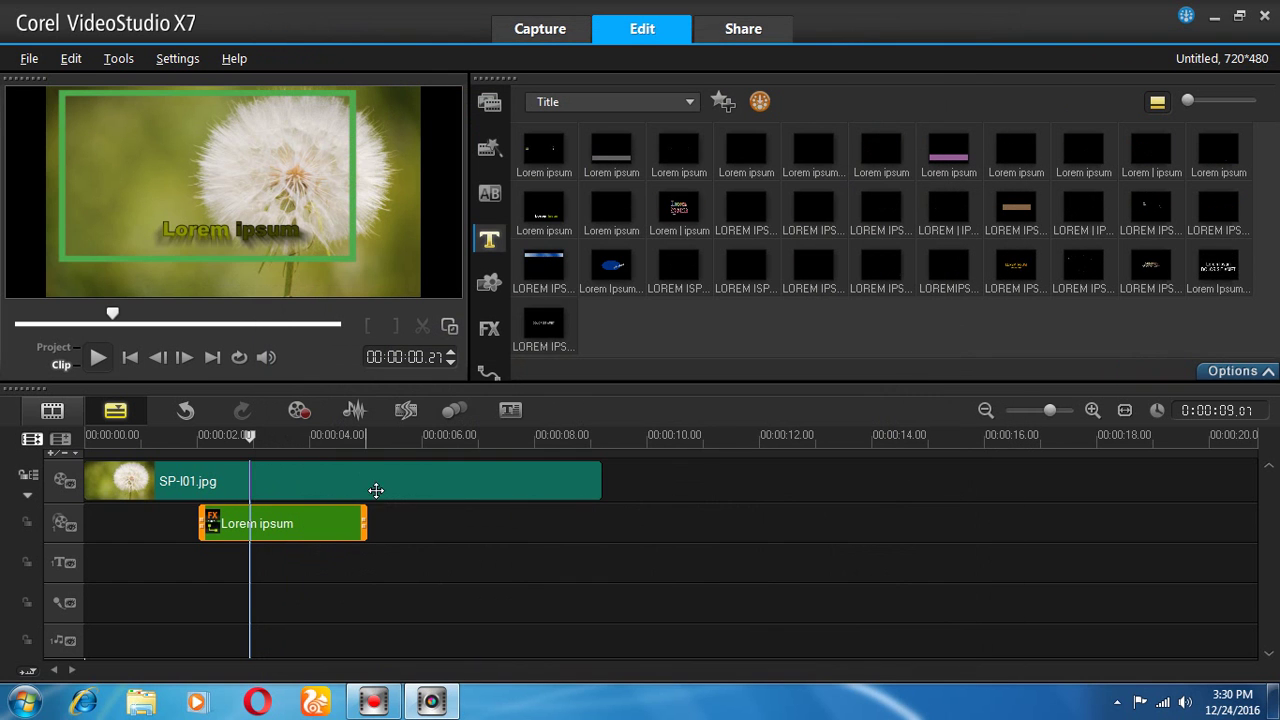
{"action": "left_click", "coordinate": [277, 448]}
{"action": "mouse_move", "coordinate": [311, 440]}
{"action": "left_mouse_down"}
{"action": "mouse_move", "coordinate": [337, 443]}
{"action": "mouse_move", "coordinate": [257, 445]}
{"action": "mouse_move", "coordinate": [304, 447]}
{"action": "left_mouse_up"}
Step: Set the shadow opacity and border size to 0 in the Lorem ipsum title's custom motion
{"action": "left_click", "coordinate": [302, 535]}
{"action": "right_click", "coordinate": [302, 535]}
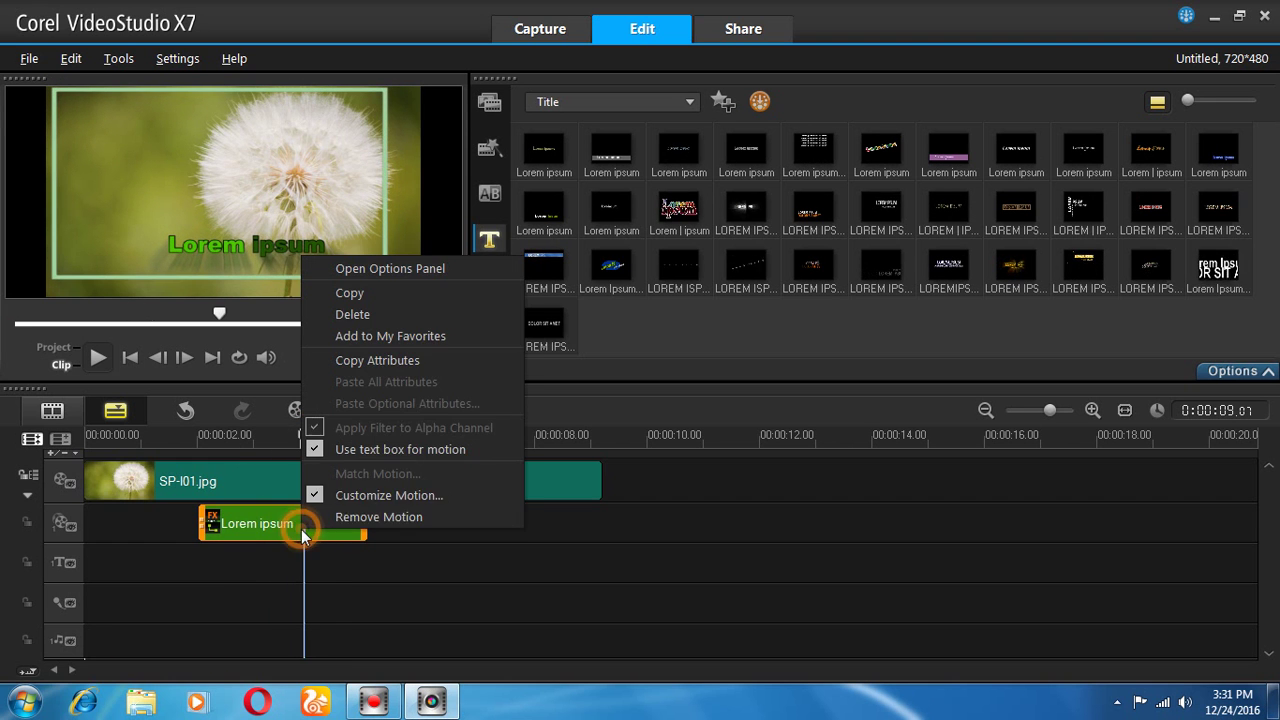
{"action": "left_click", "coordinate": [360, 495]}
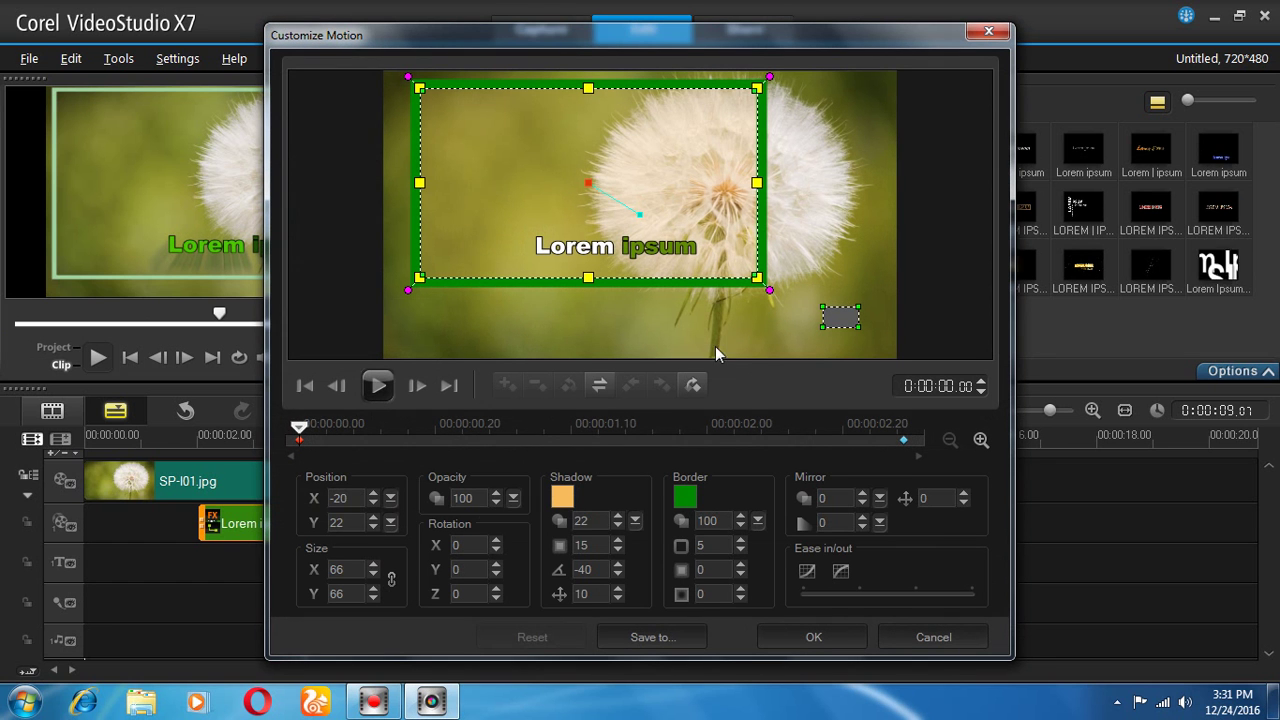
{"action": "left_click", "coordinate": [617, 526]}
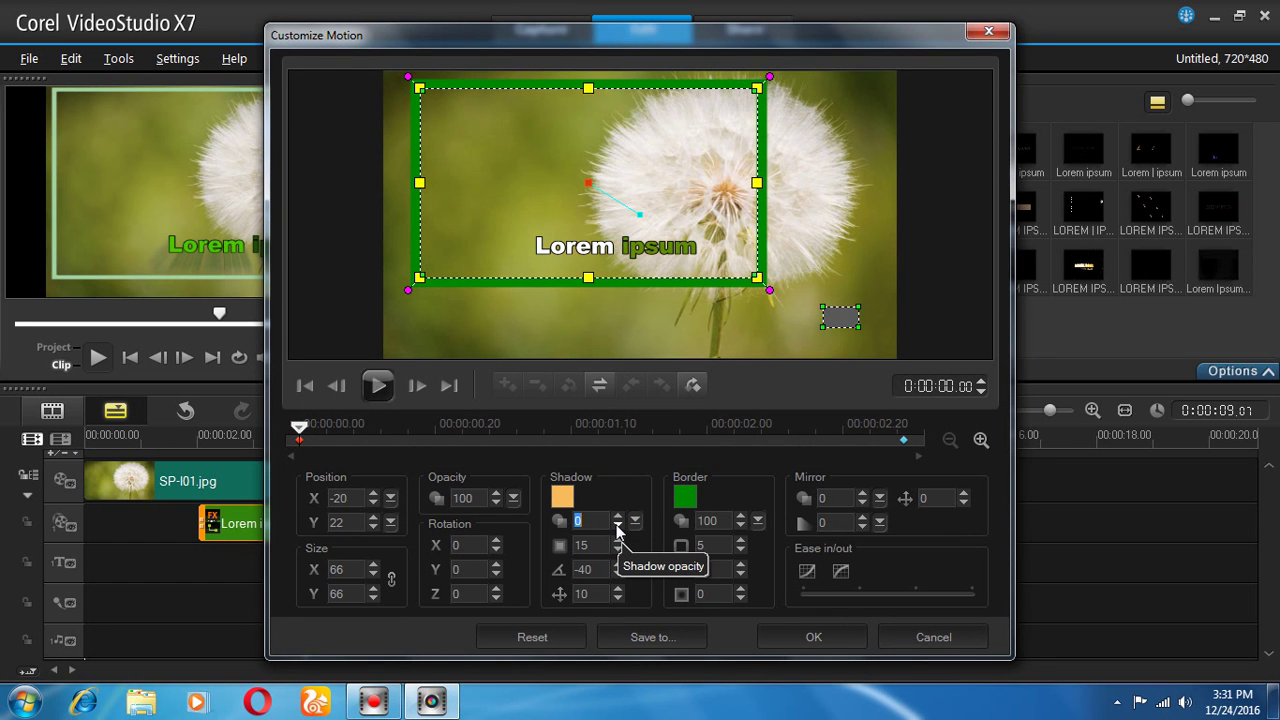
{"action": "left_click", "coordinate": [617, 527]}
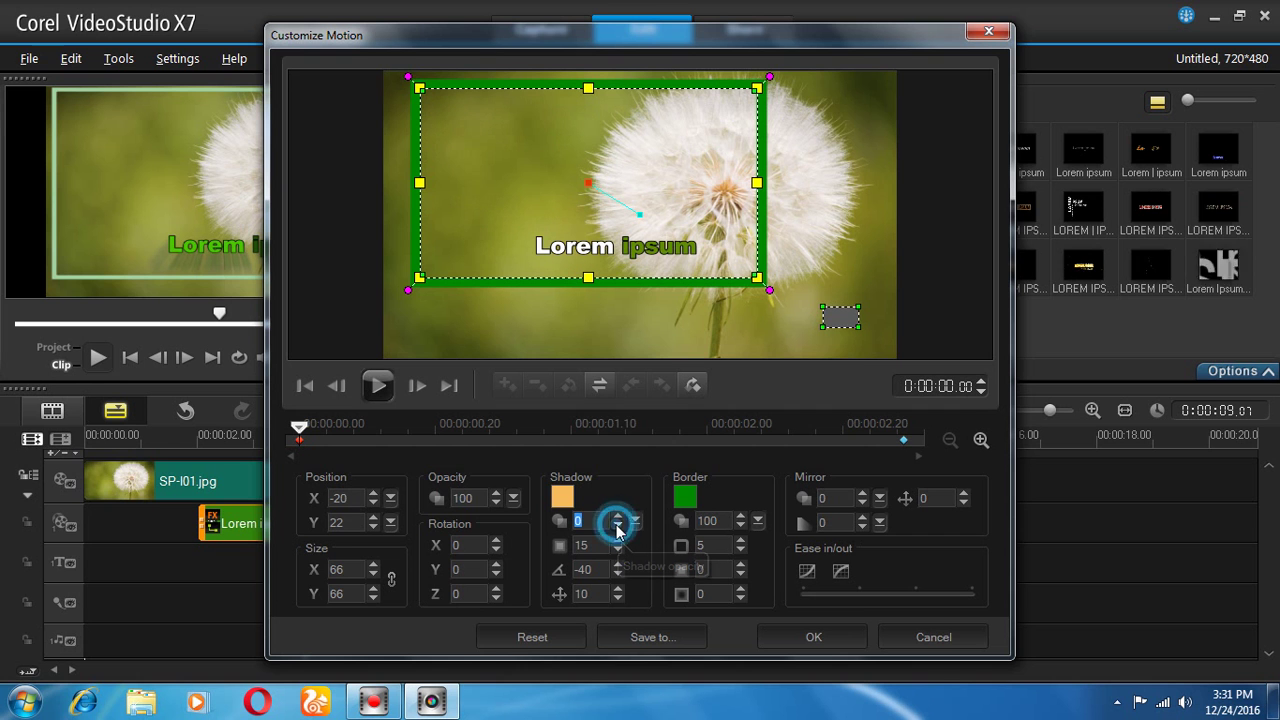
{"action": "left_click", "coordinate": [740, 551]}
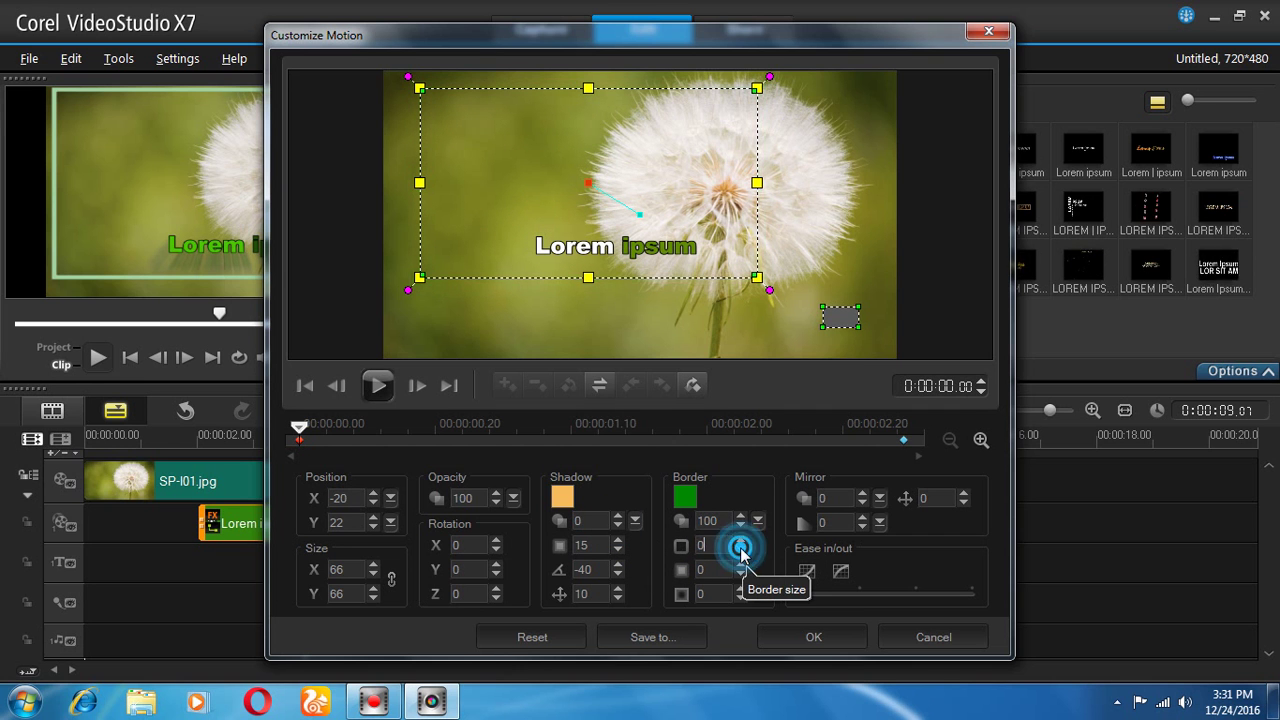
{"action": "left_click", "coordinate": [790, 632]}
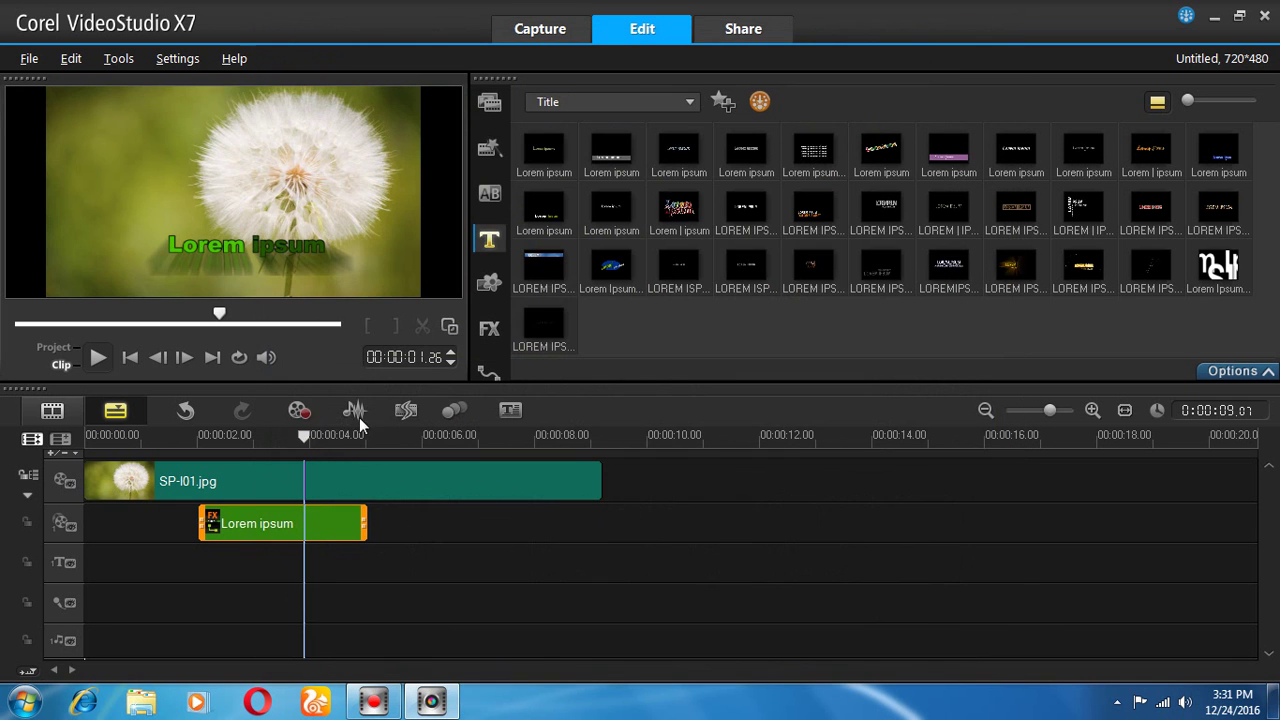
Step: Move the Lorem ipsum text up and to the left, near the vertical middle of the photo
{"action": "left_click_drag", "start_coordinate": [330, 437], "coordinate": [258, 442]}
{"action": "left_click", "coordinate": [357, 520]}
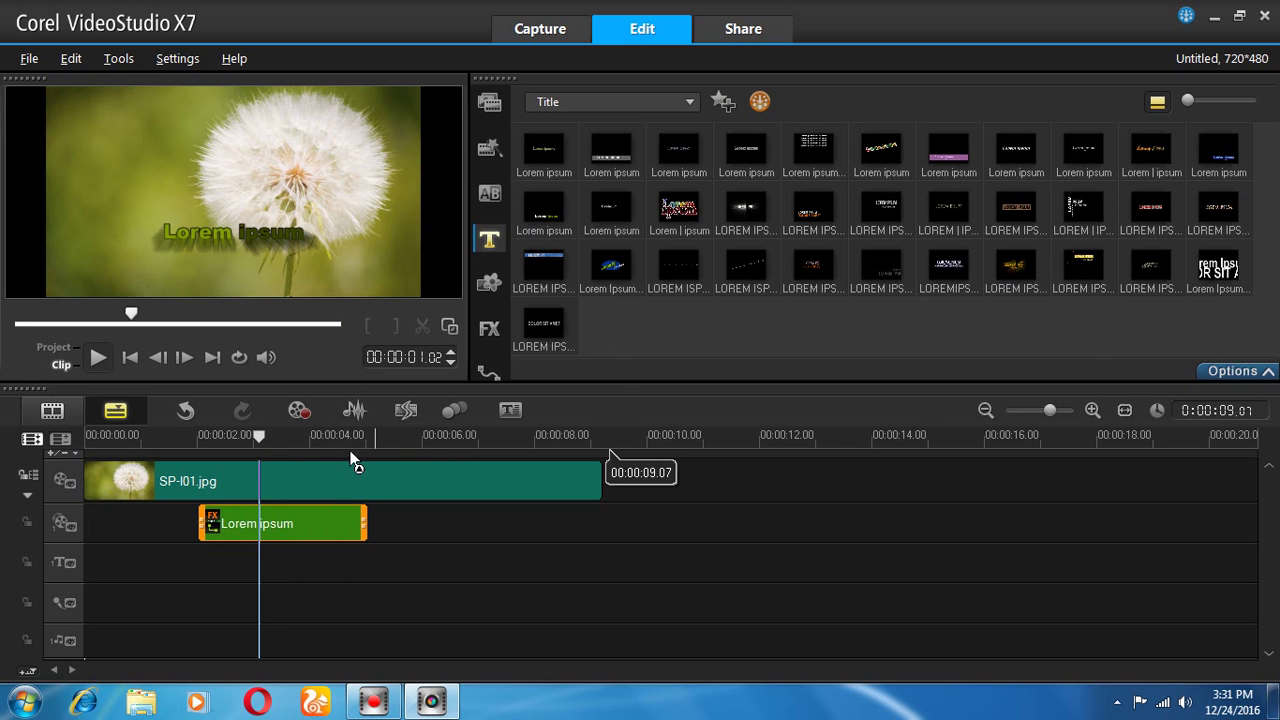
{"action": "double_click", "coordinate": [323, 246]}
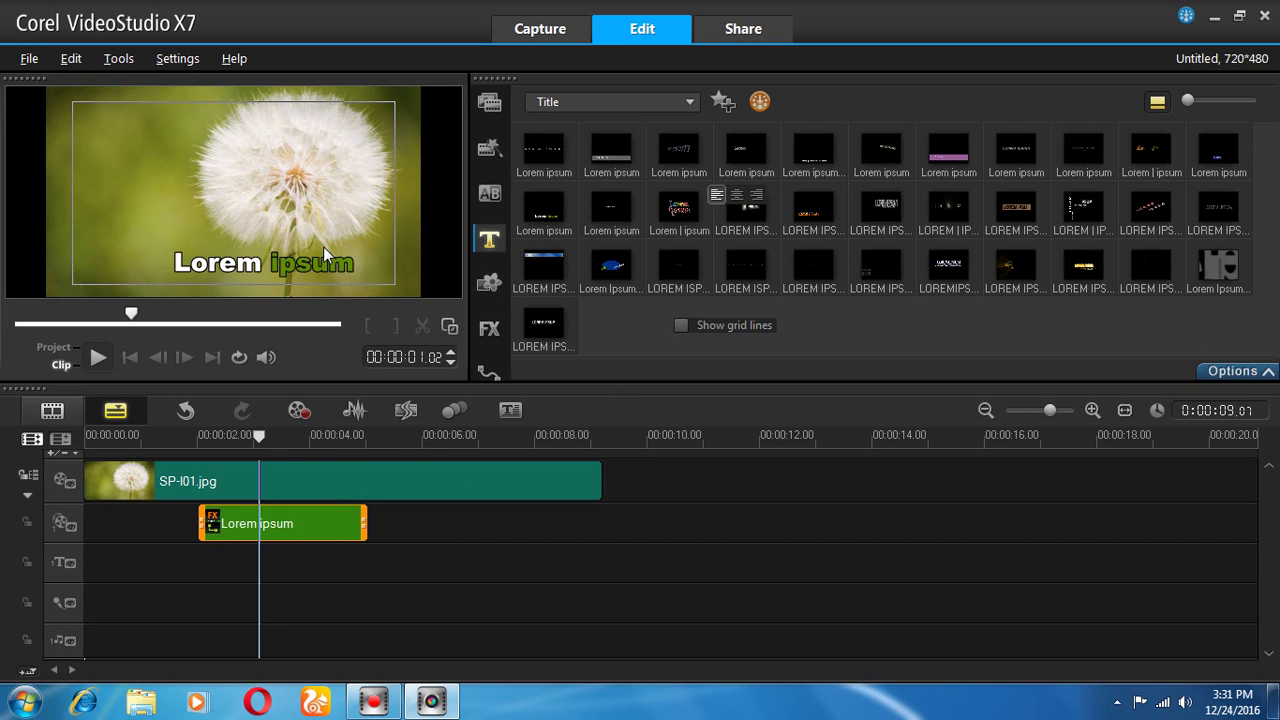
{"action": "left_click_drag", "start_coordinate": [288, 268], "coordinate": [295, 202]}
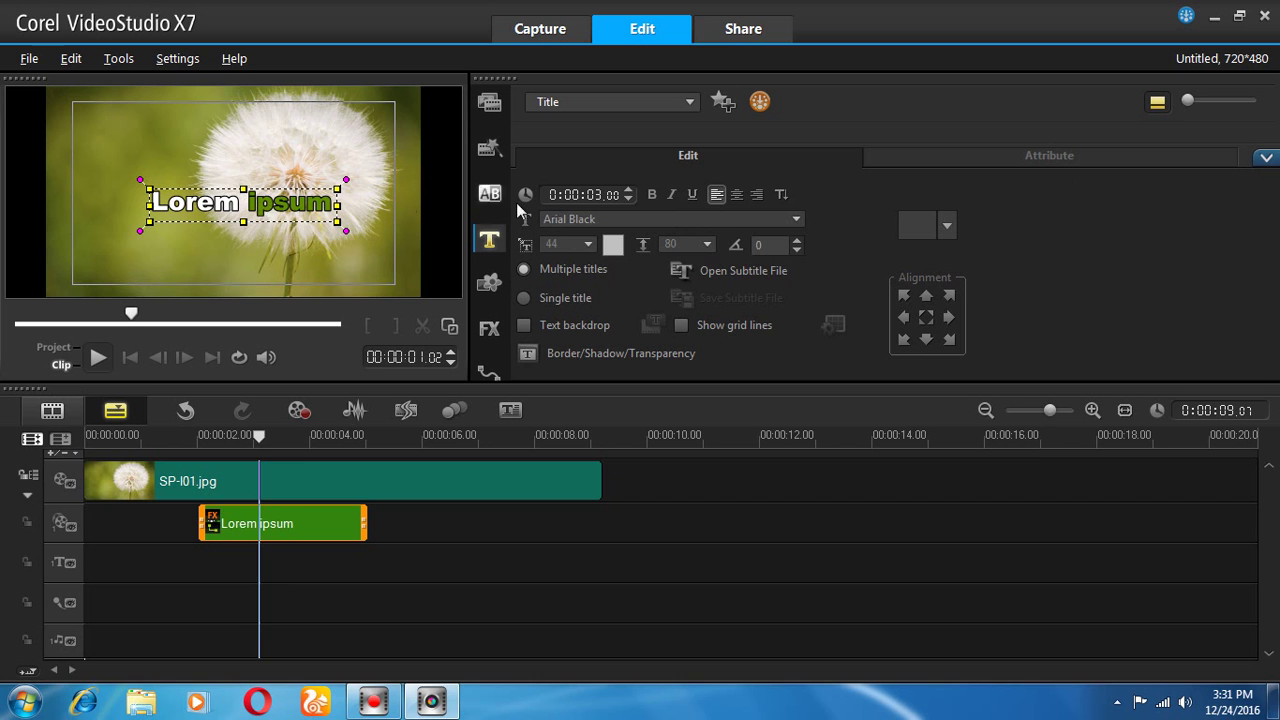
{"action": "left_click_drag", "start_coordinate": [283, 205], "coordinate": [260, 205]}
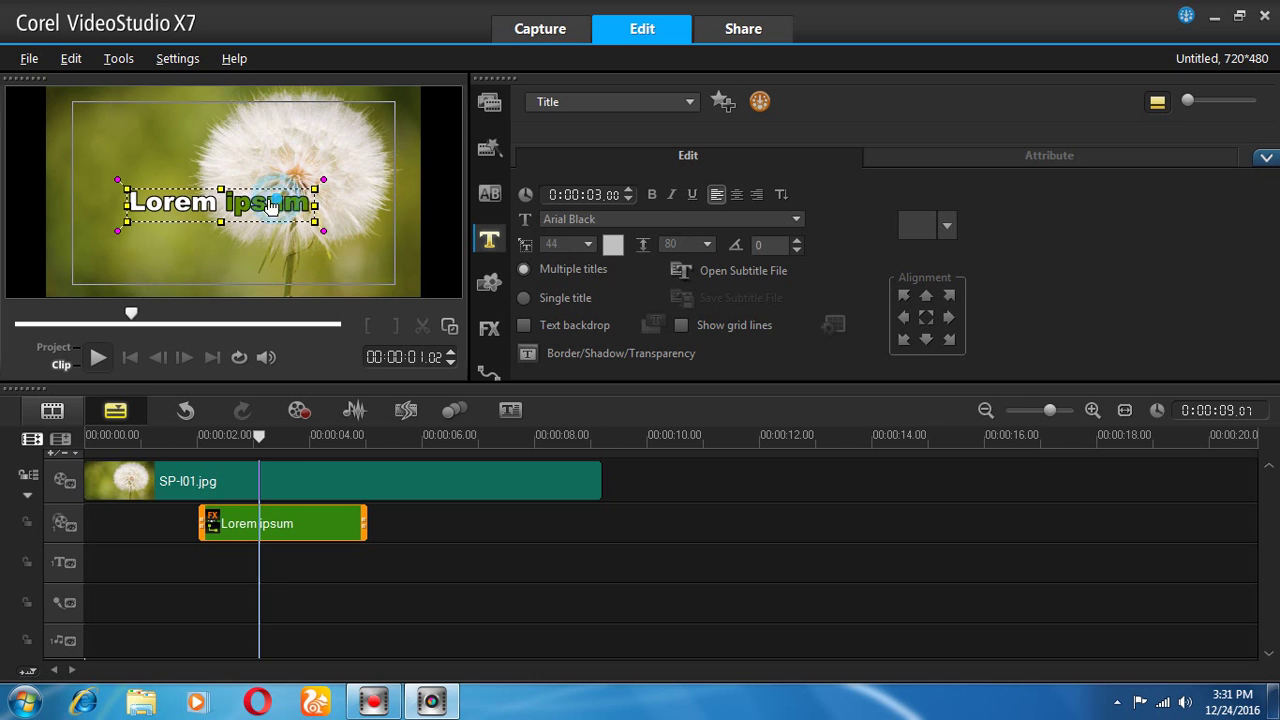
Step: Enable text animation on the Lorem ipsum title with the second Drop preset
{"action": "left_click", "coordinate": [1043, 158]}
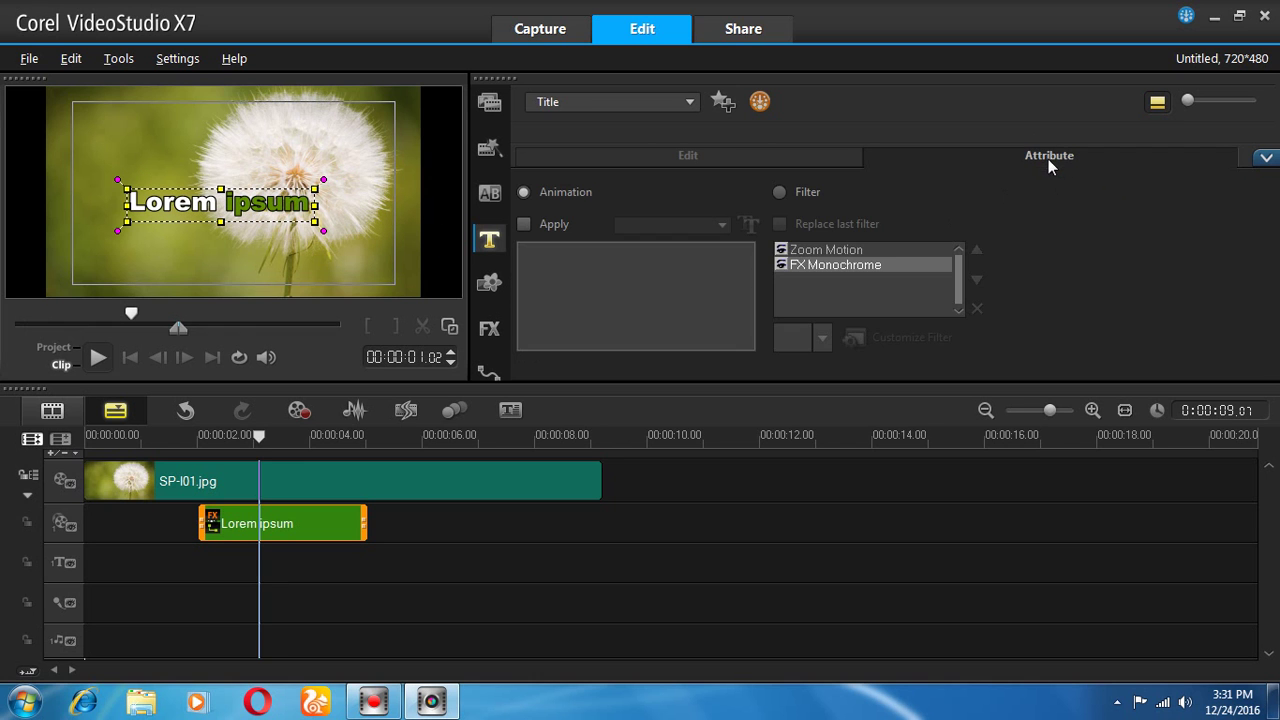
{"action": "left_click", "coordinate": [687, 153]}
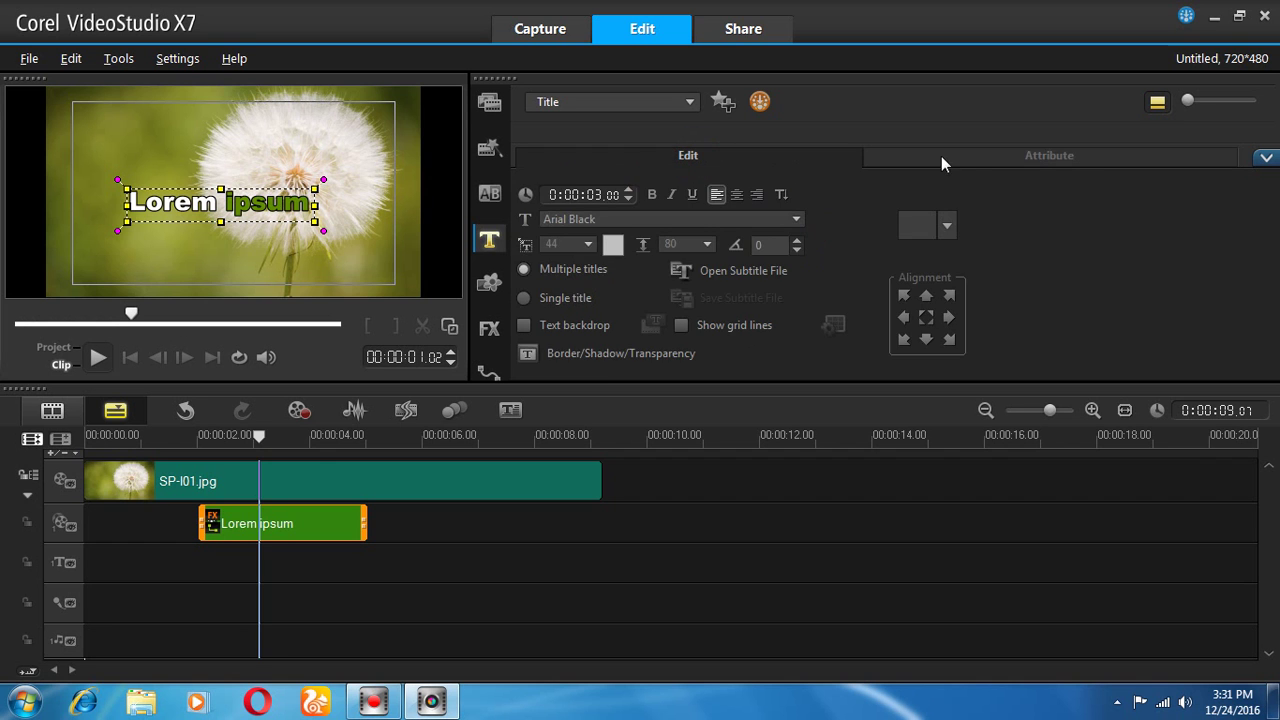
{"action": "left_click", "coordinate": [1058, 152]}
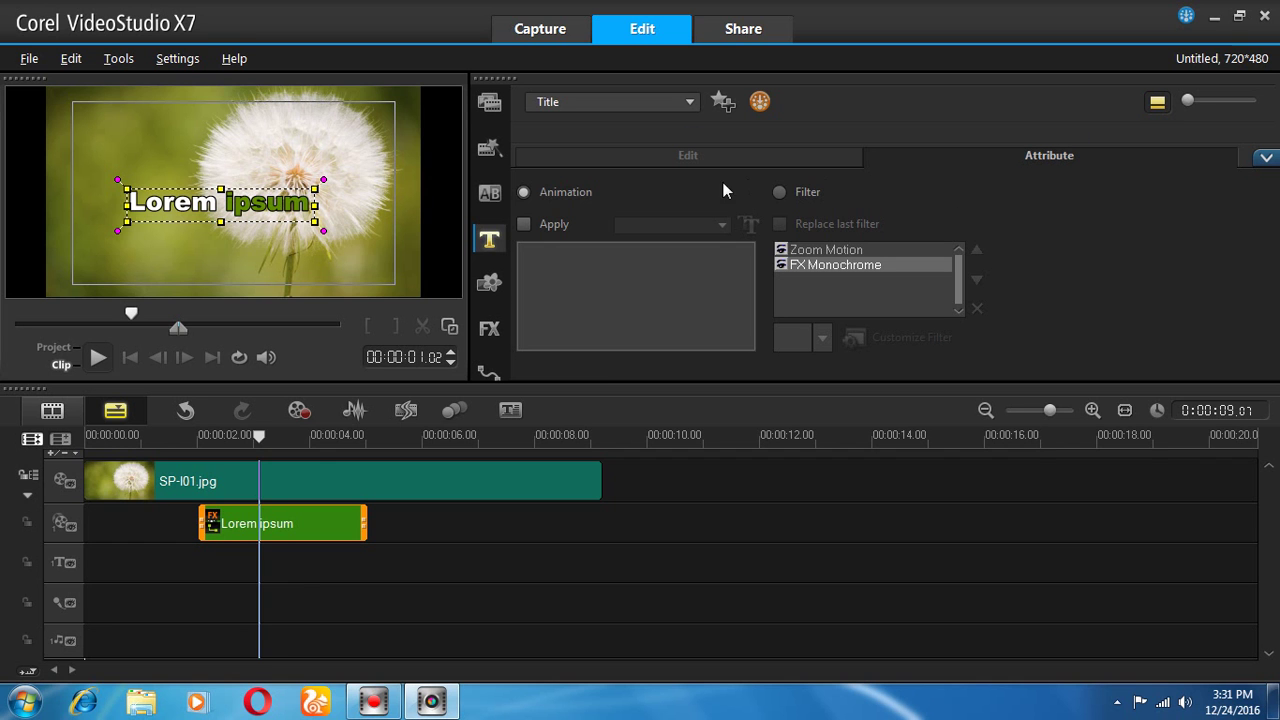
{"action": "left_click", "coordinate": [524, 225]}
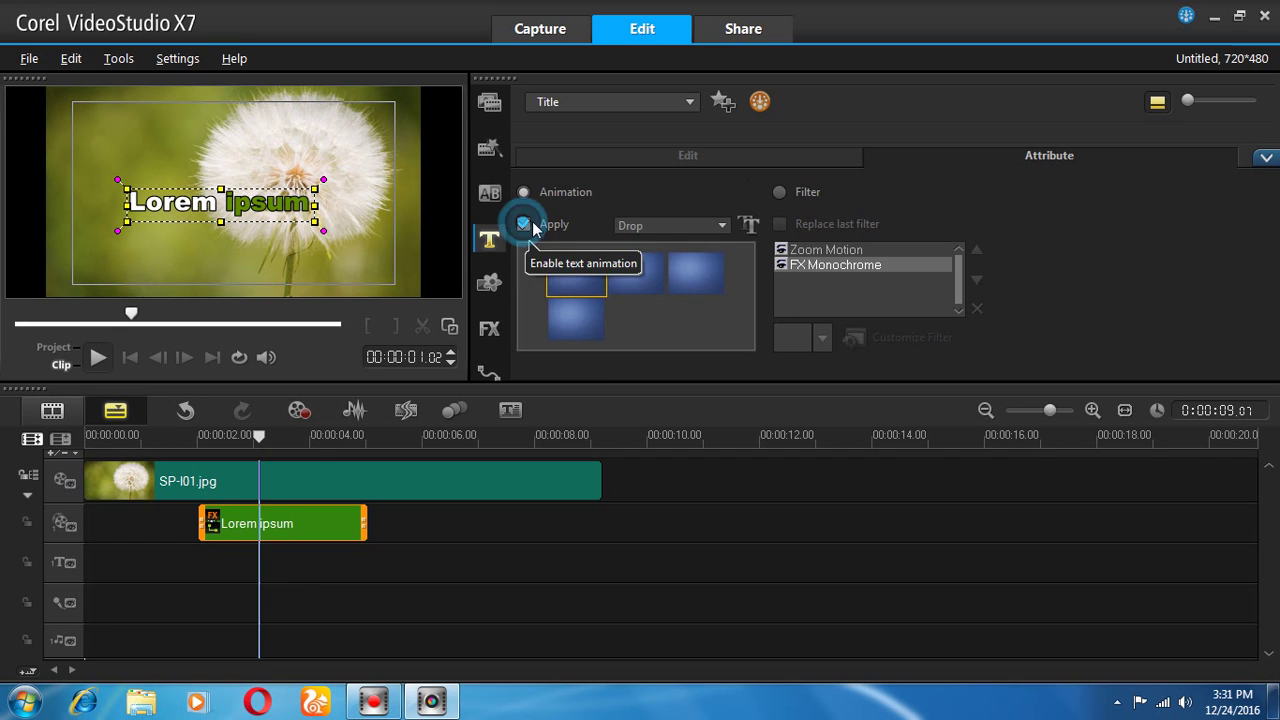
{"action": "left_click", "coordinate": [667, 224]}
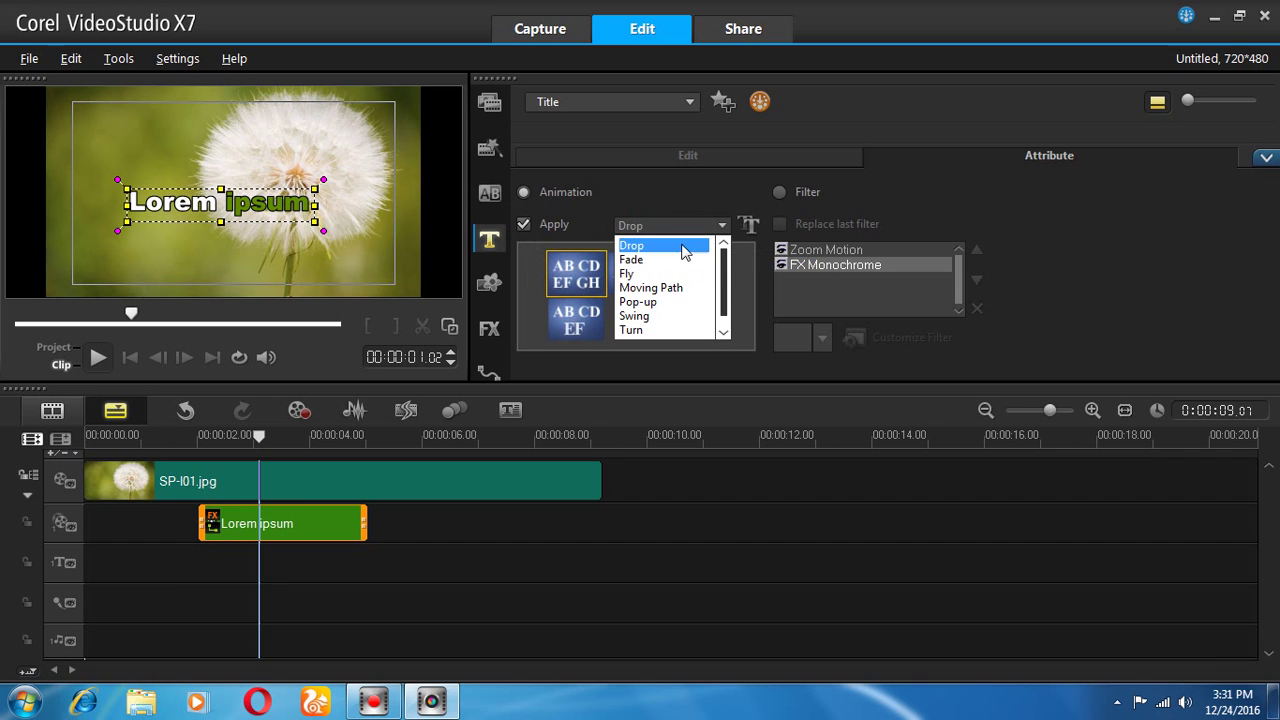
{"action": "left_click", "coordinate": [634, 305]}
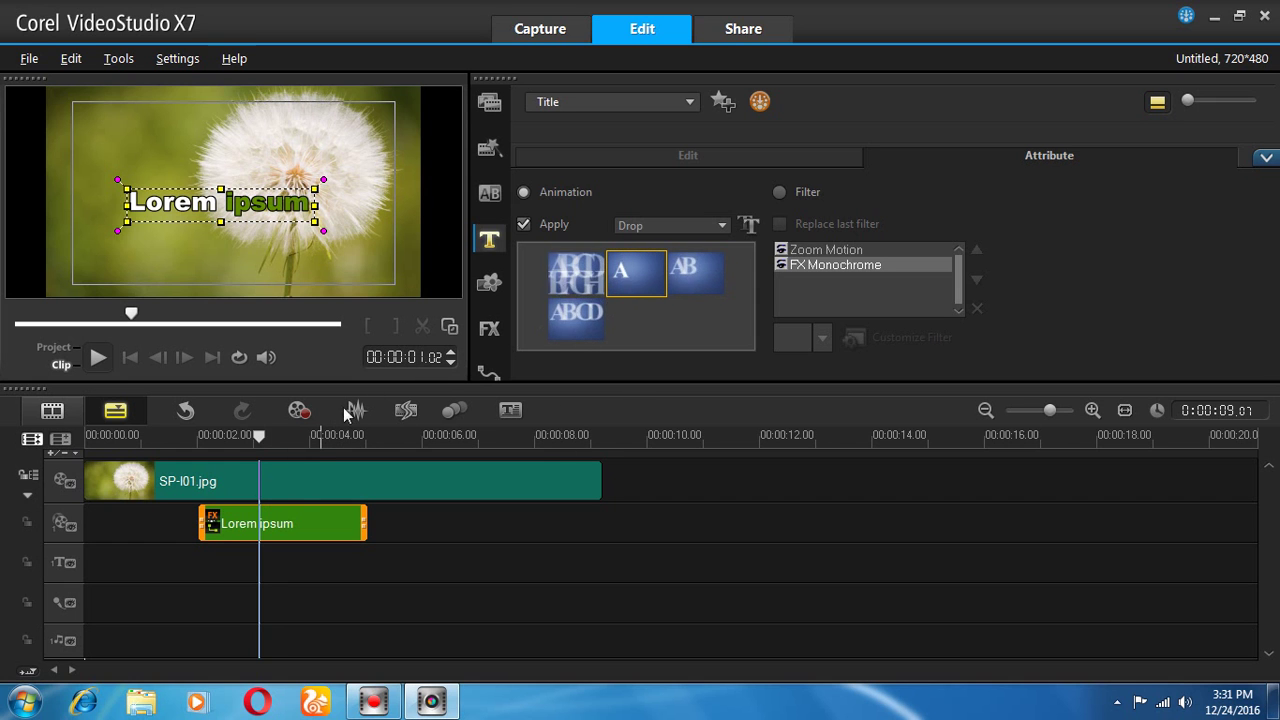
Step: Scrub through the title's part of the timeline to preview its Drop animation
{"action": "left_click", "coordinate": [279, 436]}
{"action": "left_click", "coordinate": [190, 436]}
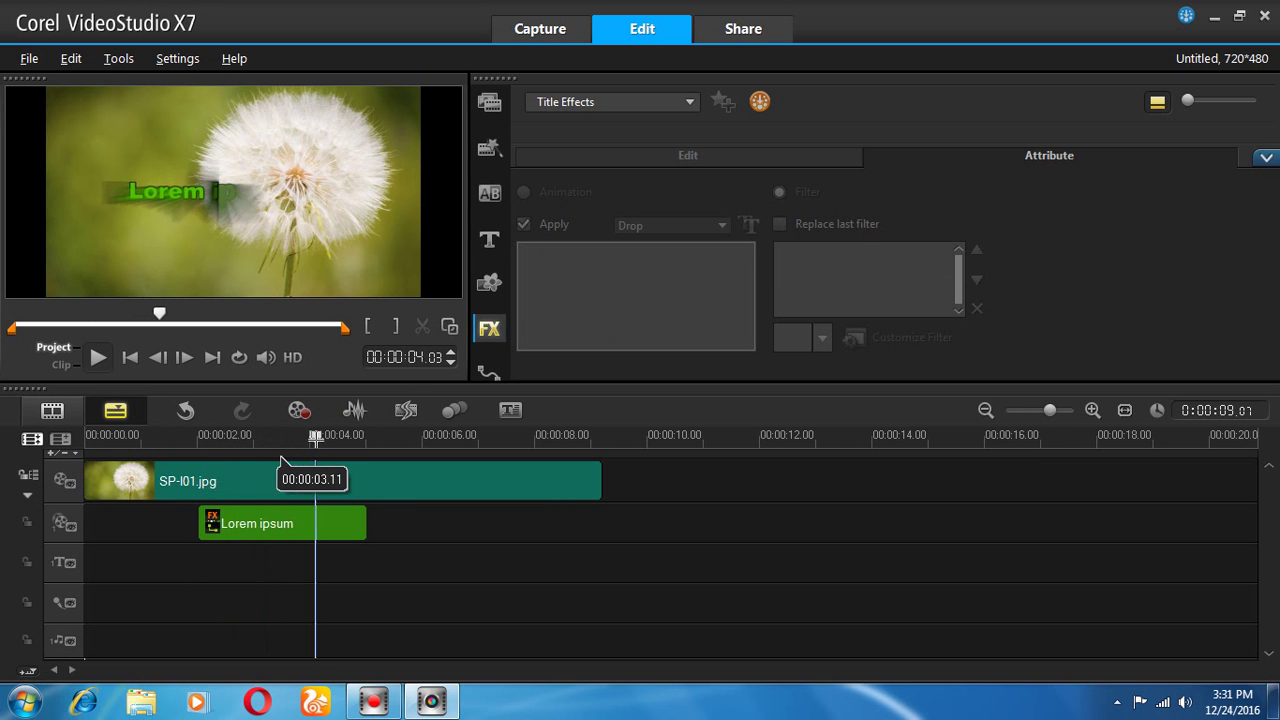
{"action": "key", "text": "Left"}
{"action": "key", "text": "Left"}
{"action": "key", "text": "Left"}
{"action": "key", "text": "Left"}
{"action": "key", "text": "Left"}
{"action": "key", "text": "Left"}
{"action": "key", "text": "Left"}
{"action": "key", "text": "Left"}
{"action": "key", "text": "Left"}
{"action": "key", "text": "Left"}
{"action": "key", "text": "Left"}
{"action": "key", "text": "Left"}
{"action": "key", "text": "Left"}
{"action": "key", "text": "Left"}
{"action": "key", "text": "Left"}
{"action": "key", "text": "Left"}
{"action": "key", "text": "Left"}
{"action": "key", "text": "Left"}
{"action": "key", "text": "Left"}
{"action": "key", "text": "Left"}
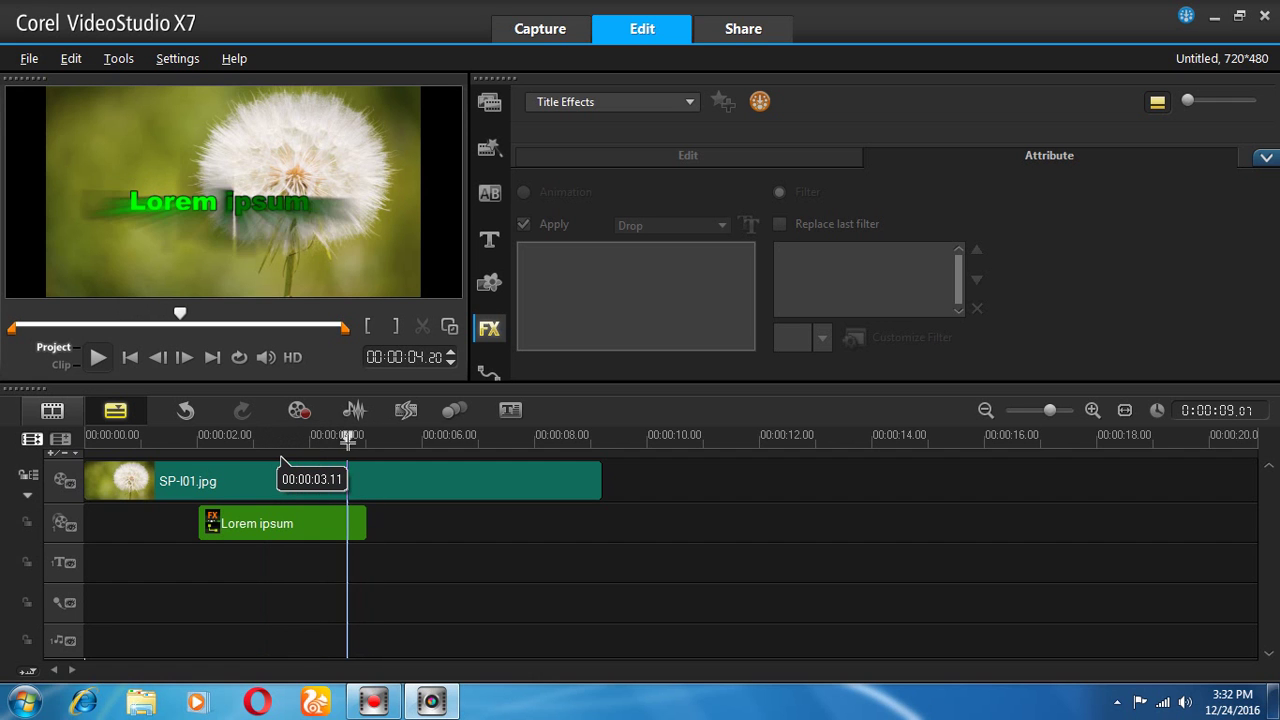
Step: Change the Lorem ipsum title's animation to the middle Fade preset in the second row and preview it
{"action": "left_click", "coordinate": [317, 512]}
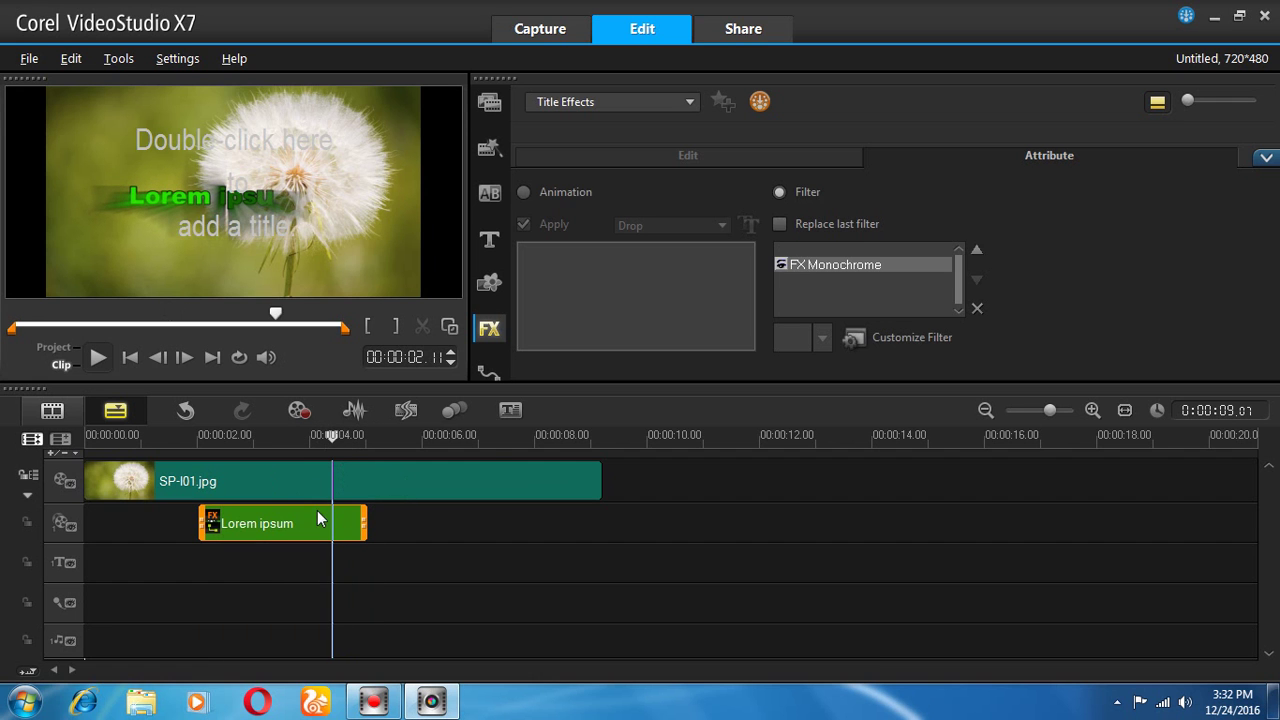
{"action": "left_click", "coordinate": [547, 197]}
{"action": "left_click", "coordinate": [687, 228]}
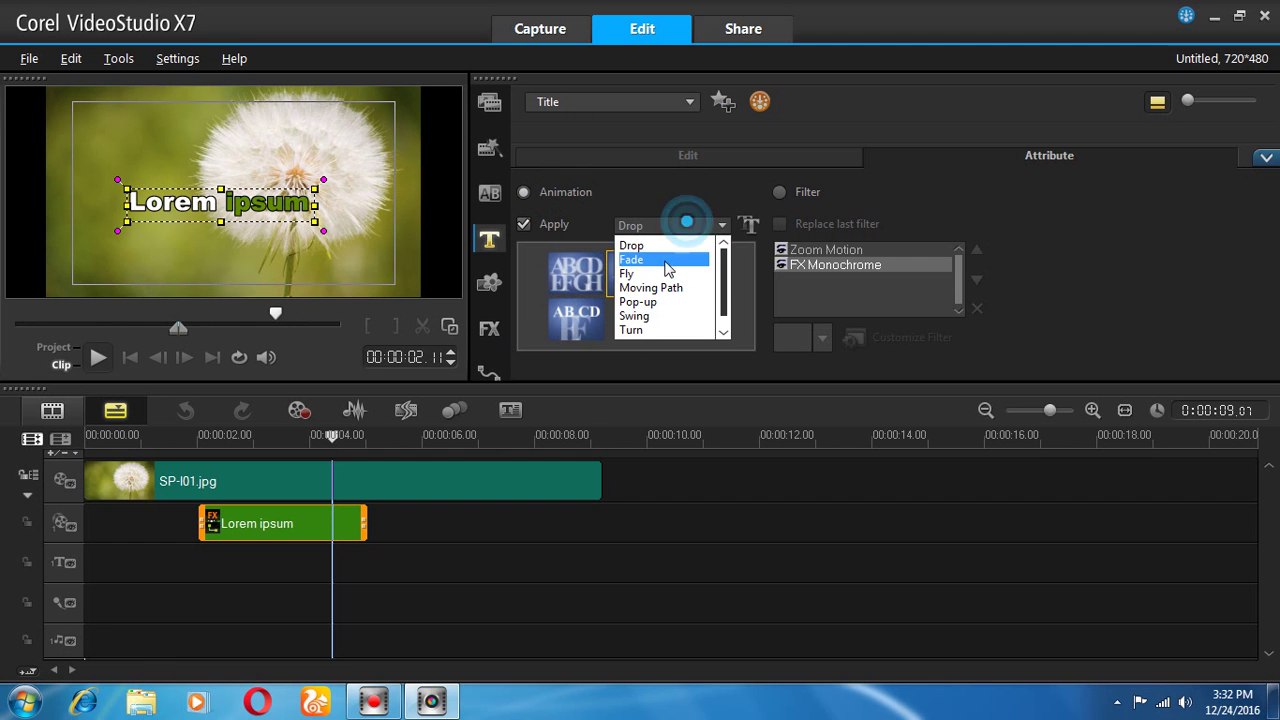
{"action": "left_click", "coordinate": [725, 258]}
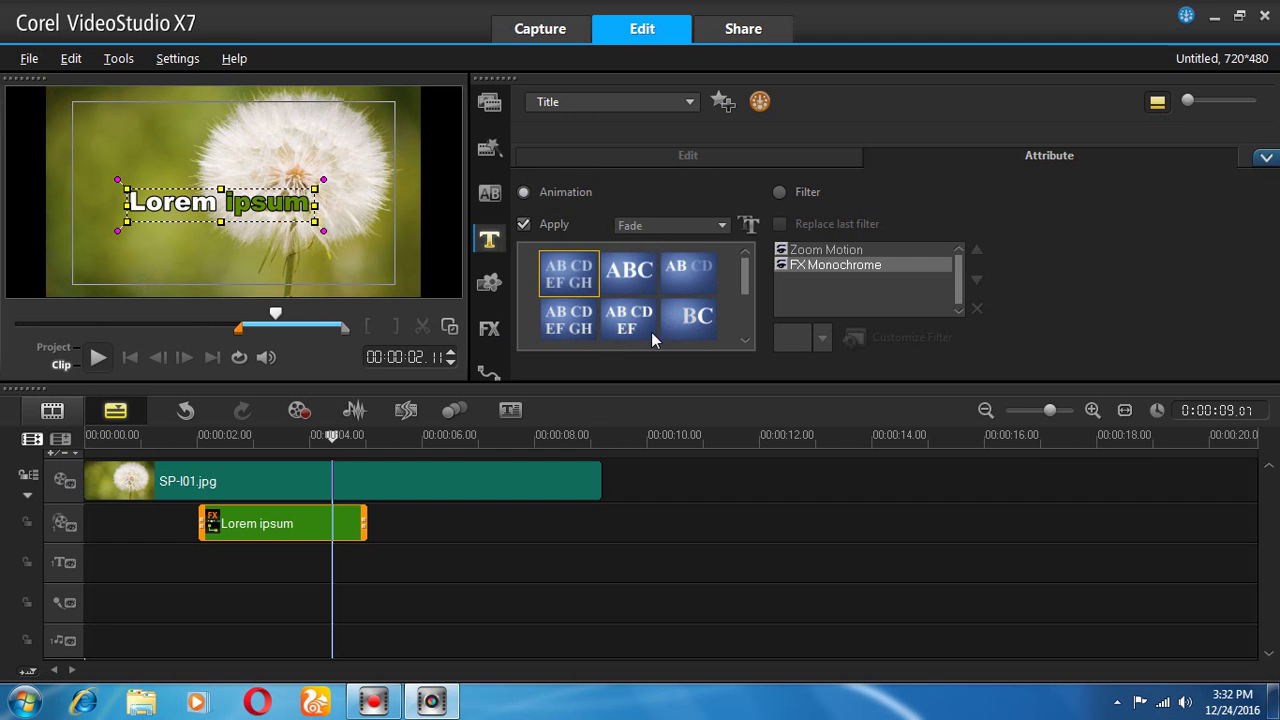
{"action": "left_click", "coordinate": [640, 328]}
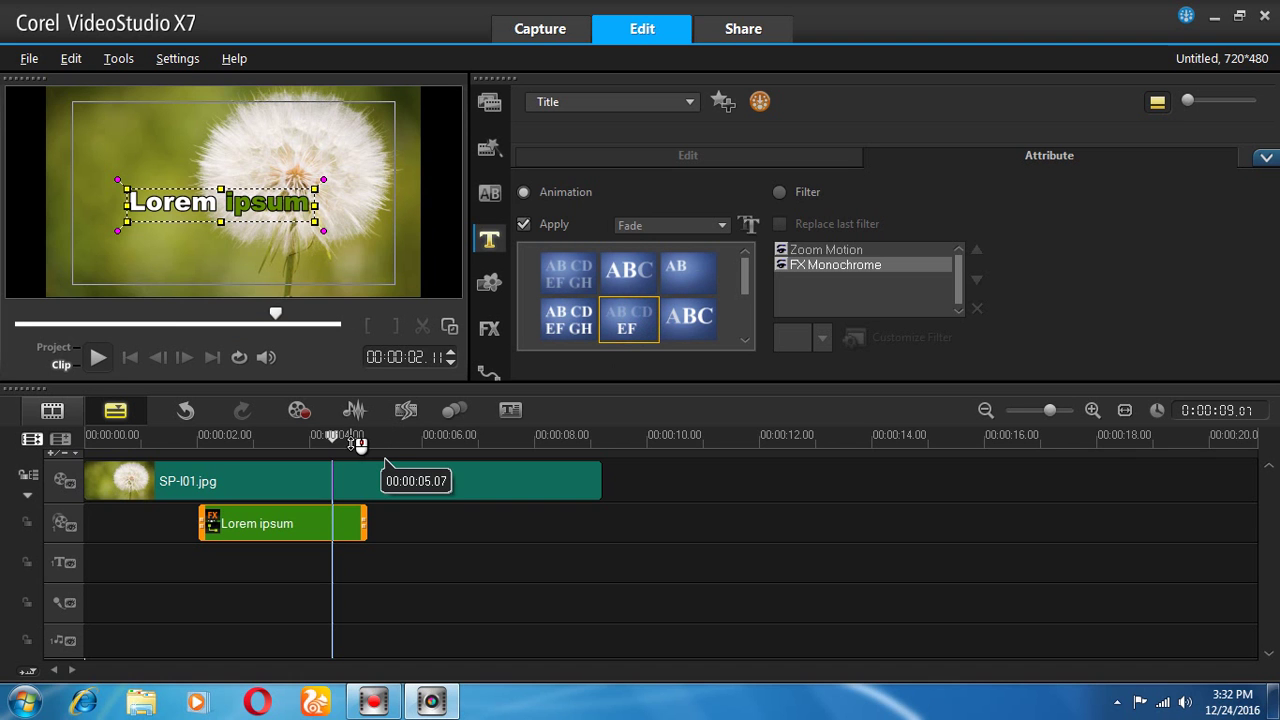
{"action": "mouse_move", "coordinate": [333, 439]}
{"action": "left_mouse_down"}
{"action": "mouse_move", "coordinate": [348, 439]}
{"action": "mouse_move", "coordinate": [191, 439]}
{"action": "mouse_move", "coordinate": [366, 437]}
{"action": "mouse_move", "coordinate": [333, 437]}
{"action": "left_mouse_up"}
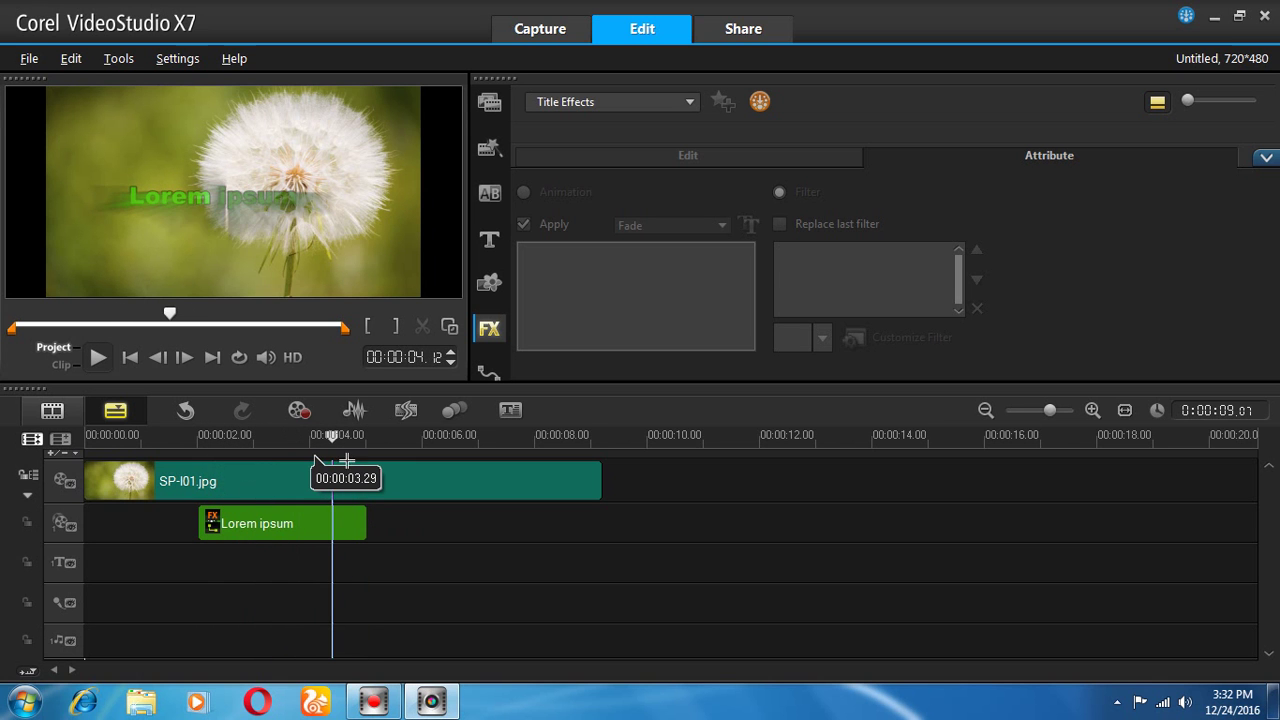
Step: Remove the FX Monochrome and Zoom Motion filters from the Lorem ipsum title and return to its animation settings
{"action": "left_click", "coordinate": [313, 521]}
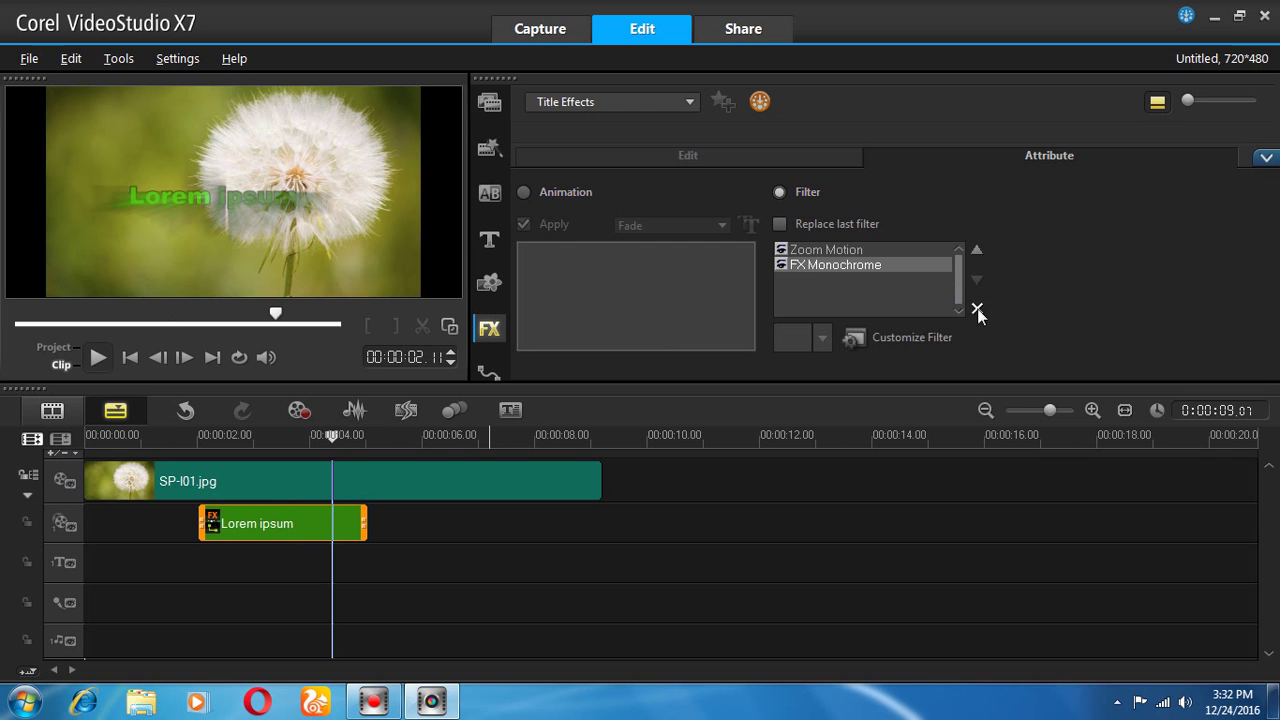
{"action": "left_click", "coordinate": [977, 309]}
{"action": "left_click", "coordinate": [977, 309]}
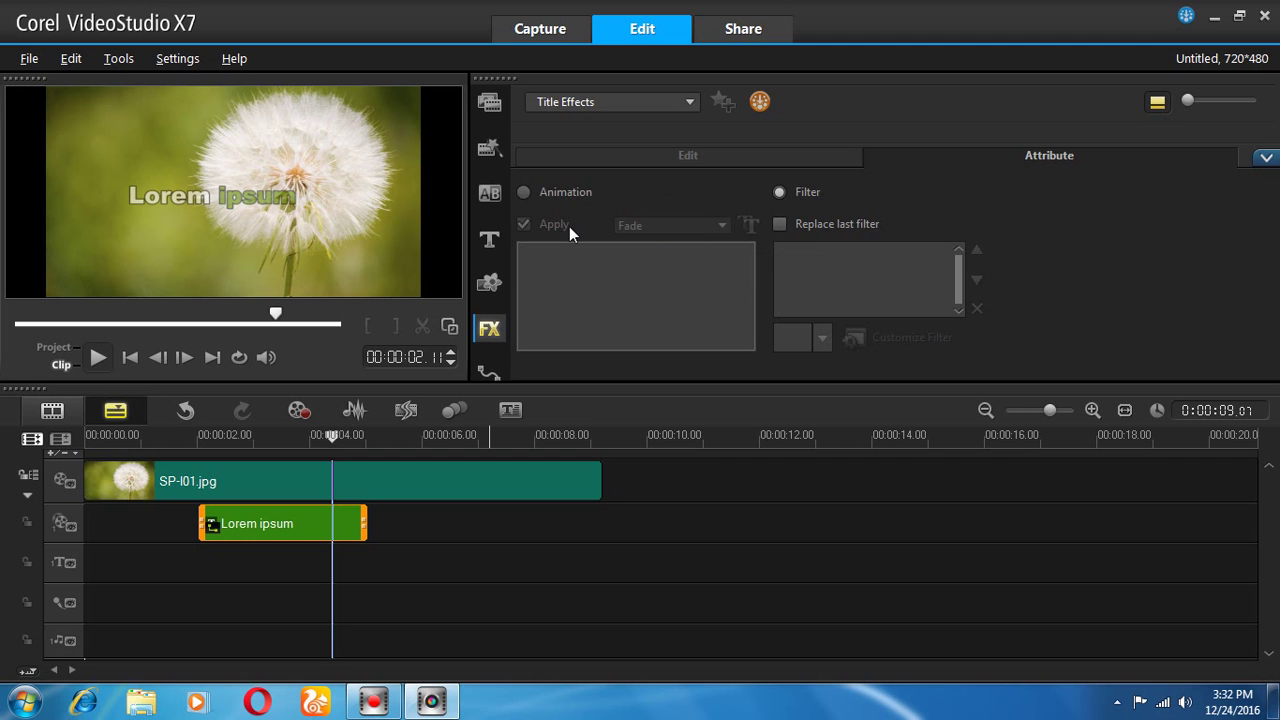
{"action": "left_click", "coordinate": [545, 195]}
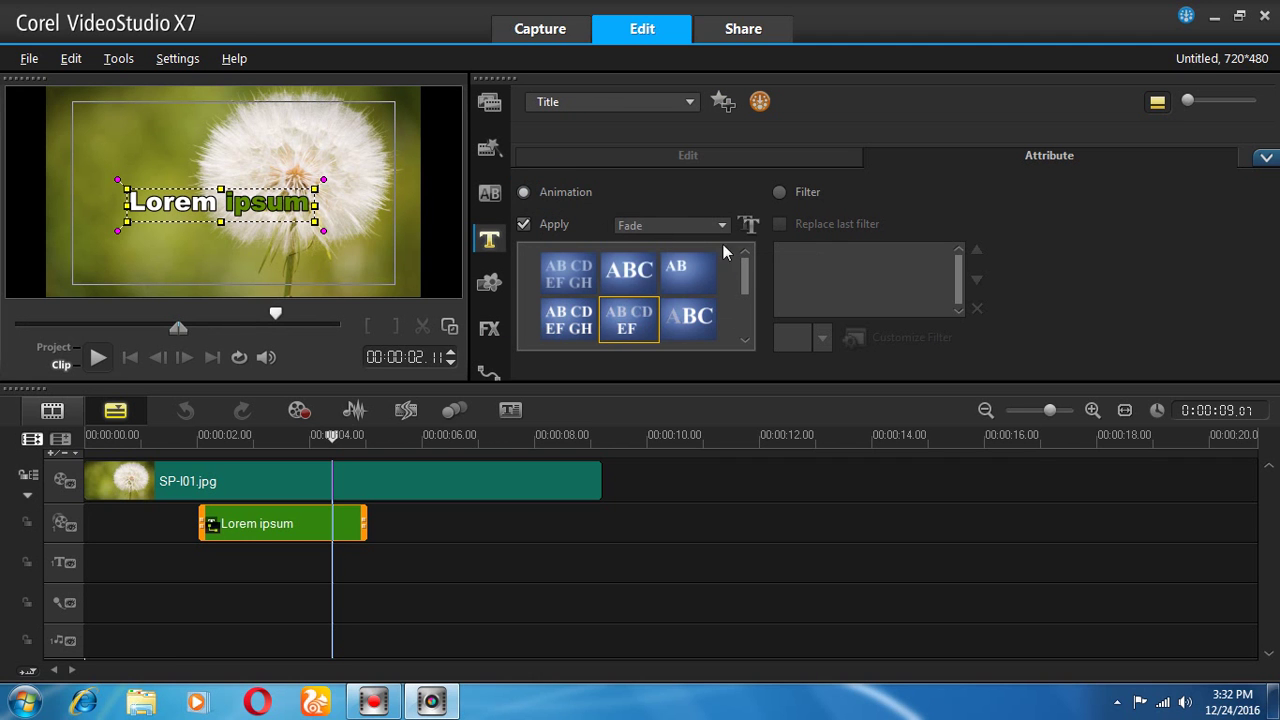
Step: Change the Lorem ipsum title's animation to the third Swing preset in the first row and preview it on the timeline
{"action": "left_click", "coordinate": [686, 224]}
{"action": "left_click", "coordinate": [652, 297]}
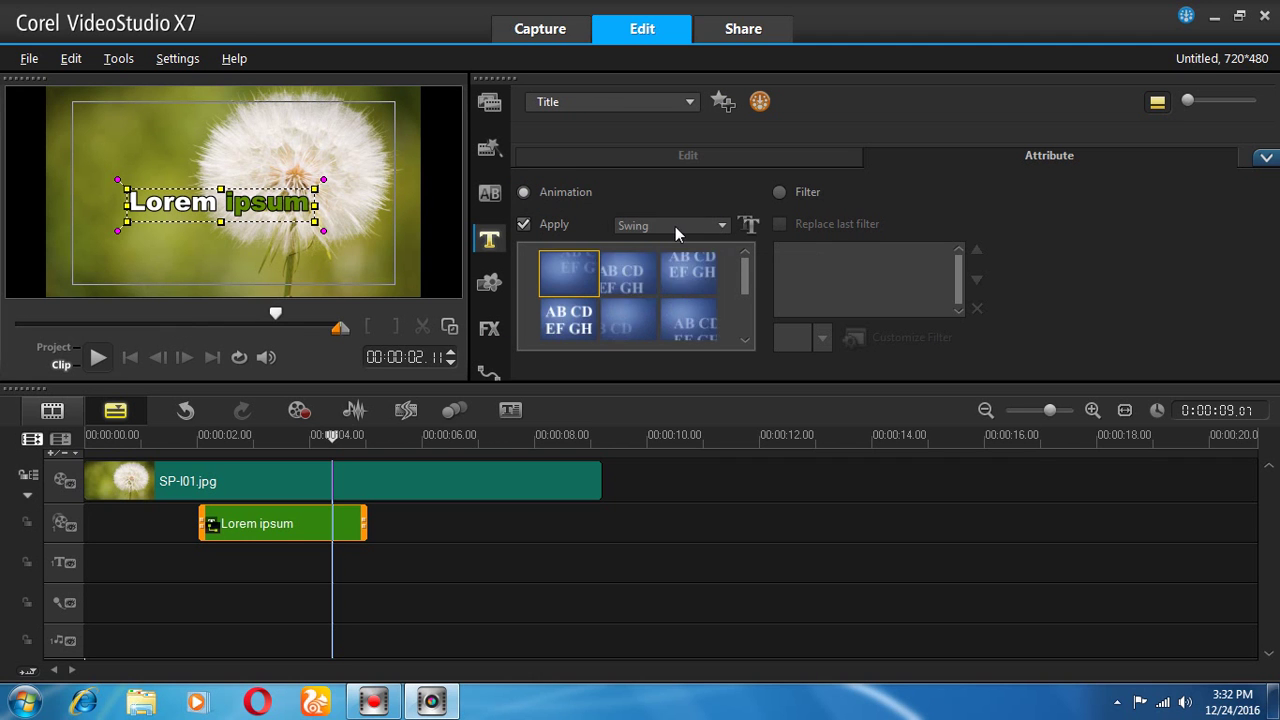
{"action": "left_click", "coordinate": [692, 273]}
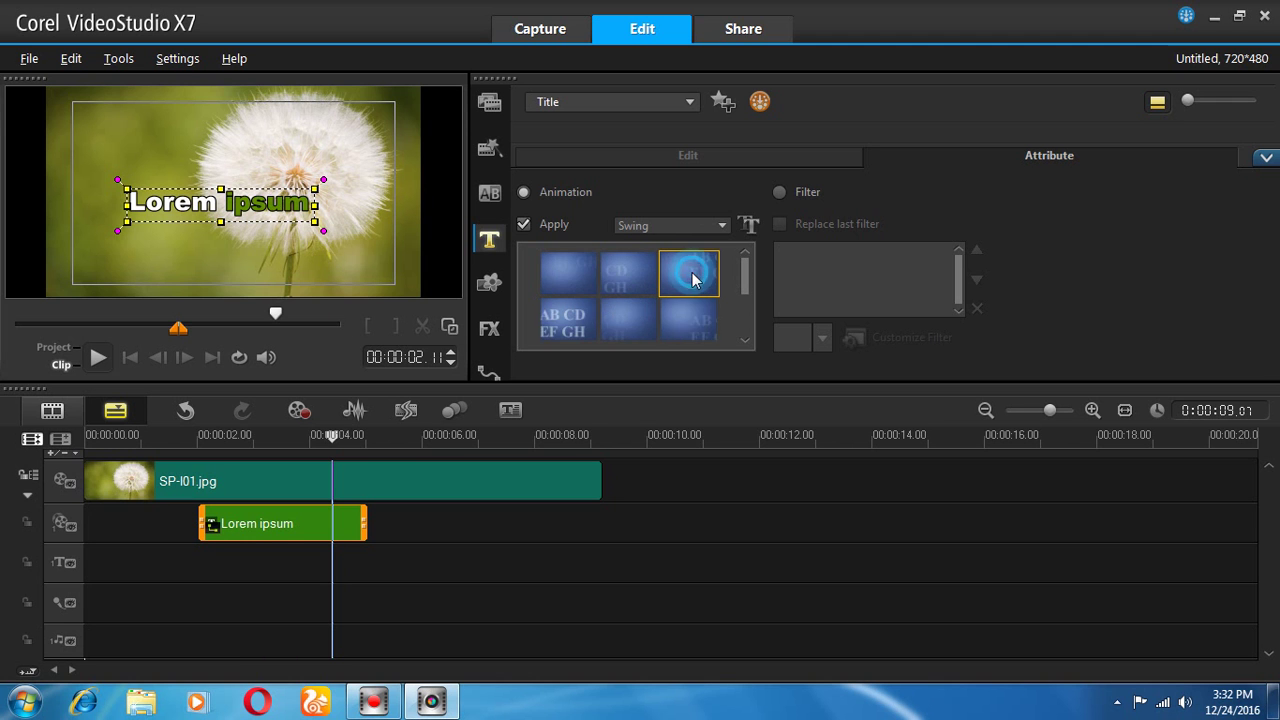
{"action": "left_click", "coordinate": [341, 436]}
{"action": "left_click_drag", "start_coordinate": [296, 441], "coordinate": [306, 470]}
Step: Remove the custom motion from the Lorem ipsum title and scrub through its part of the timeline to preview it
{"action": "left_click", "coordinate": [340, 521]}
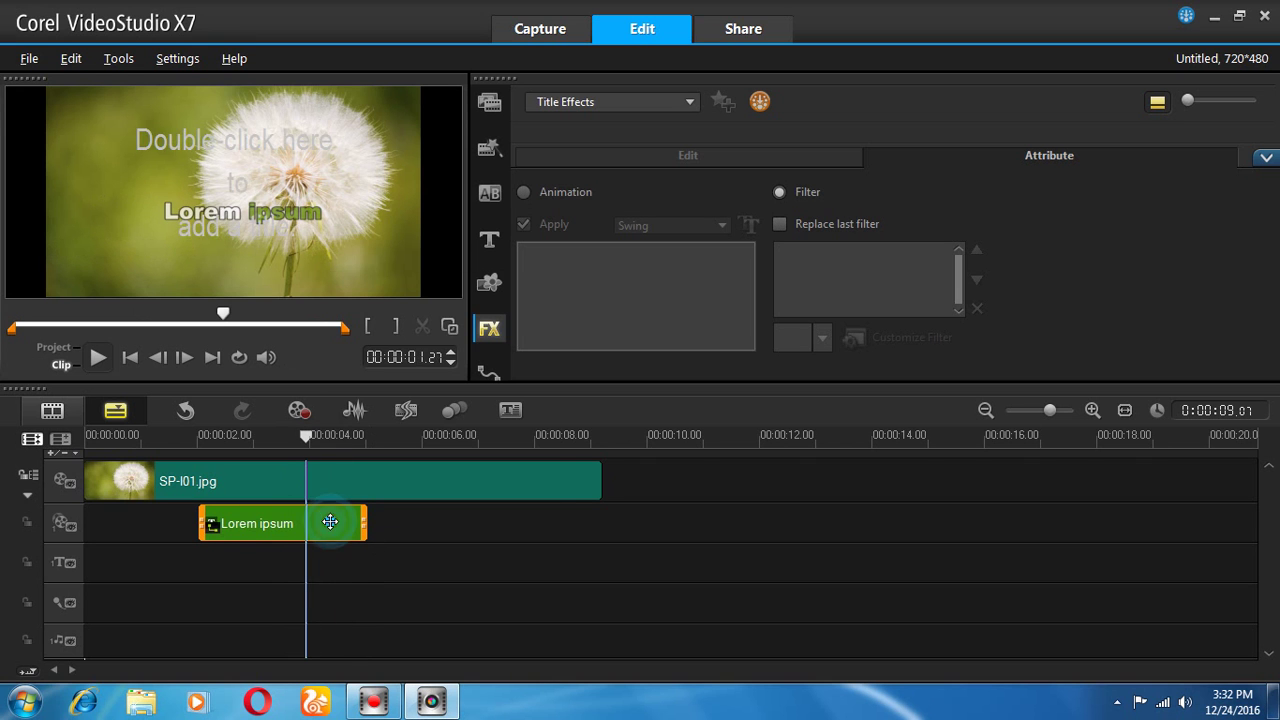
{"action": "right_click", "coordinate": [330, 520]}
{"action": "left_click", "coordinate": [406, 509]}
{"action": "left_click", "coordinate": [320, 436]}
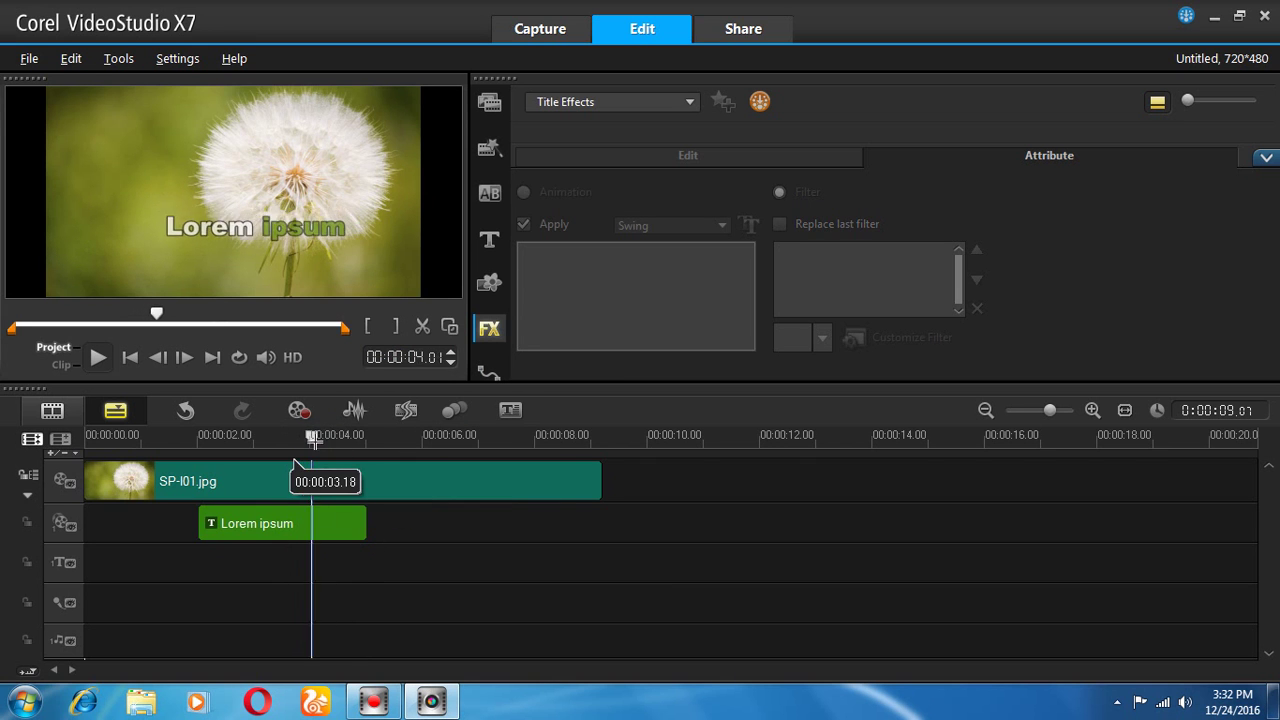
{"action": "mouse_move", "coordinate": [311, 445]}
{"action": "left_mouse_down"}
{"action": "mouse_move", "coordinate": [220, 440]}
{"action": "mouse_move", "coordinate": [268, 440]}
{"action": "mouse_move", "coordinate": [301, 460]}
{"action": "left_mouse_up"}
Step: Change the Lorem ipsum title's animation to the second Turn preset in the first row and preview it on the timeline
{"action": "left_click", "coordinate": [320, 533]}
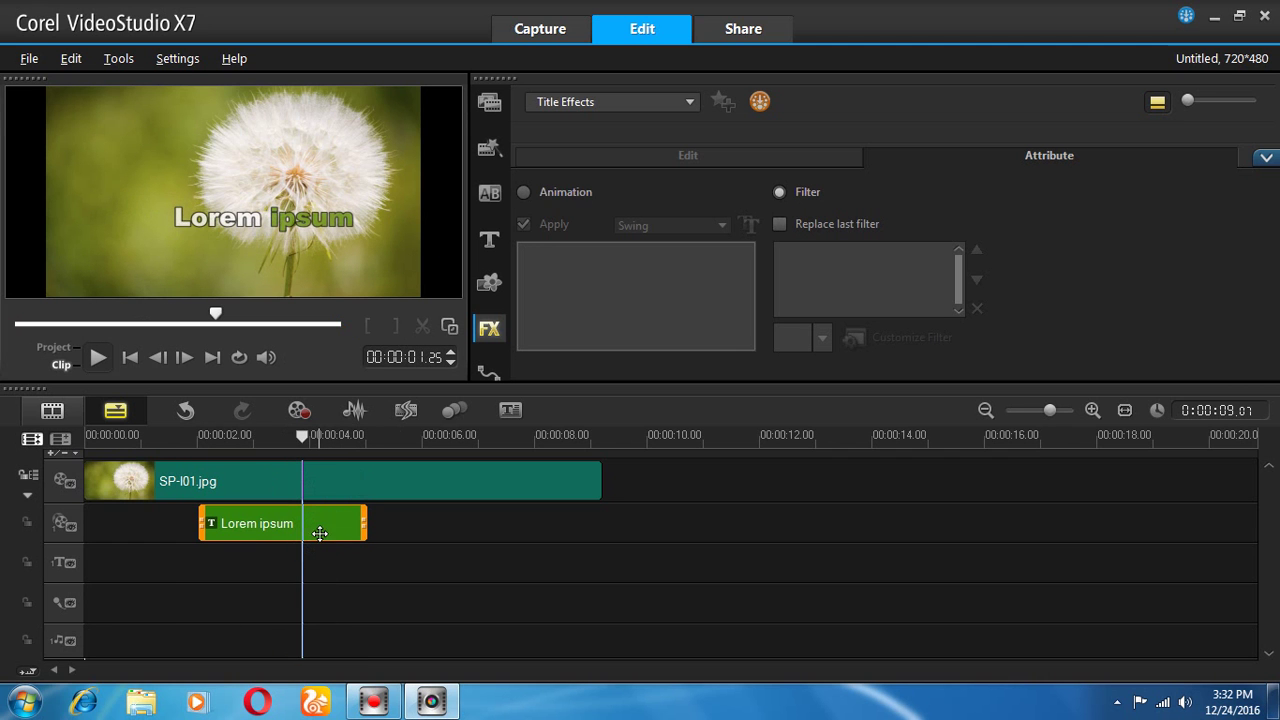
{"action": "left_click", "coordinate": [548, 195]}
{"action": "left_click_drag", "start_coordinate": [740, 278], "coordinate": [744, 316]}
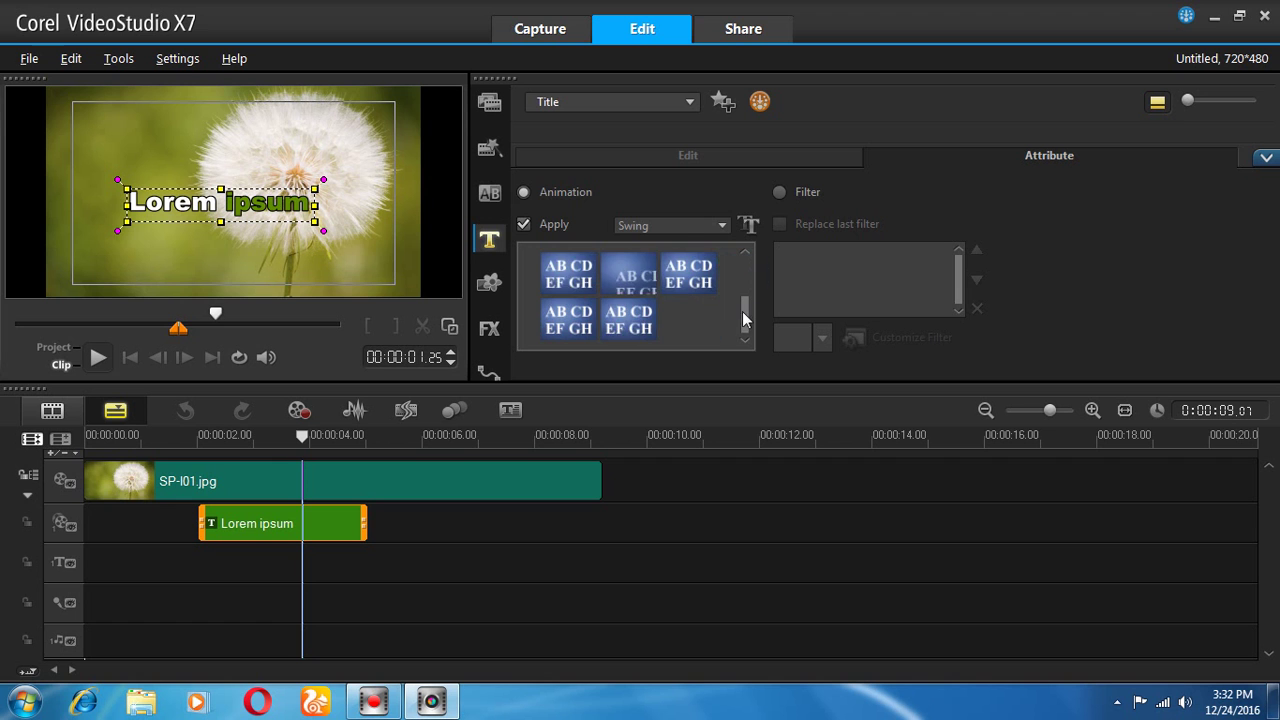
{"action": "left_click", "coordinate": [660, 224]}
{"action": "left_click", "coordinate": [660, 318]}
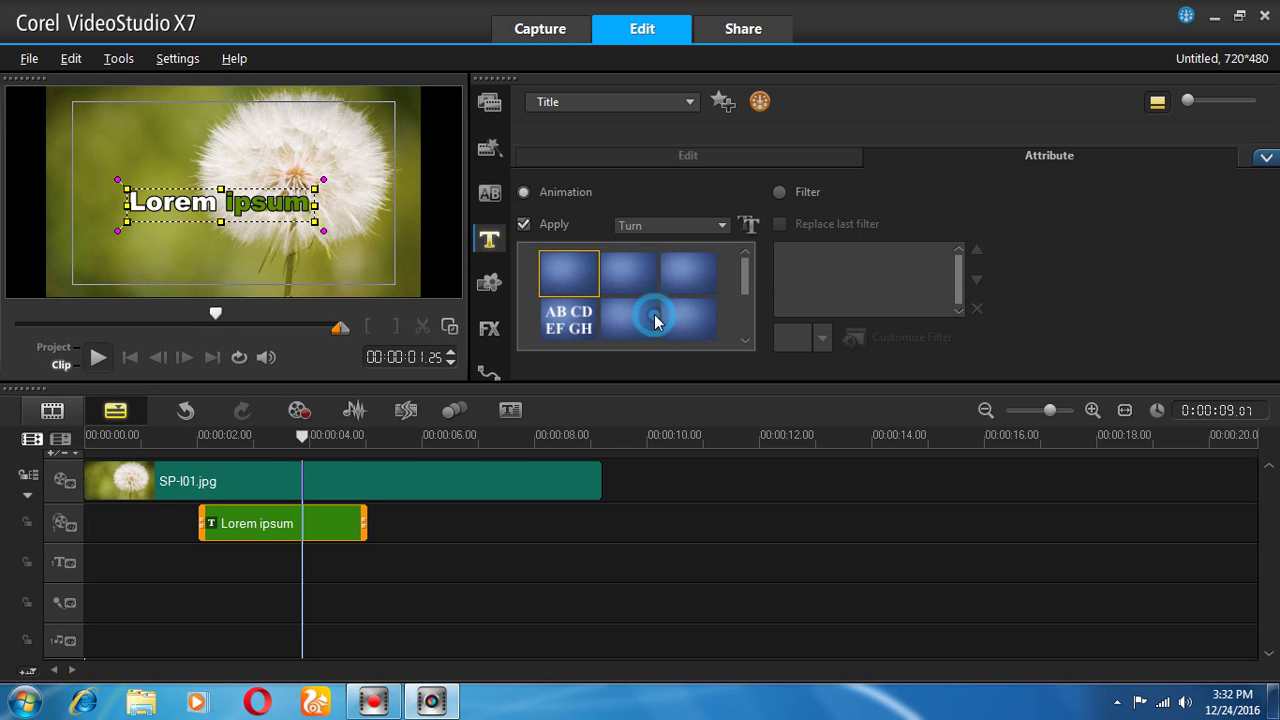
{"action": "left_click", "coordinate": [630, 285]}
{"action": "mouse_move", "coordinate": [302, 437]}
{"action": "left_mouse_down"}
{"action": "mouse_move", "coordinate": [202, 440]}
{"action": "mouse_move", "coordinate": [349, 452]}
{"action": "mouse_move", "coordinate": [226, 452]}
{"action": "mouse_move", "coordinate": [298, 452]}
{"action": "left_mouse_up"}
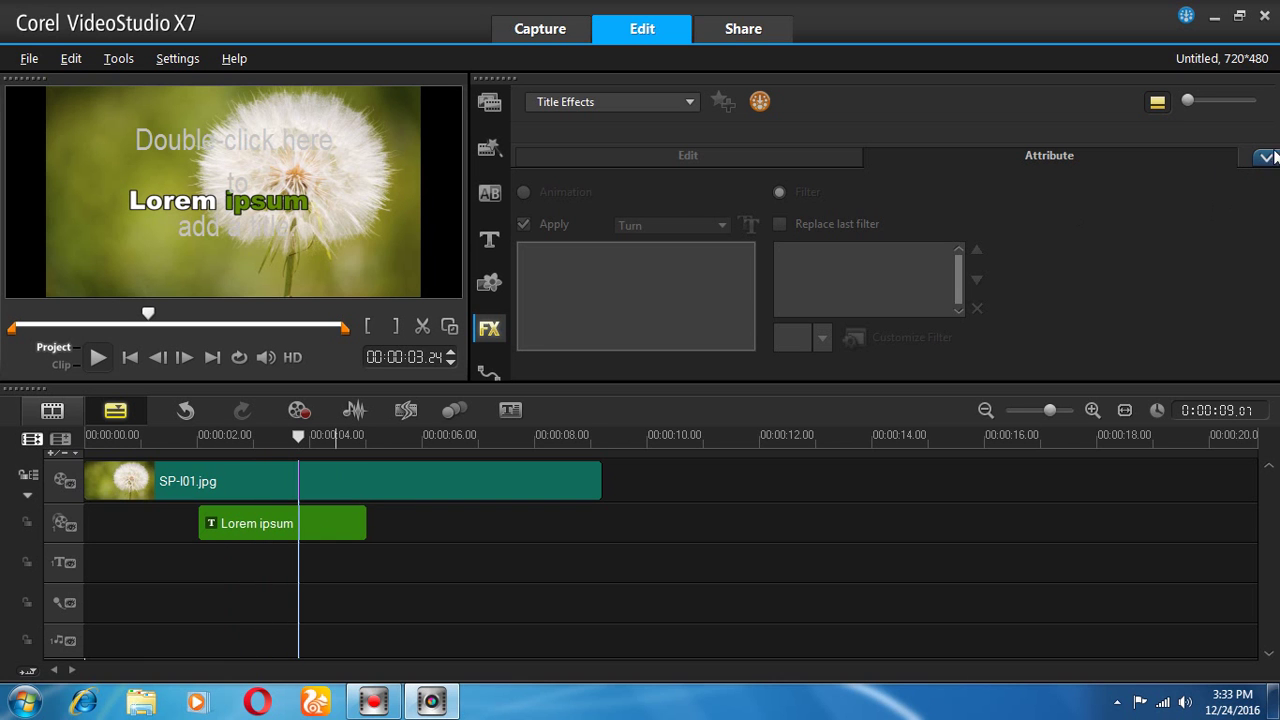
Step: Reposition the Lorem ipsum title slightly in the preview and enlarge its text to size 64 from the title's editing options
{"action": "left_click", "coordinate": [640, 156]}
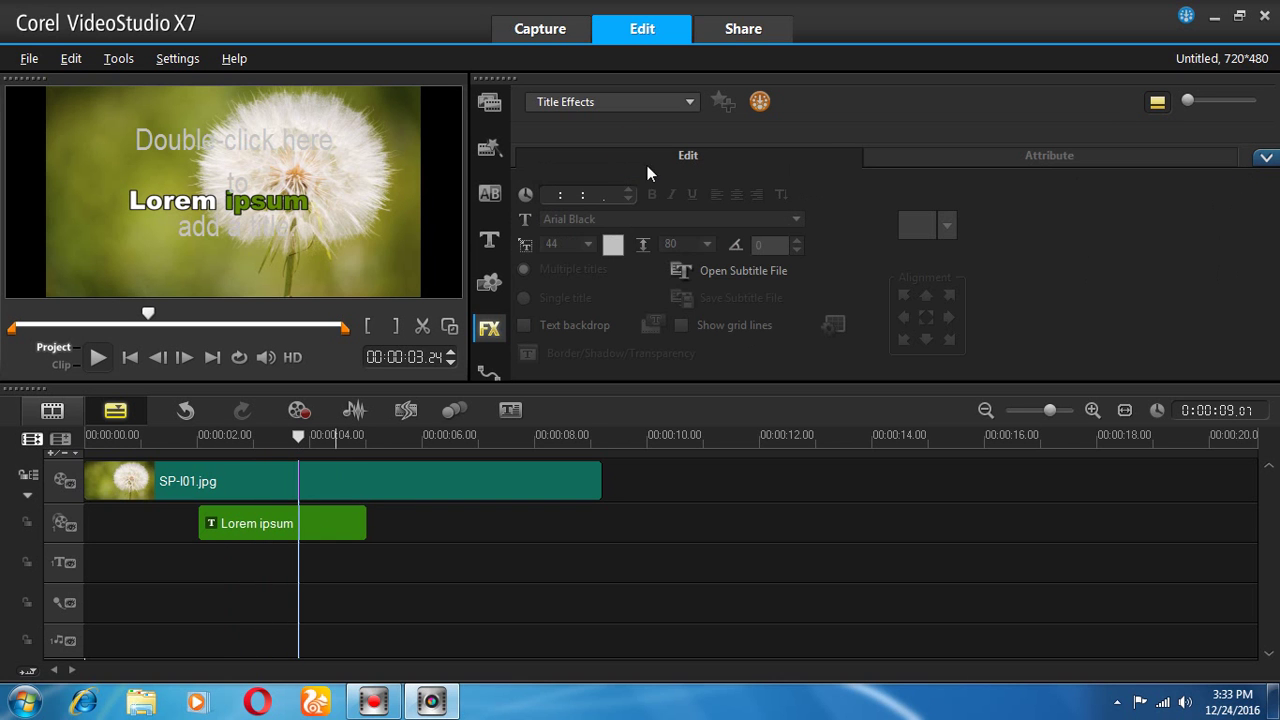
{"action": "double_click", "coordinate": [275, 205]}
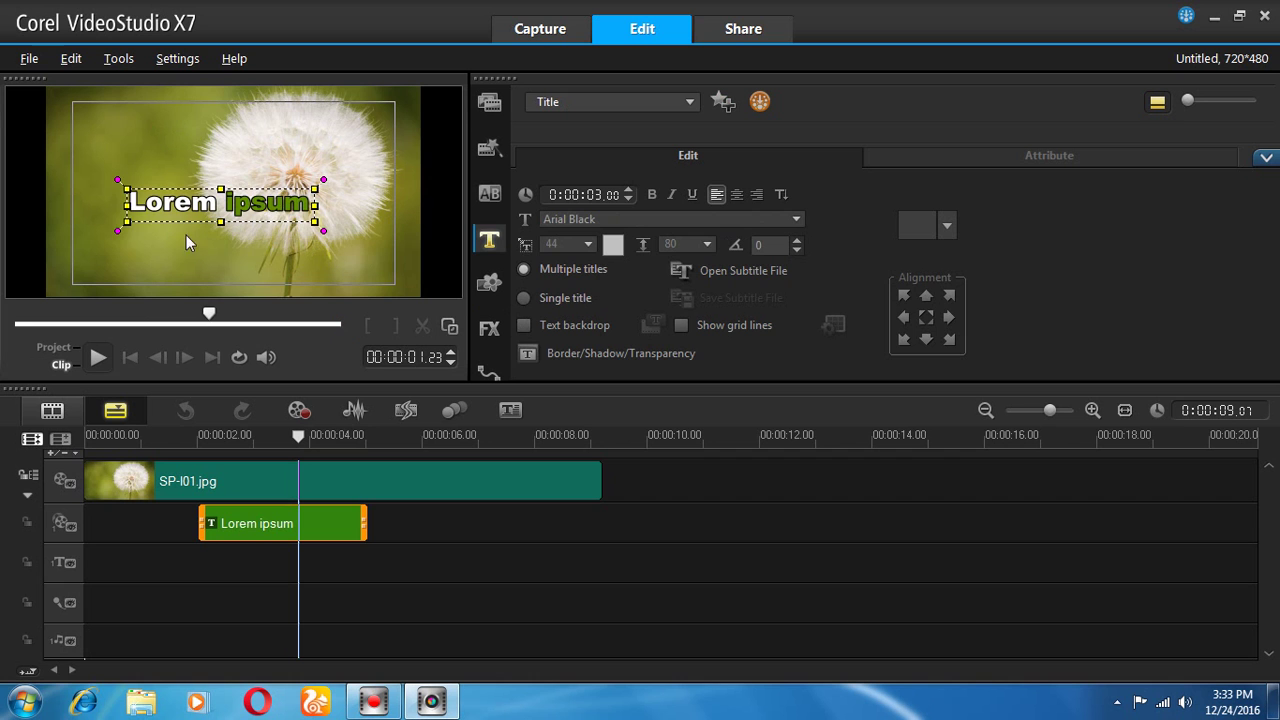
{"action": "left_click_drag", "start_coordinate": [218, 207], "coordinate": [222, 206]}
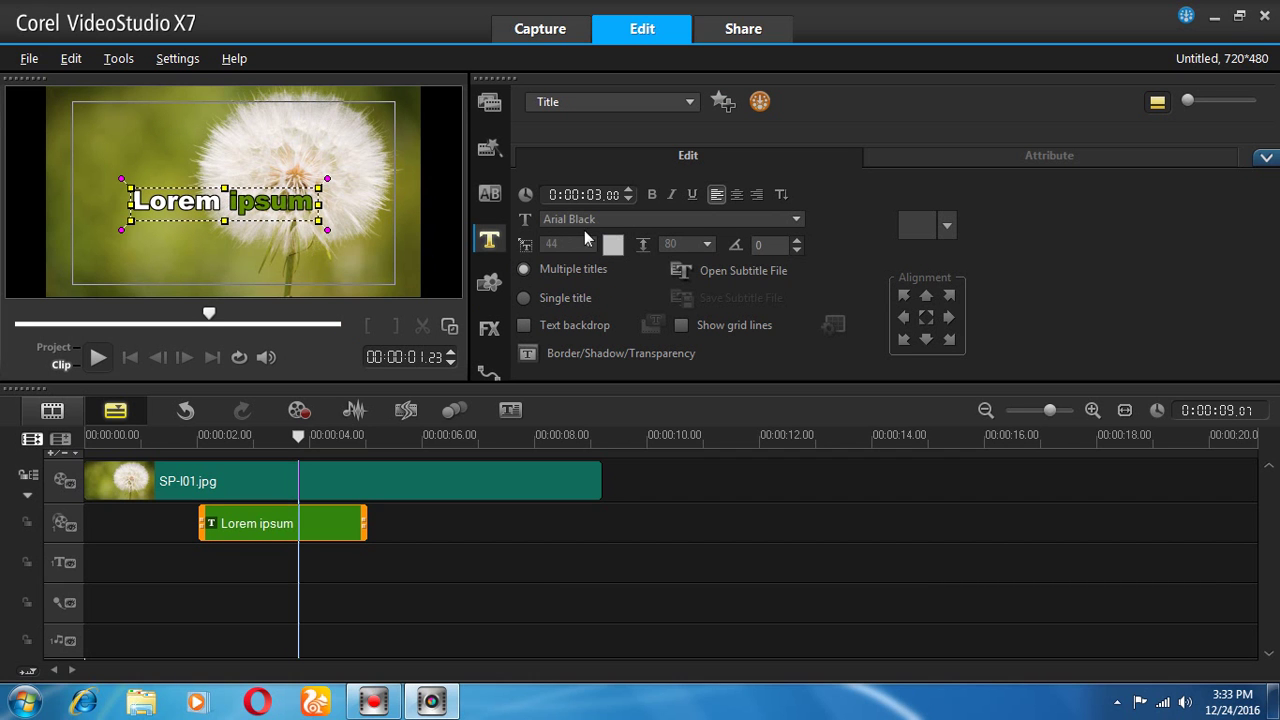
{"action": "scroll", "coordinate": [262, 225], "scroll_direction": "up", "scroll_amount": 4}
{"action": "left_click_drag", "start_coordinate": [262, 225], "coordinate": [226, 221]}
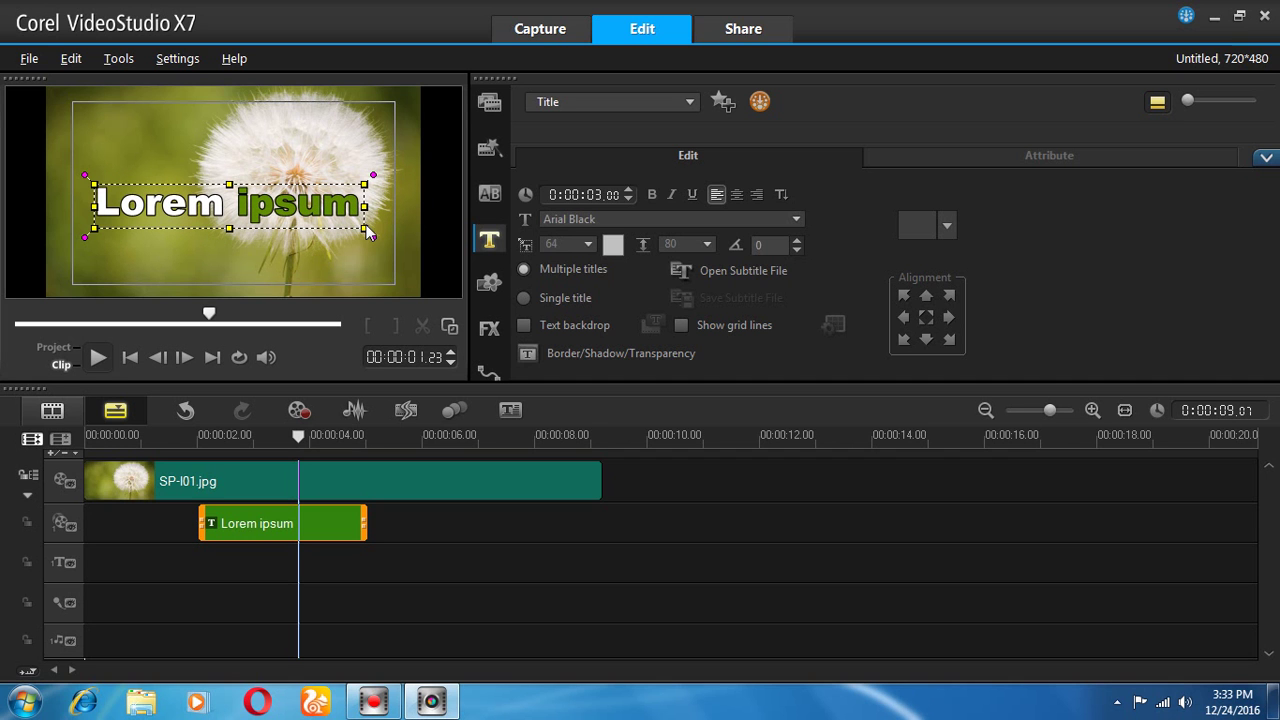